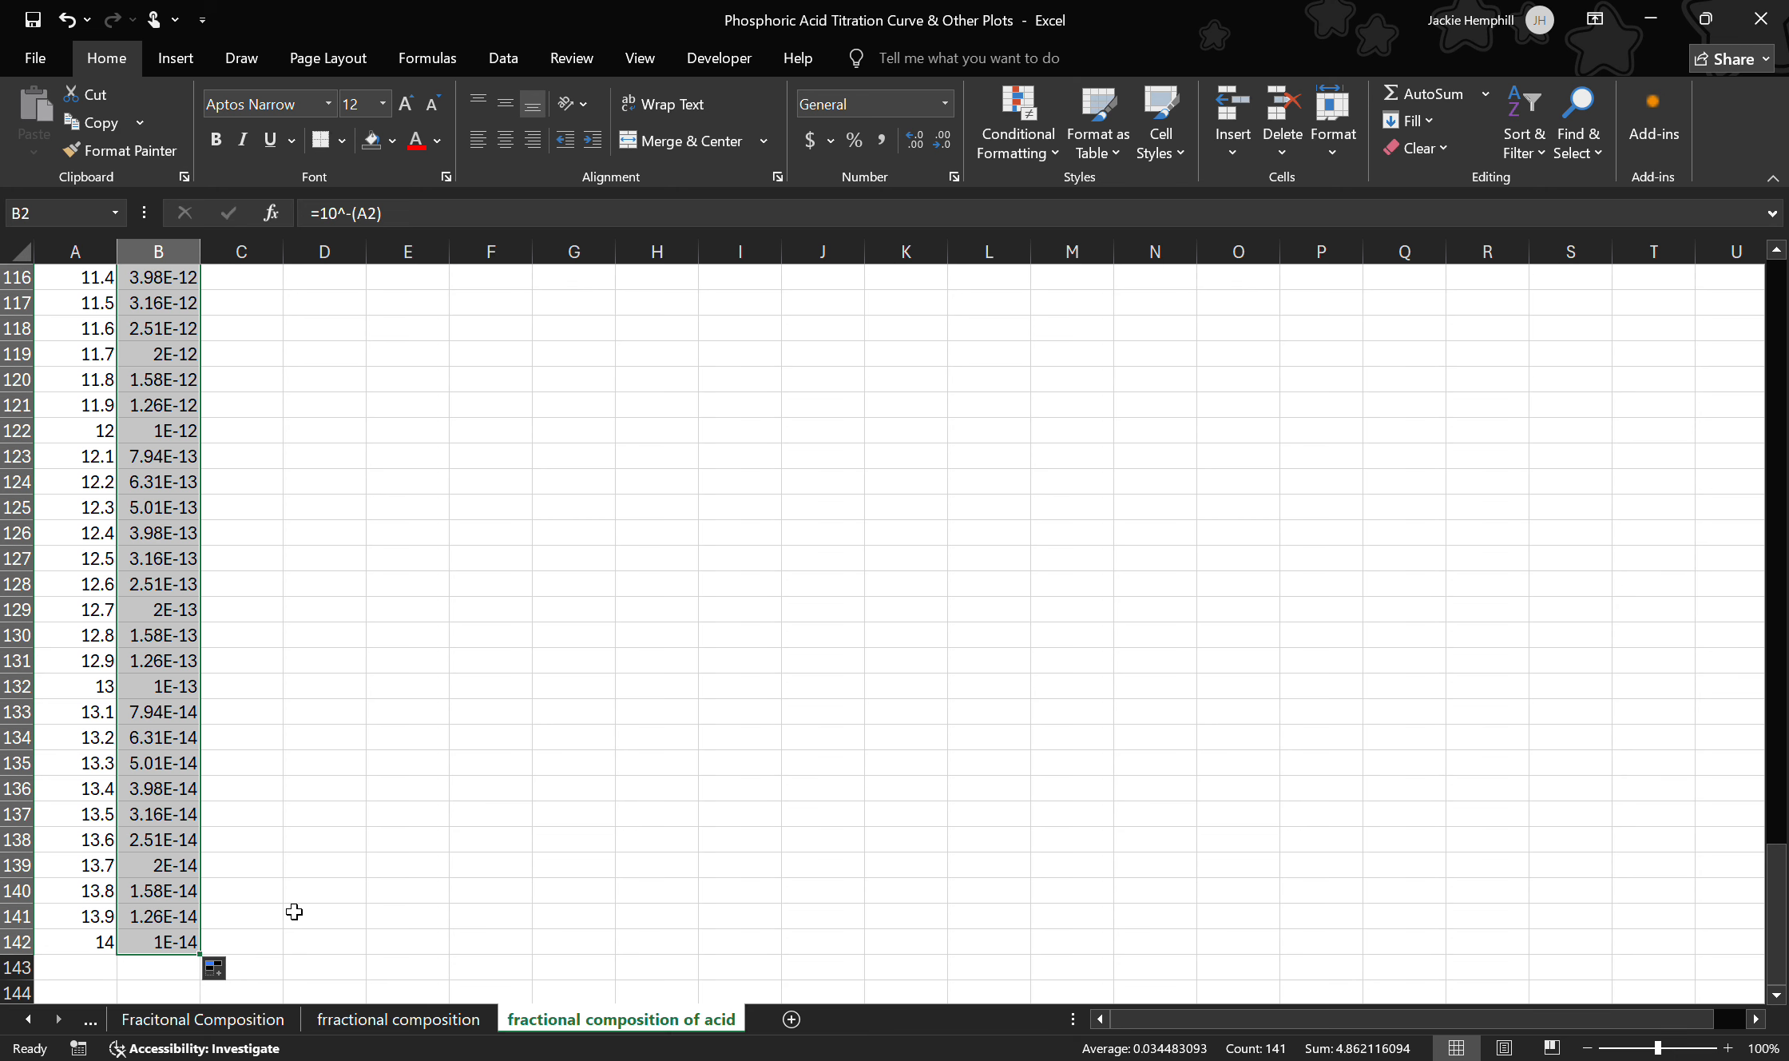
Step: Copy the pH column A into column D of the fractional composition of acid sheet
{"action": "key", "text": "Return"}
{"action": "scroll", "coordinate": [479, 435], "scroll_direction": "up", "scroll_amount": 1}
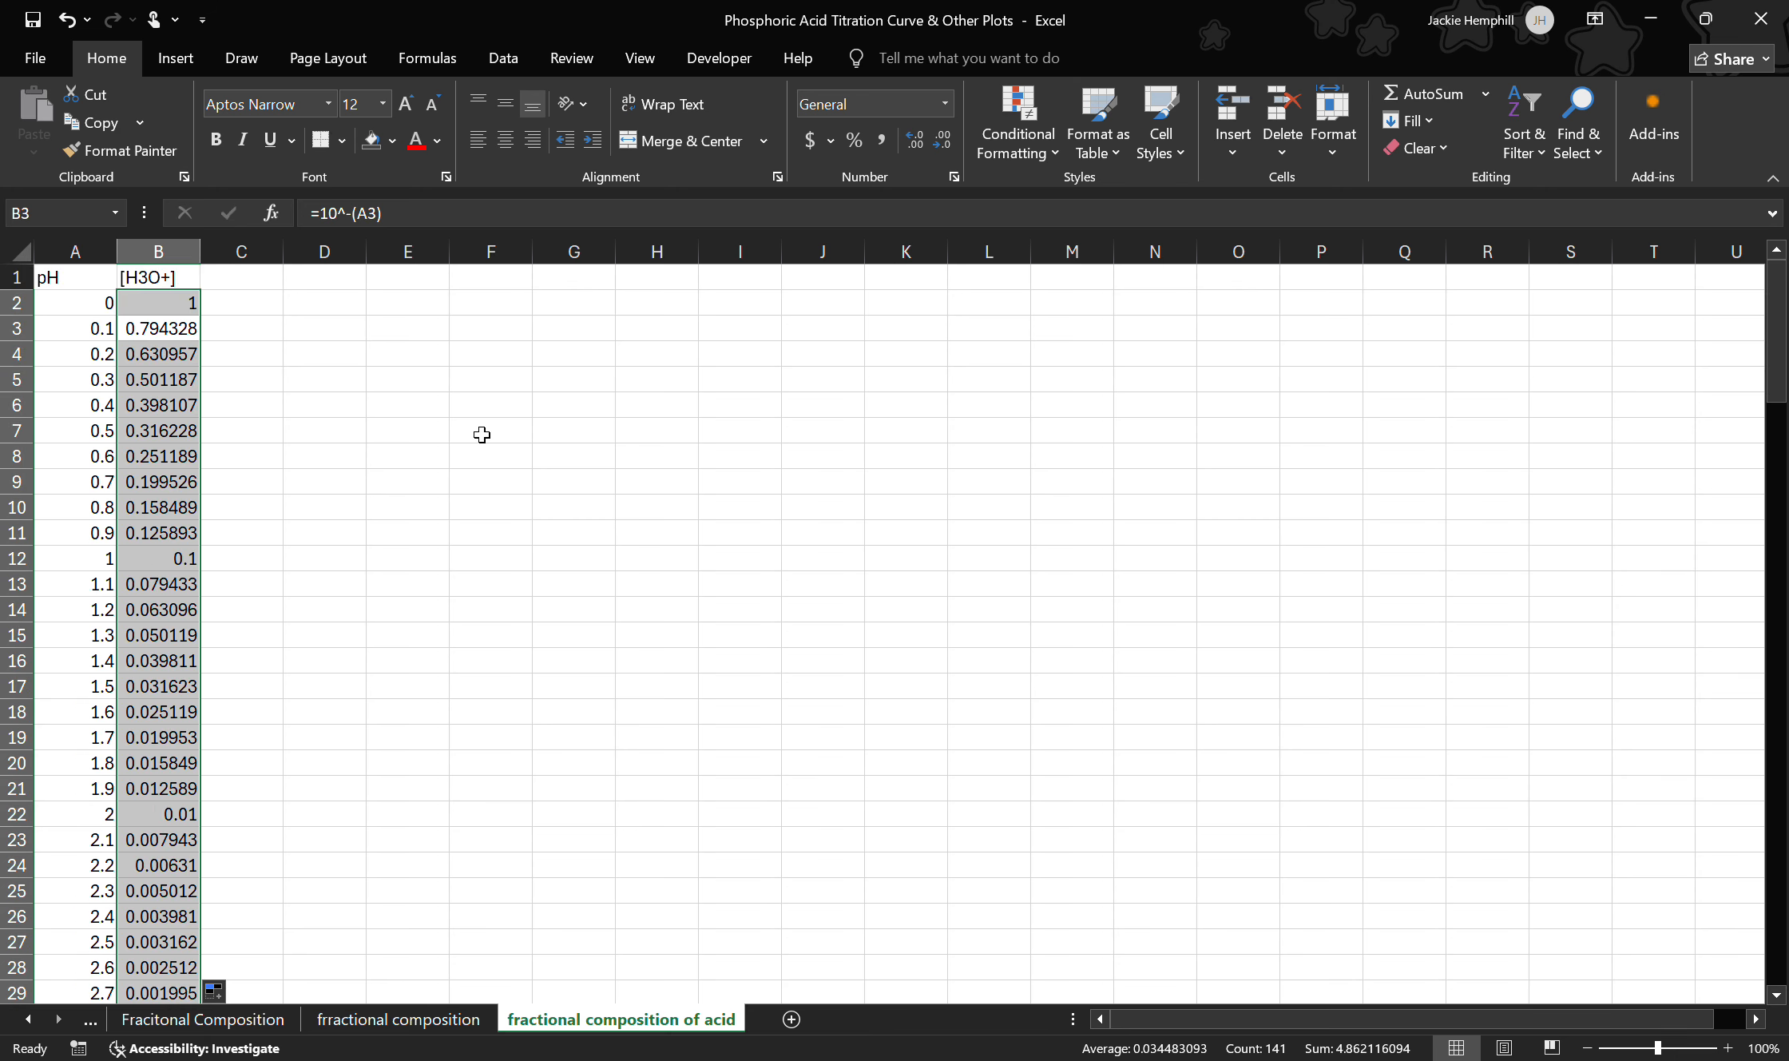
{"action": "left_click", "coordinate": [94, 252]}
{"action": "key", "text": "ctrl+c"}
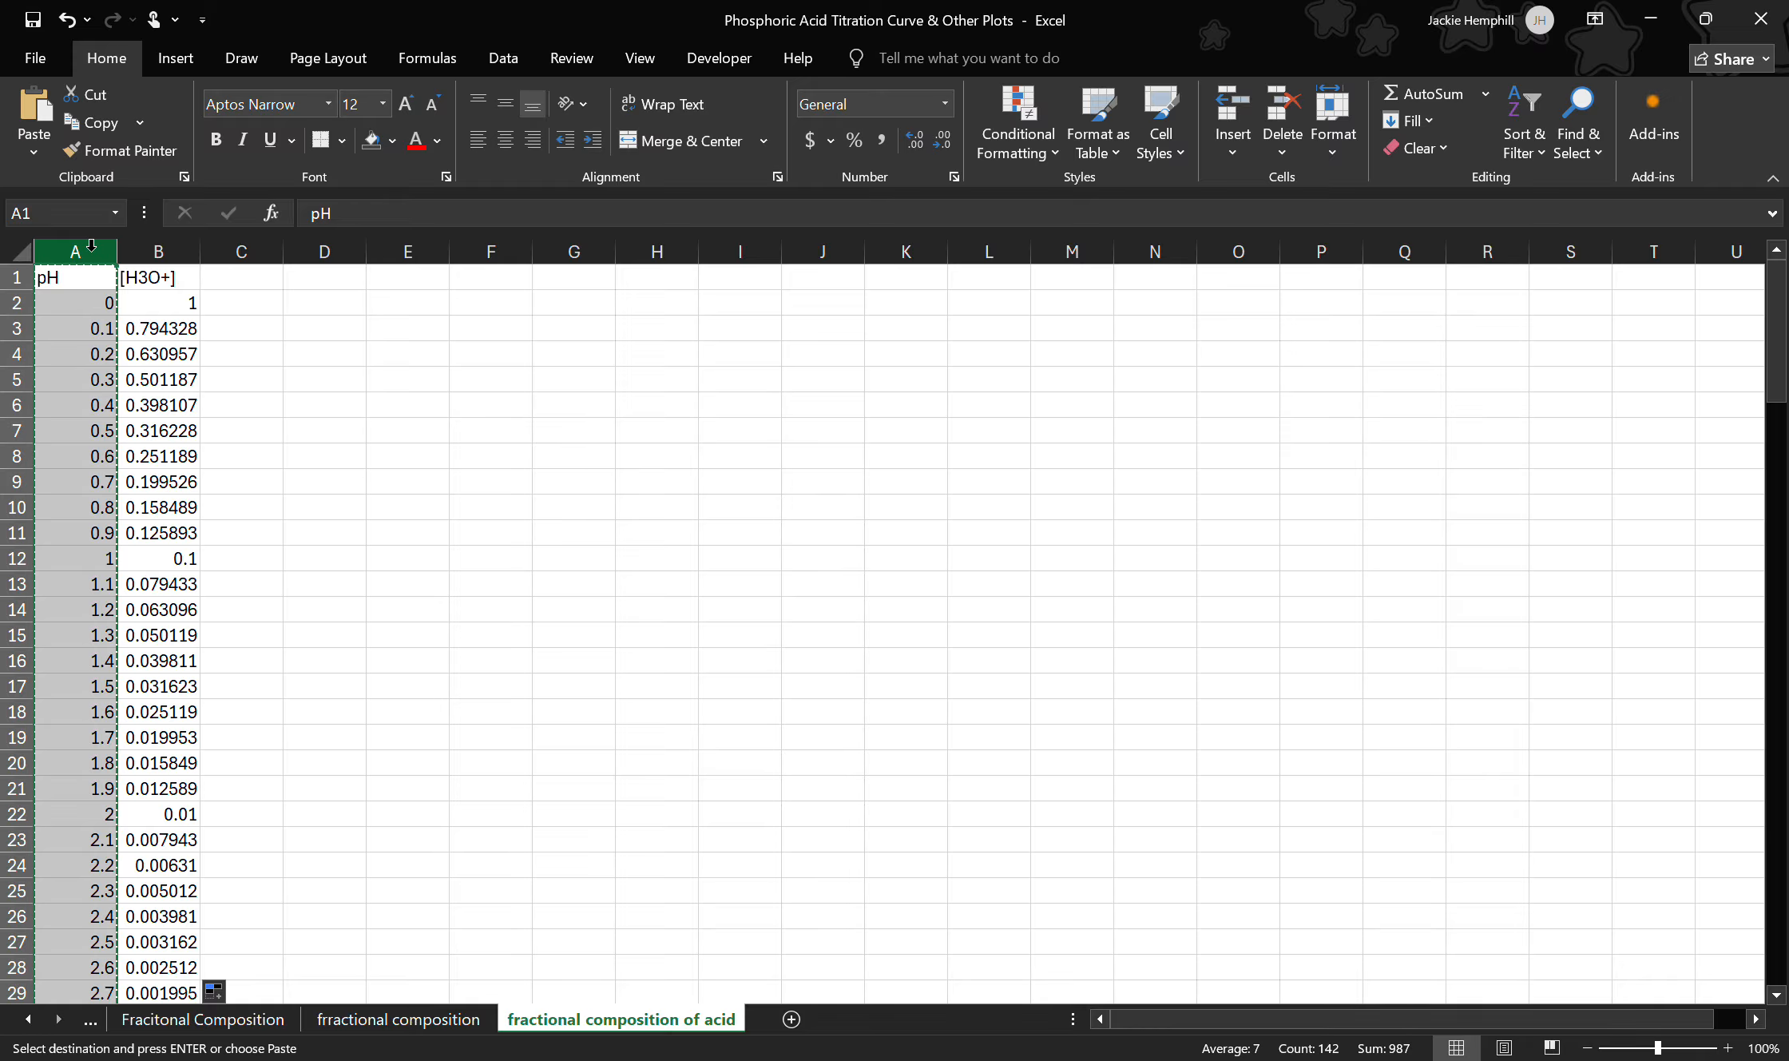
{"action": "left_click", "coordinate": [329, 250]}
{"action": "key", "text": "ctrl+v"}
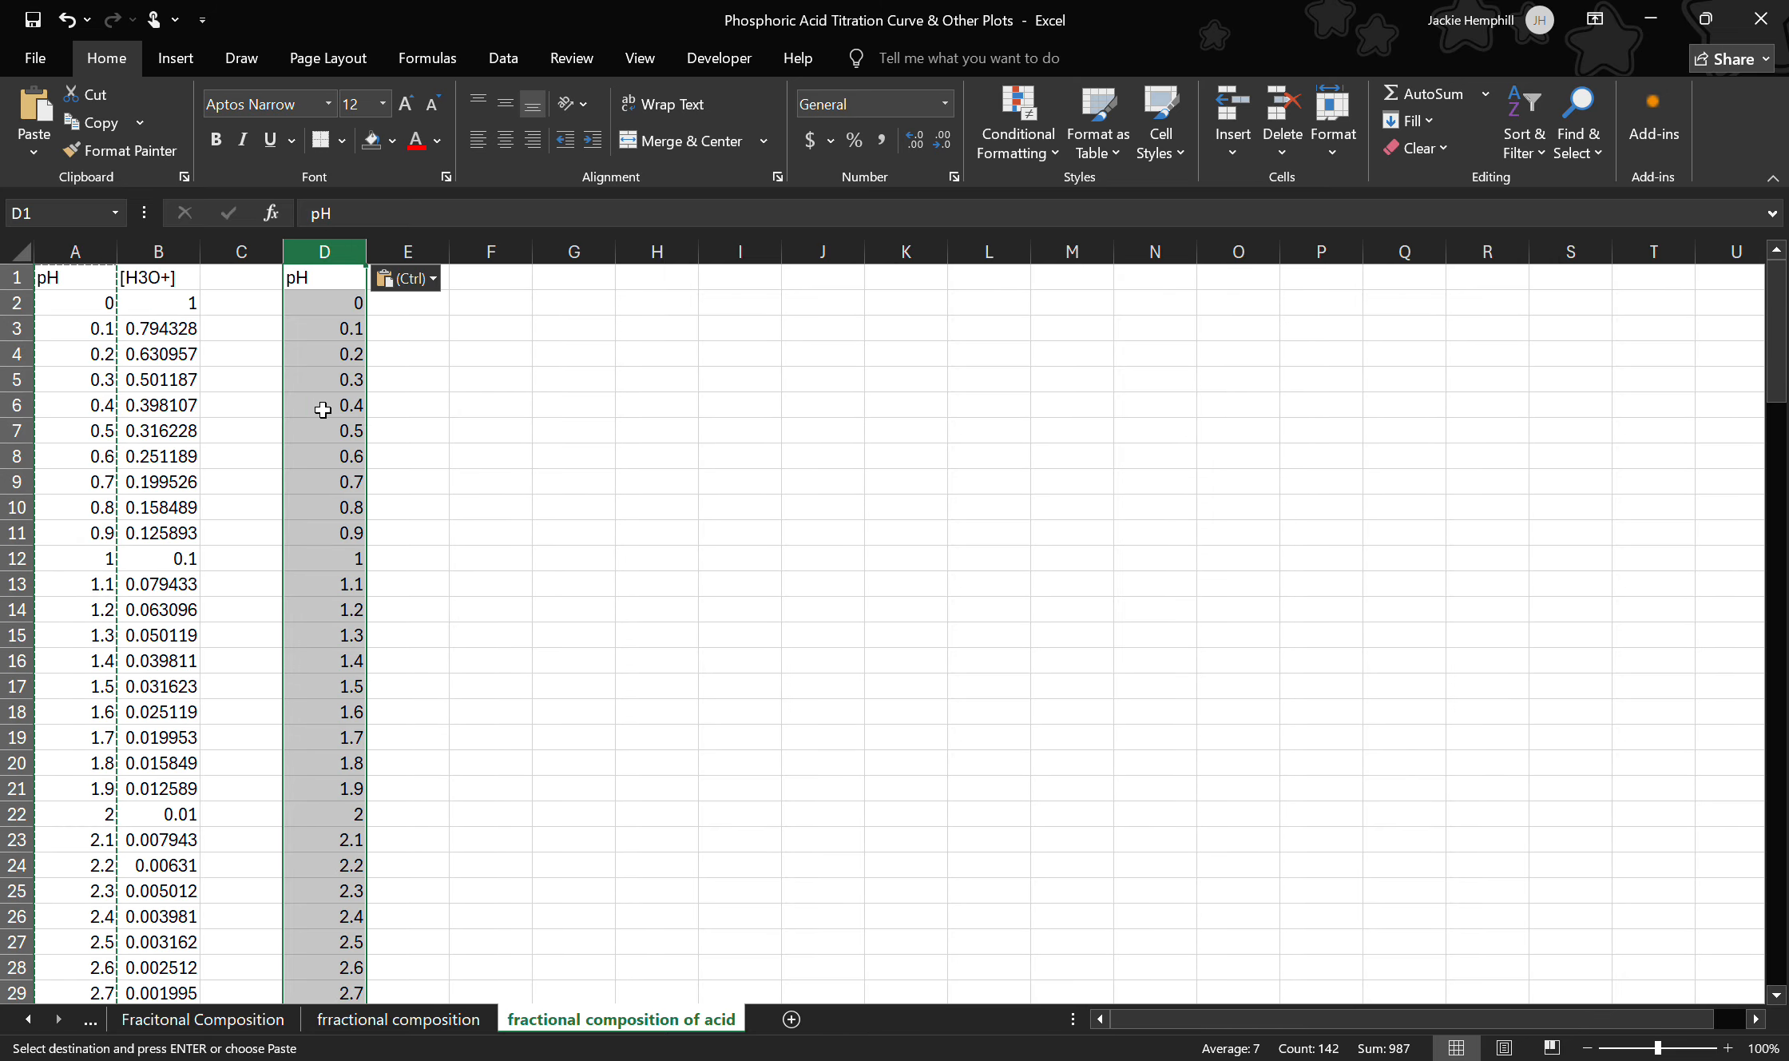
{"action": "left_click", "coordinate": [422, 452]}
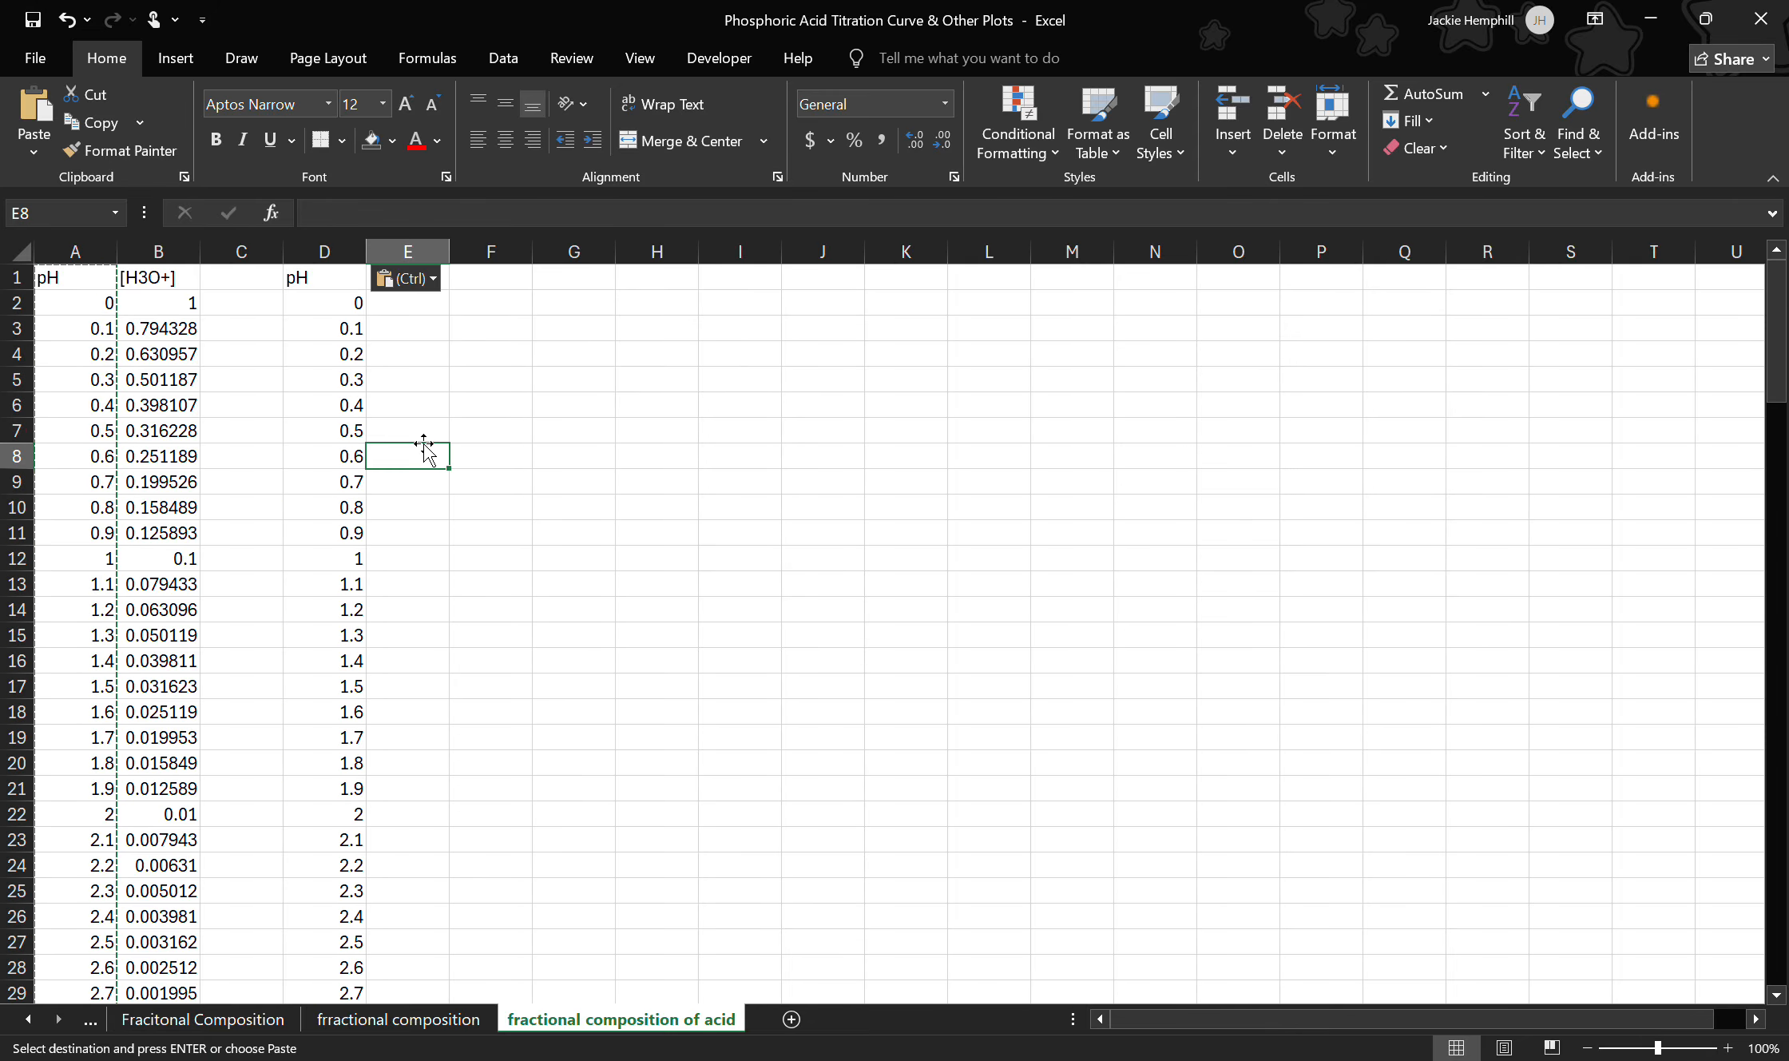
Step: Copy the four headers α-H3A to α-A3- from the frractional composition sheet into E1:H1 of the fractional composition of acid sheet
{"action": "left_click", "coordinate": [412, 1019]}
{"action": "left_click_drag", "start_coordinate": [412, 285], "coordinate": [715, 279]}
{"action": "key", "text": "ctrl+c"}
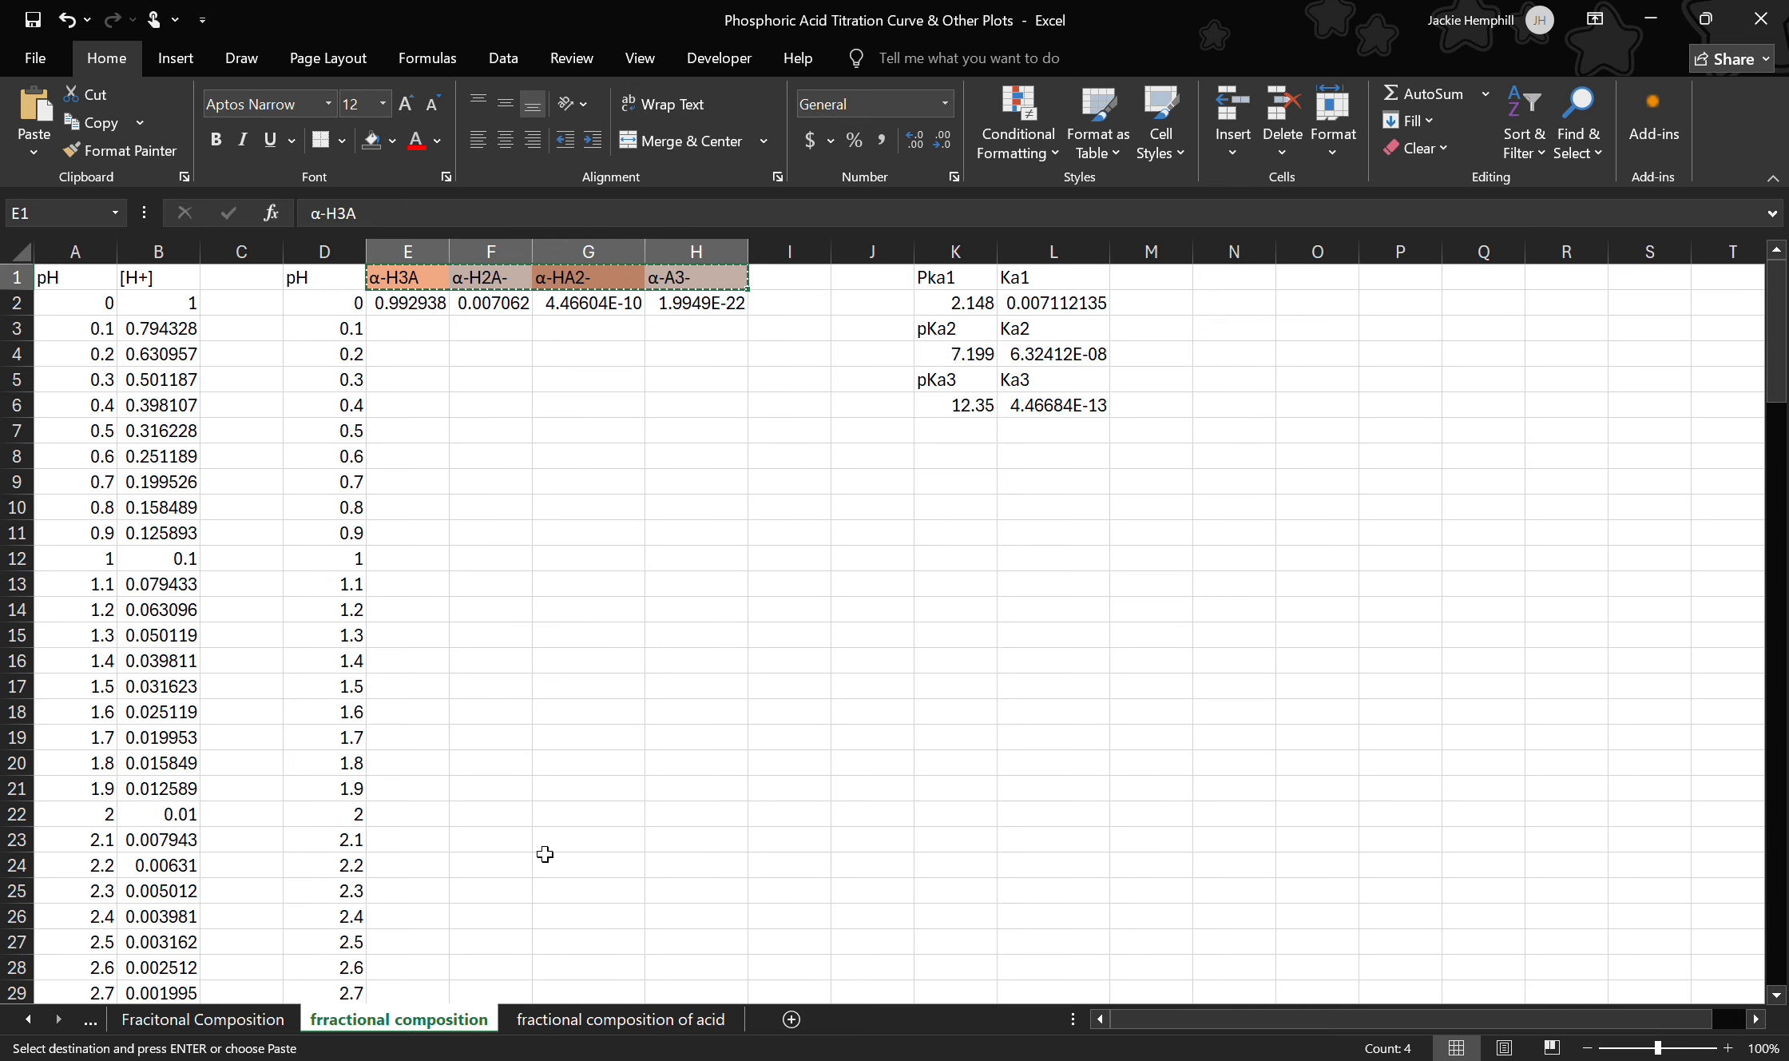
{"action": "left_click", "coordinate": [559, 1021]}
{"action": "left_click", "coordinate": [397, 276]}
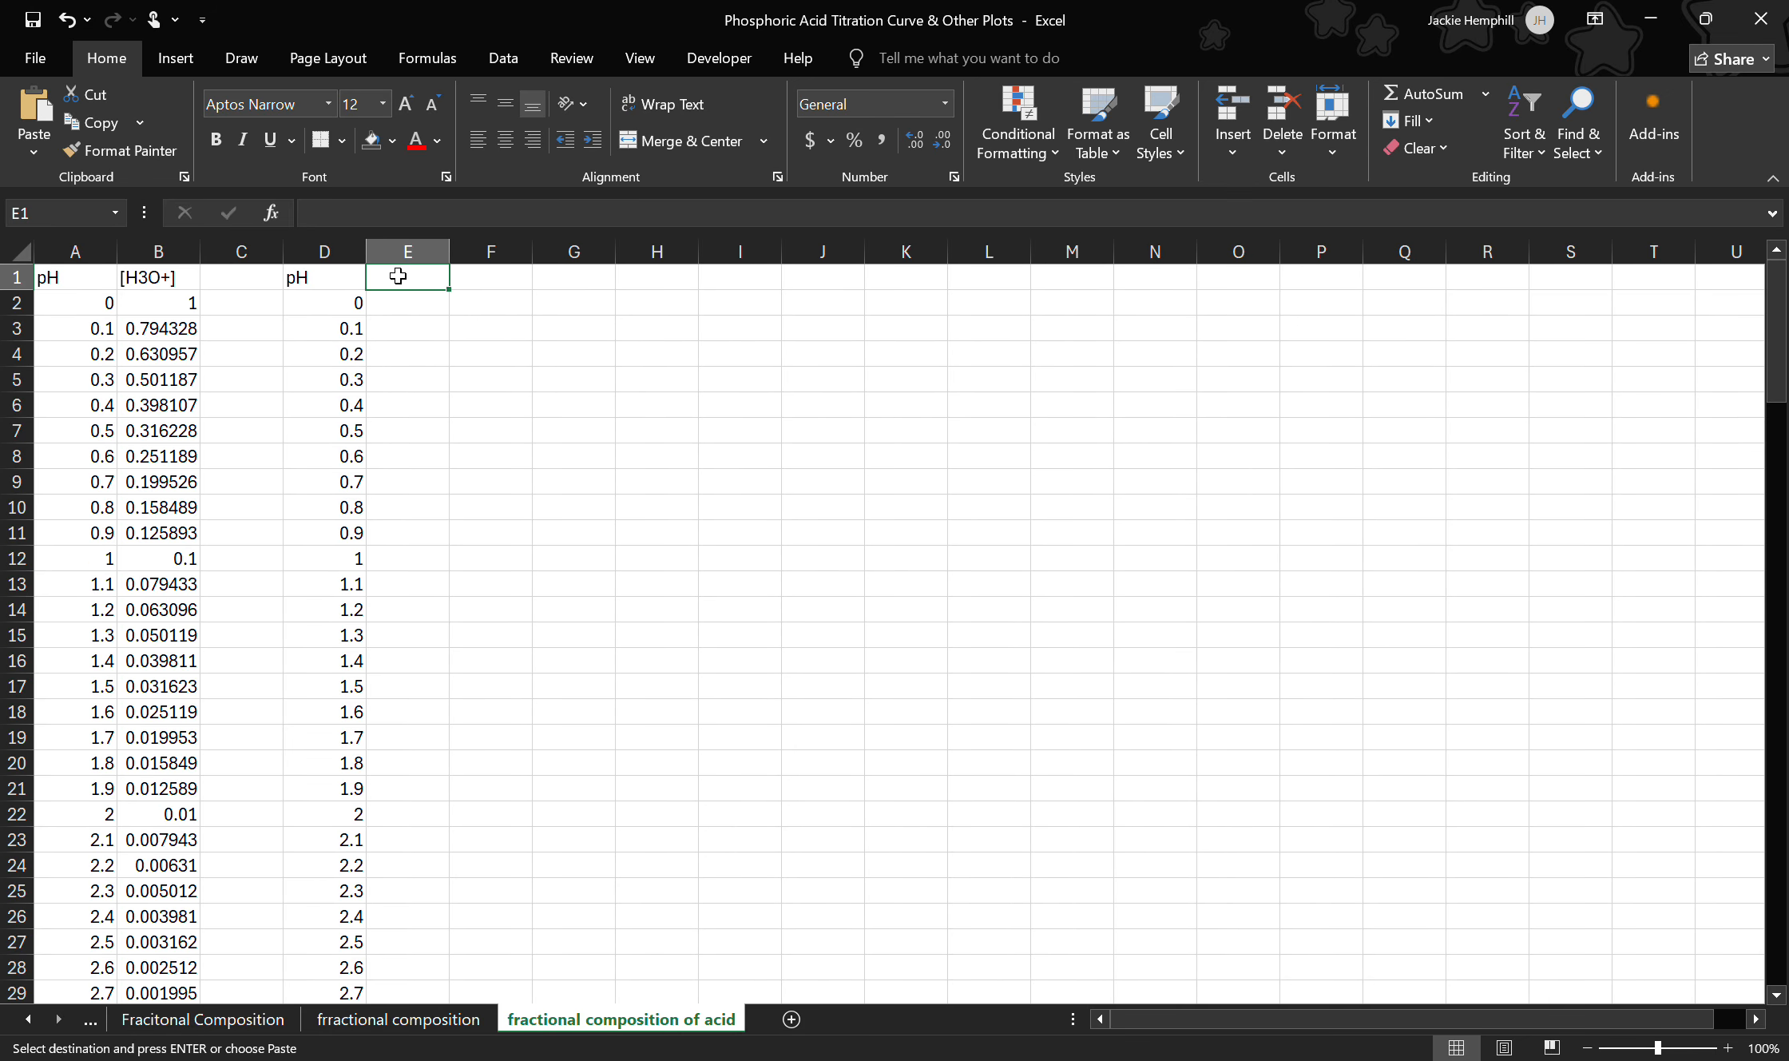
{"action": "key", "text": "ctrl+v"}
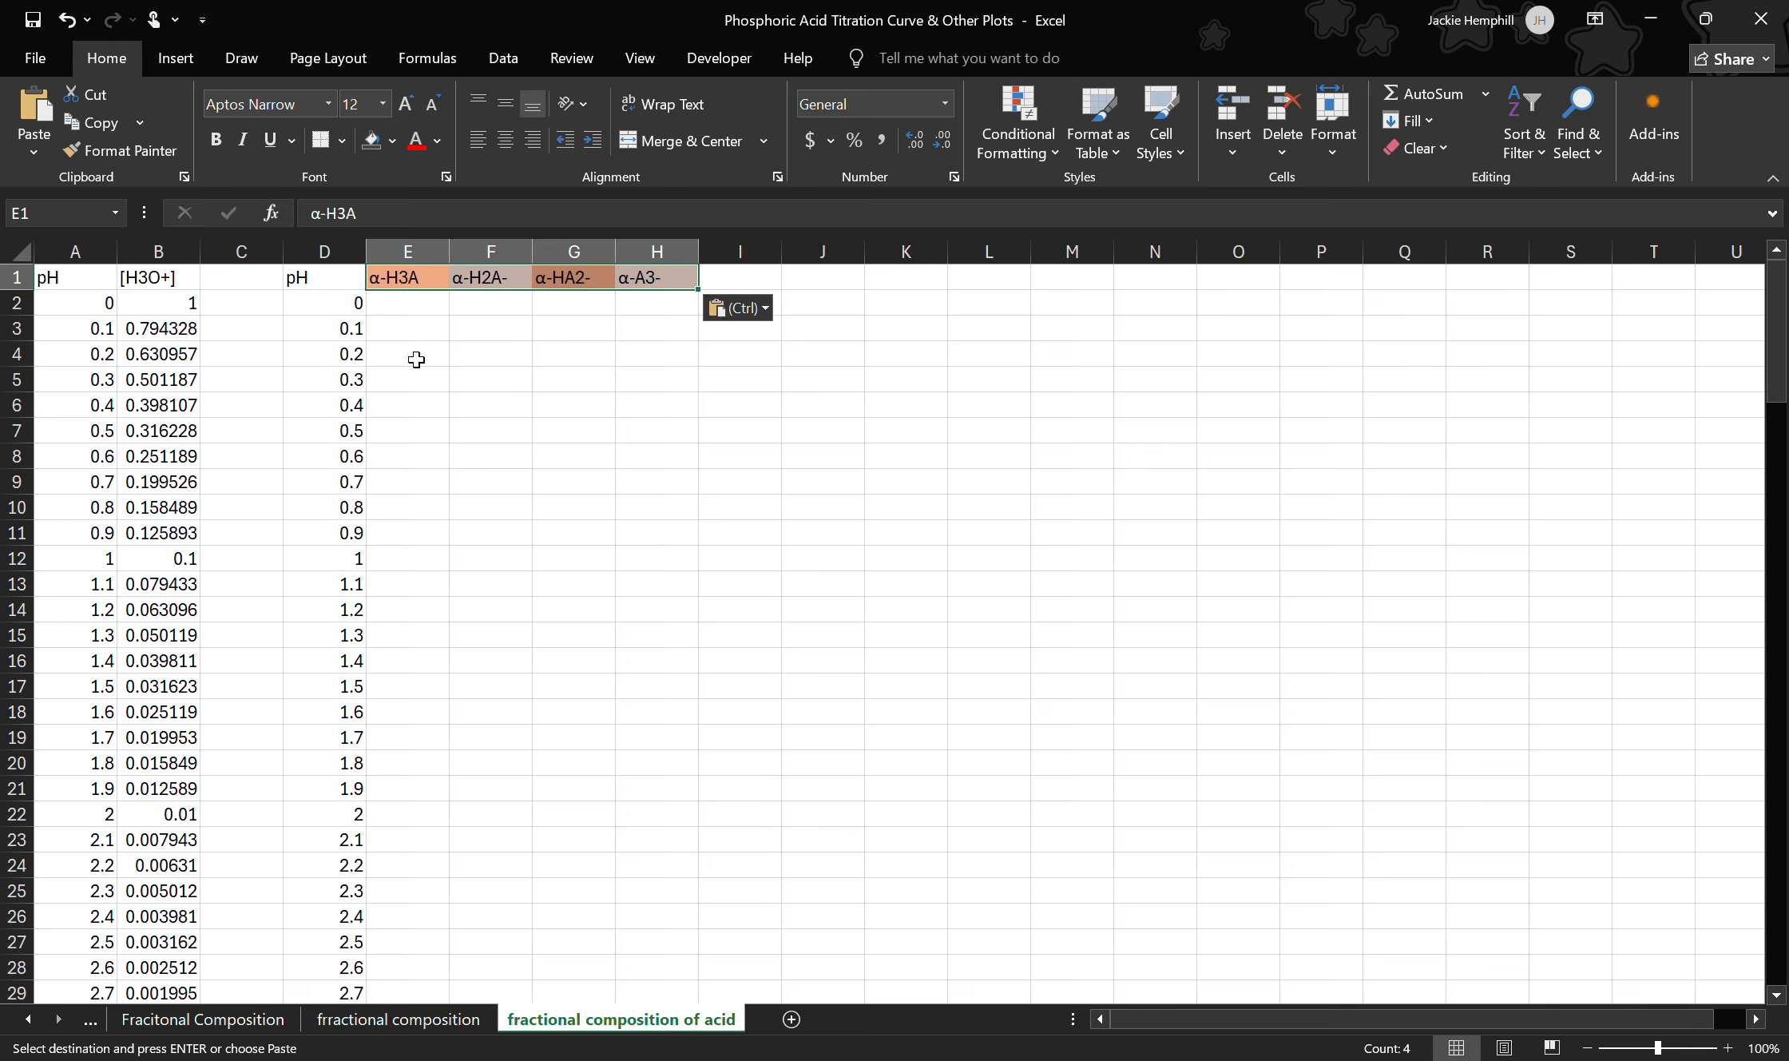
Step: Copy the α-H3A formula text from cell E2 of the frractional composition sheet
{"action": "left_click", "coordinate": [431, 306]}
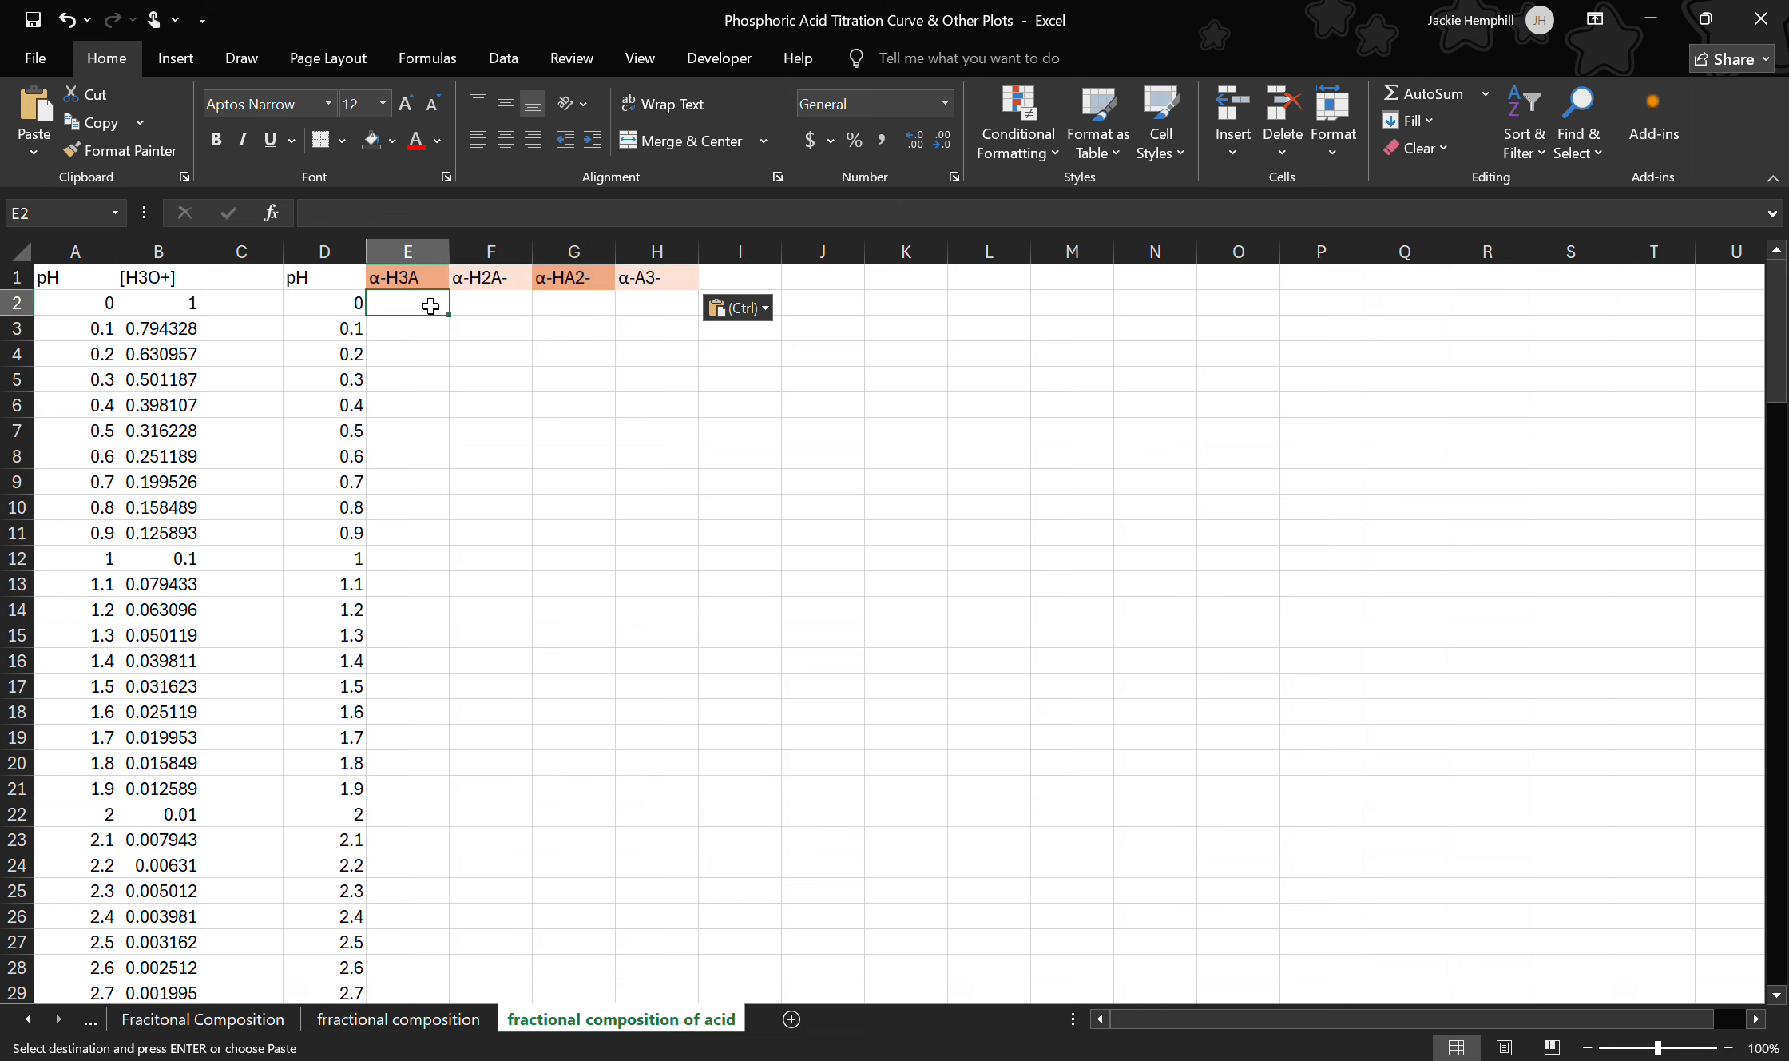
{"action": "key", "text": "Up"}
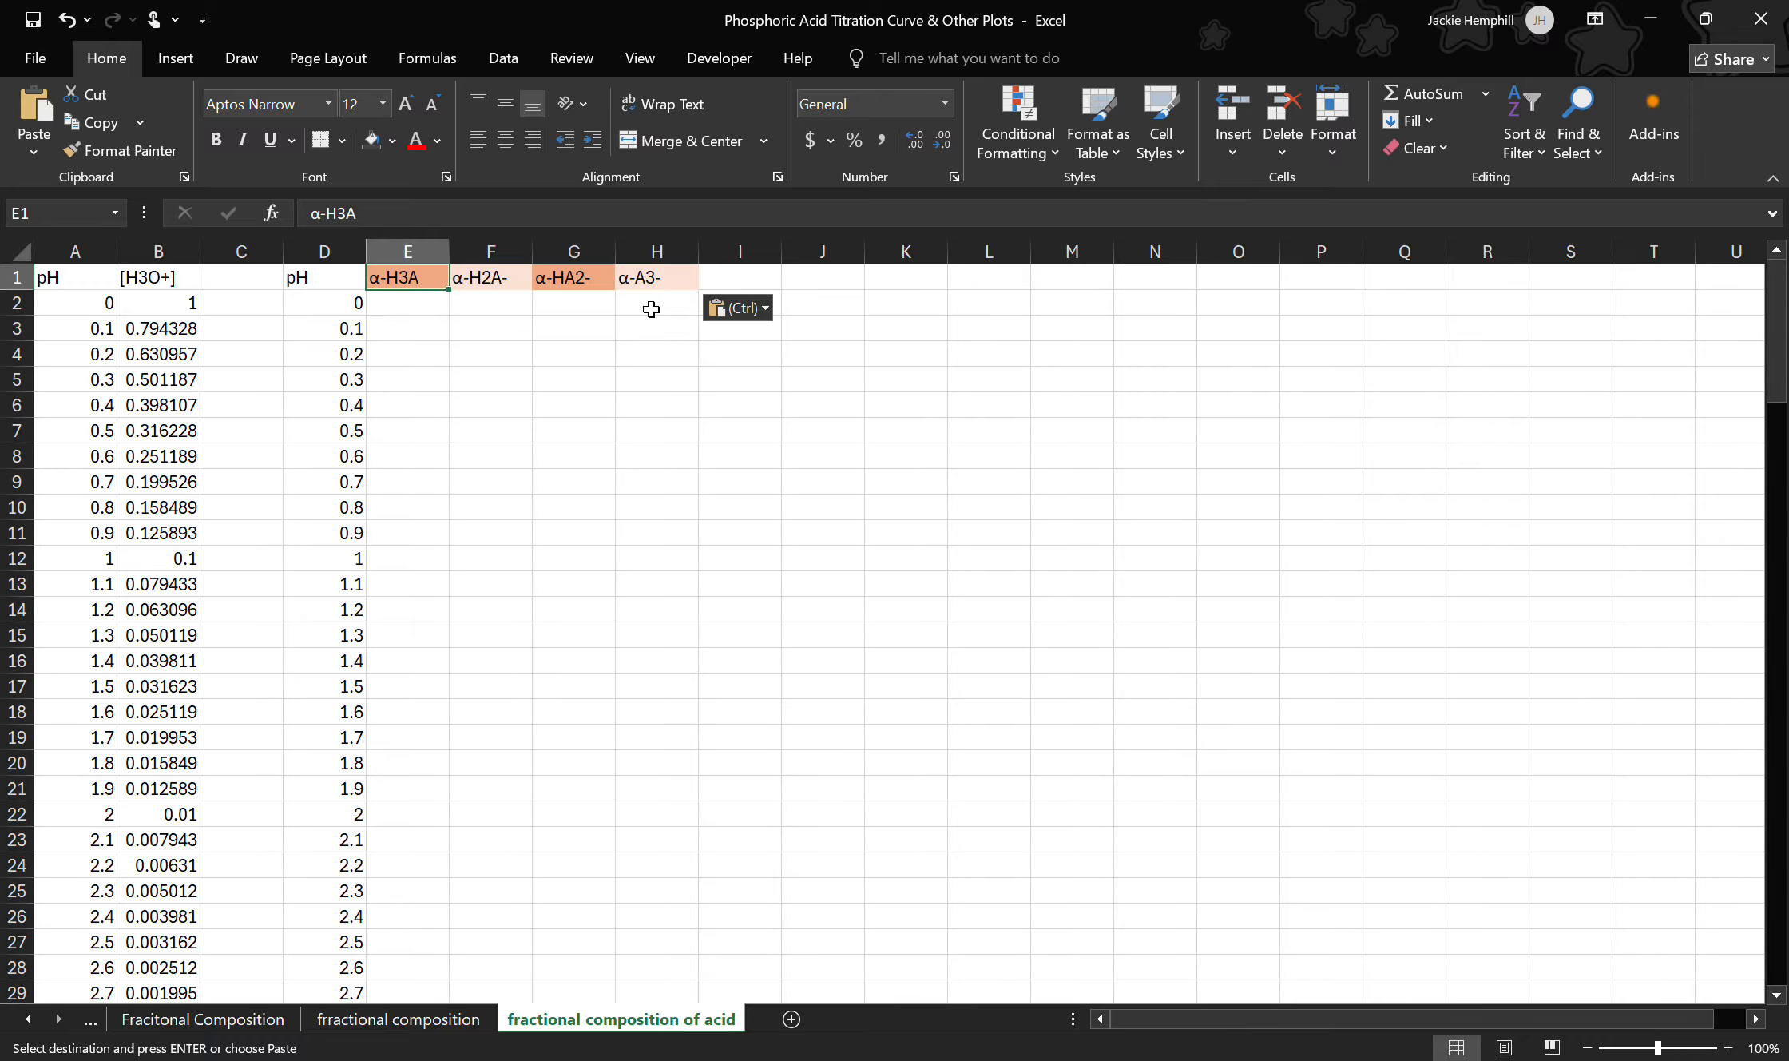
{"action": "left_click", "coordinate": [405, 316]}
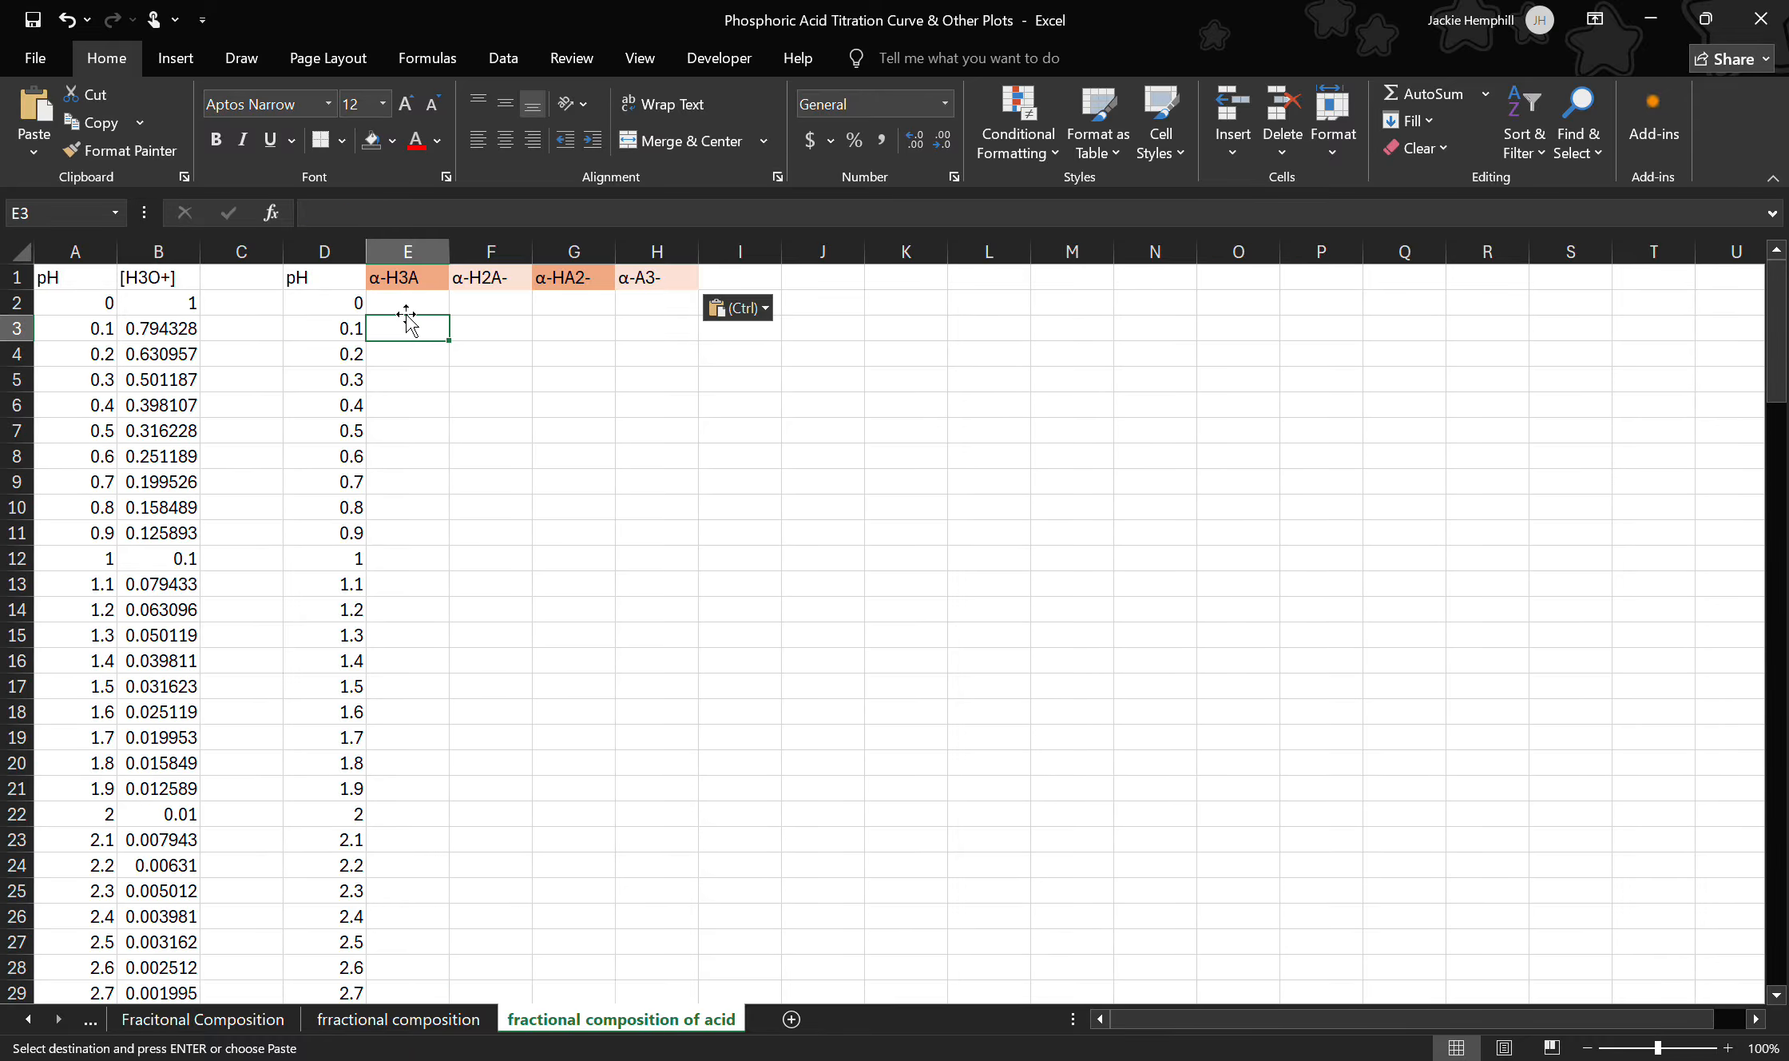
{"action": "left_click", "coordinate": [463, 1018]}
{"action": "left_click", "coordinate": [408, 303]}
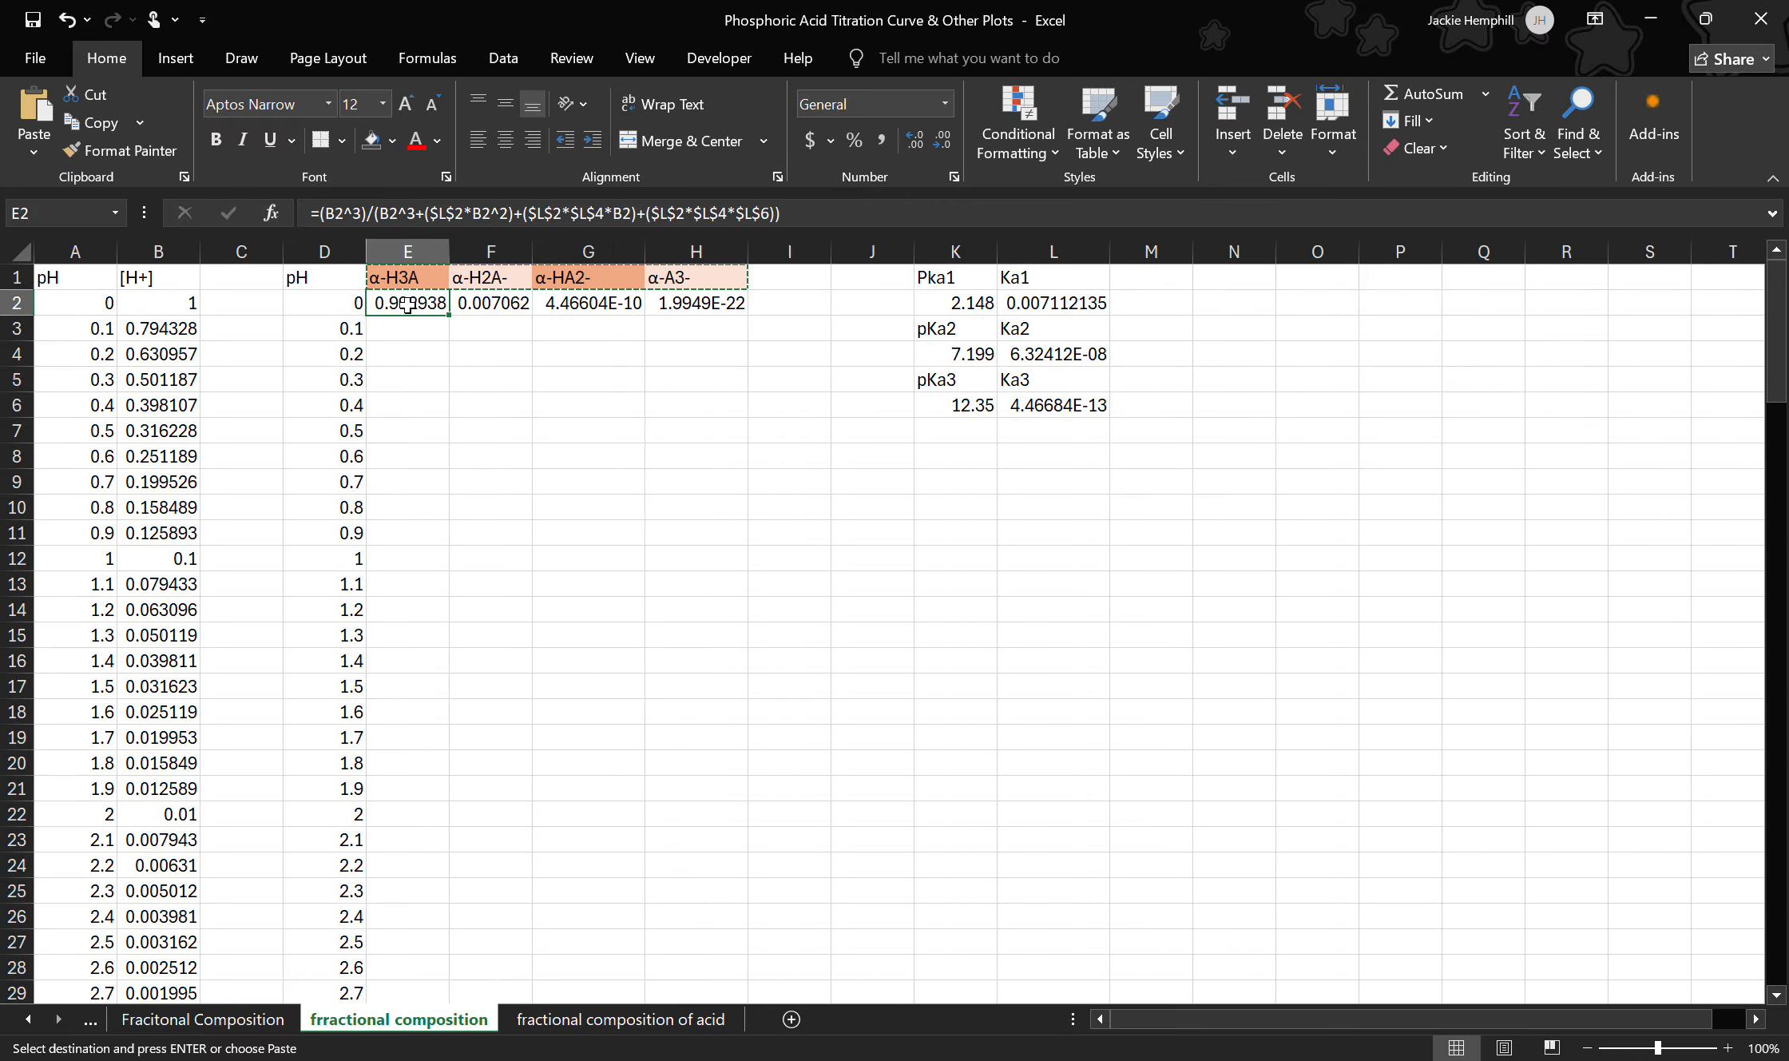
{"action": "left_click", "coordinate": [413, 214]}
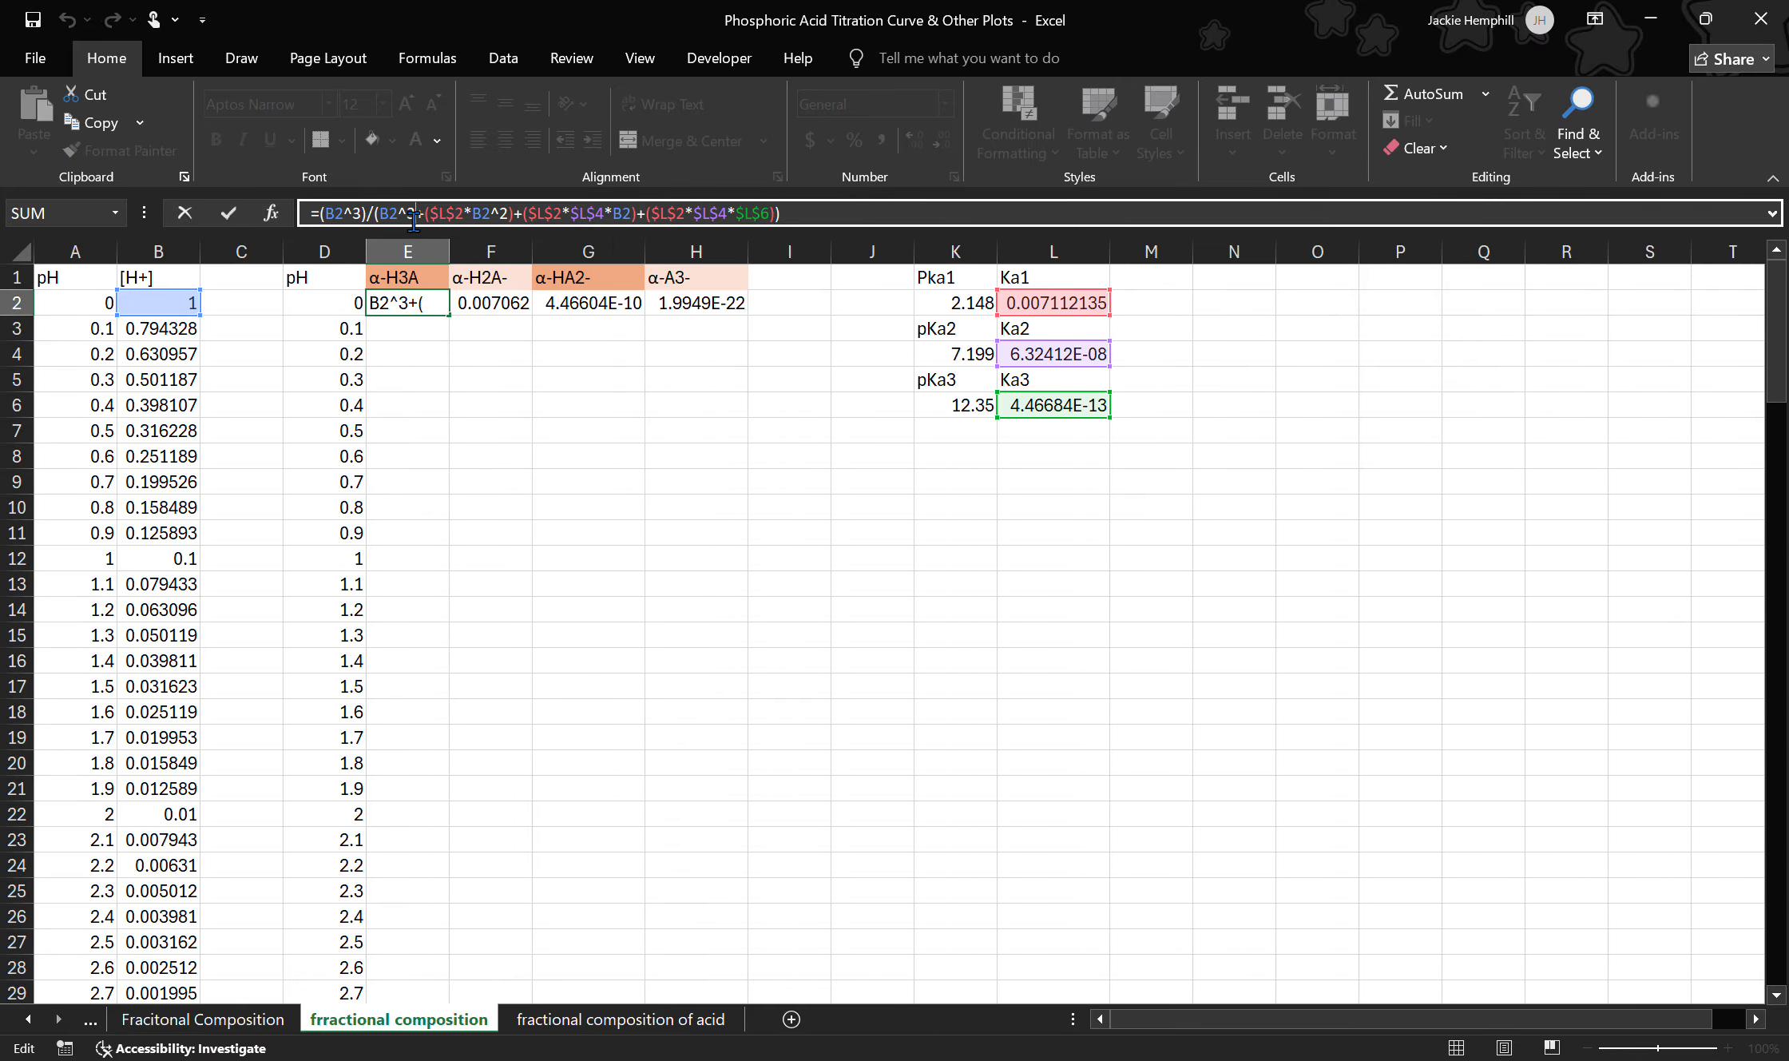
{"action": "left_click", "coordinate": [607, 219]}
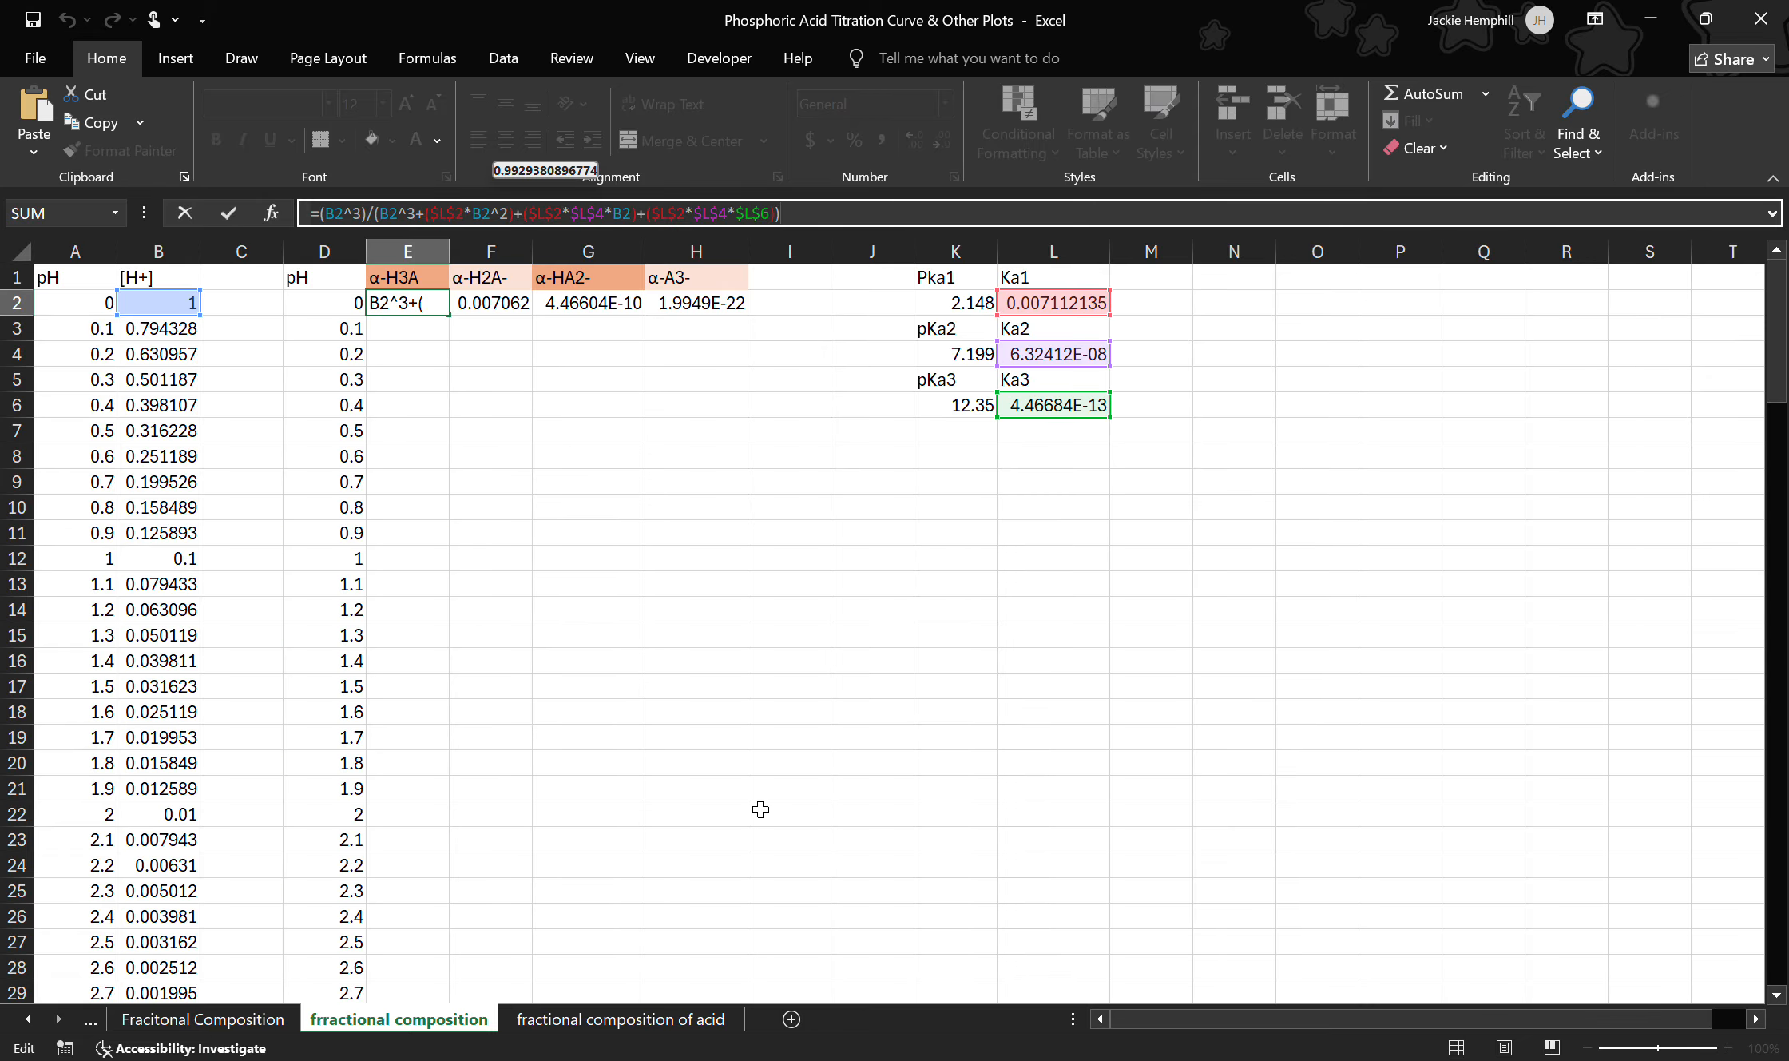
{"action": "left_click", "coordinate": [587, 1022]}
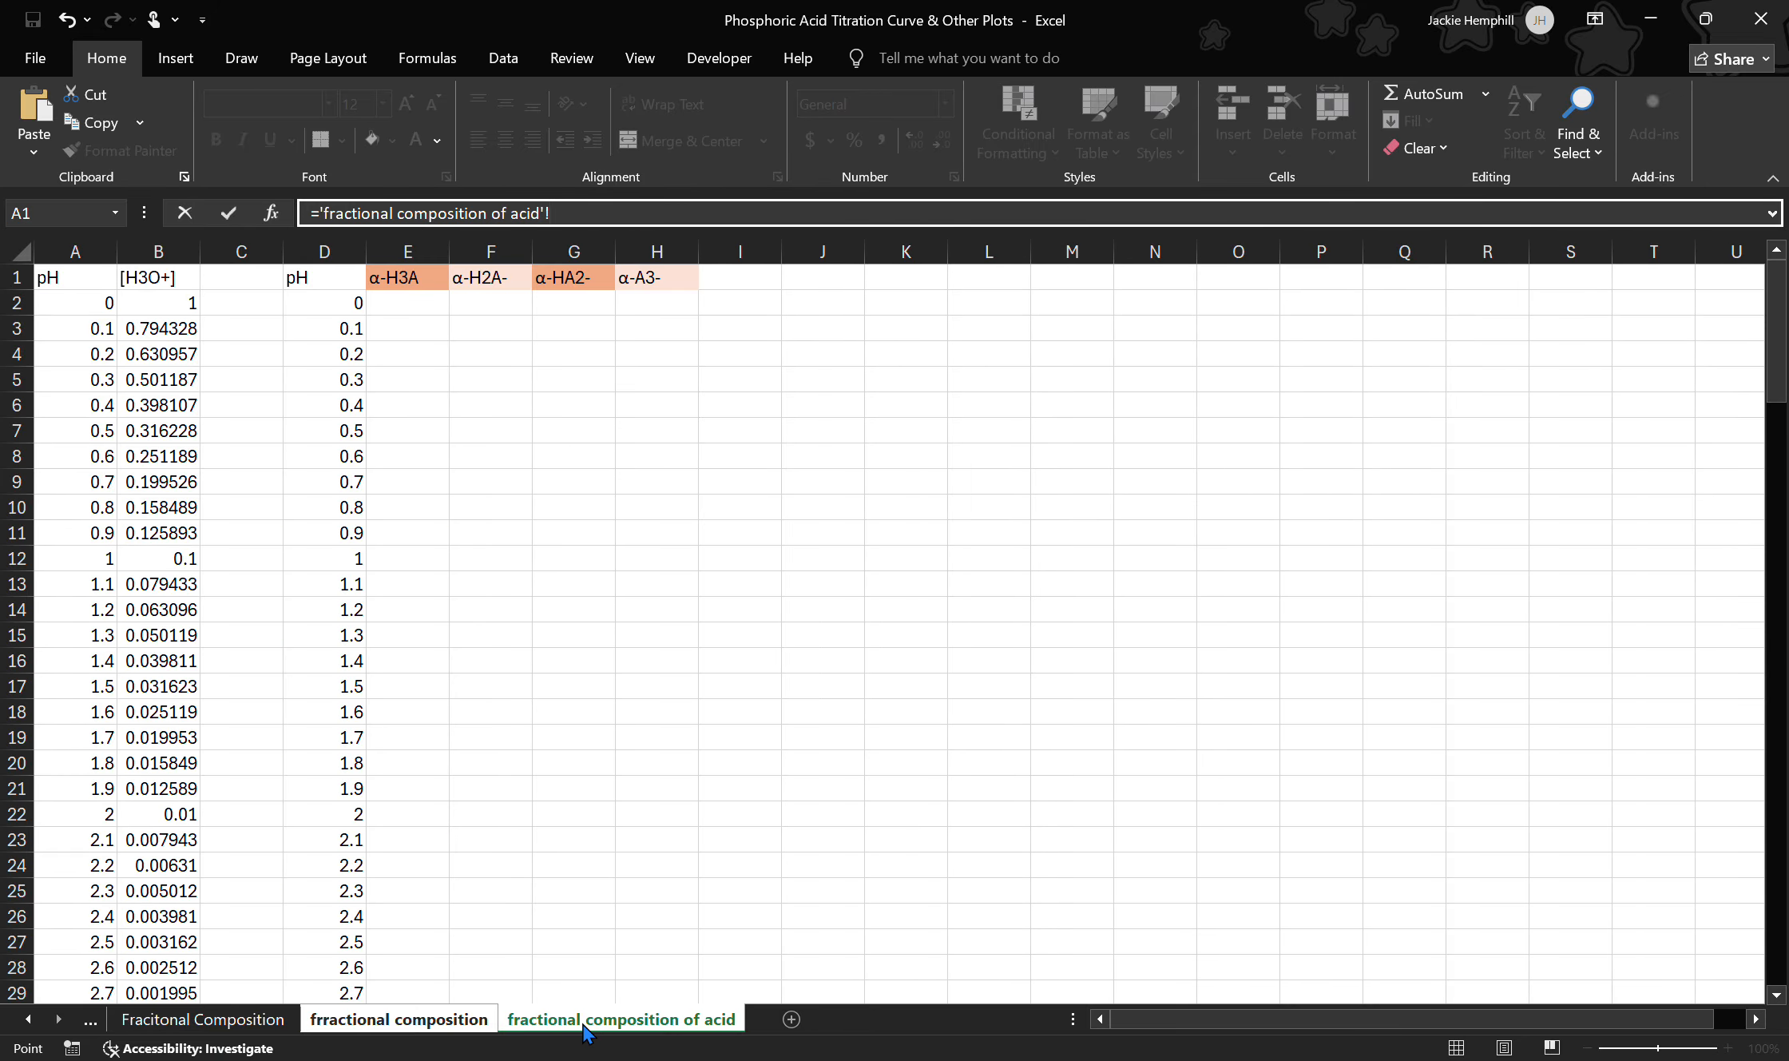
{"action": "left_click", "coordinate": [417, 1021]}
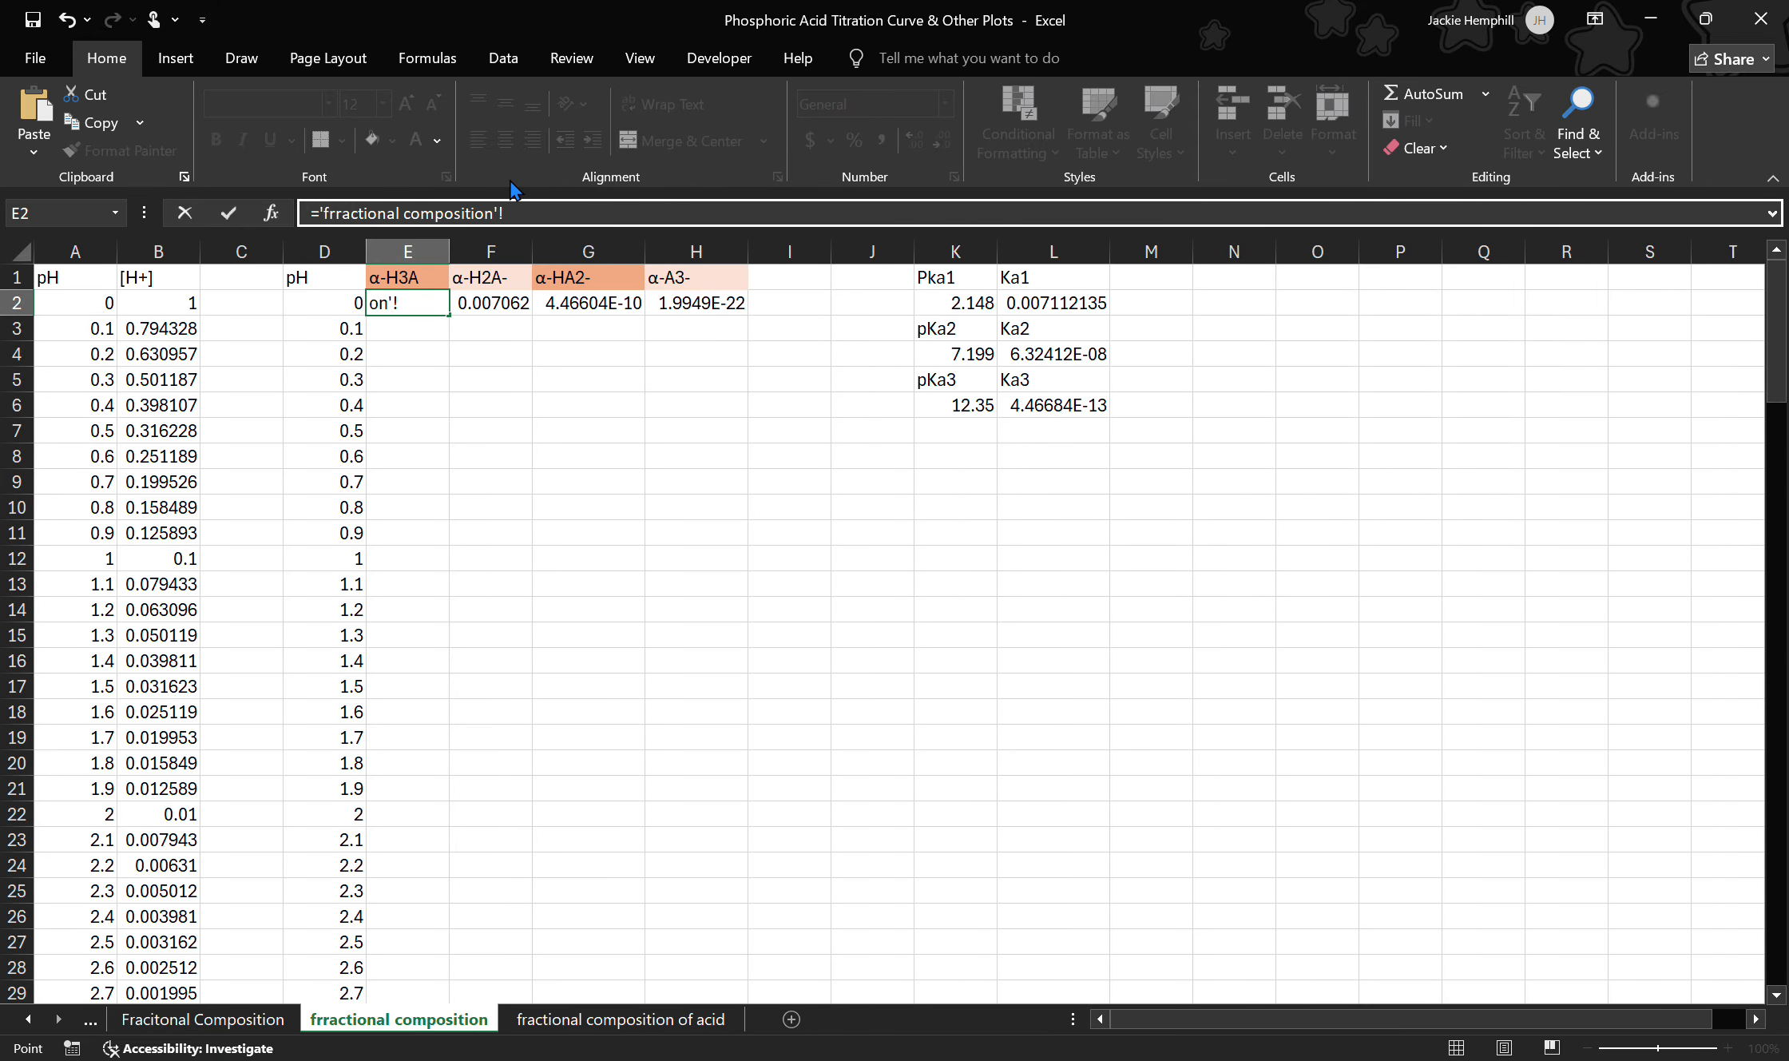
{"action": "key", "text": "BackSpace"}
{"action": "key", "text": "BackSpace"}
{"action": "key", "text": "BackSpace"}
{"action": "key", "text": "BackSpace"}
{"action": "key", "text": "BackSpace"}
{"action": "key", "text": "BackSpace"}
{"action": "key", "text": "BackSpace"}
{"action": "key", "text": "BackSpace"}
{"action": "key", "text": "BackSpace"}
{"action": "key", "text": "BackSpace"}
{"action": "key", "text": "BackSpace"}
{"action": "key", "text": "BackSpace"}
{"action": "key", "text": "BackSpace"}
{"action": "key", "text": "BackSpace"}
{"action": "key", "text": "BackSpace"}
{"action": "key", "text": "BackSpace"}
{"action": "key", "text": "BackSpace"}
{"action": "key", "text": "BackSpace"}
{"action": "key", "text": "BackSpace"}
{"action": "key", "text": "BackSpace"}
{"action": "key", "text": "Escape"}
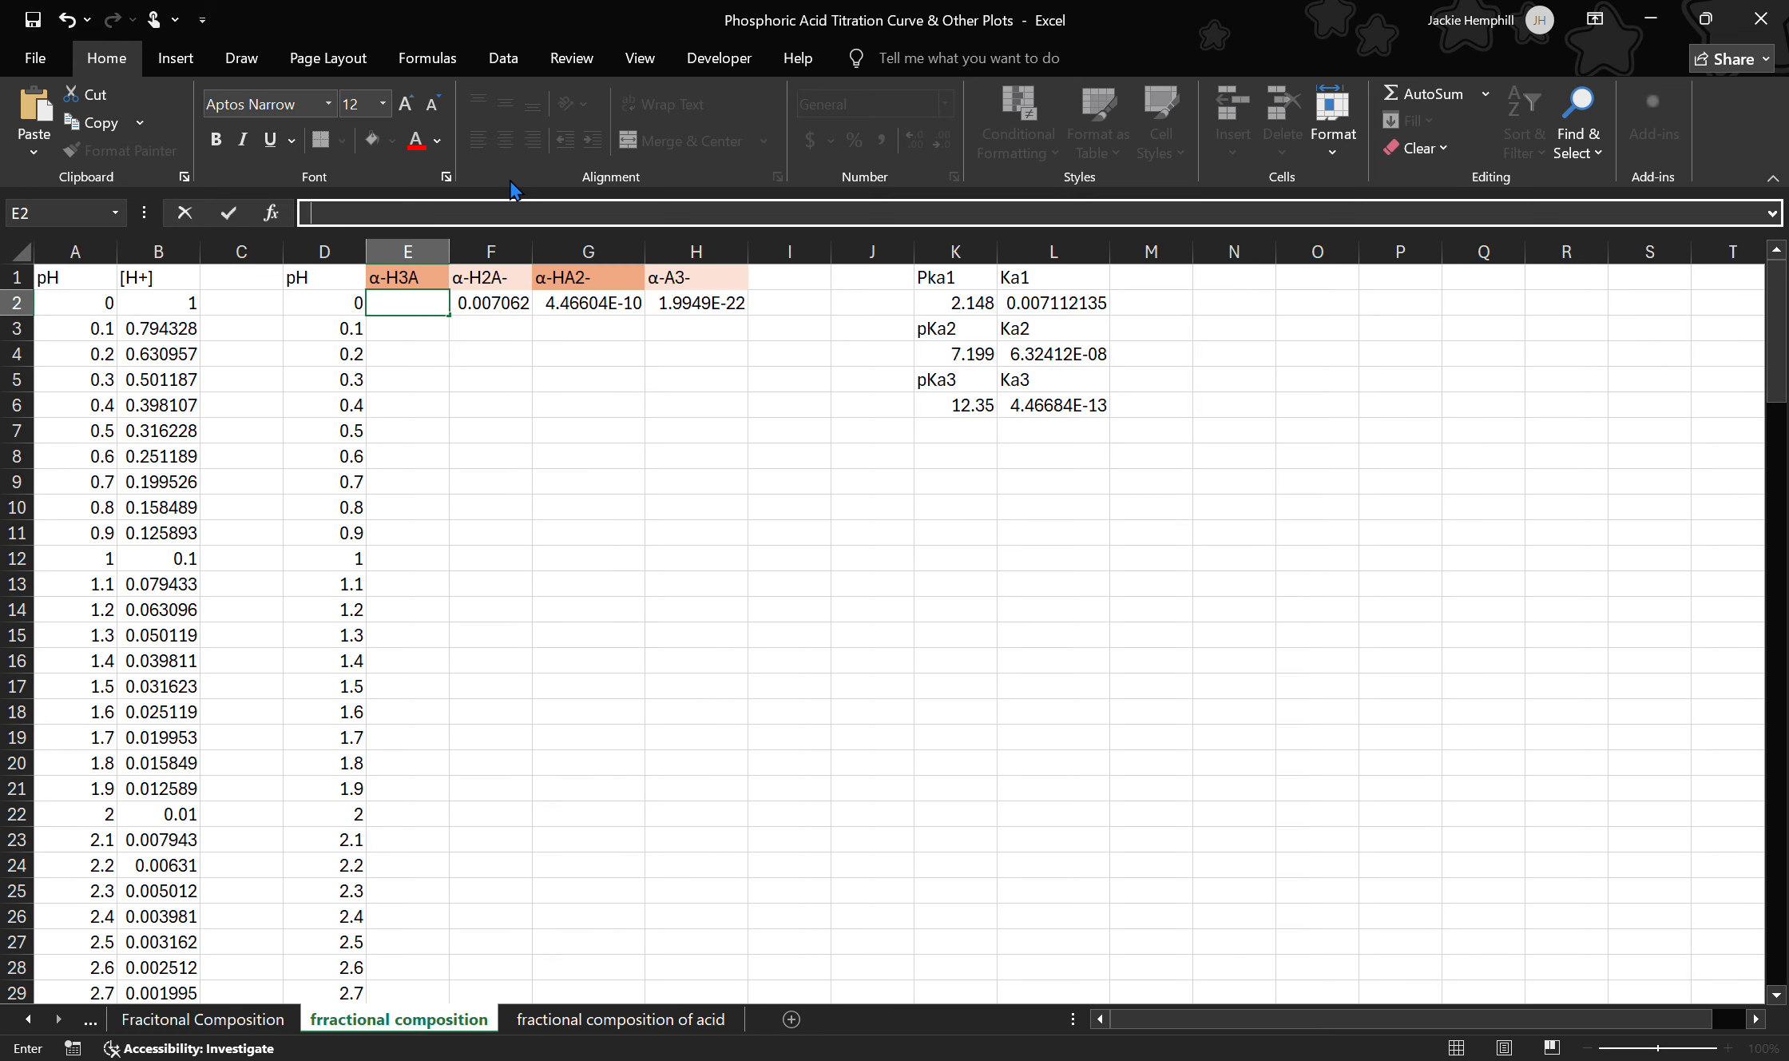
{"action": "key", "text": "ctrl+z"}
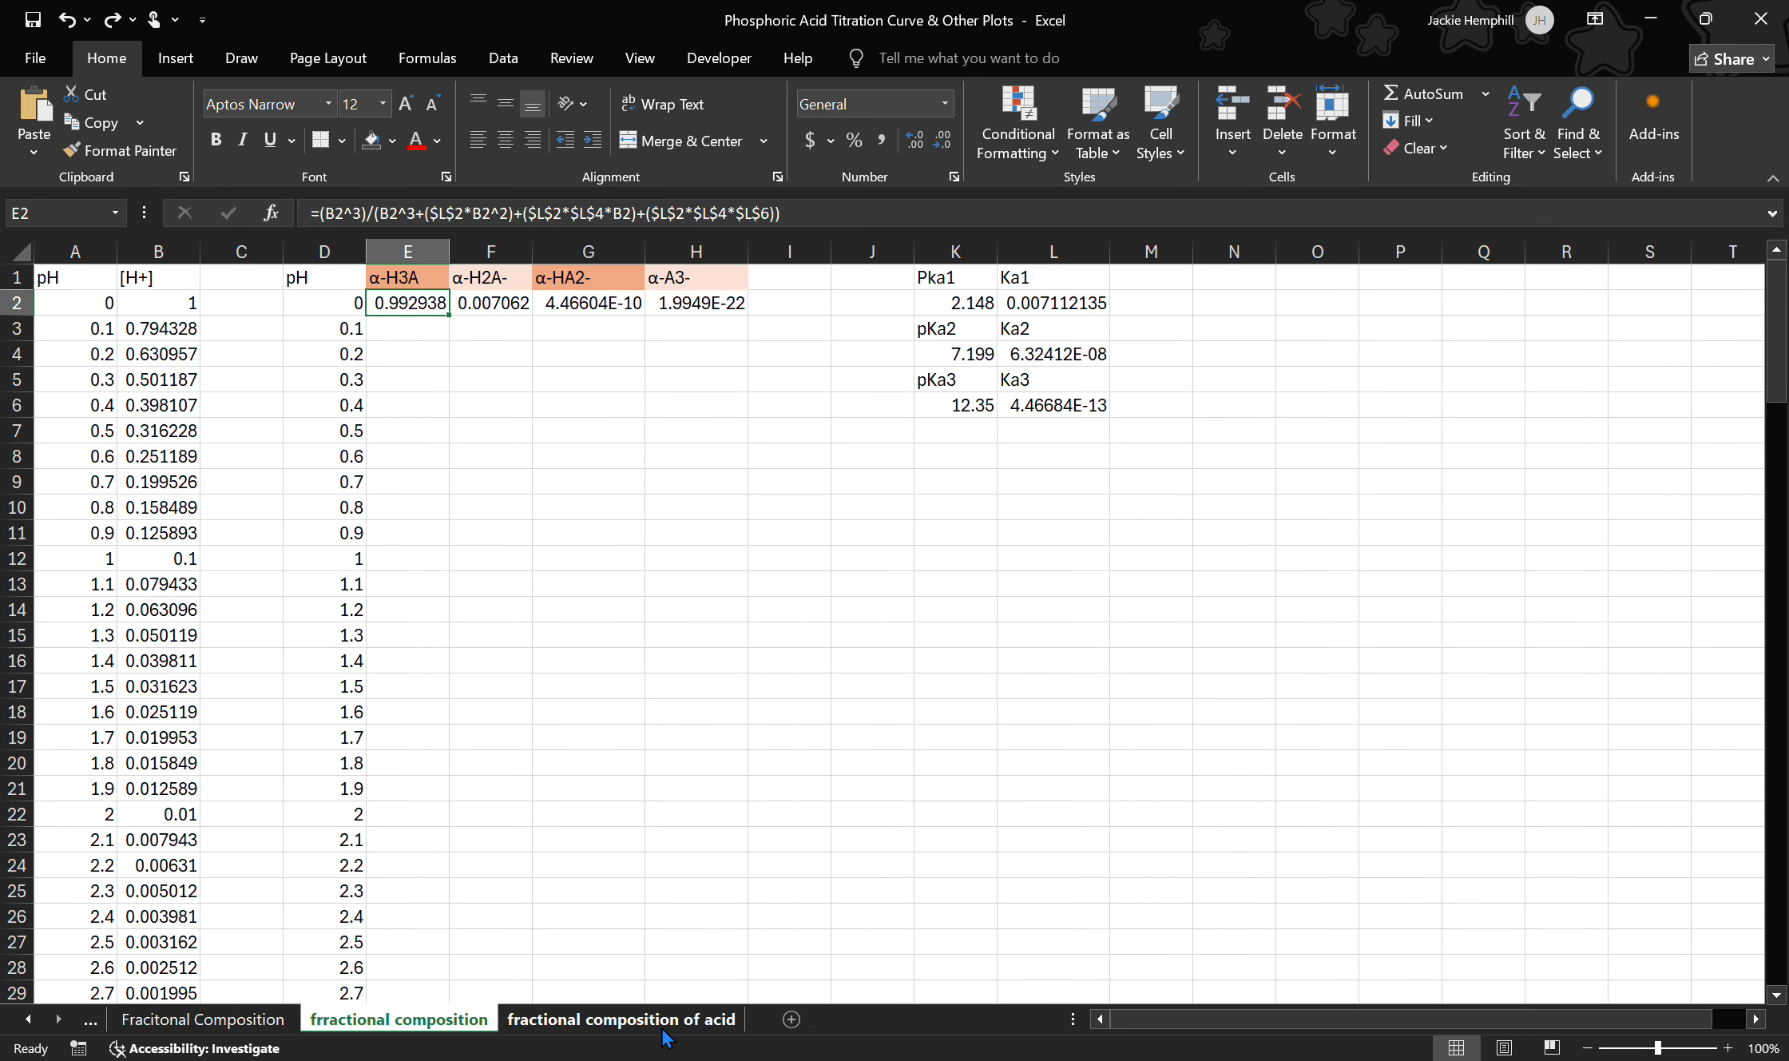
Step: Enter =(B2^3)/(B2^3+($L$2*B2^2)+($L$2*$L$4*B2)+($L$2*$L$4*$L$6)) in cell E2 of the fractional composition of acid sheet
{"action": "left_click", "coordinate": [622, 1019]}
{"action": "left_click", "coordinate": [359, 209]}
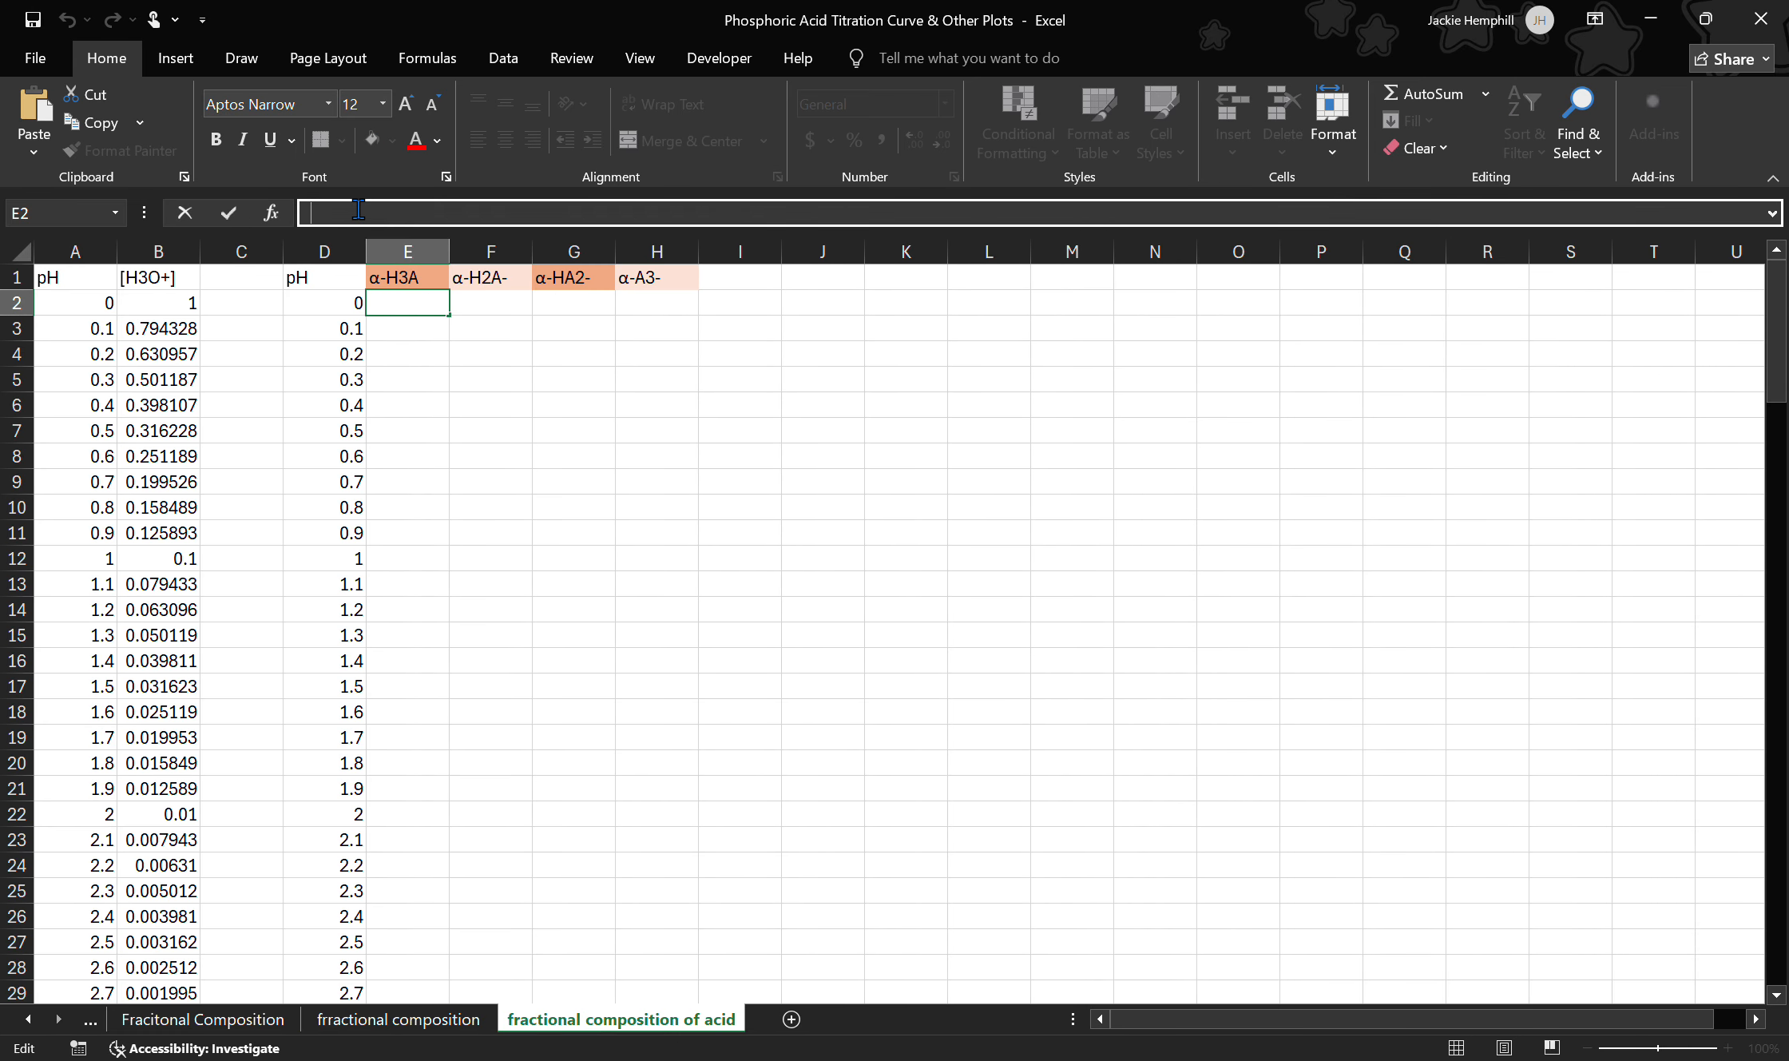
{"action": "key", "text": "ctrl+v"}
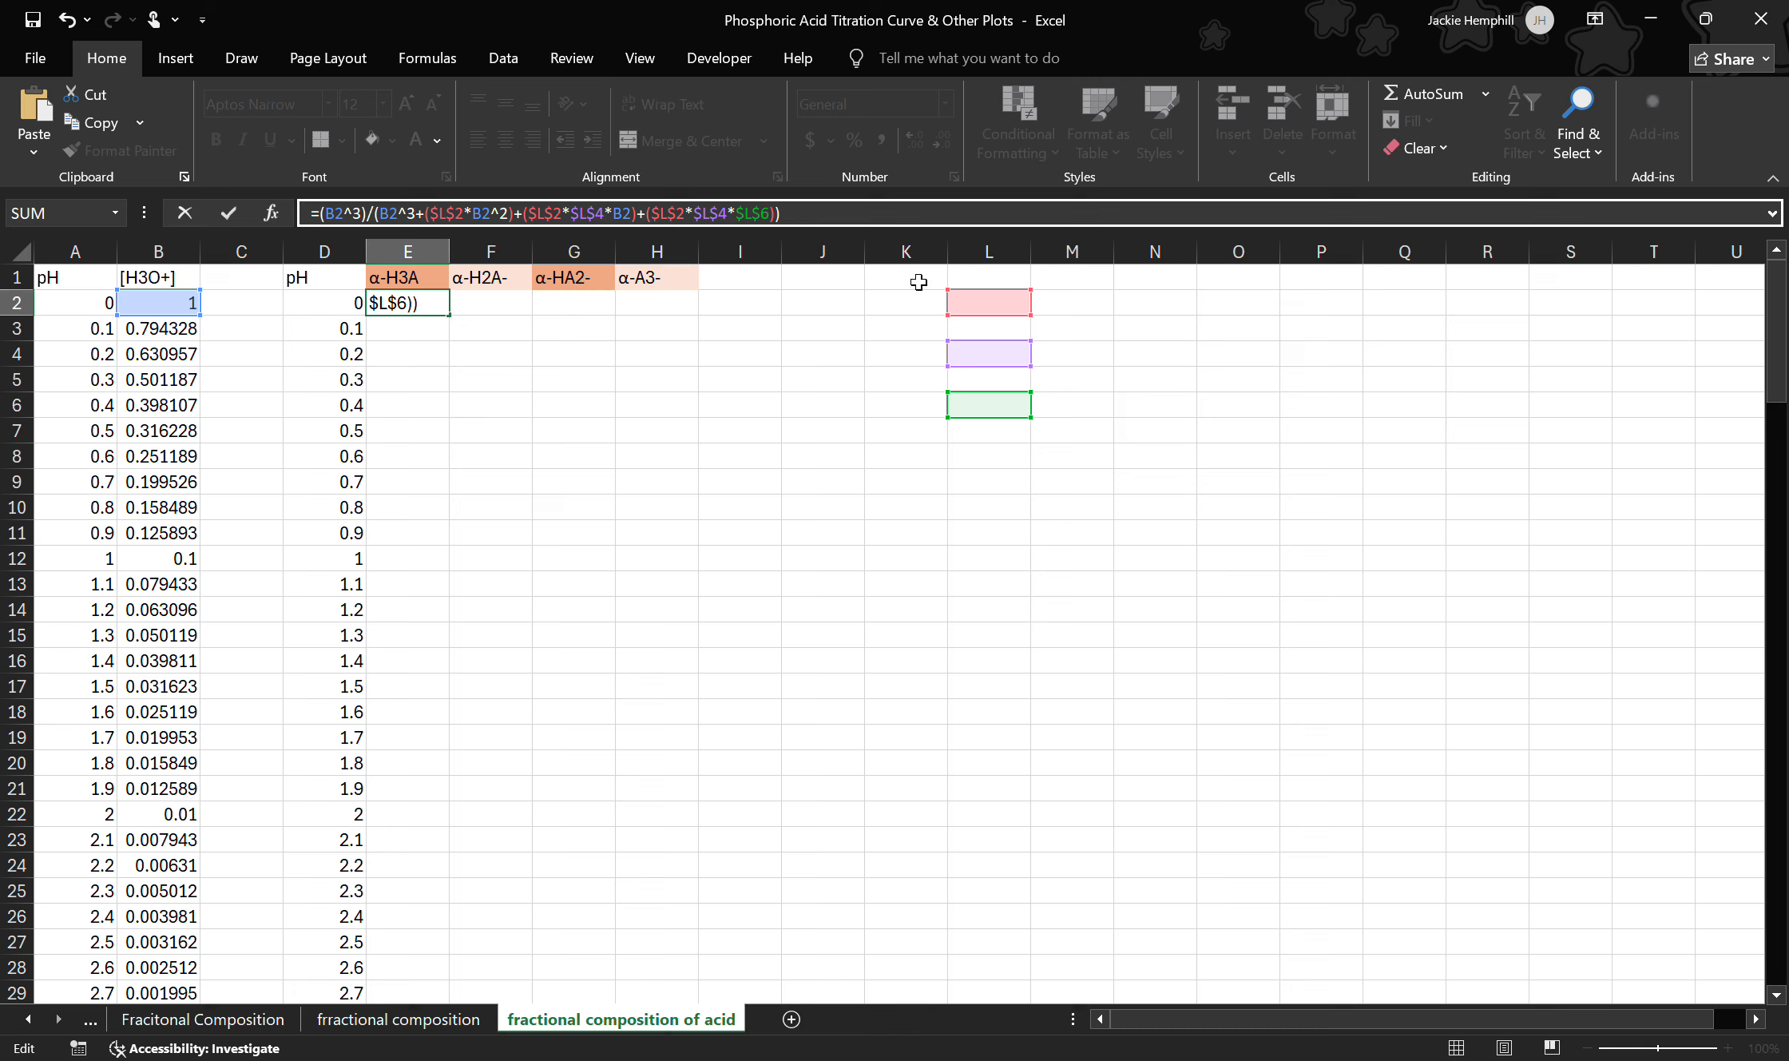
{"action": "key", "text": "Return"}
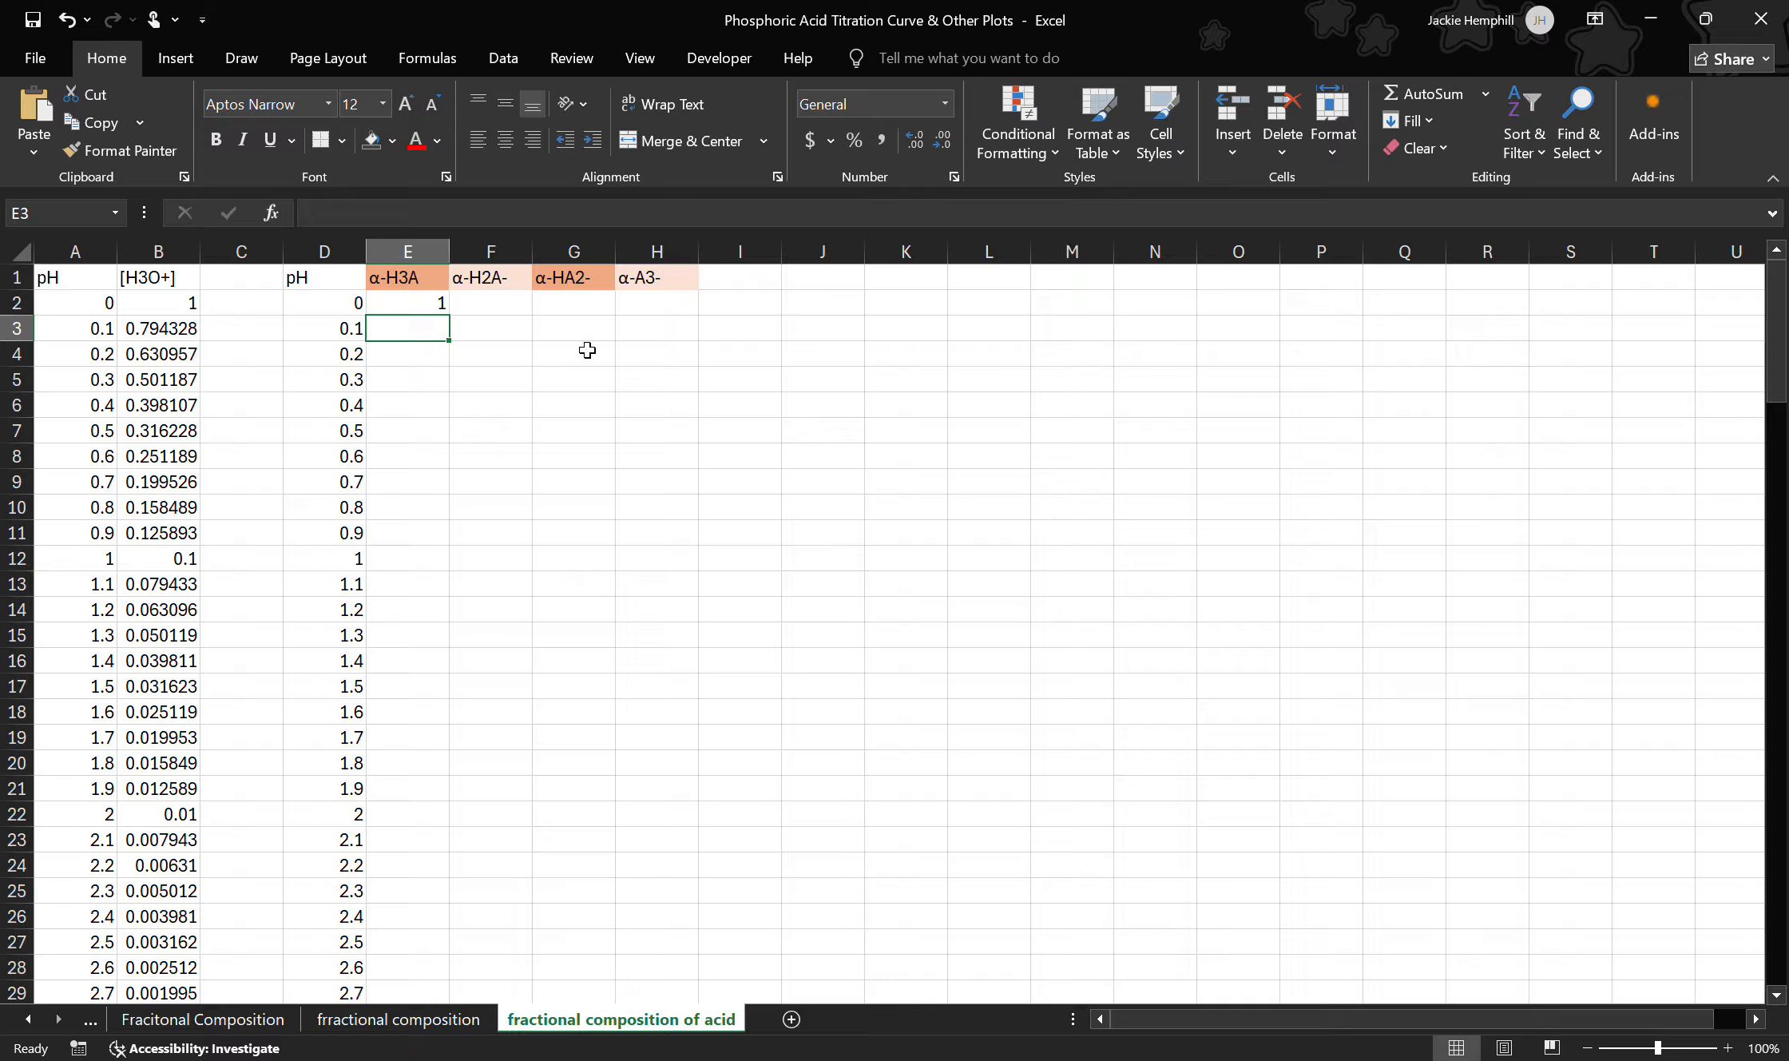
Step: Copy the α-H2A- formula text from cell F2 of the frractional composition sheet and leave that cell's edit mode
{"action": "left_click", "coordinate": [496, 309]}
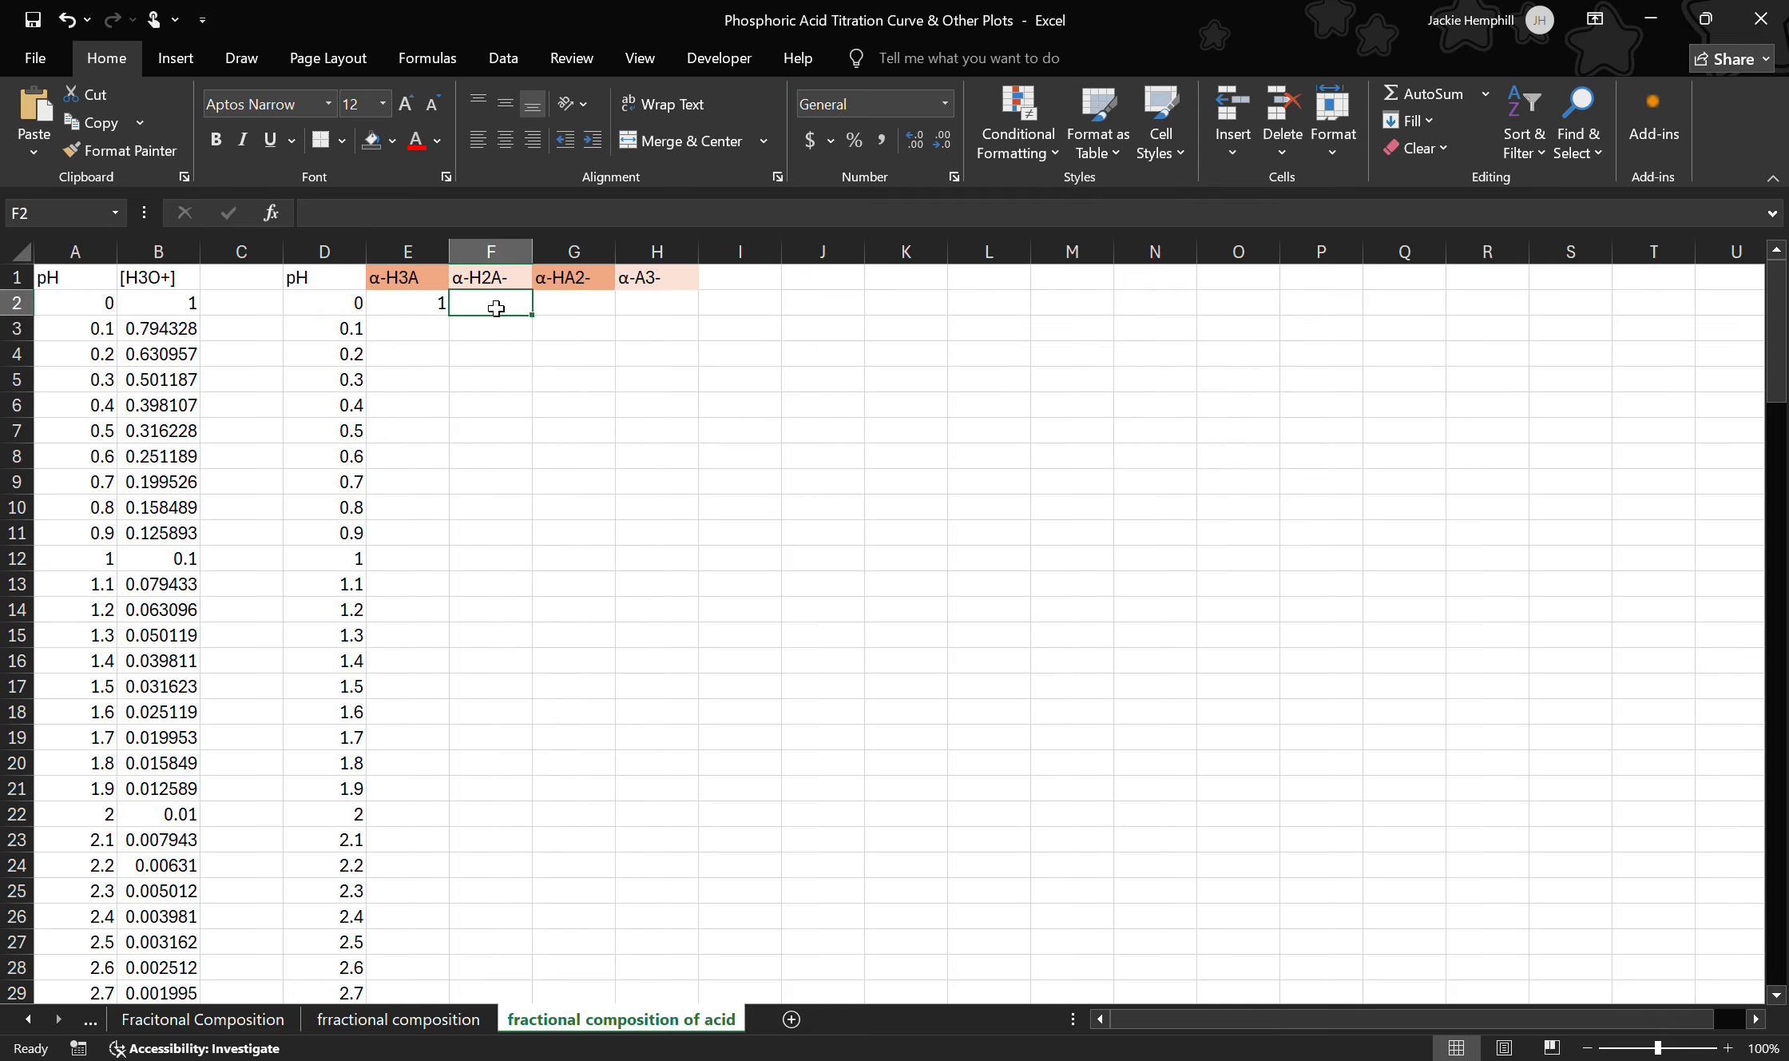
{"action": "left_click", "coordinate": [423, 1021]}
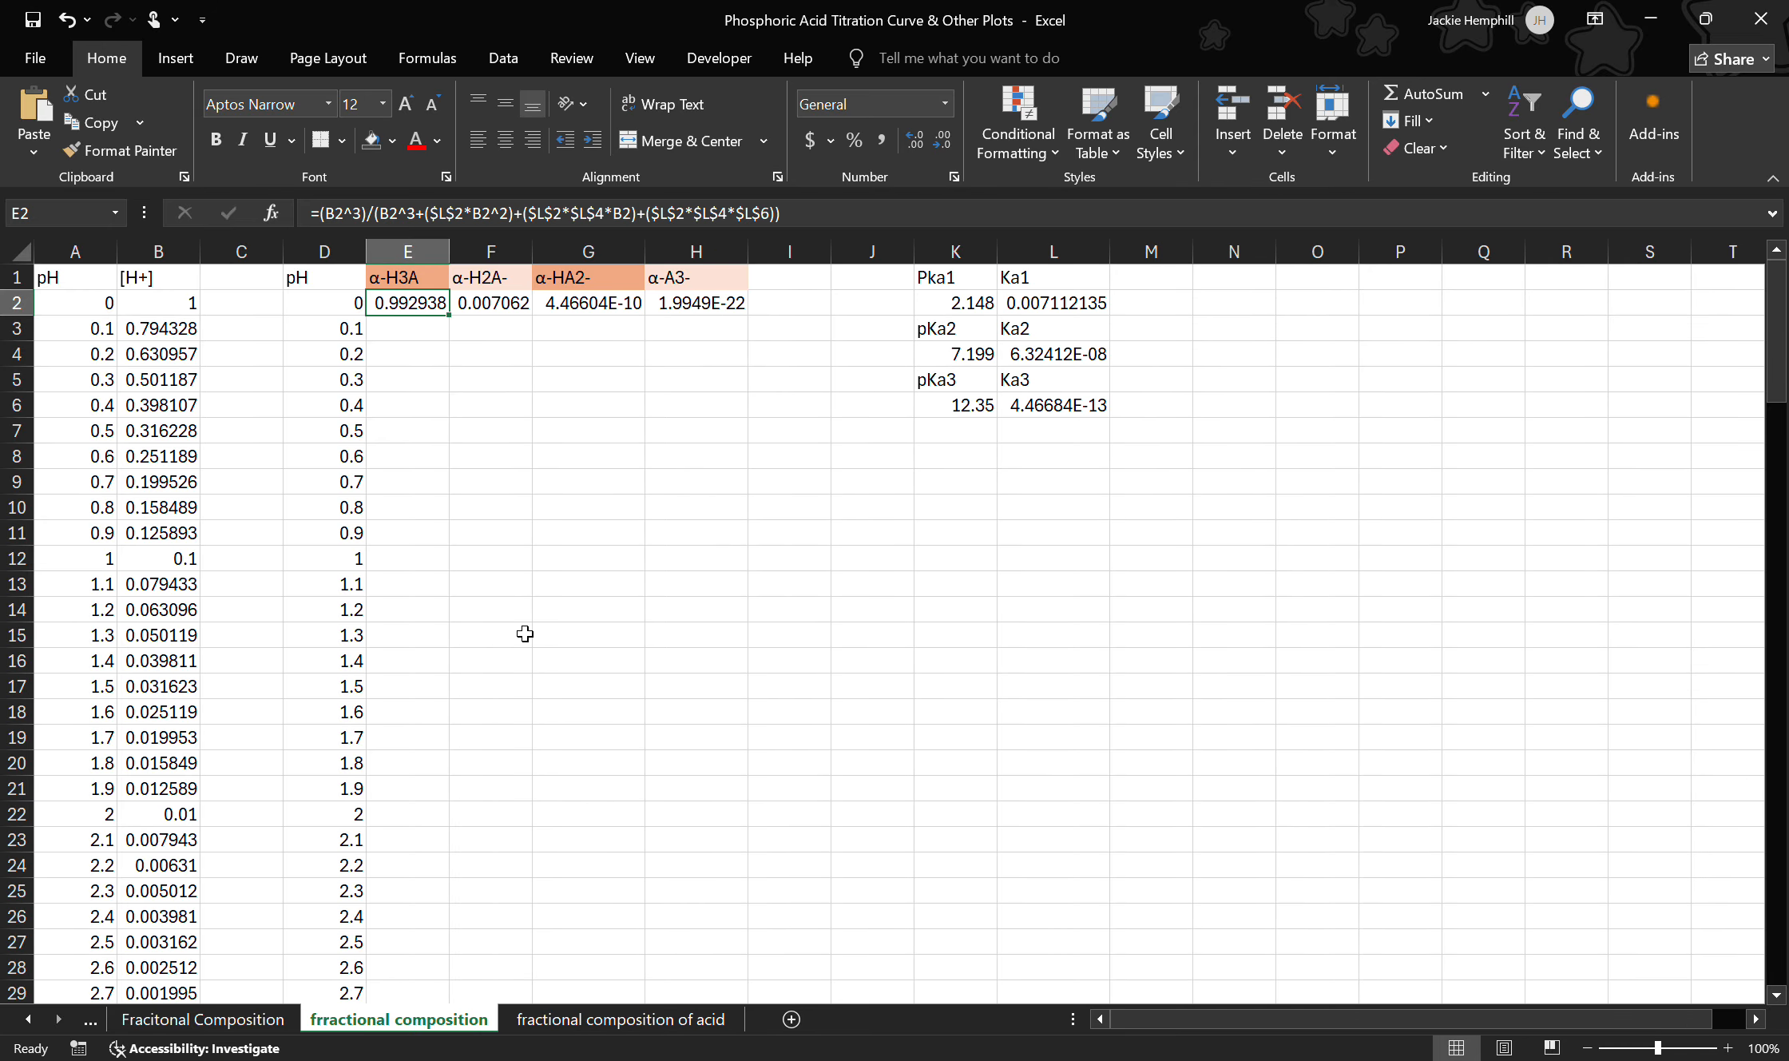
{"action": "left_click", "coordinate": [495, 276]}
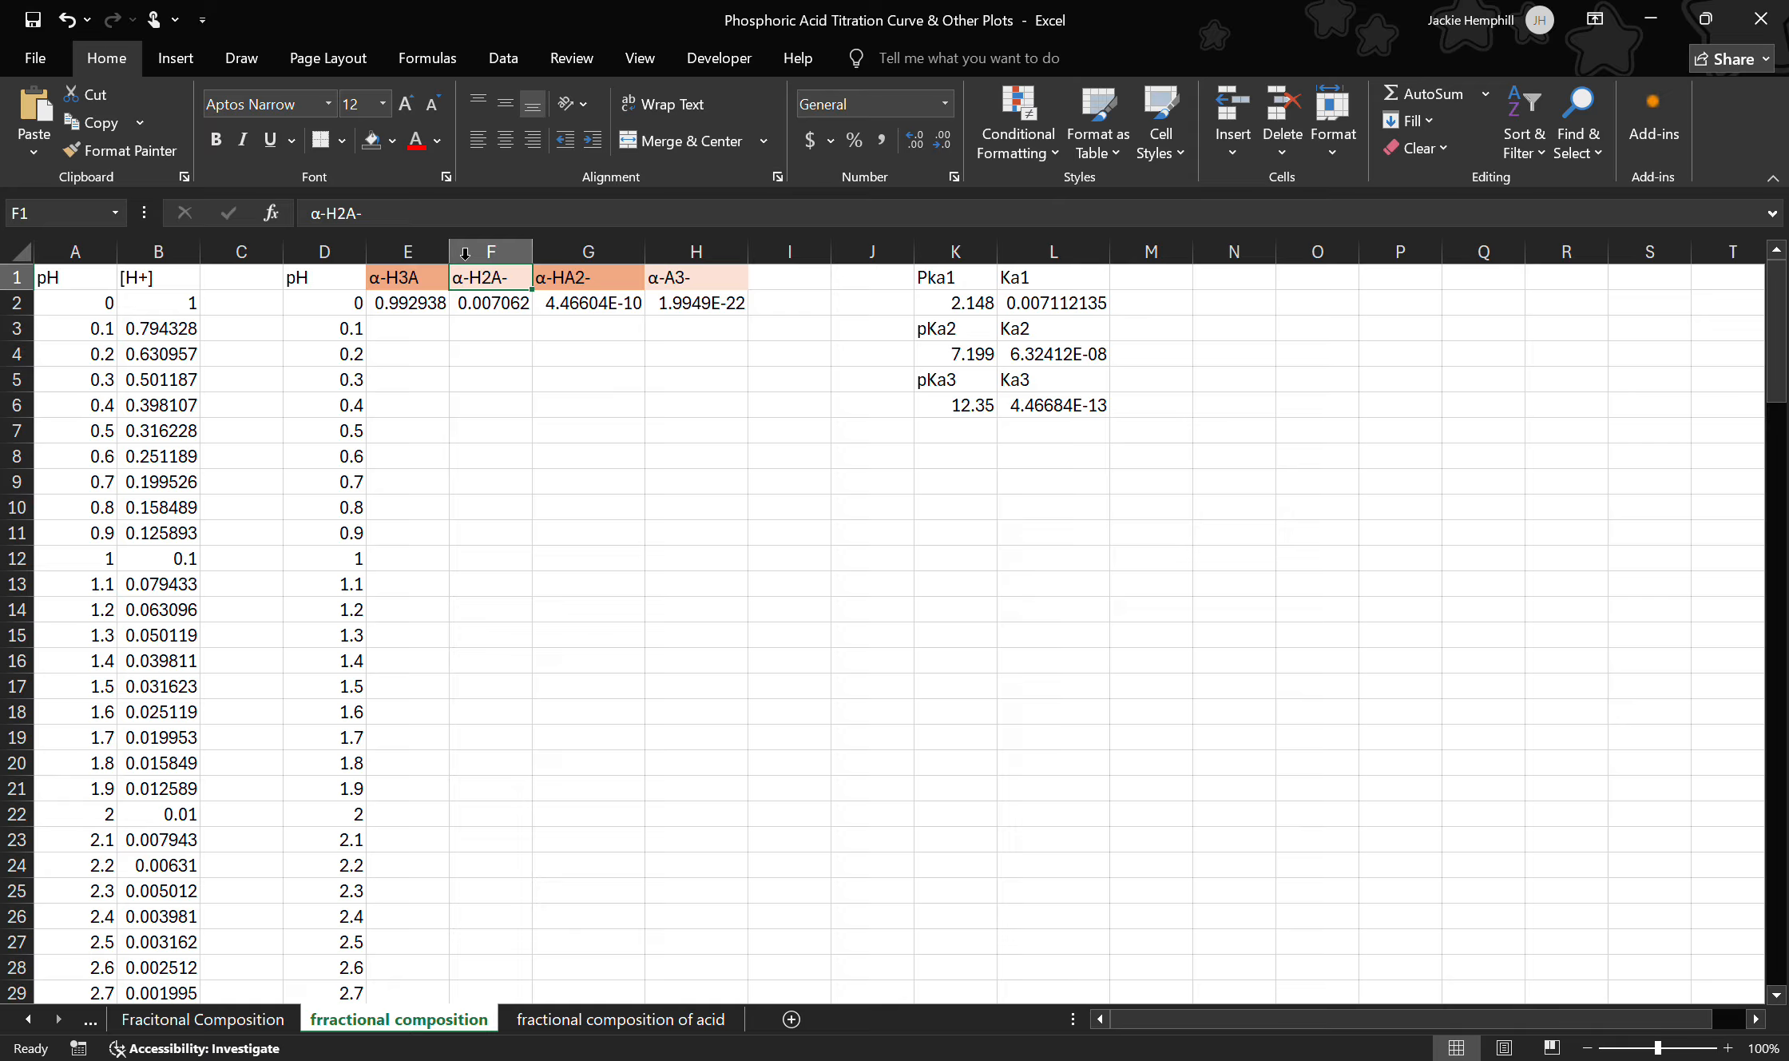
{"action": "left_click", "coordinate": [497, 303]}
{"action": "left_click", "coordinate": [420, 216]}
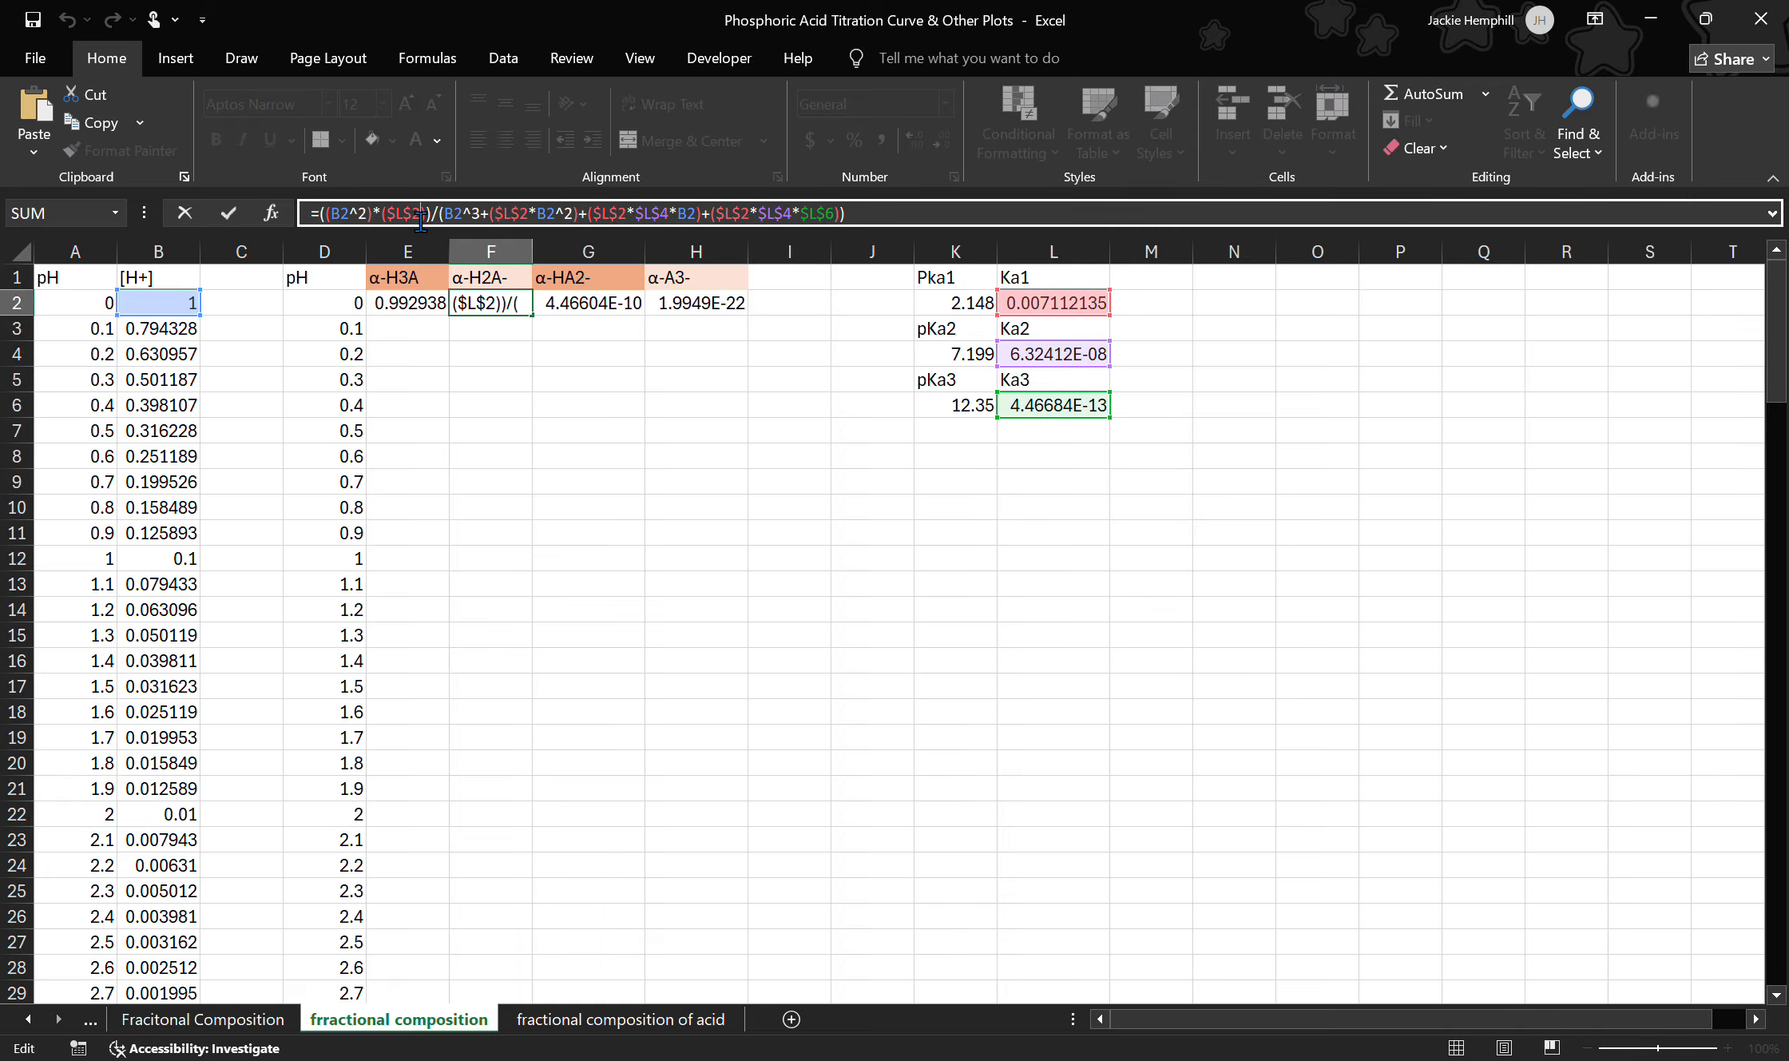
{"action": "key", "text": "End"}
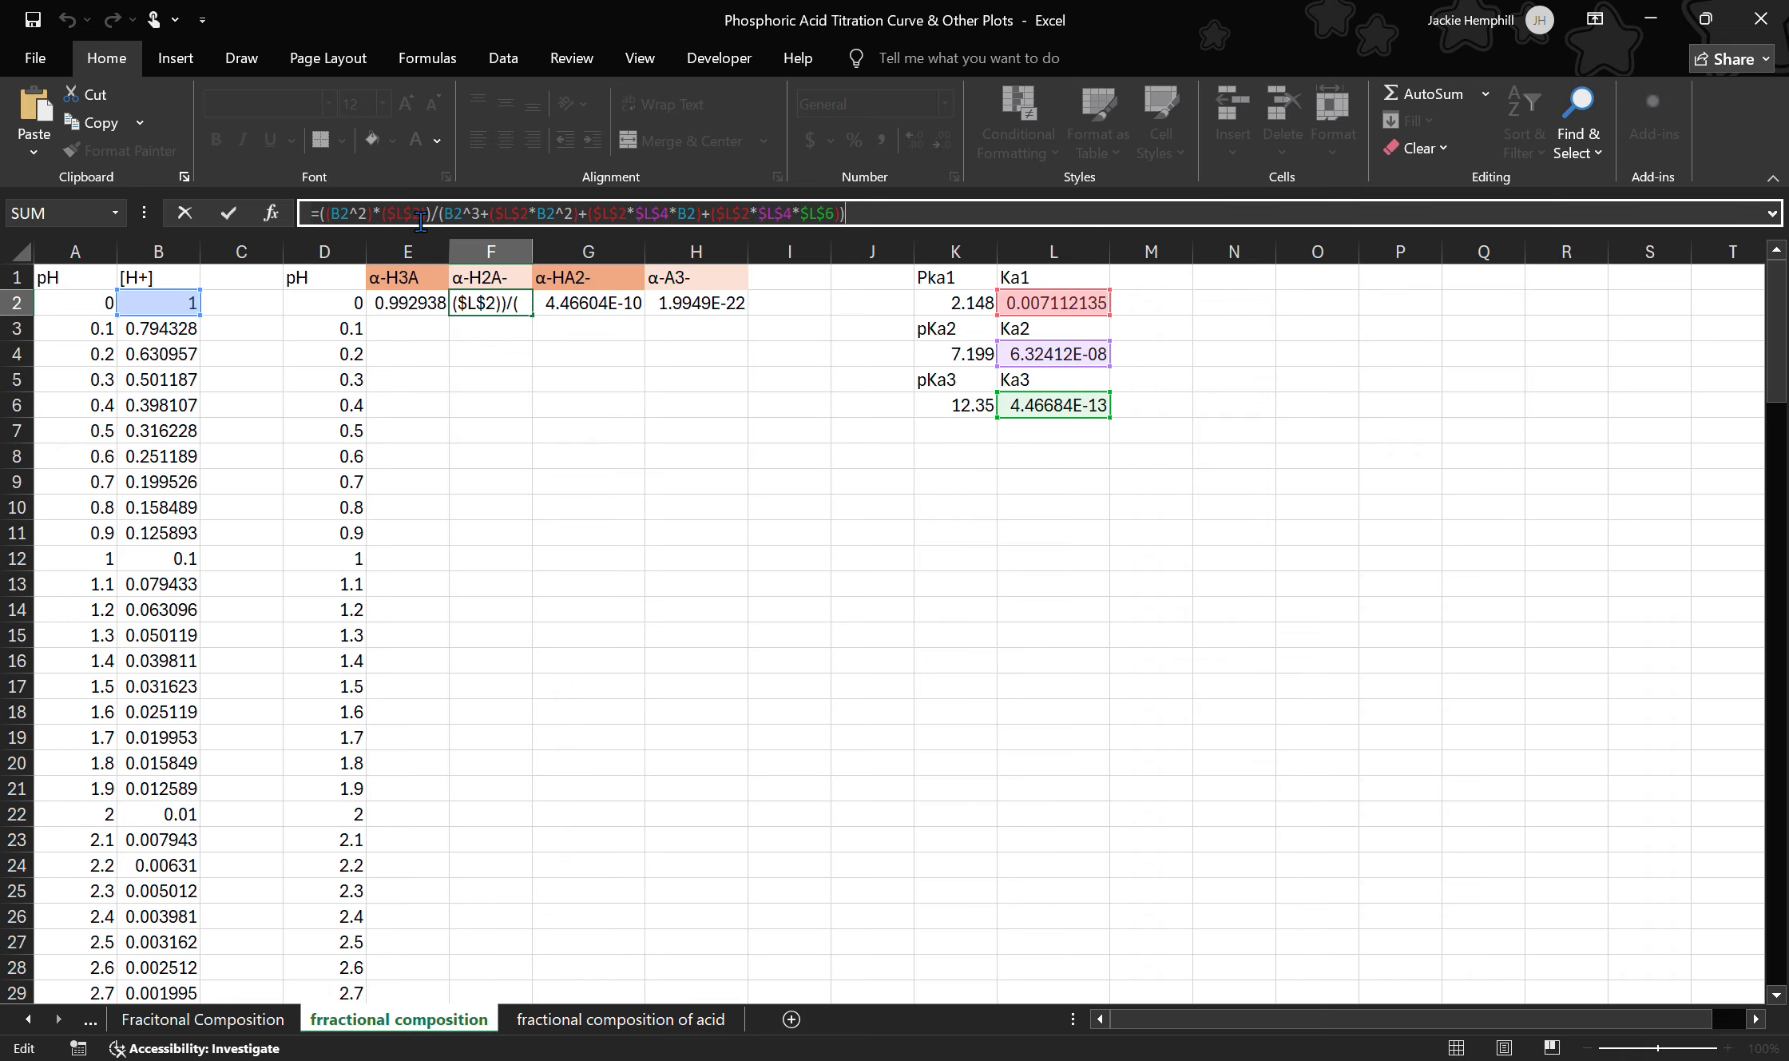
{"action": "key", "text": "Return"}
Step: Enter =((B2^2)*($L$2))/(B2^3+($L$2*B2^2)+($L$2*$L$4*B2)+($L$2*$L$4*$L$6)) in cell F2 of the fractional composition of acid sheet
{"action": "left_click", "coordinate": [621, 1019]}
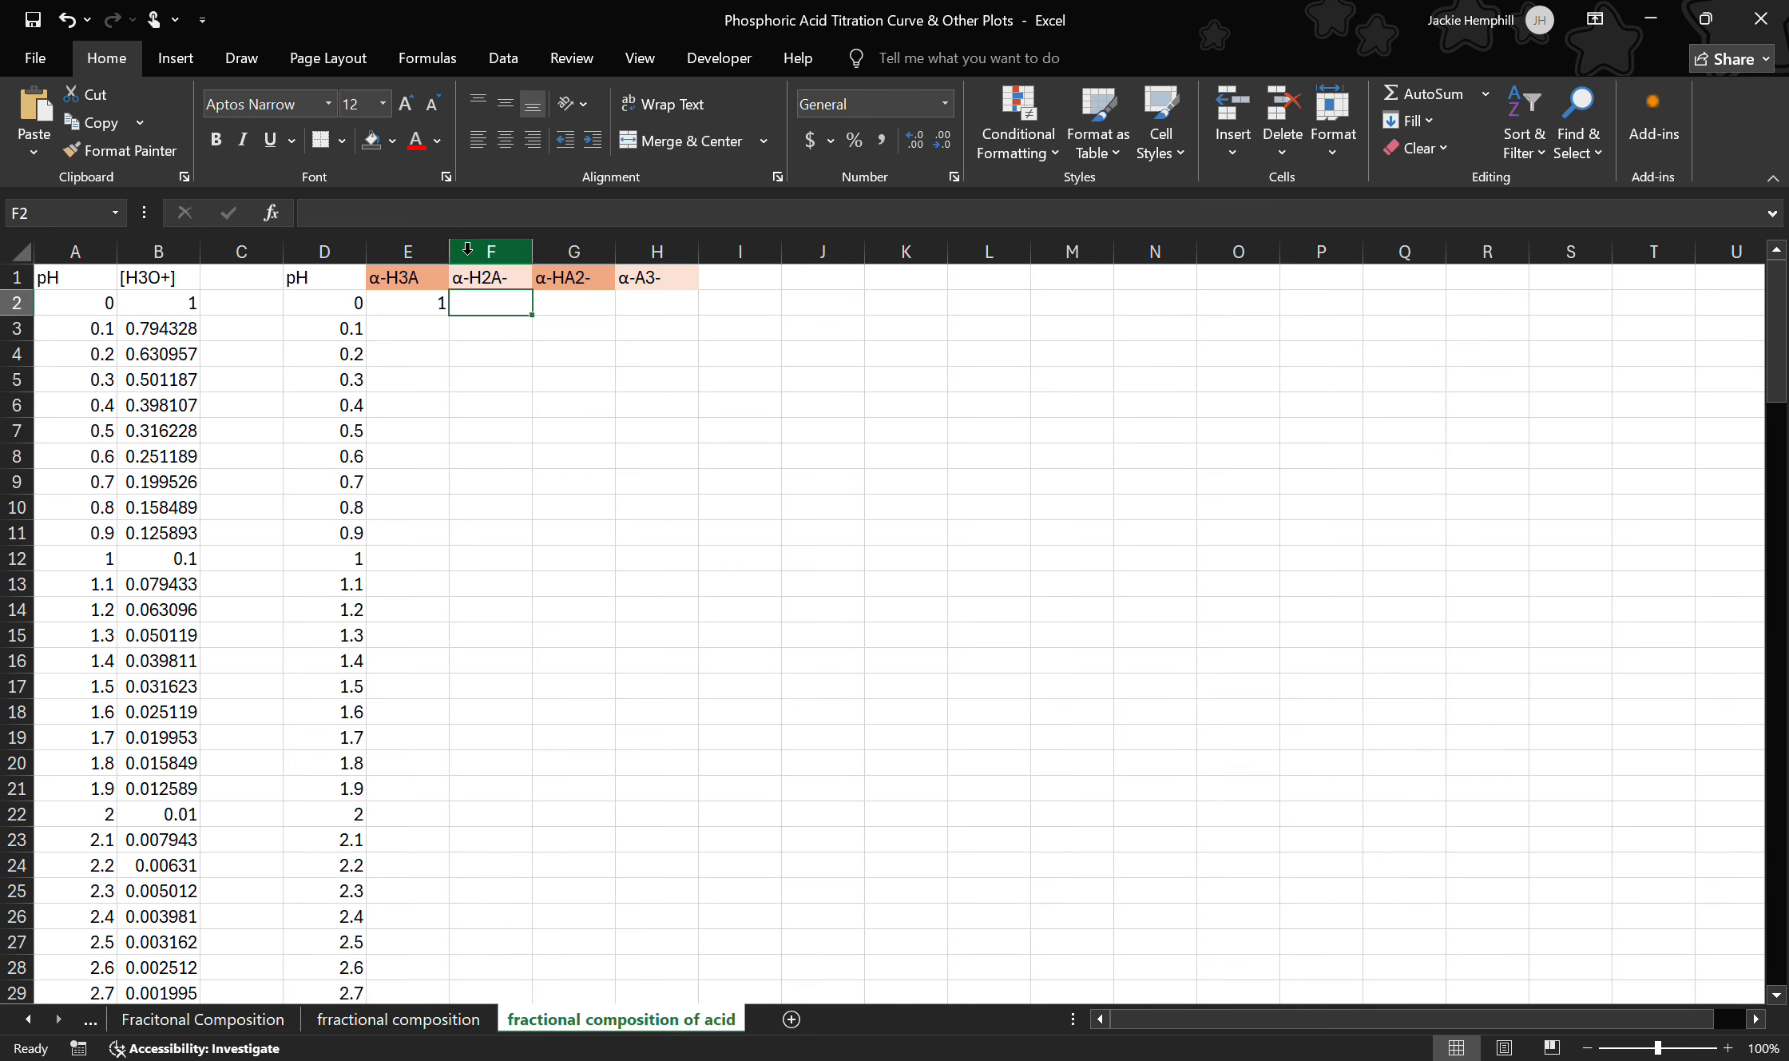
{"action": "left_click", "coordinate": [470, 221]}
{"action": "type", "text": "=((B2^2)*($L$2))/(B2^3+($L$2*B2^2)+($L$2*$L$4*B2)+($L$2*$L$4*$L$6))"}
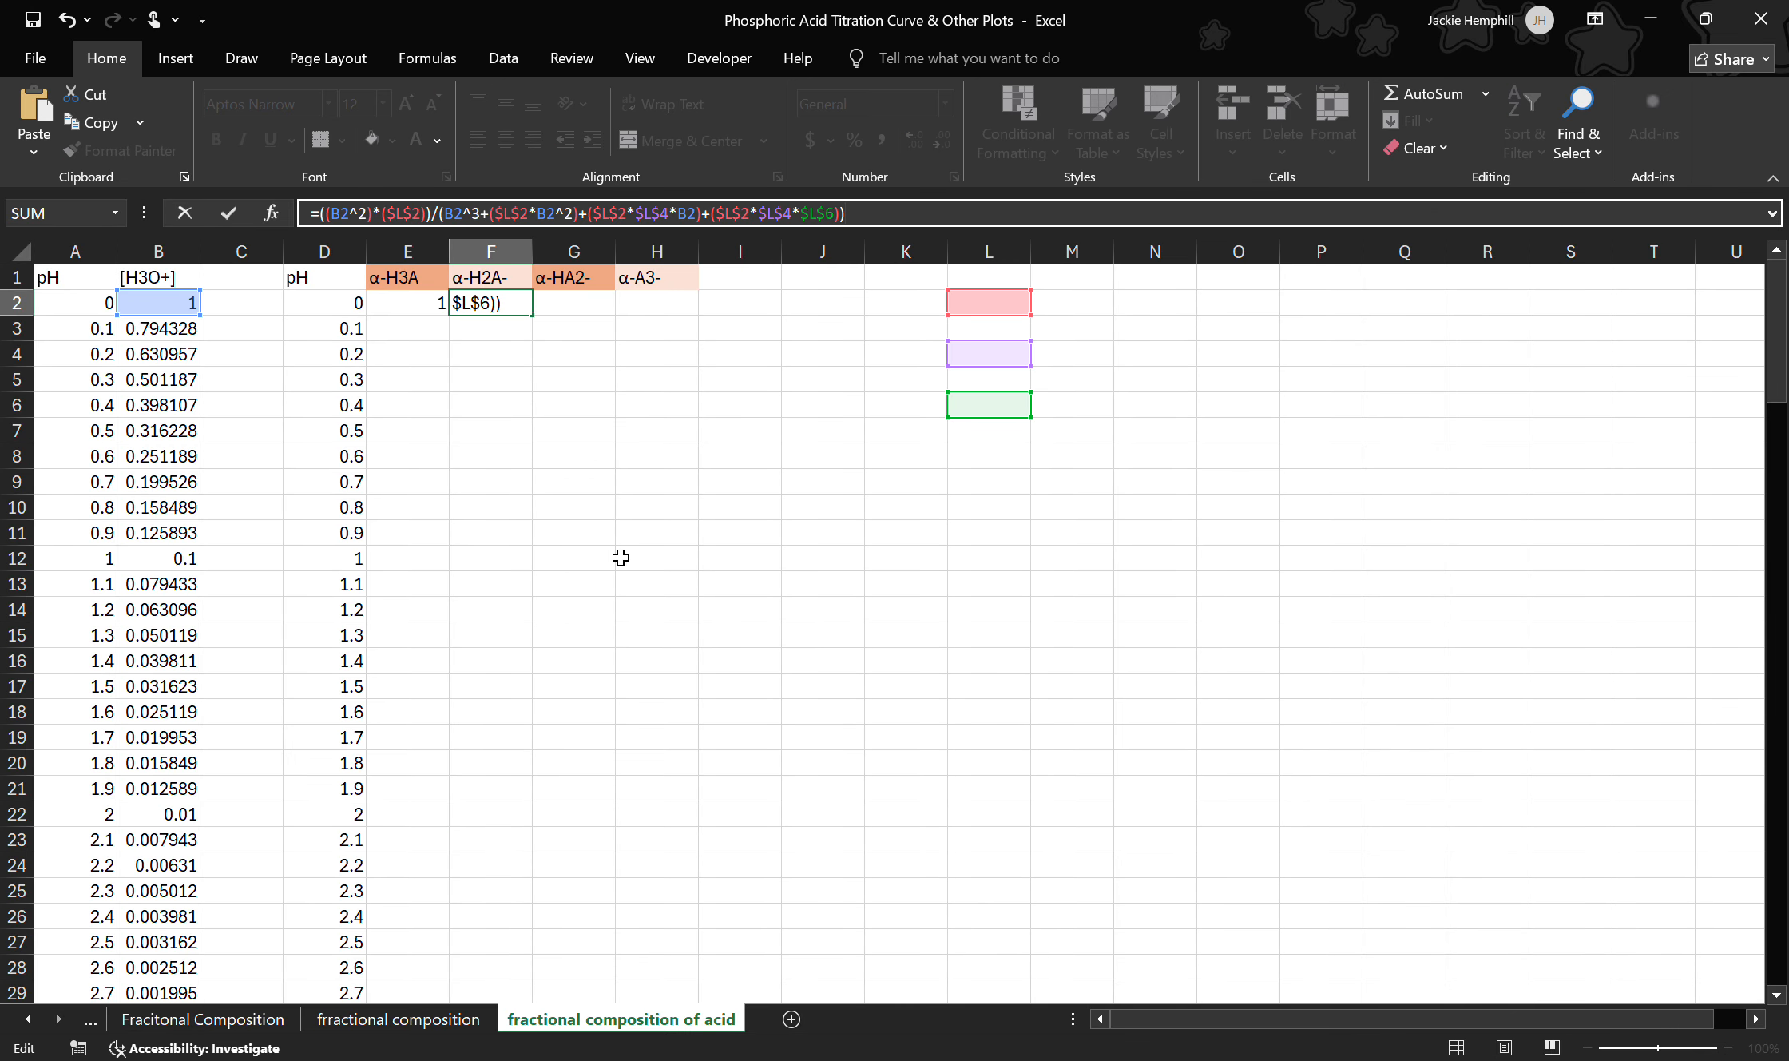
{"action": "key", "text": "Return"}
Step: Copy the α-HA2- formula text from cell G2 of the frractional composition sheet, dismissing the battery warning and the Settings window
{"action": "left_click", "coordinate": [399, 1019]}
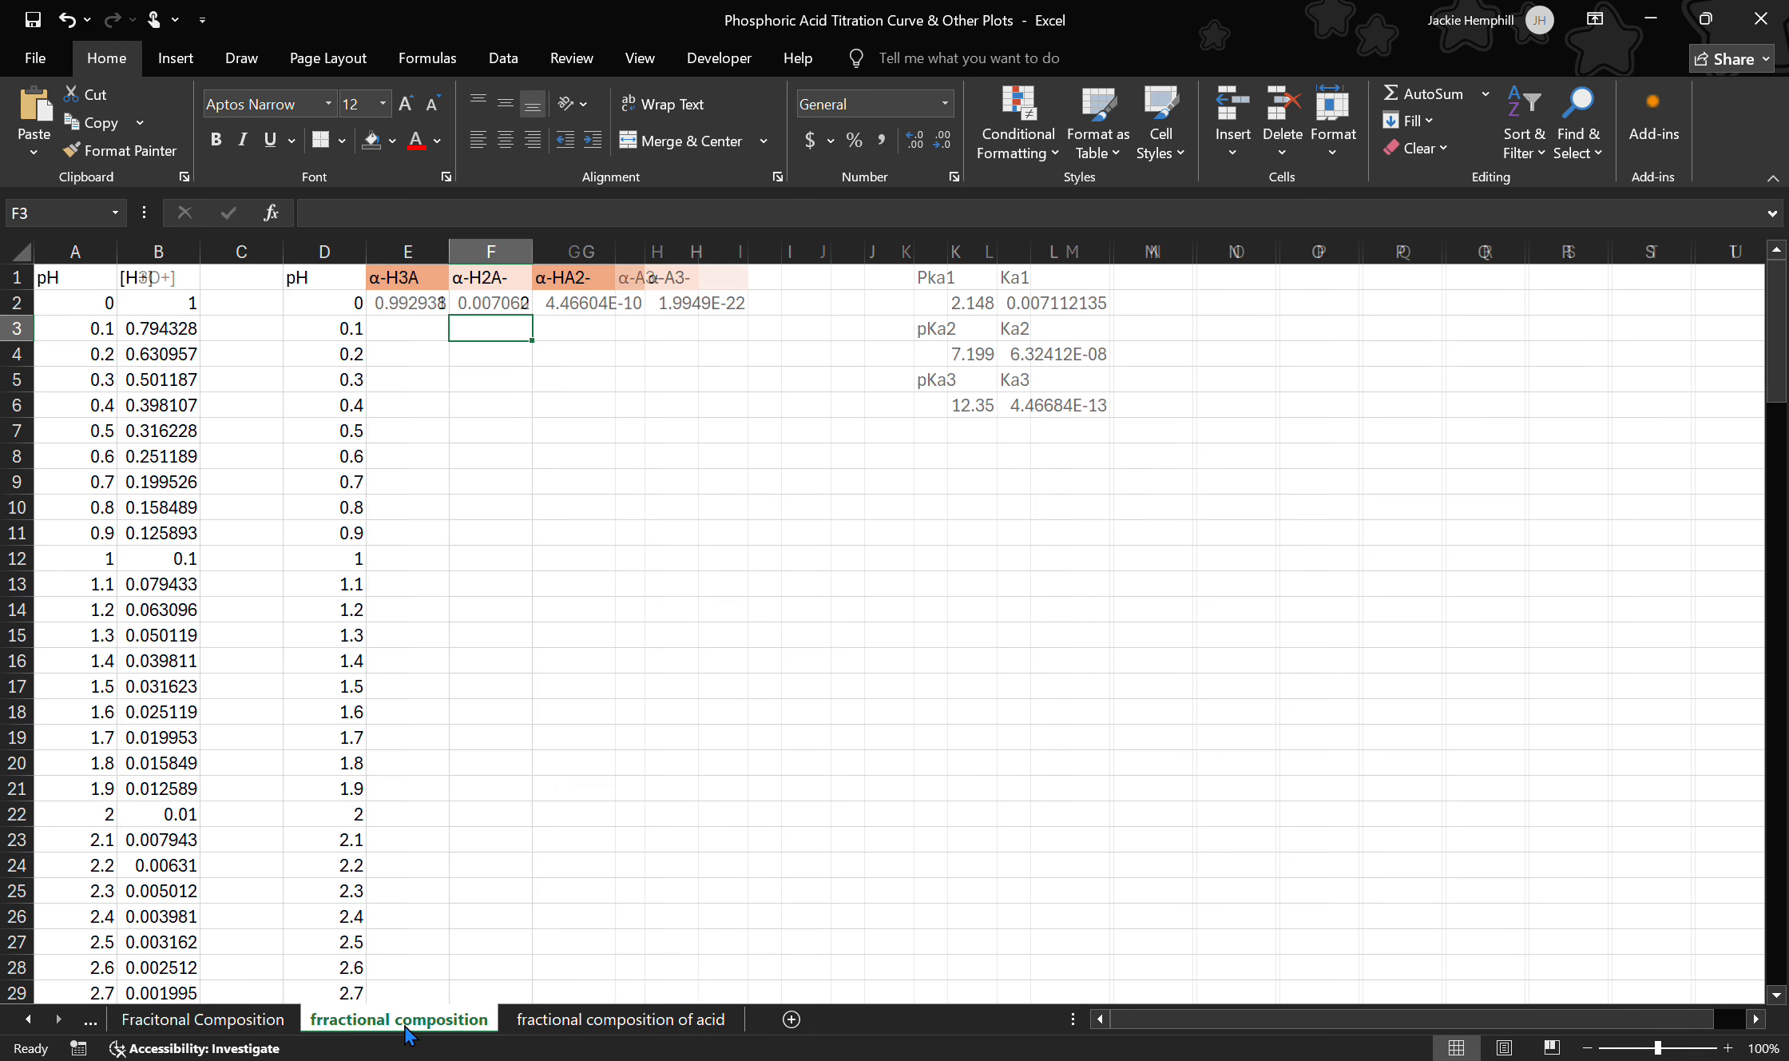
{"action": "left_click", "coordinate": [592, 303]}
{"action": "left_click", "coordinate": [552, 215]}
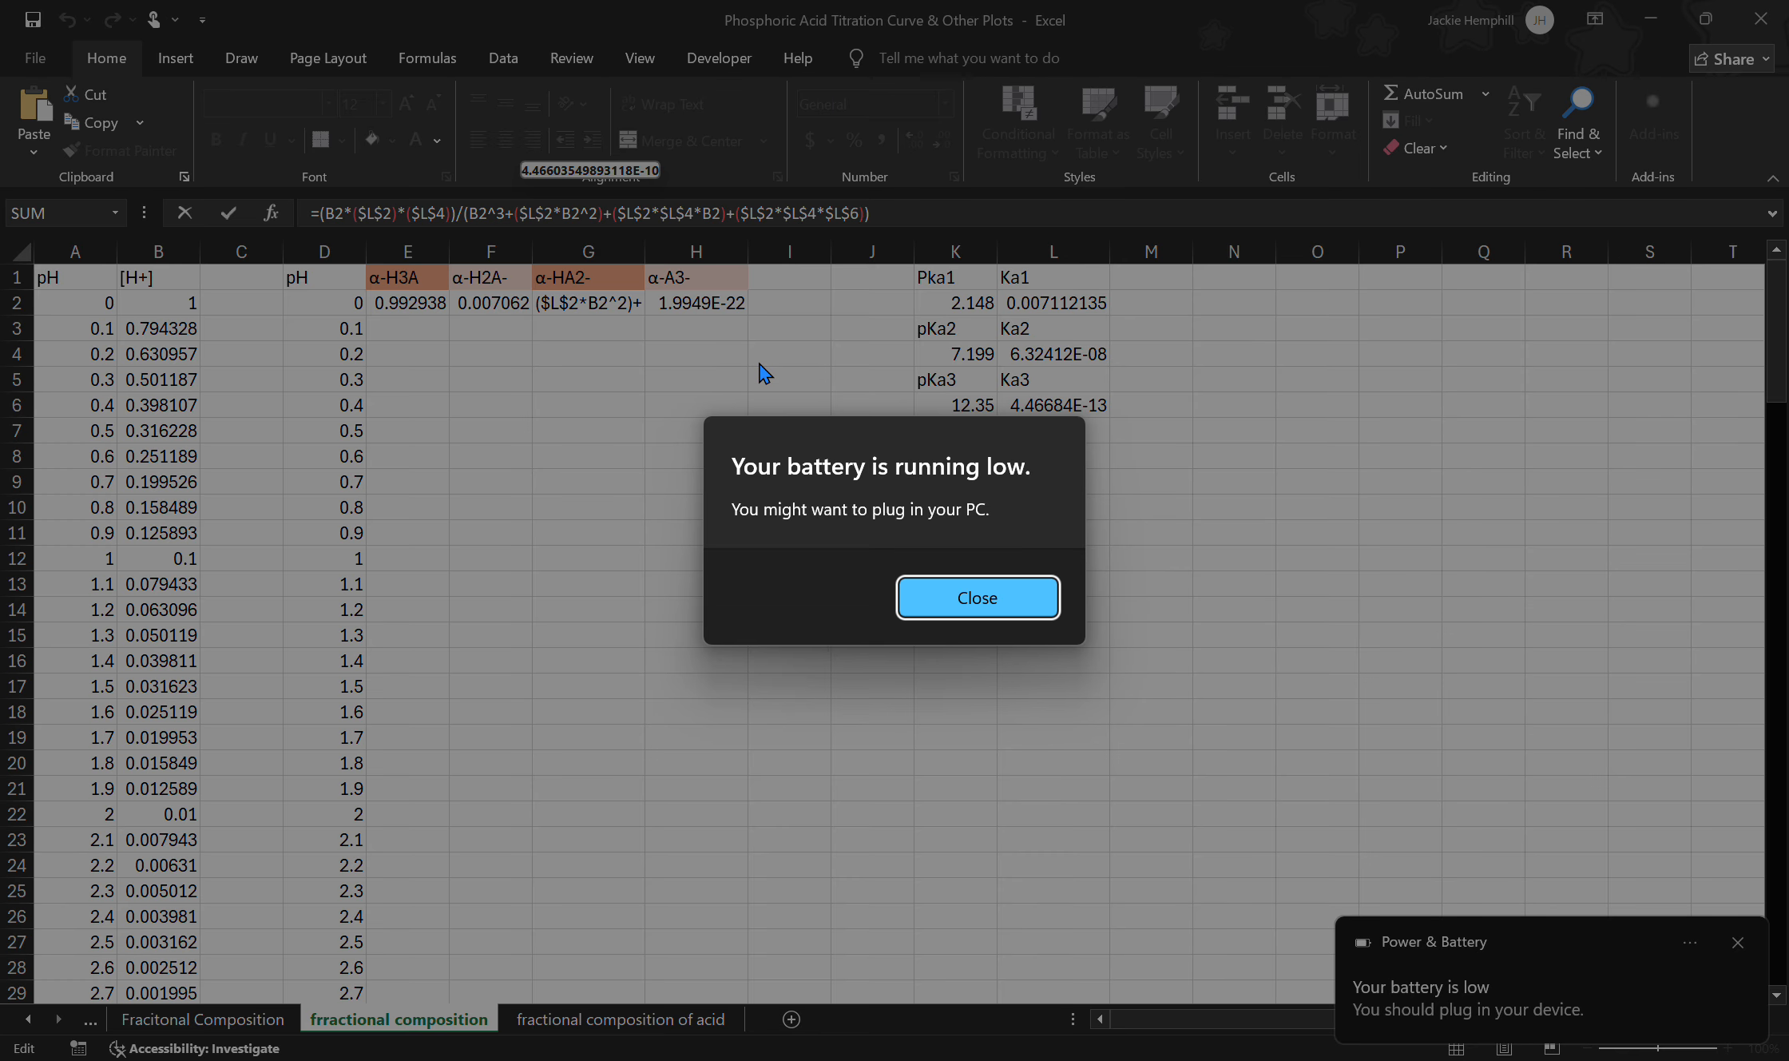
{"action": "left_click", "coordinate": [963, 609]}
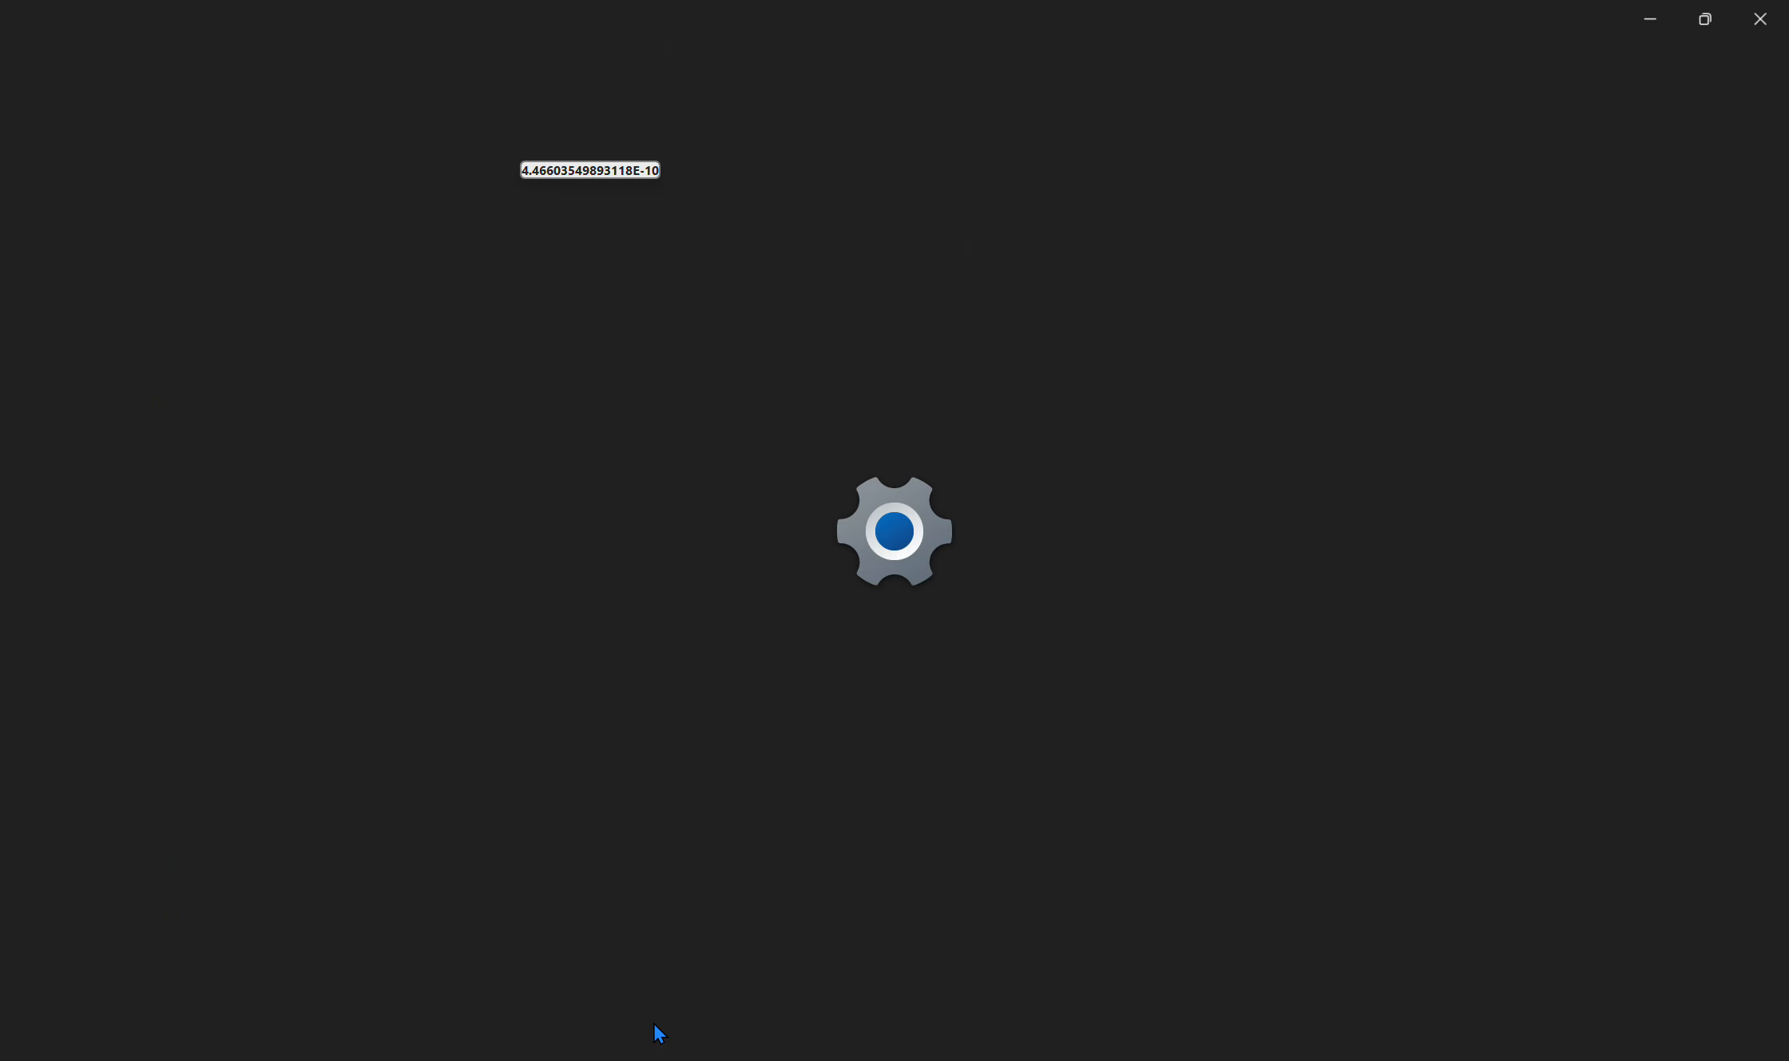
{"action": "left_click", "coordinate": [1760, 18]}
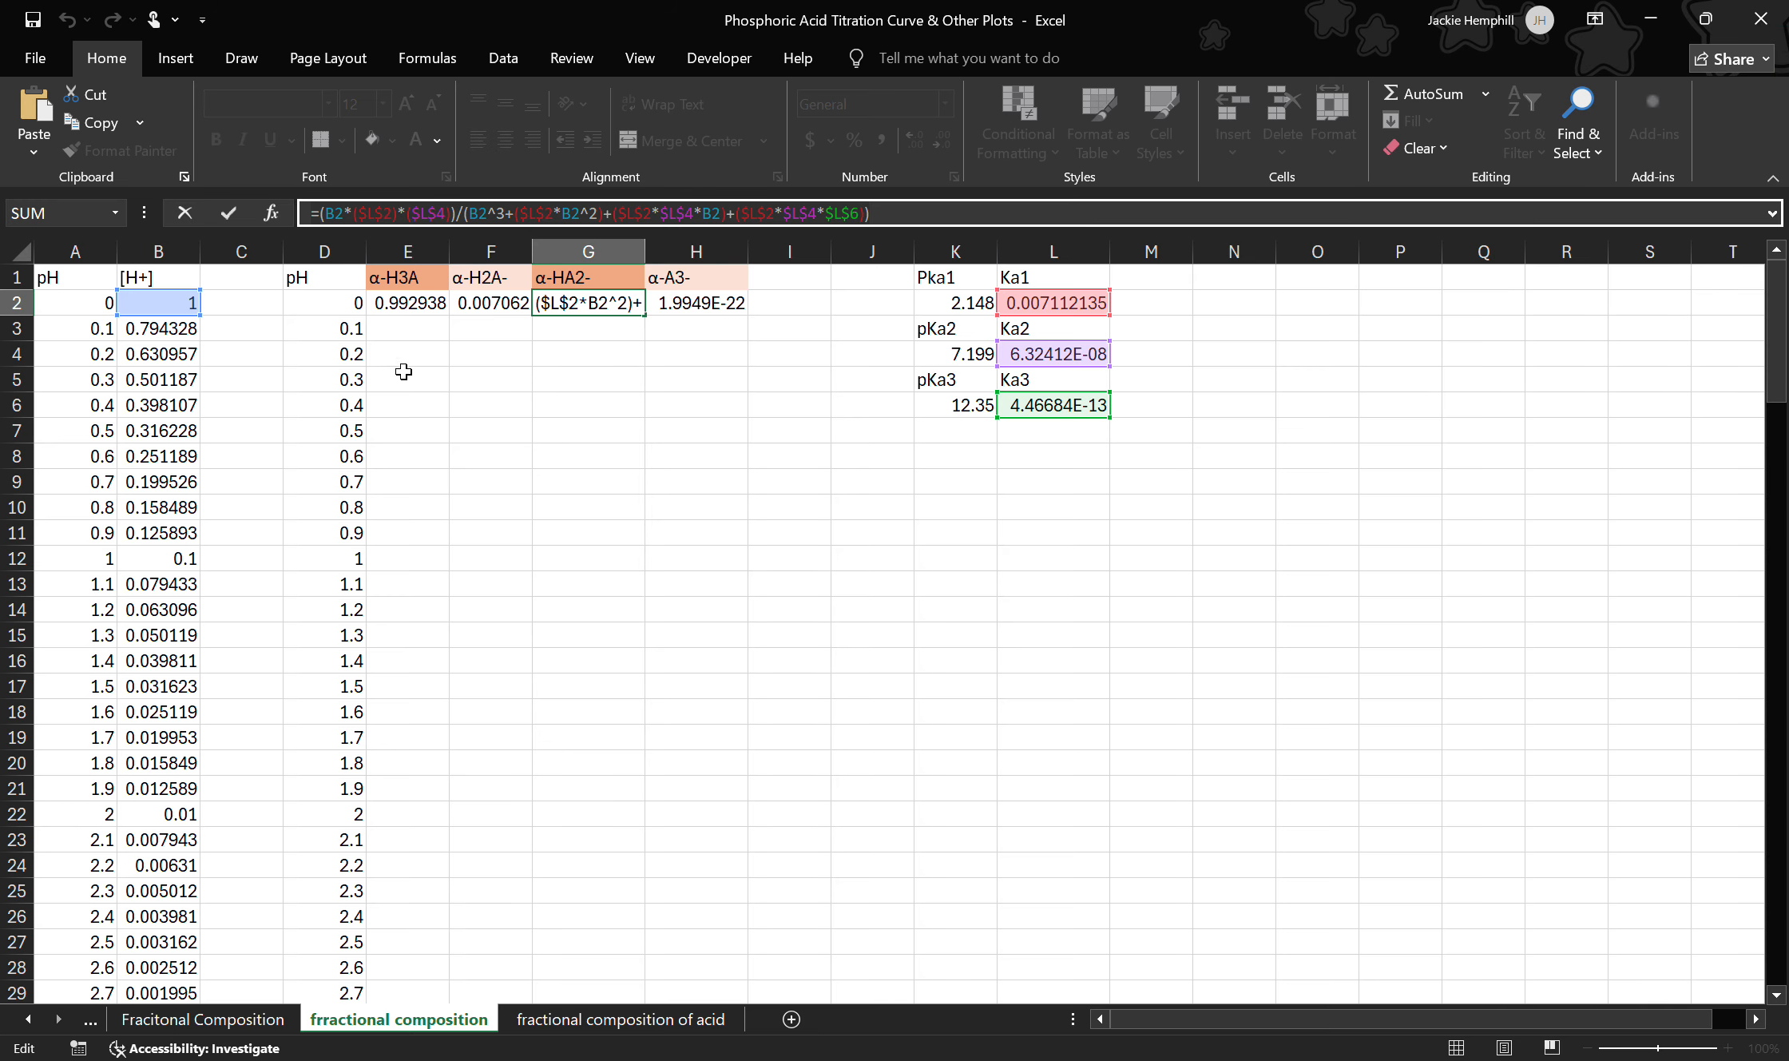
{"action": "left_click", "coordinate": [621, 1019]}
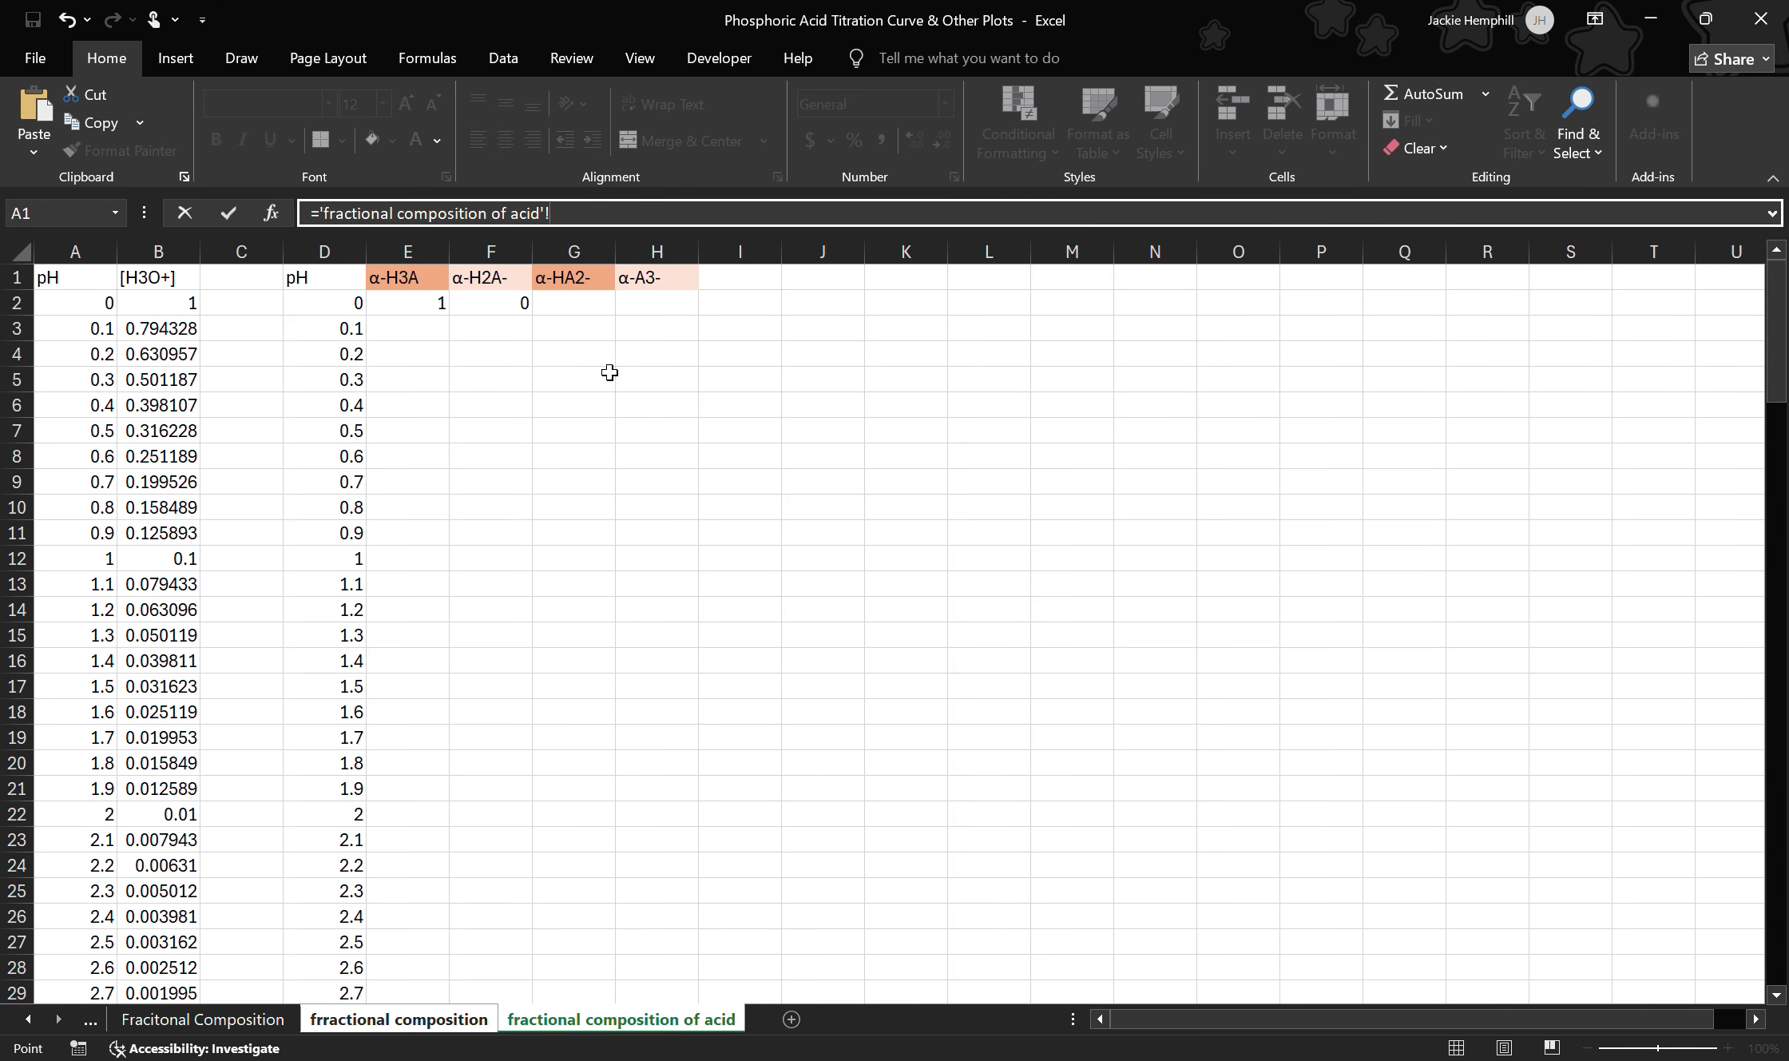
{"action": "left_click", "coordinate": [574, 286]}
{"action": "left_click", "coordinate": [584, 309]}
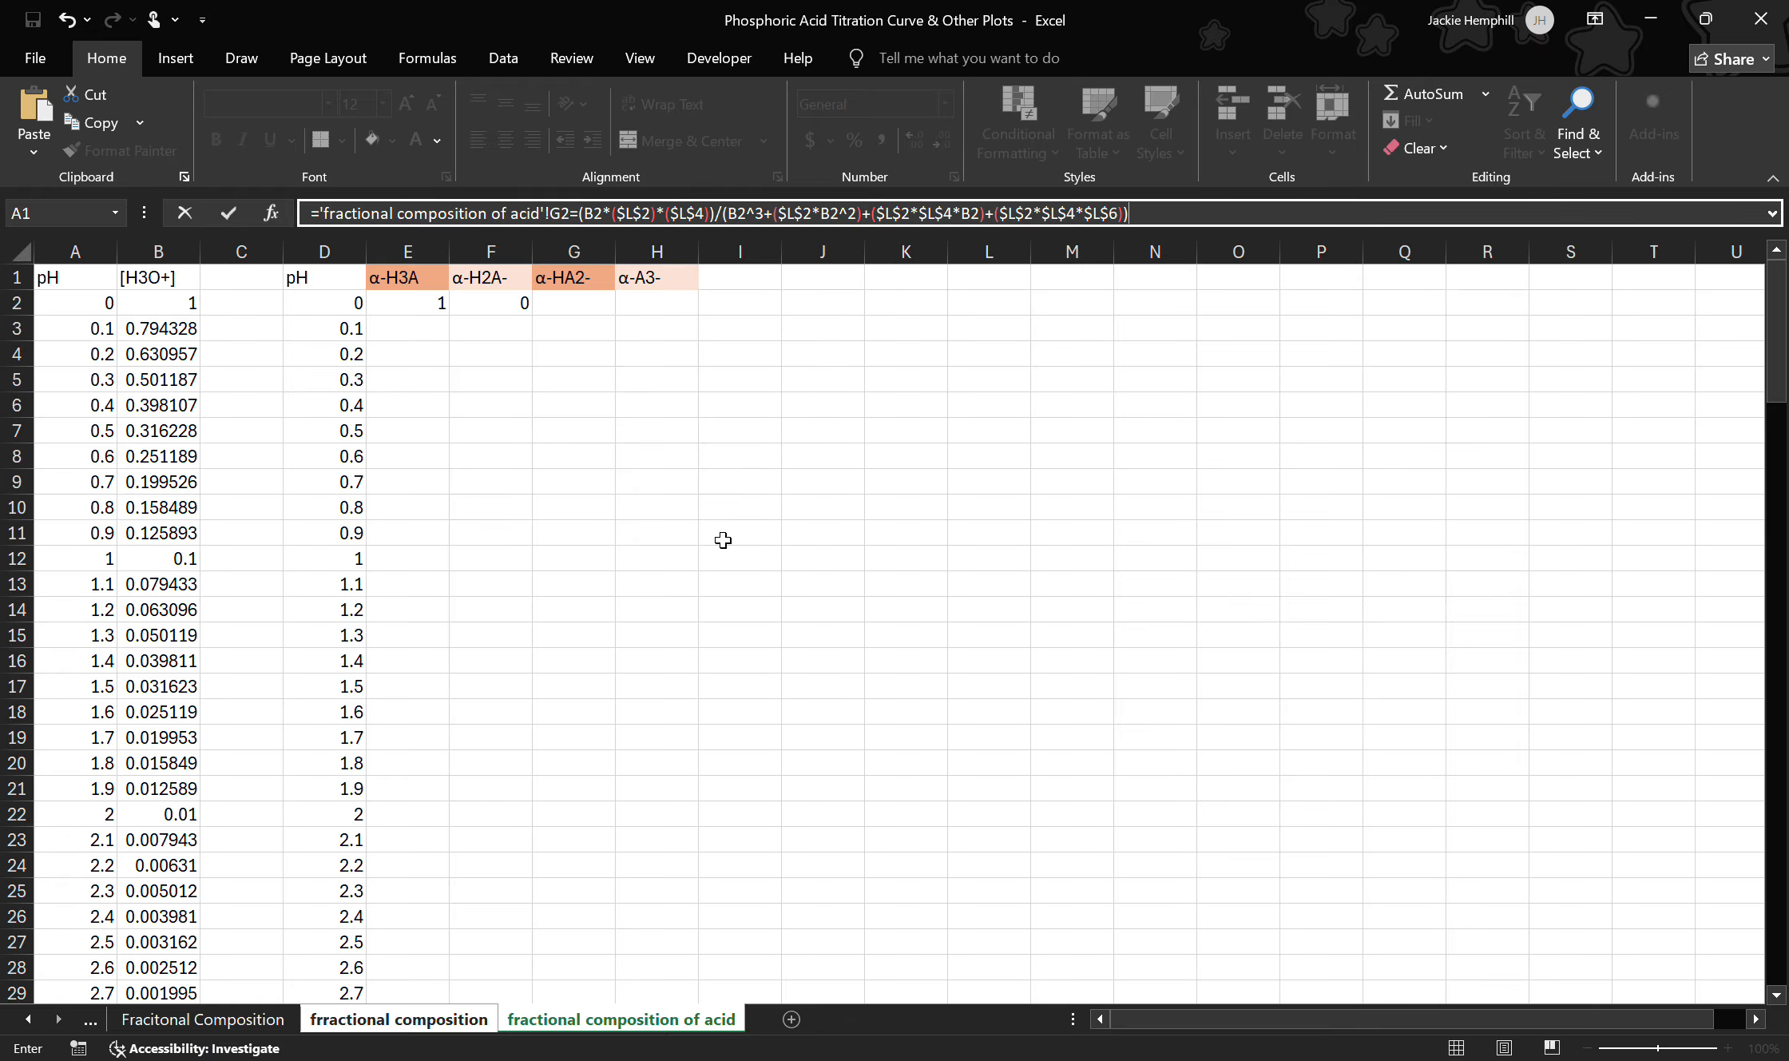
{"action": "key", "text": "Return"}
{"action": "key", "text": "ctrl+z"}
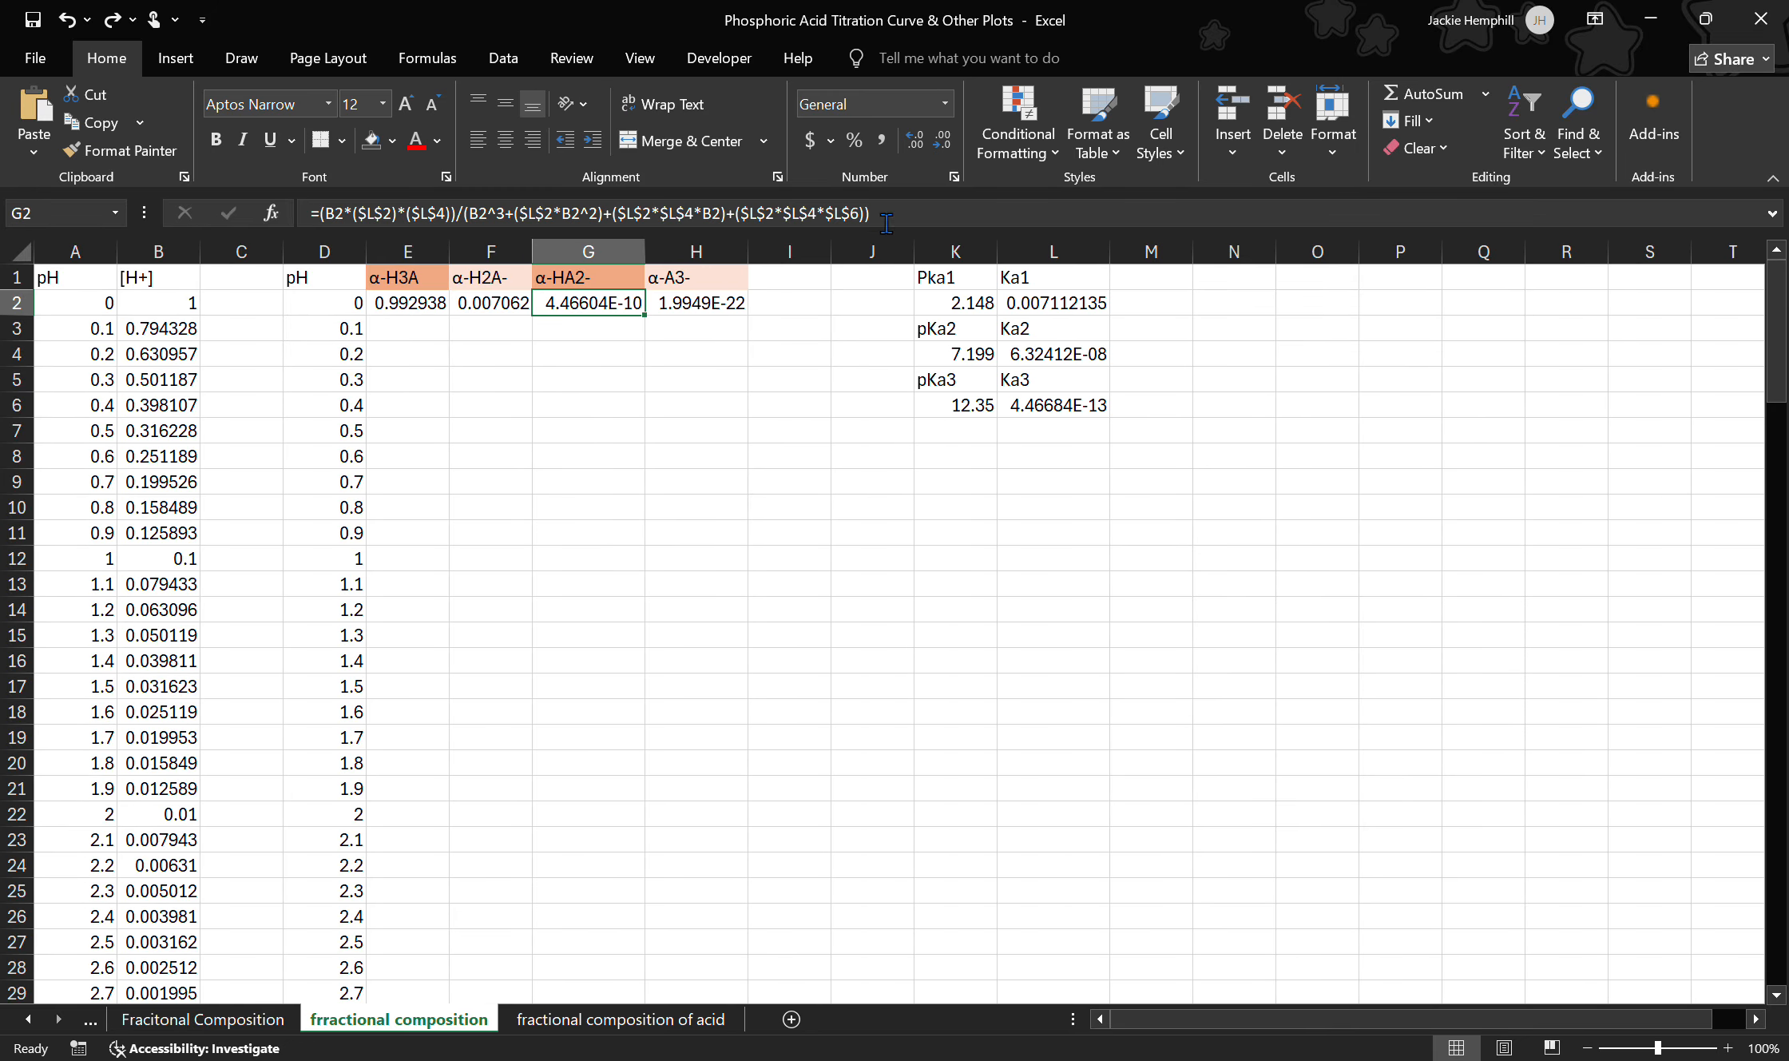
Step: Enter =(B2*($L$2)*($L$4))/(B2^3+($L$2*B2^2)+($L$2*$L$4*B2)+($L$2*$L$4*$L$6)) in cell G2 of the fractional composition of acid sheet
{"action": "left_click", "coordinate": [902, 225]}
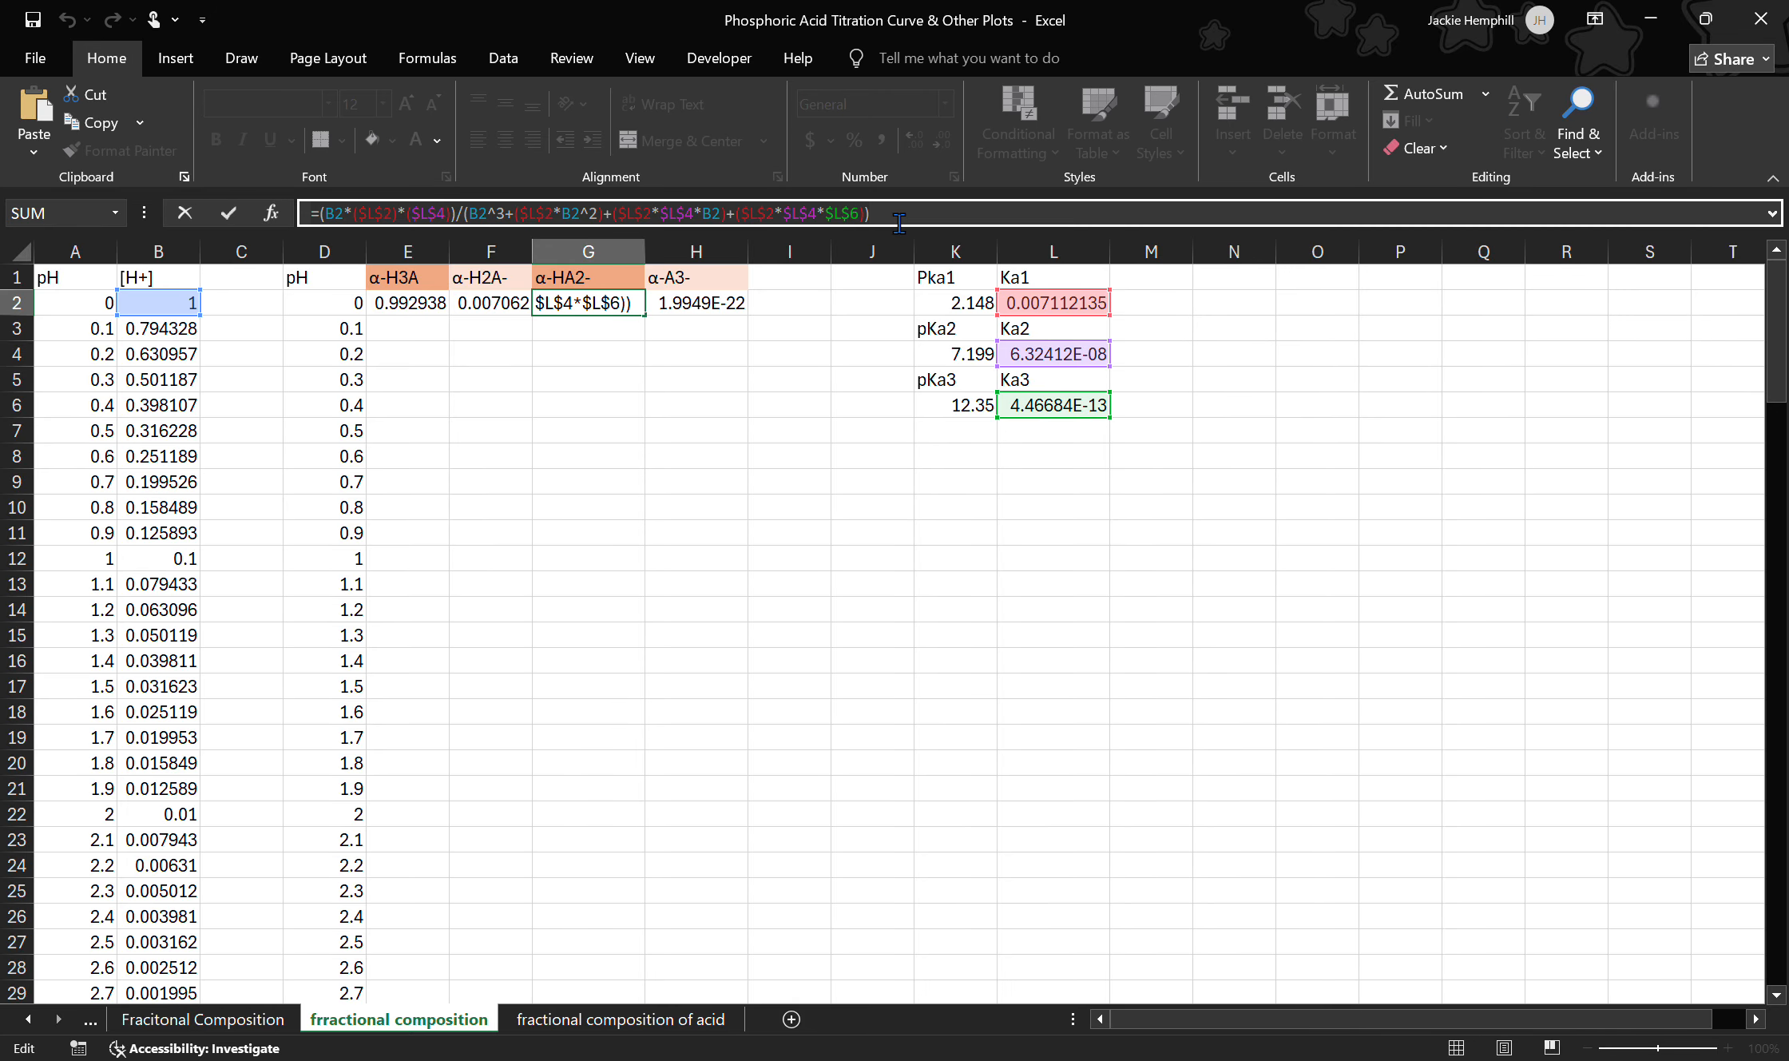
{"action": "key", "text": "Return"}
{"action": "left_click", "coordinate": [631, 1020]}
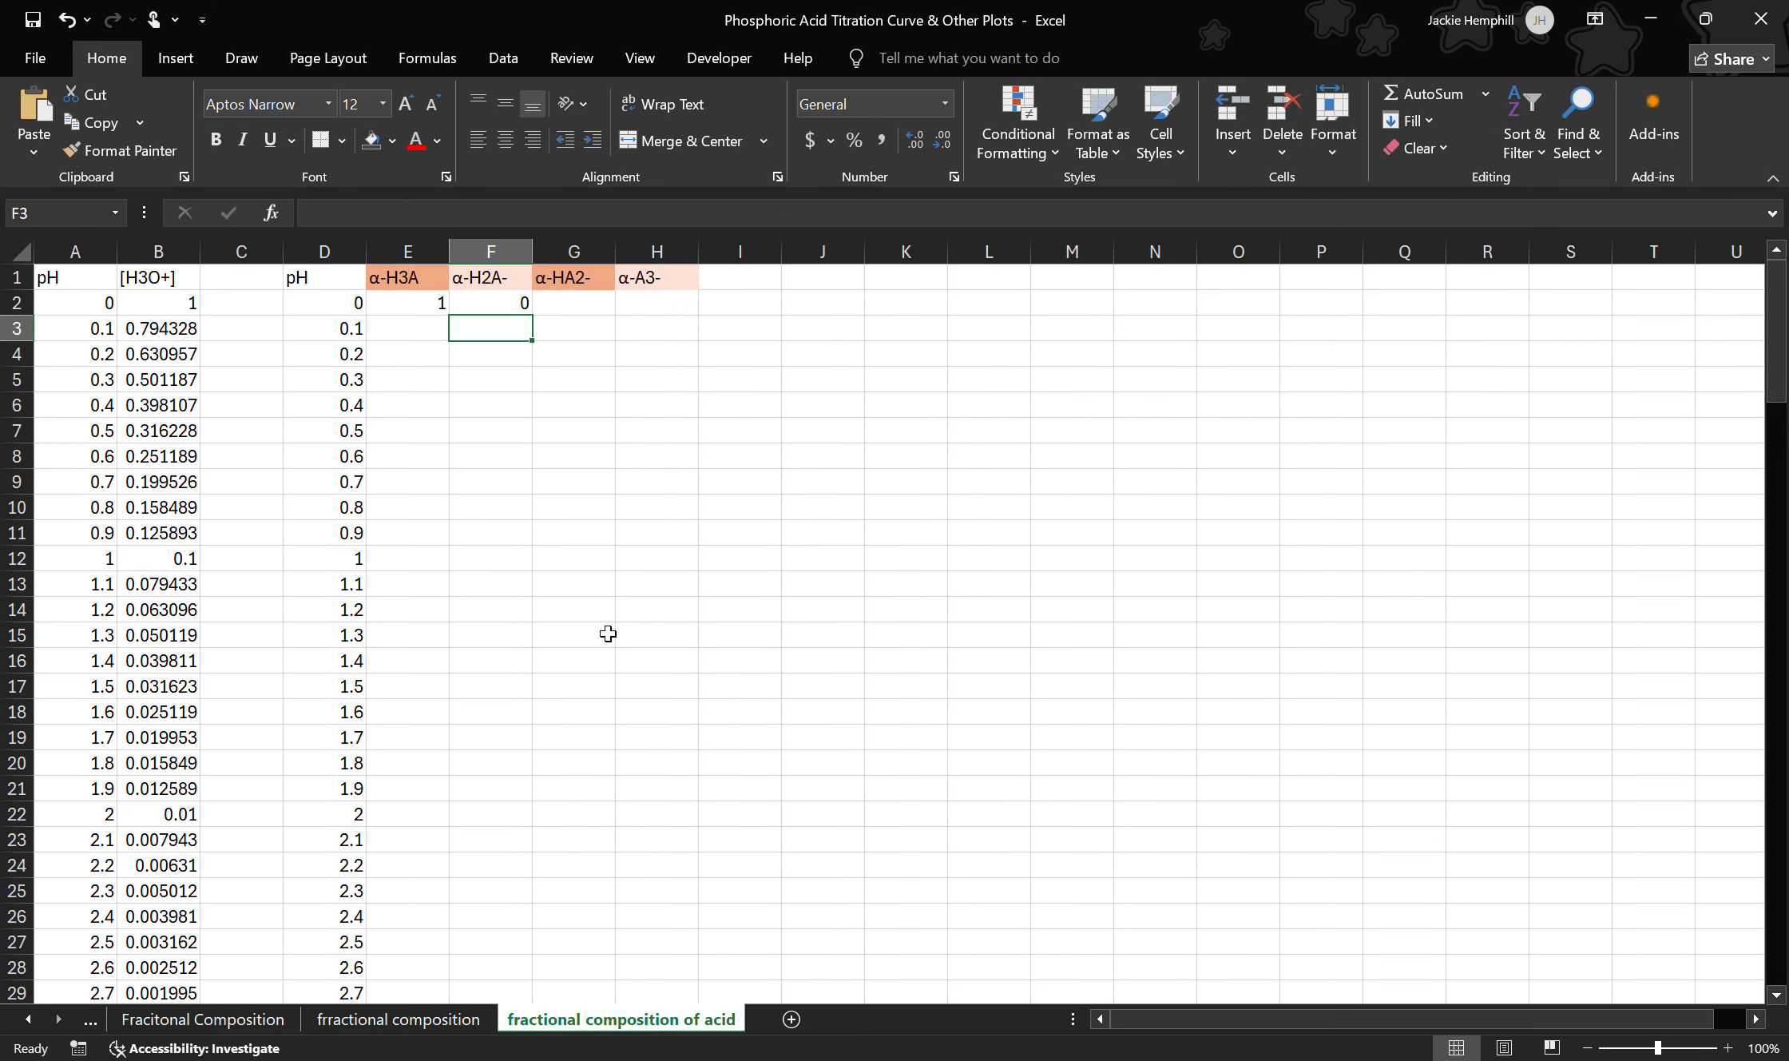
{"action": "left_click", "coordinate": [571, 306]}
{"action": "left_click", "coordinate": [528, 214]}
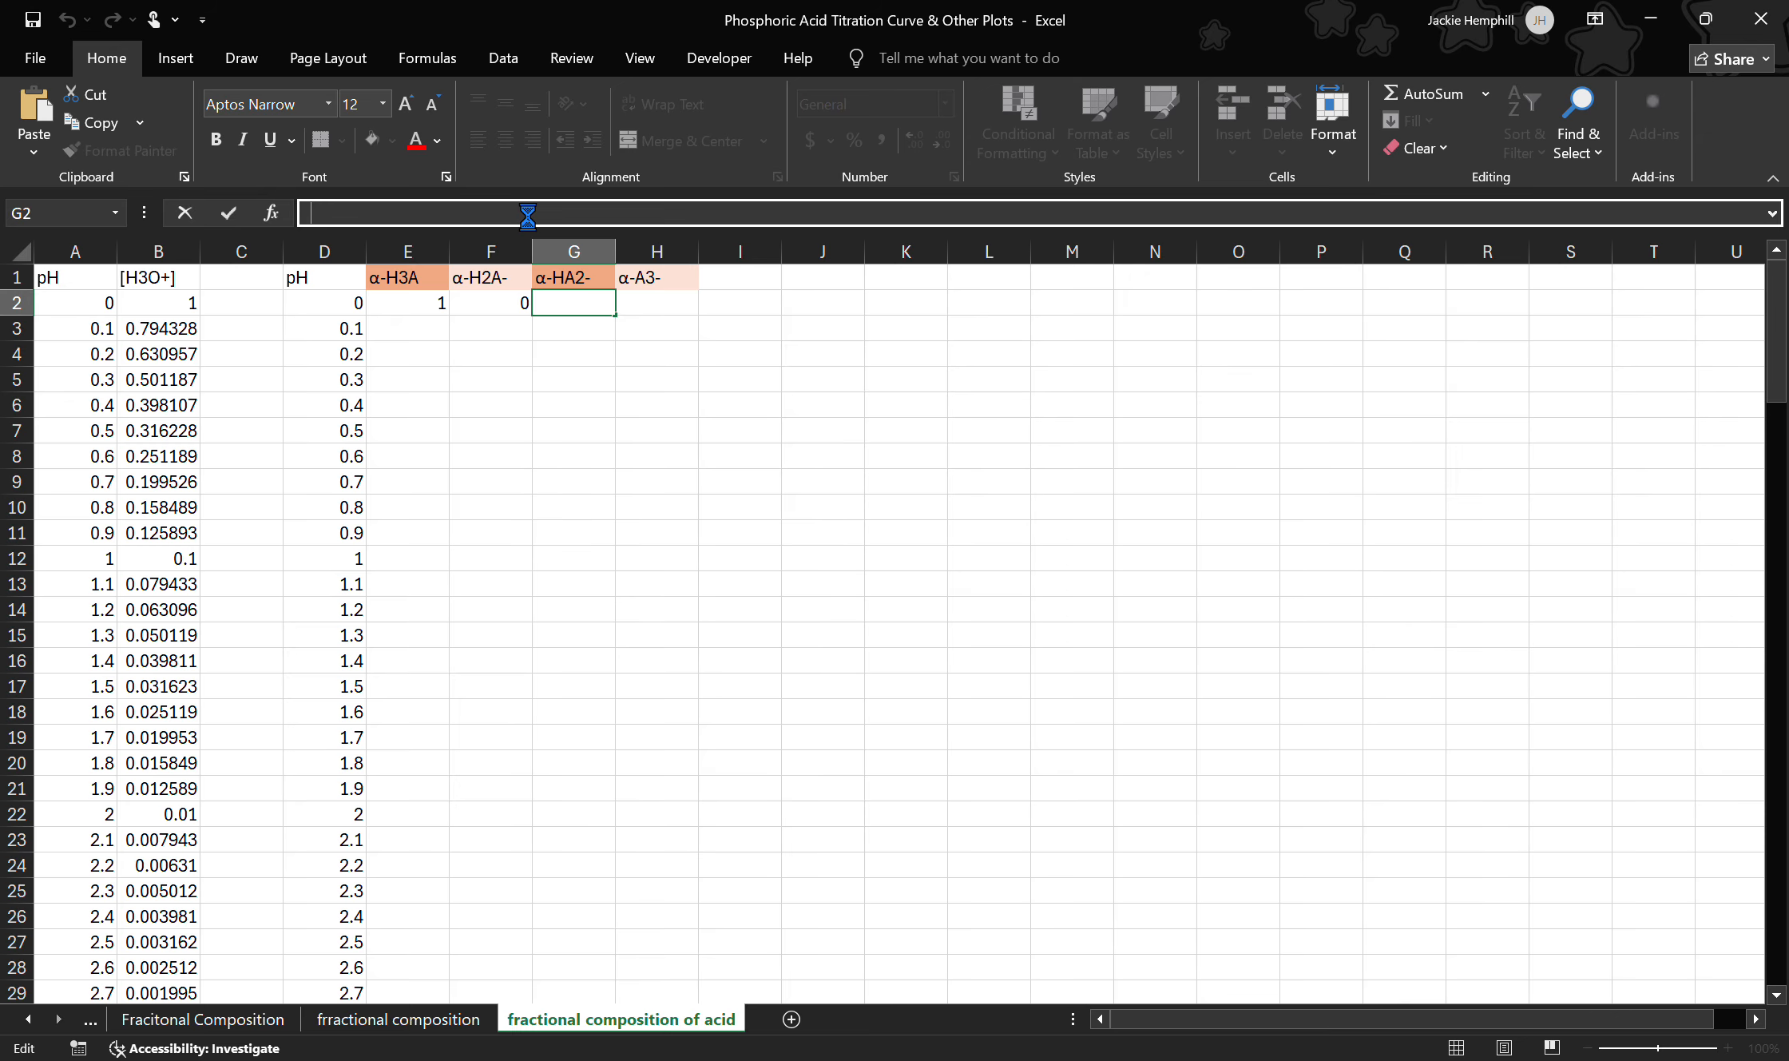
{"action": "type", "text": "=(B2*($L$2)*($L$4))/(B2^3+($L$2*B2^2)+($L$2*$L$4*B2)+($L$2*$L$4*$L$6))"}
{"action": "key", "text": "Return"}
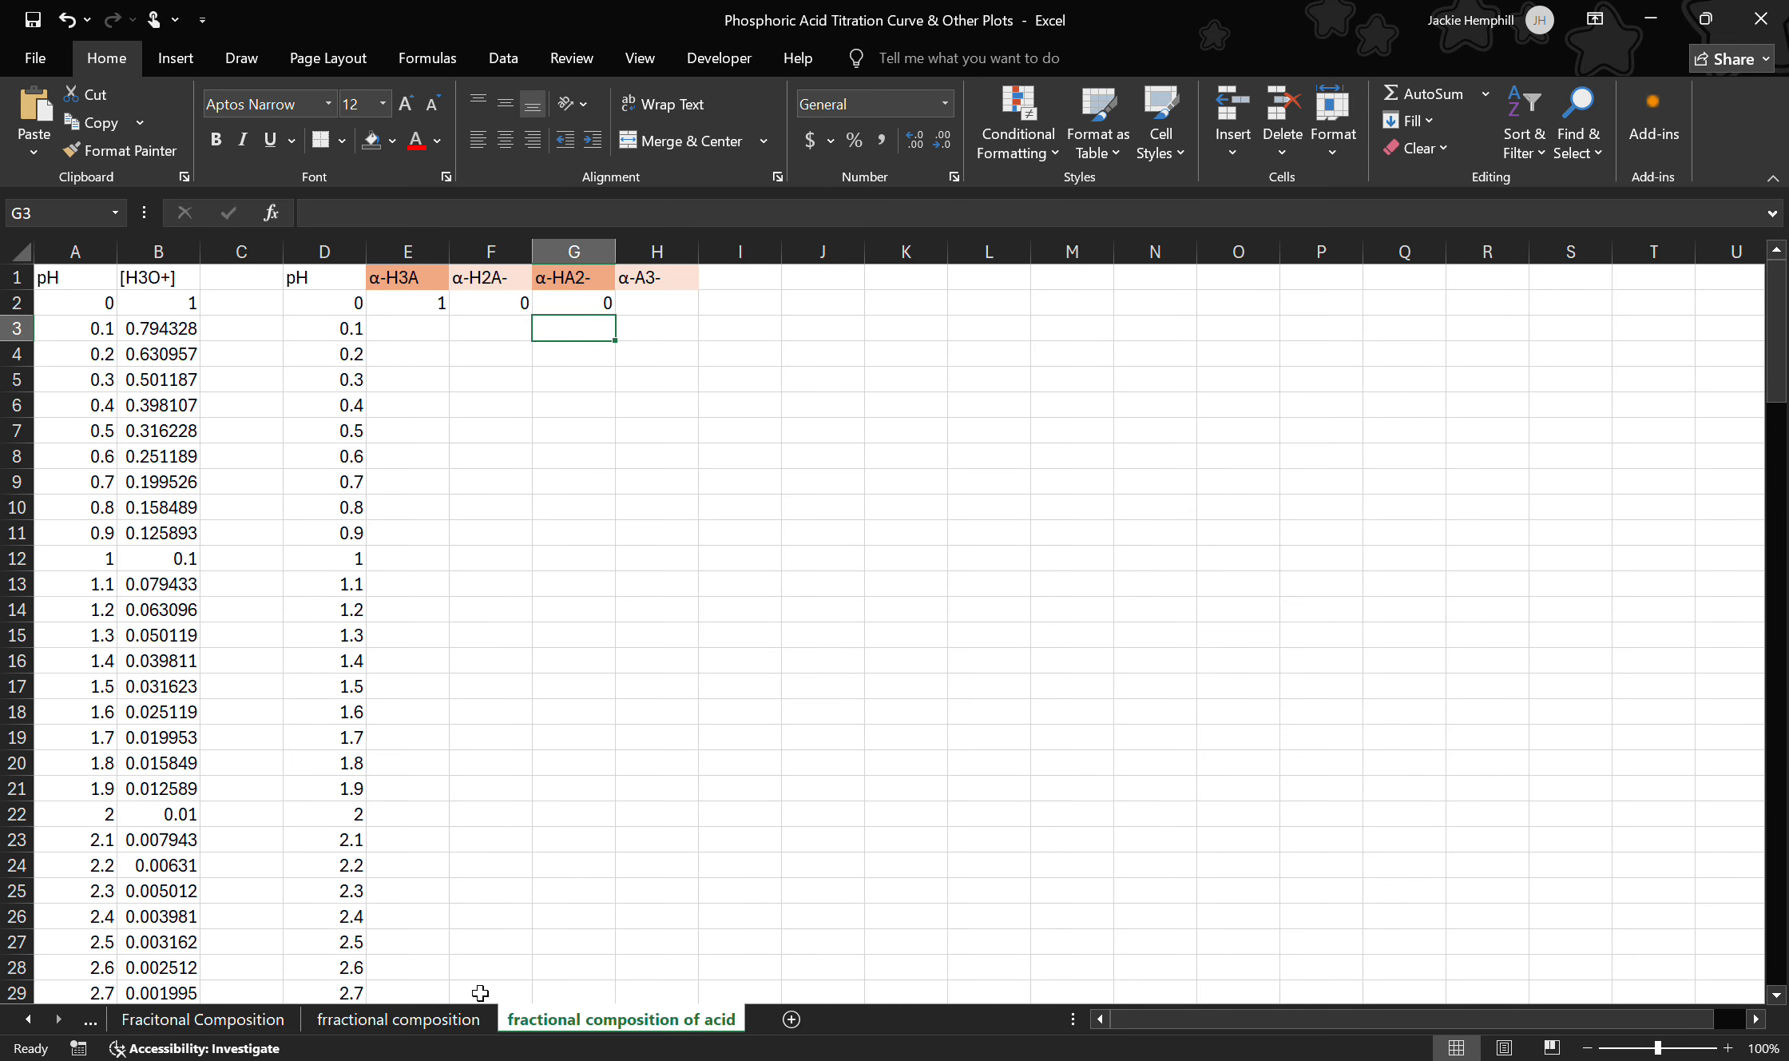
Step: Copy the α-A3- formula text from cell H2 of the frractional composition sheet and leave that cell's edit mode
{"action": "left_click", "coordinate": [443, 1018]}
{"action": "left_click", "coordinate": [679, 303]}
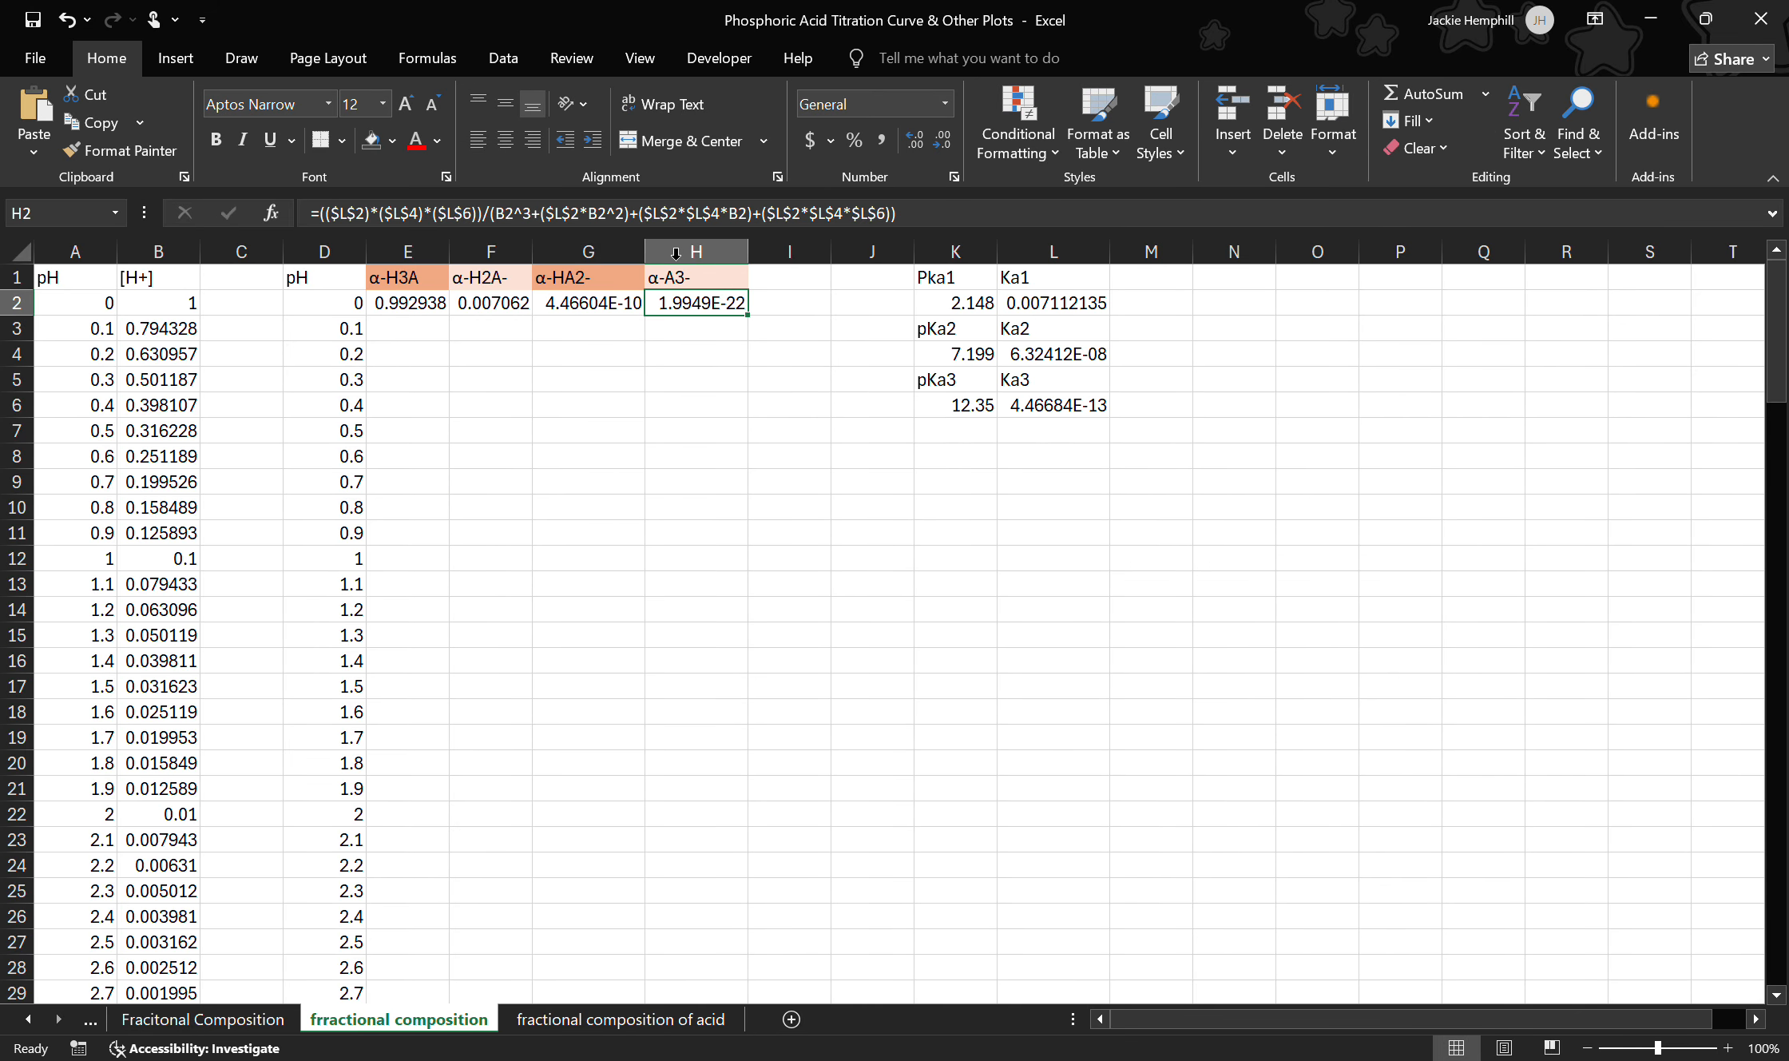
{"action": "left_click", "coordinate": [676, 210]}
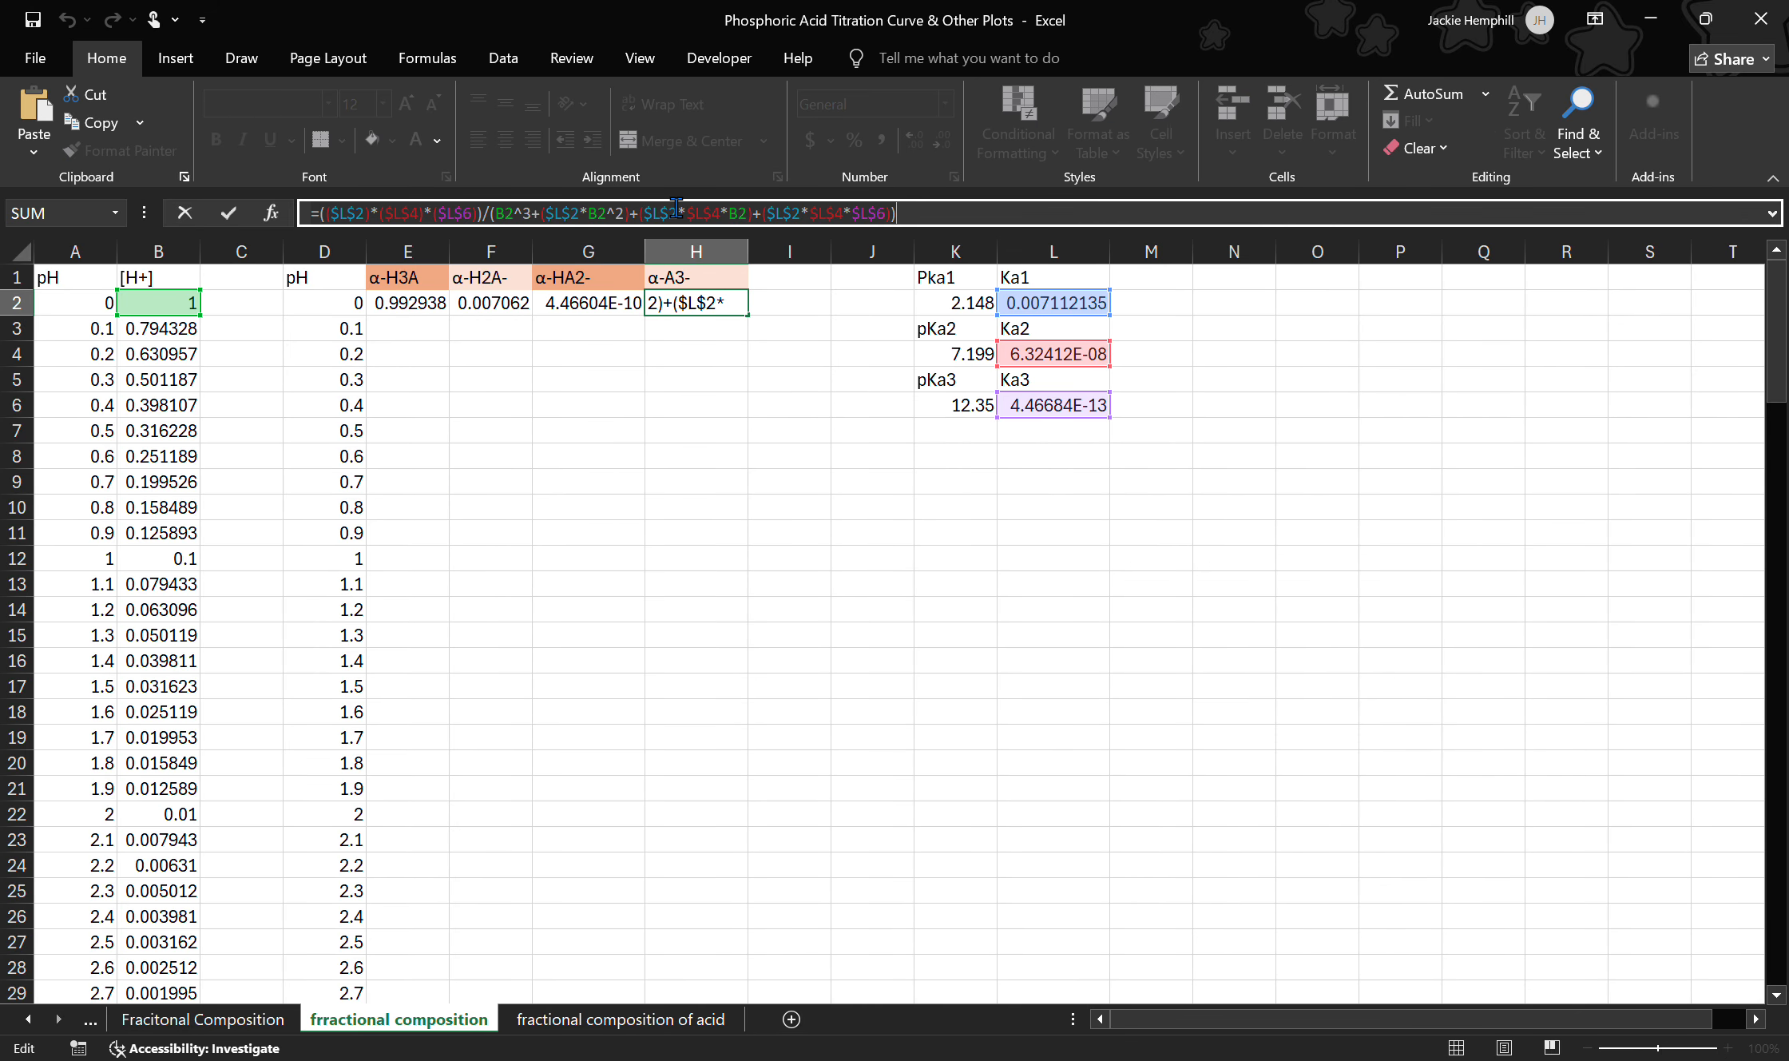
{"action": "key", "text": "Return"}
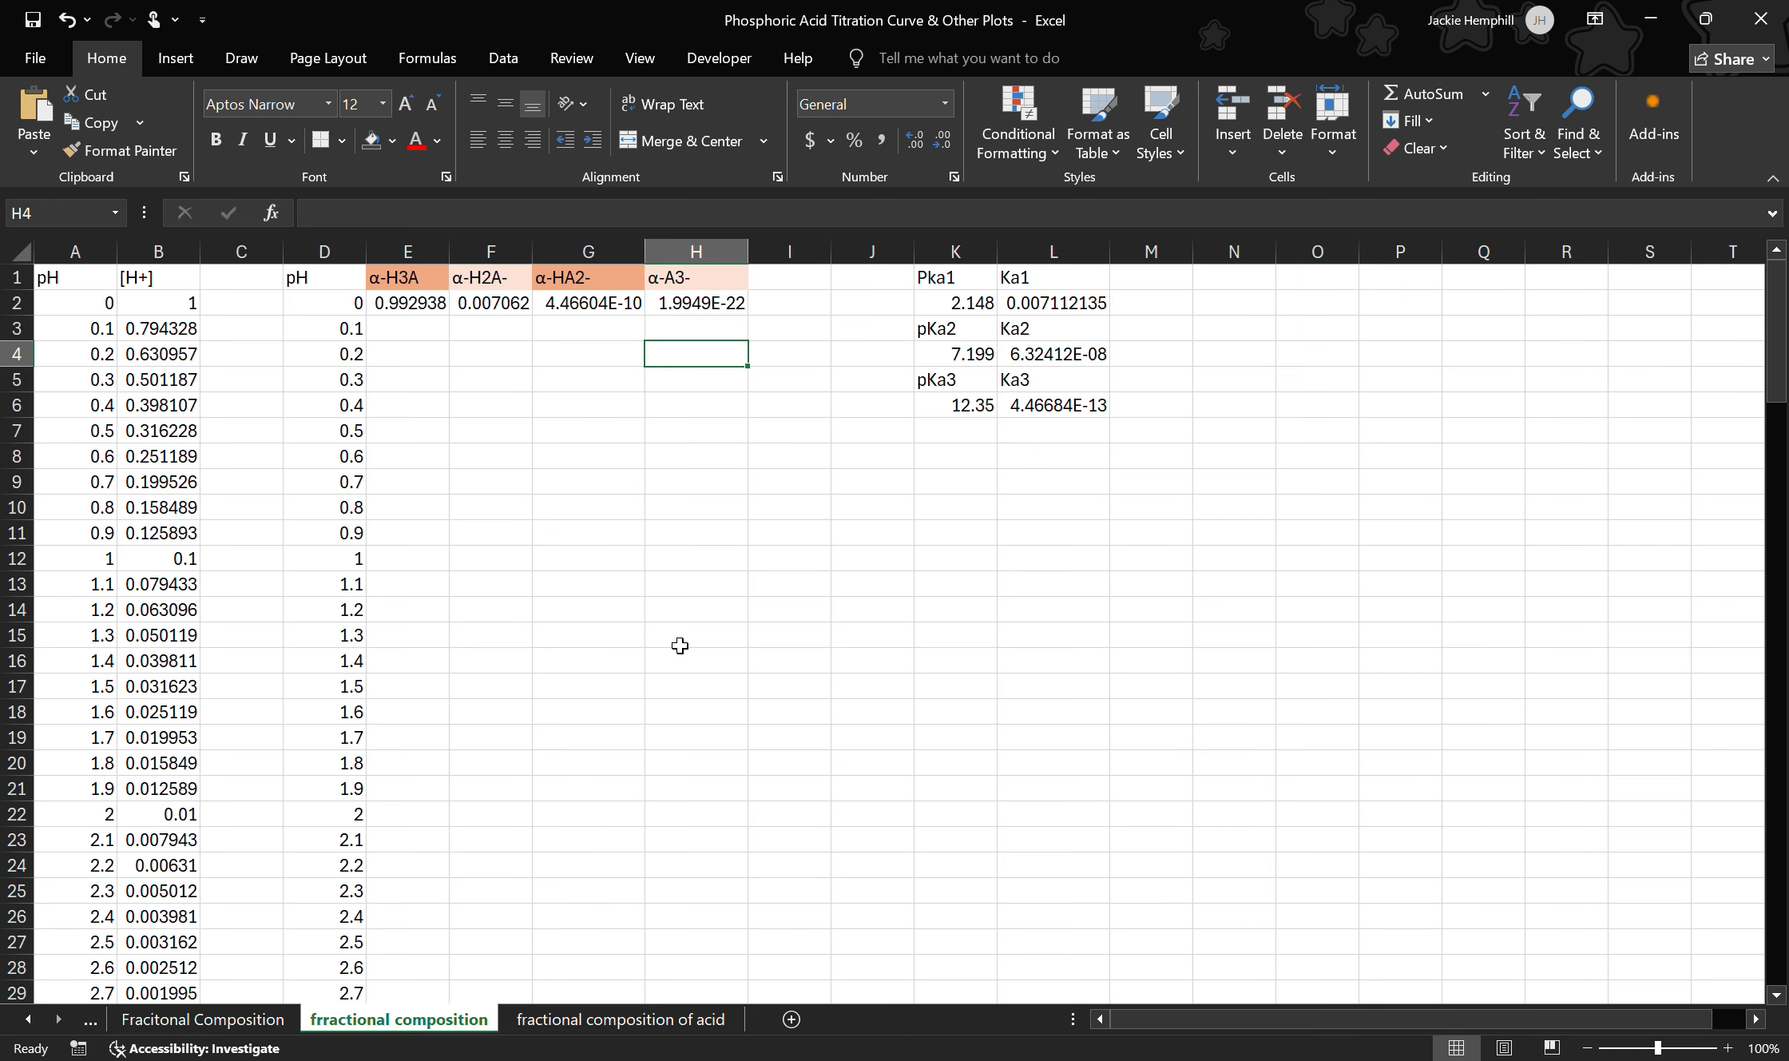
Step: Enter =(($L$2)*($L$4)*($L$6))/(B2^3+($L$2*B2^2)+($L$2*$L$4*B2)+($L$2*$L$4*$L$6)) in cell H2 of the fractional composition of acid sheet
{"action": "left_click", "coordinate": [648, 1019]}
{"action": "left_click", "coordinate": [657, 302]}
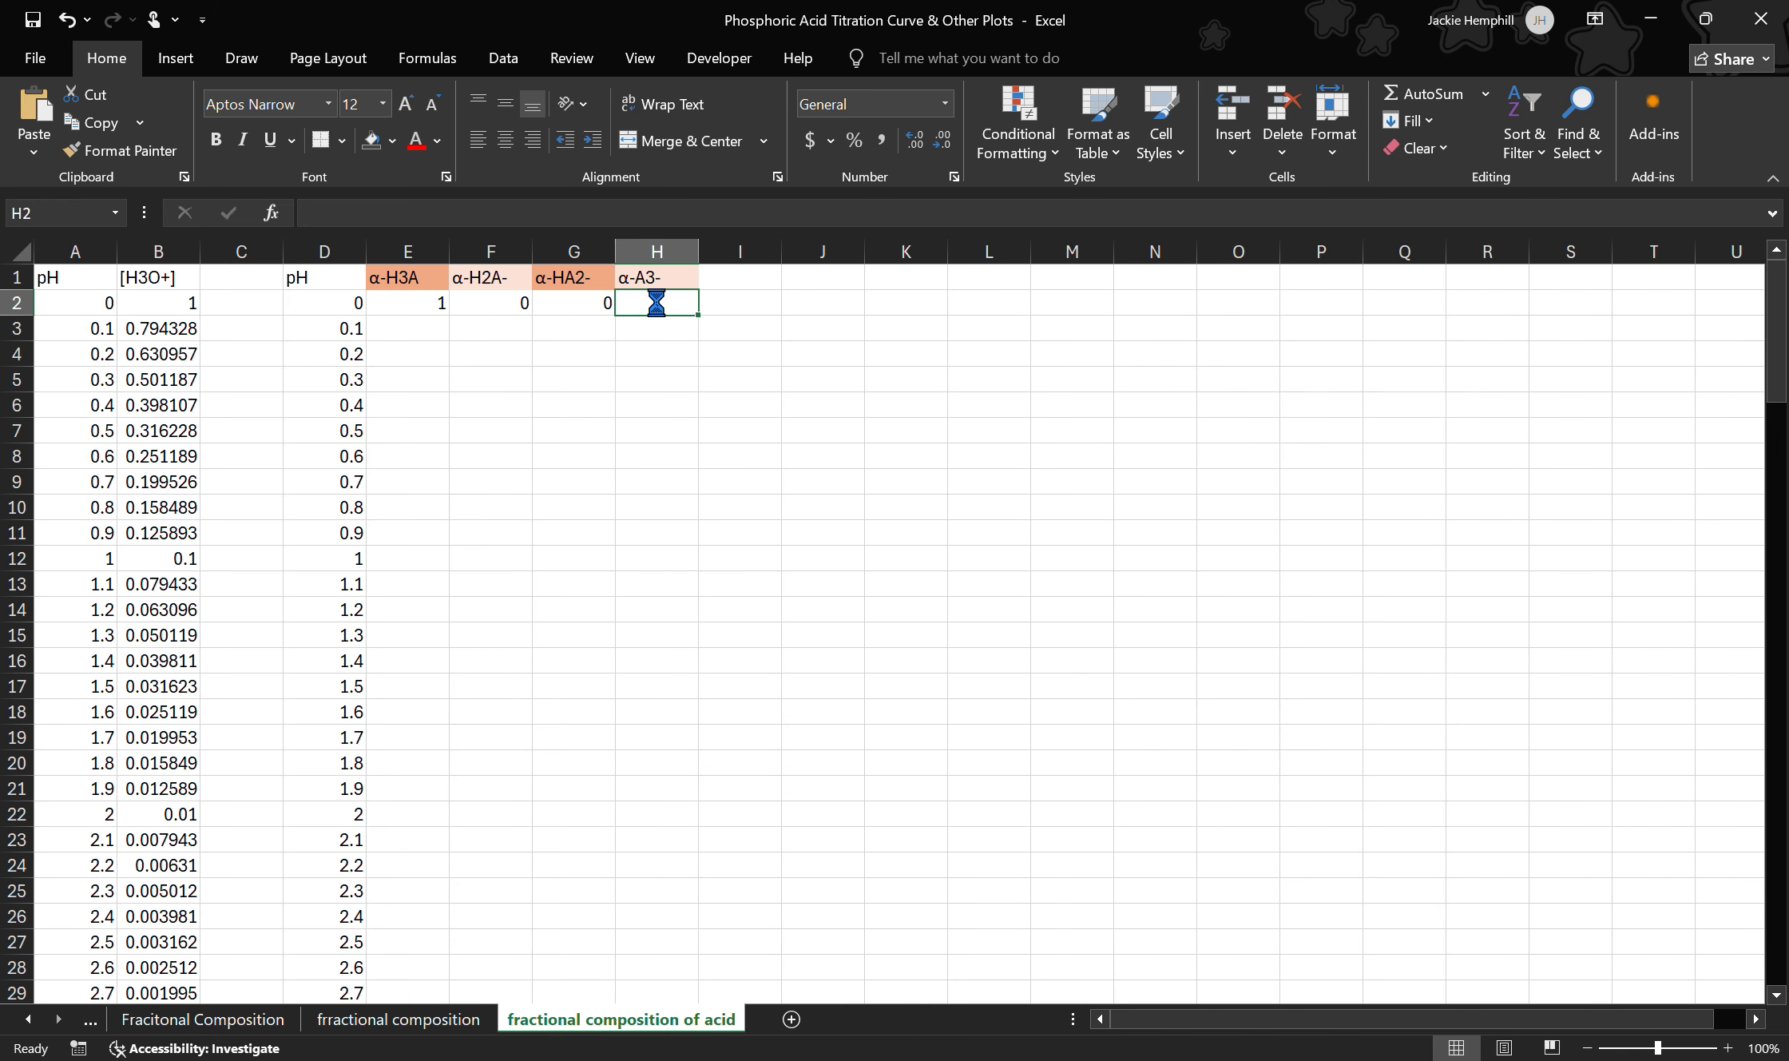
{"action": "type", "text": "=(($L$2)*($L$4)*($L$6))/(B2^3+($L$2*B2^2)+($L$2*$L$4*B2)+($L$2*$L$4*$L$6))"}
{"action": "key", "text": "Return"}
{"action": "left_click", "coordinate": [656, 302]}
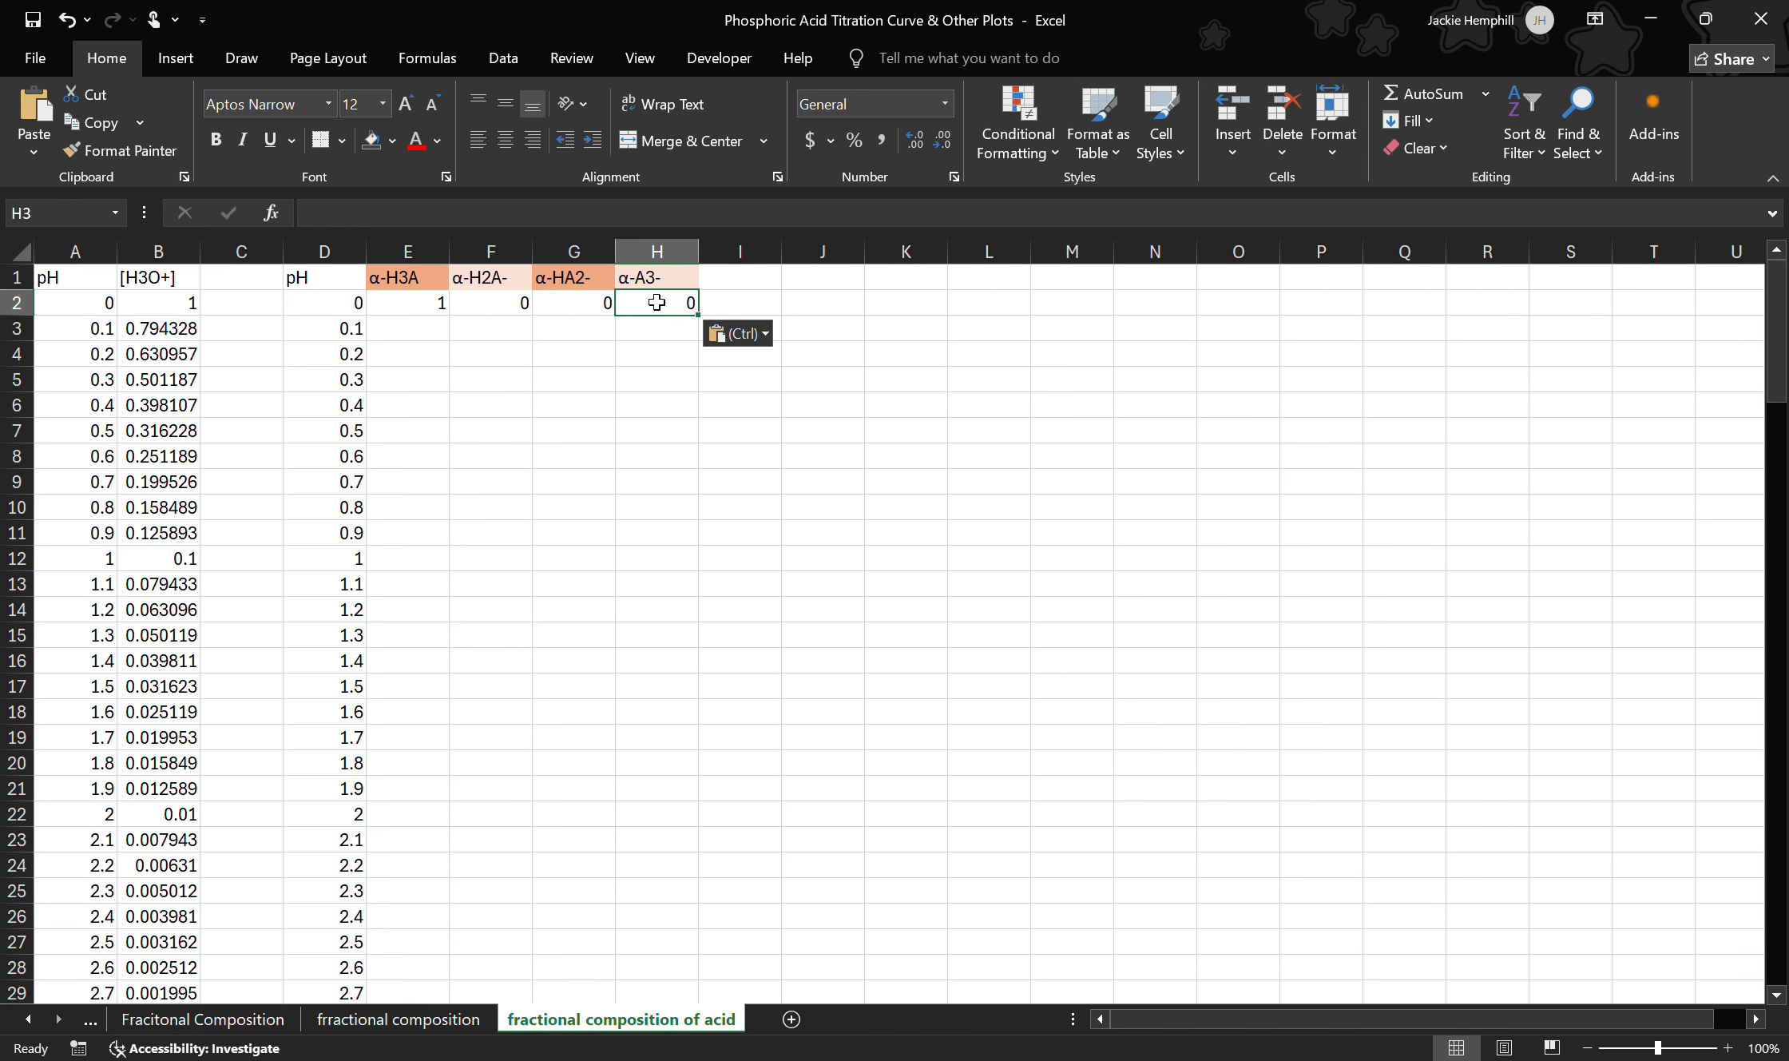
Step: Copy the pKa and Ka block K1:L6 from the frractional composition sheet to cell K1 of the fractional composition of acid sheet
{"action": "left_click", "coordinate": [767, 300]}
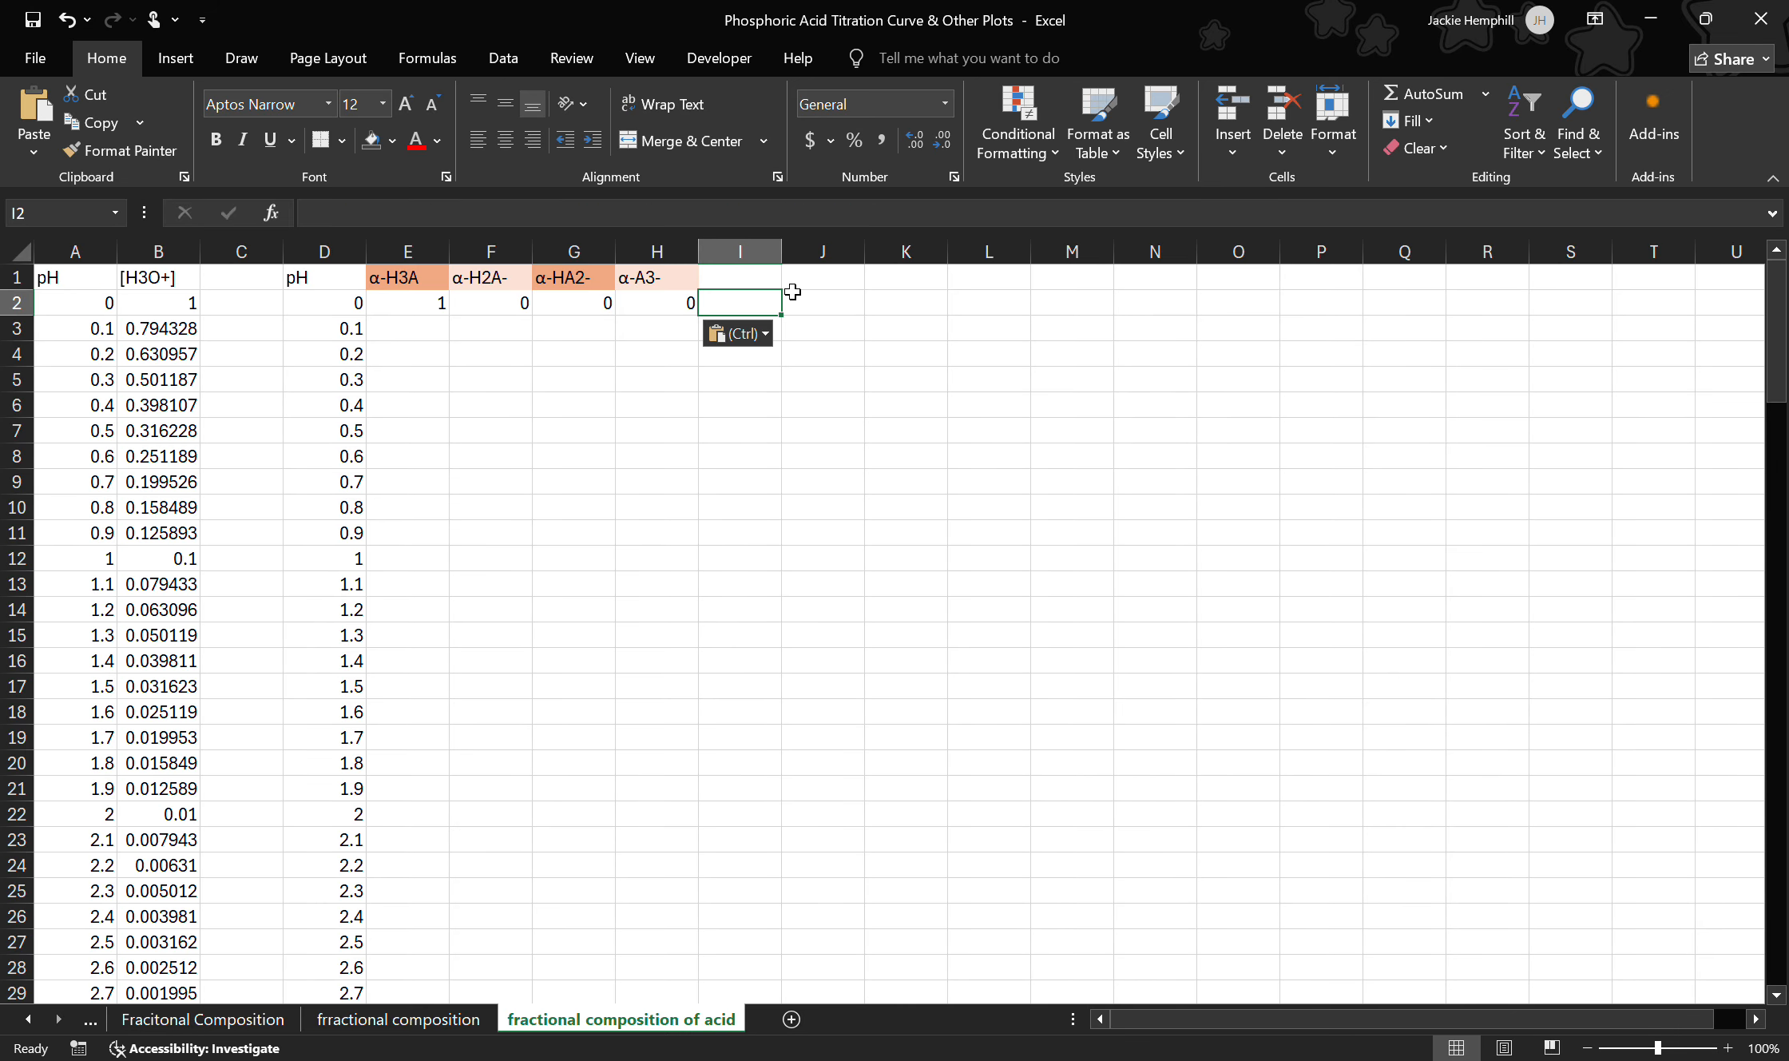
{"action": "left_click", "coordinate": [823, 278]}
{"action": "left_click", "coordinate": [886, 278]}
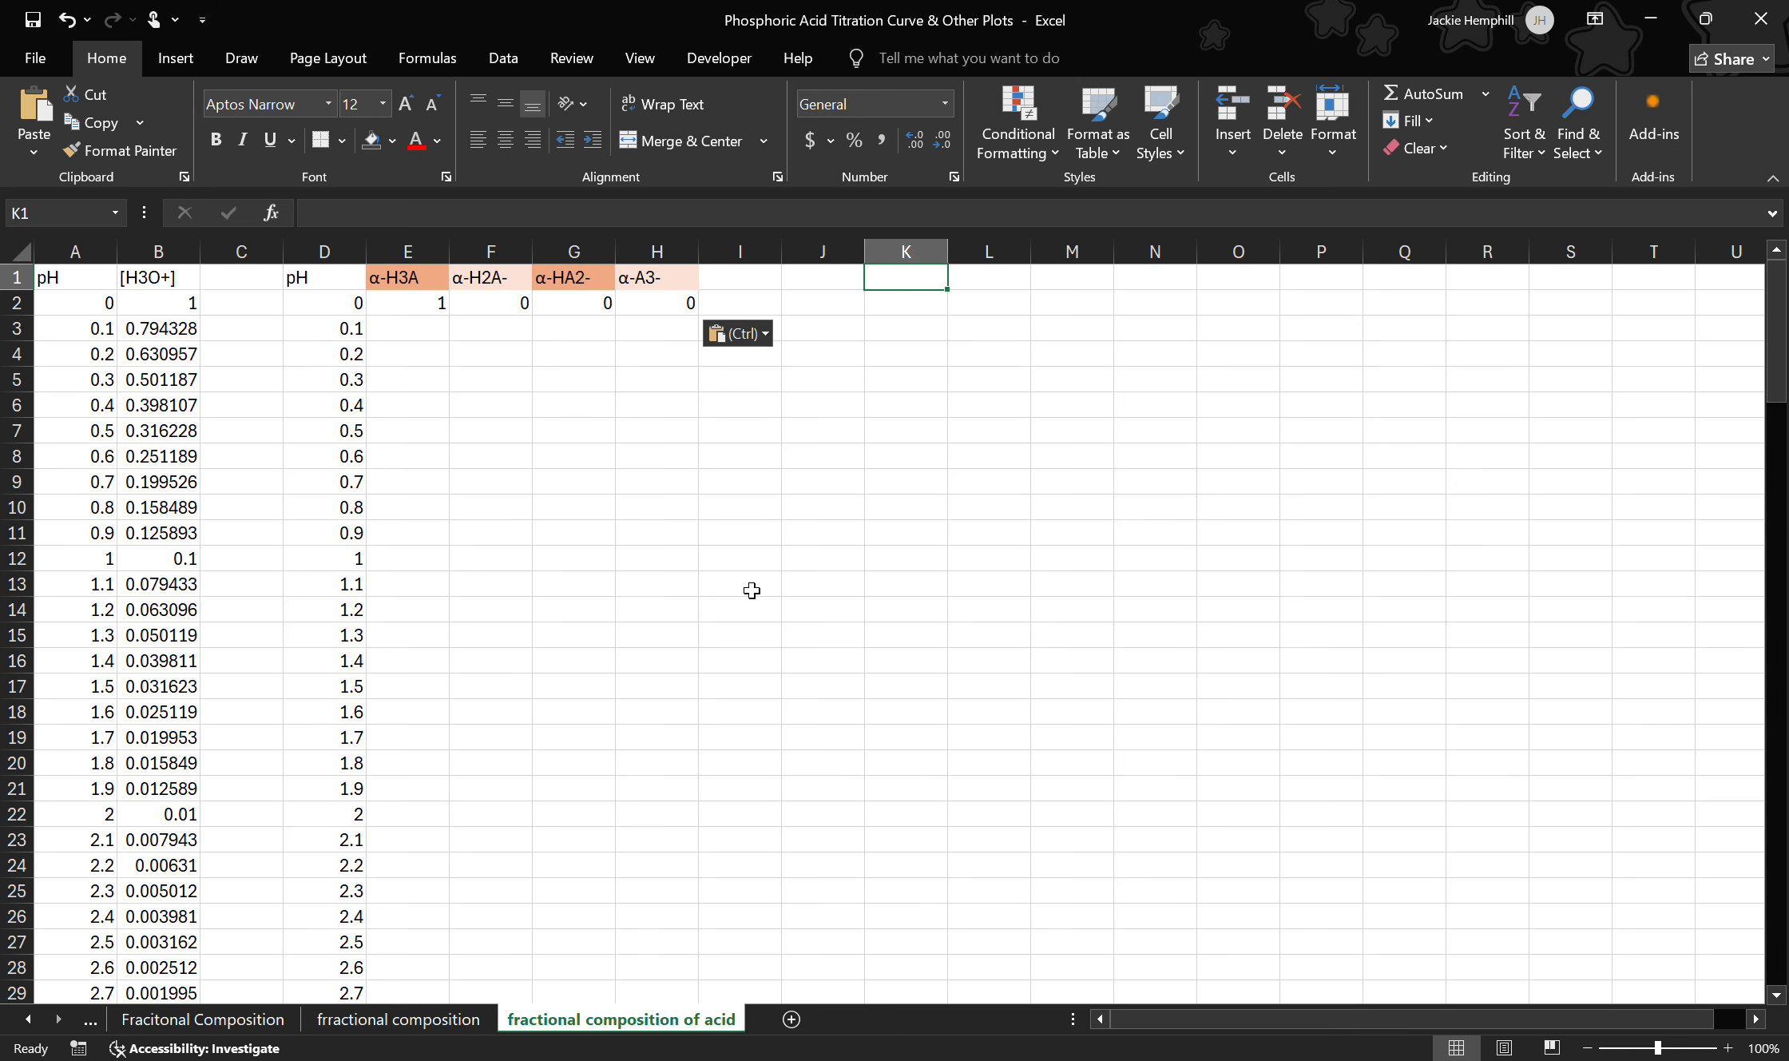
{"action": "left_click", "coordinate": [391, 1025]}
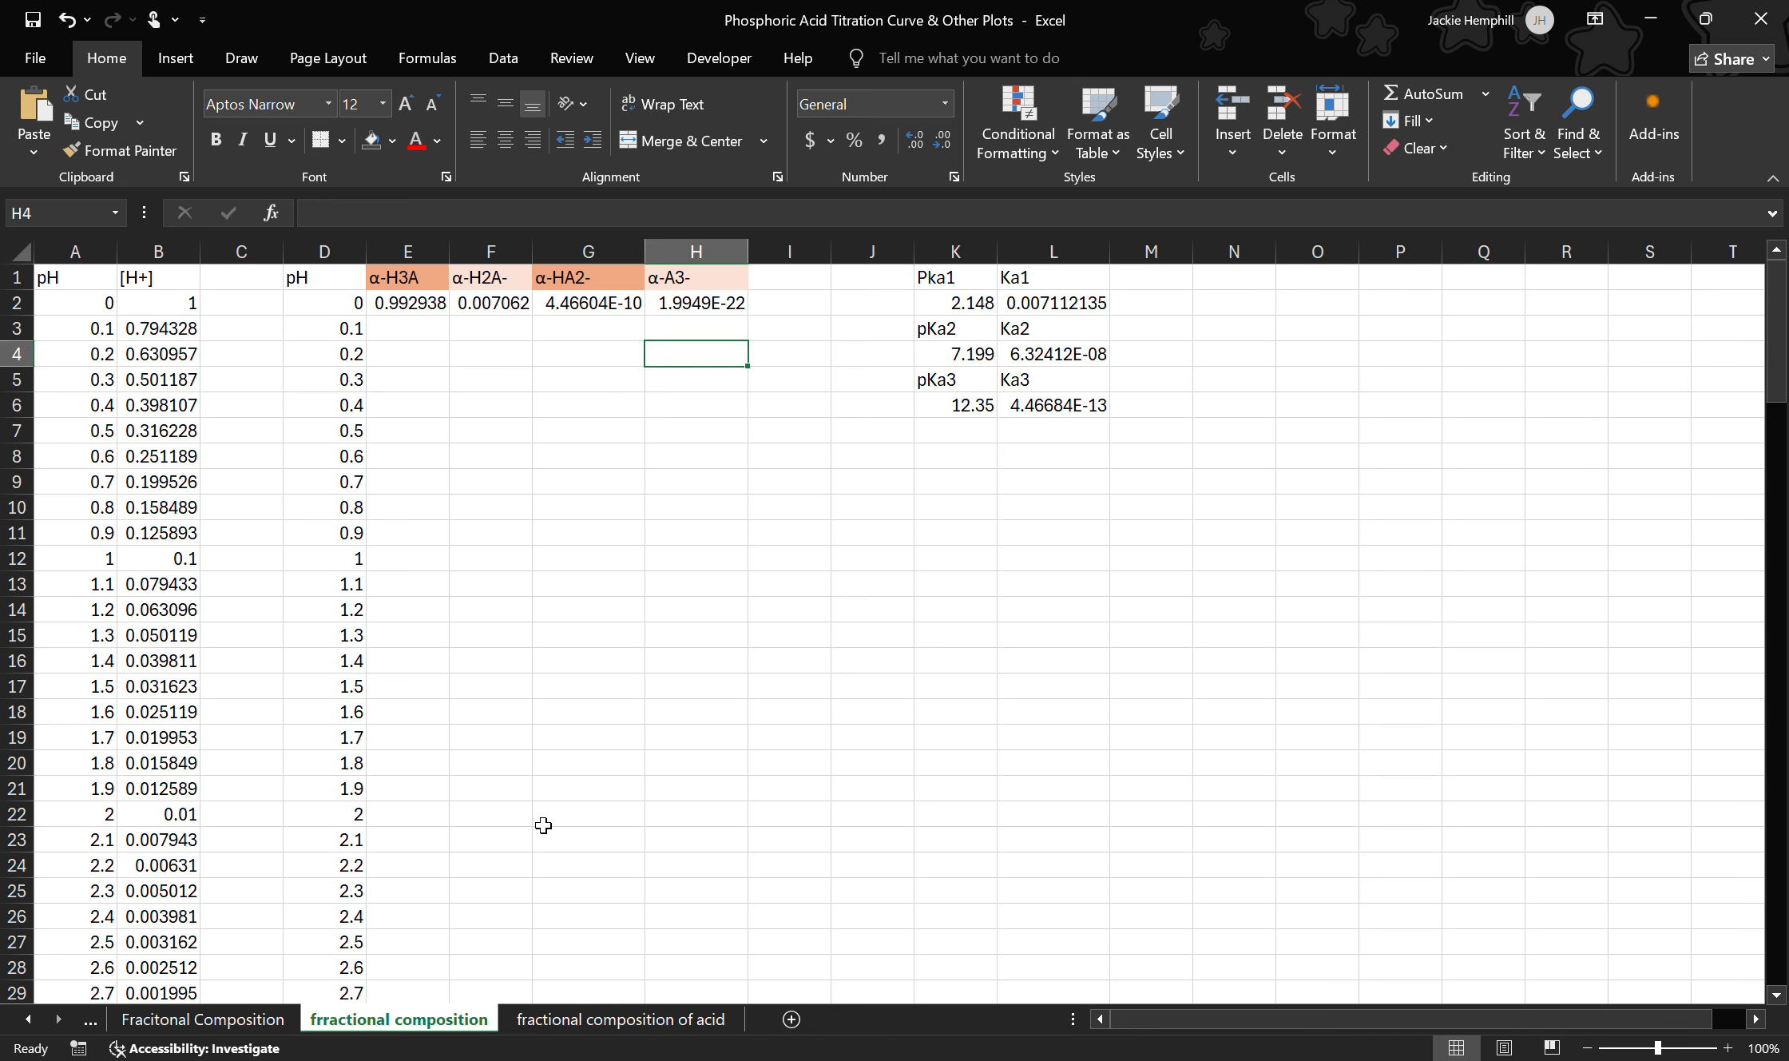
{"action": "left_click_drag", "start_coordinate": [951, 277], "coordinate": [1053, 404]}
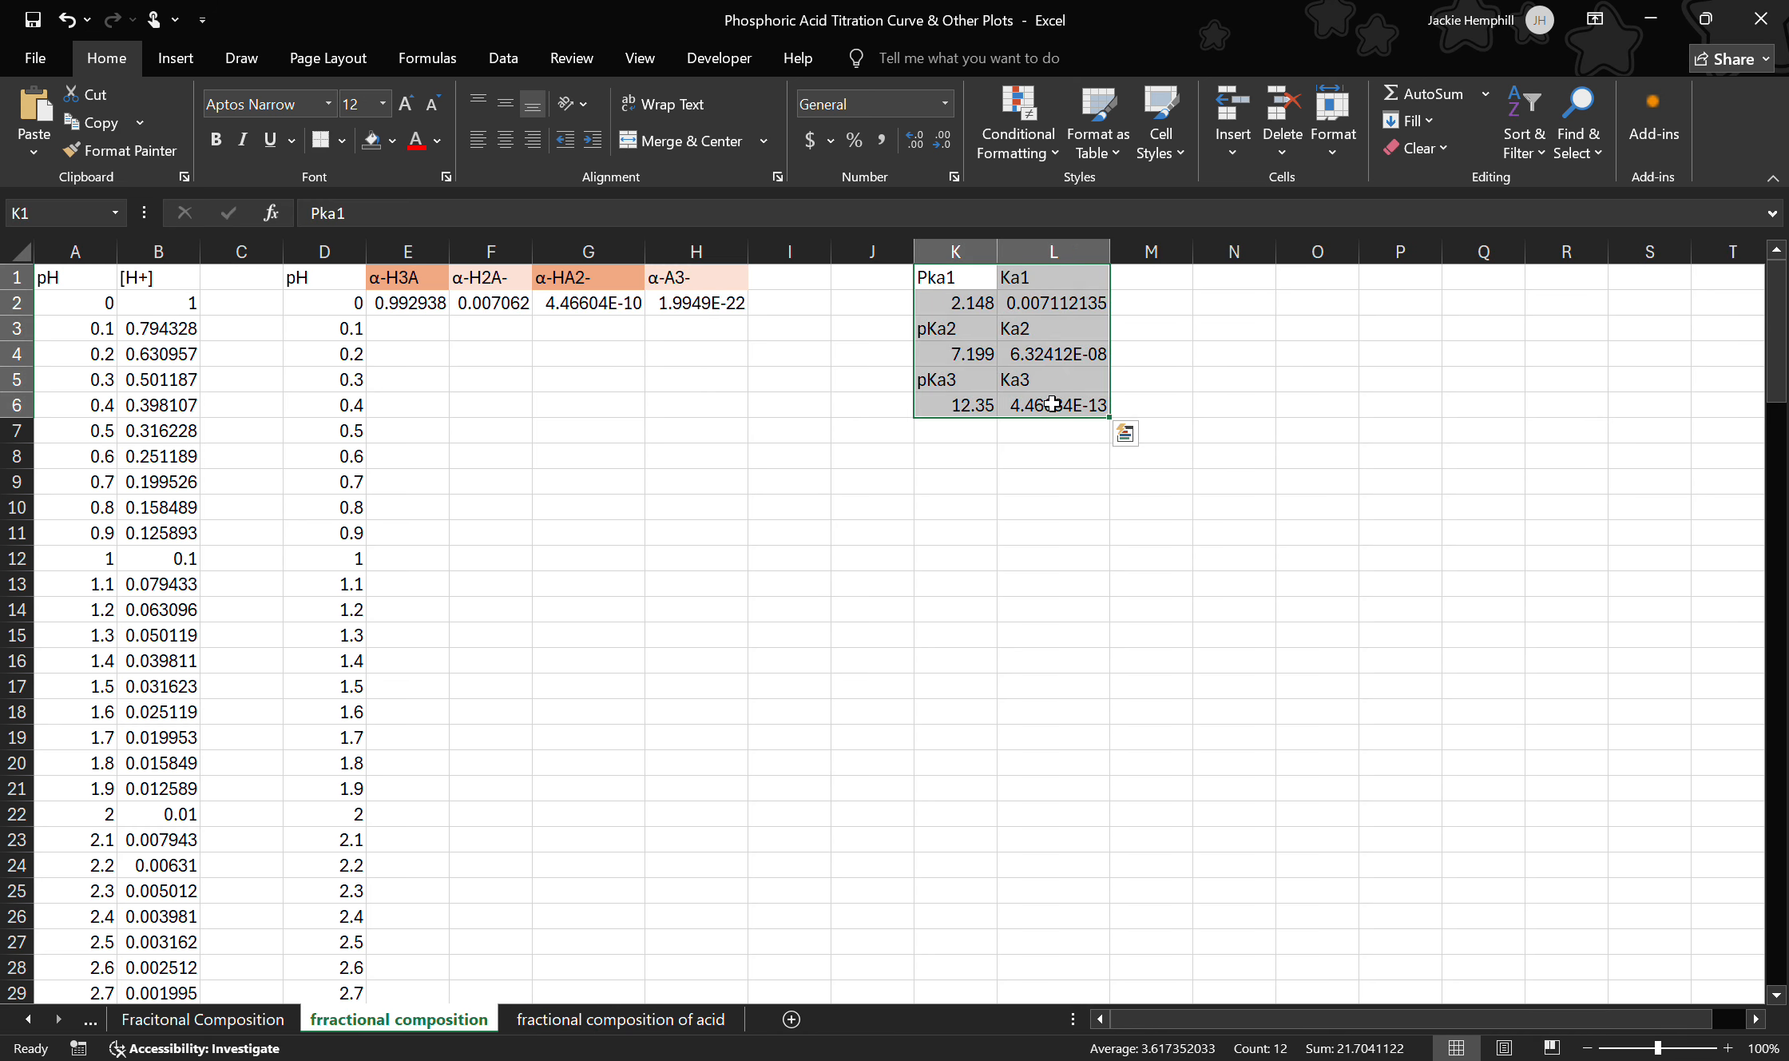
{"action": "key", "text": "ctrl+c"}
{"action": "key", "text": "Escape"}
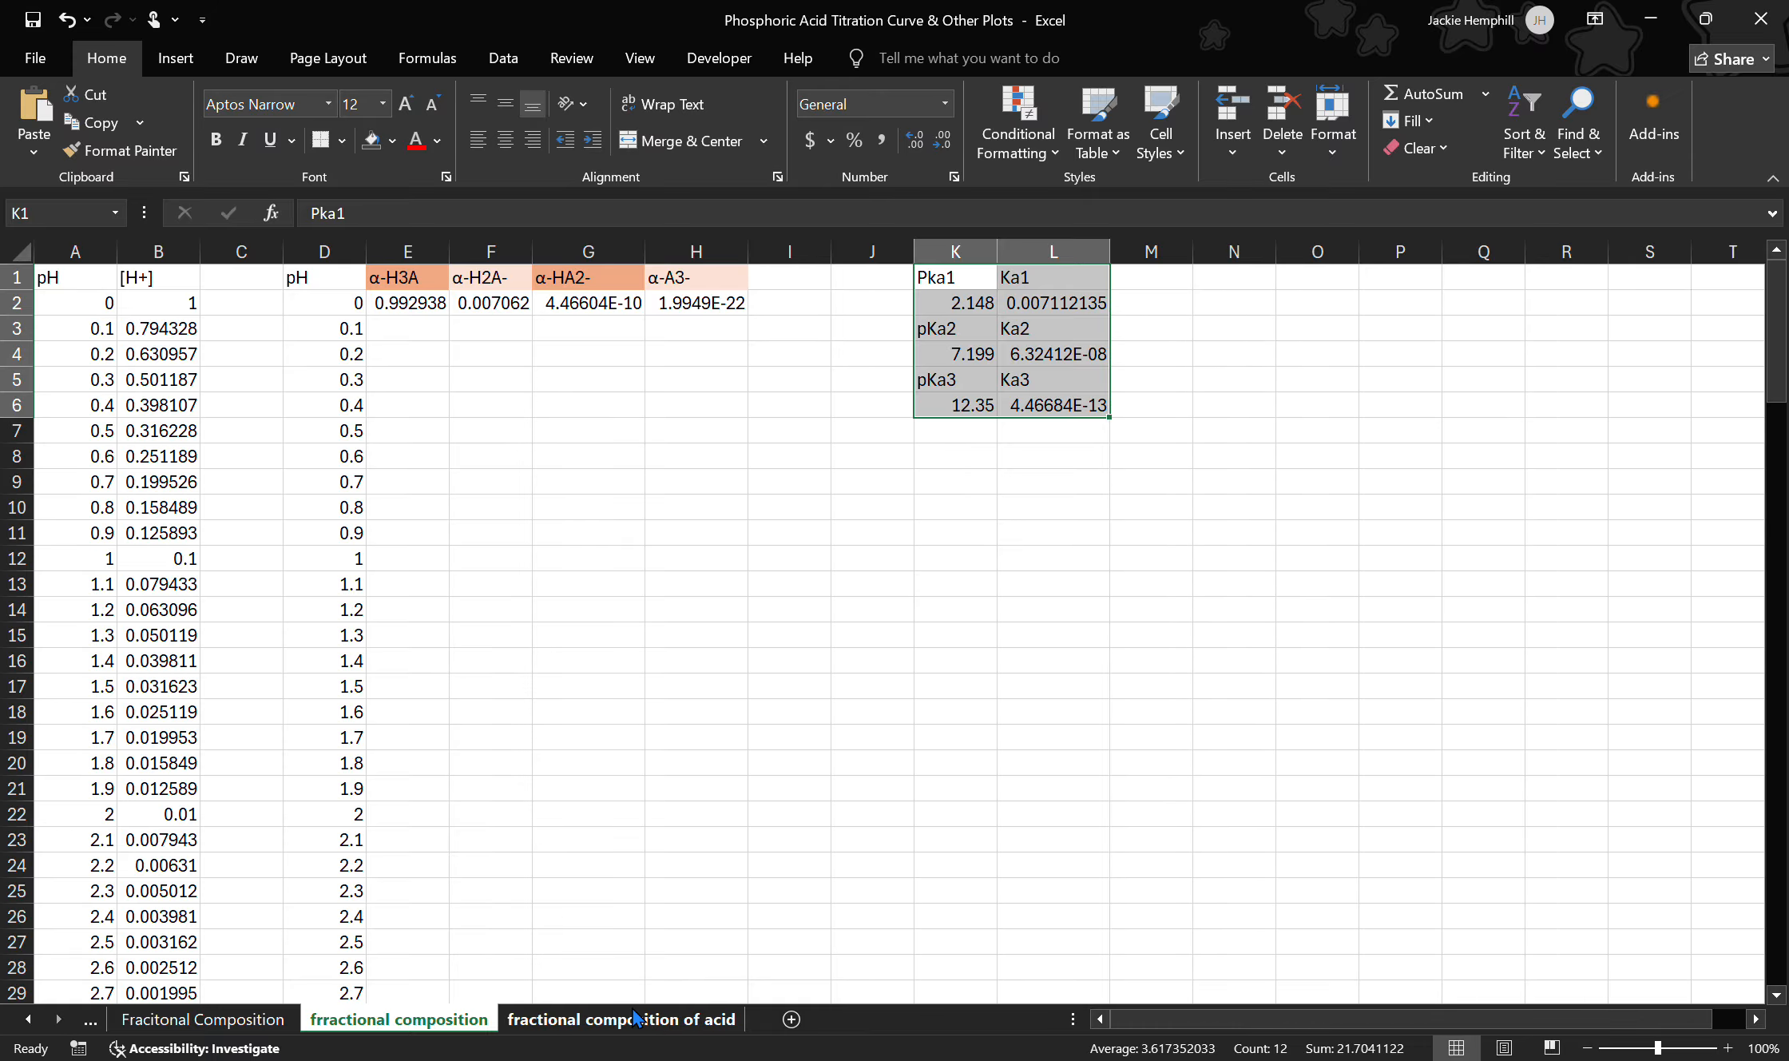
{"action": "left_click", "coordinate": [637, 1020]}
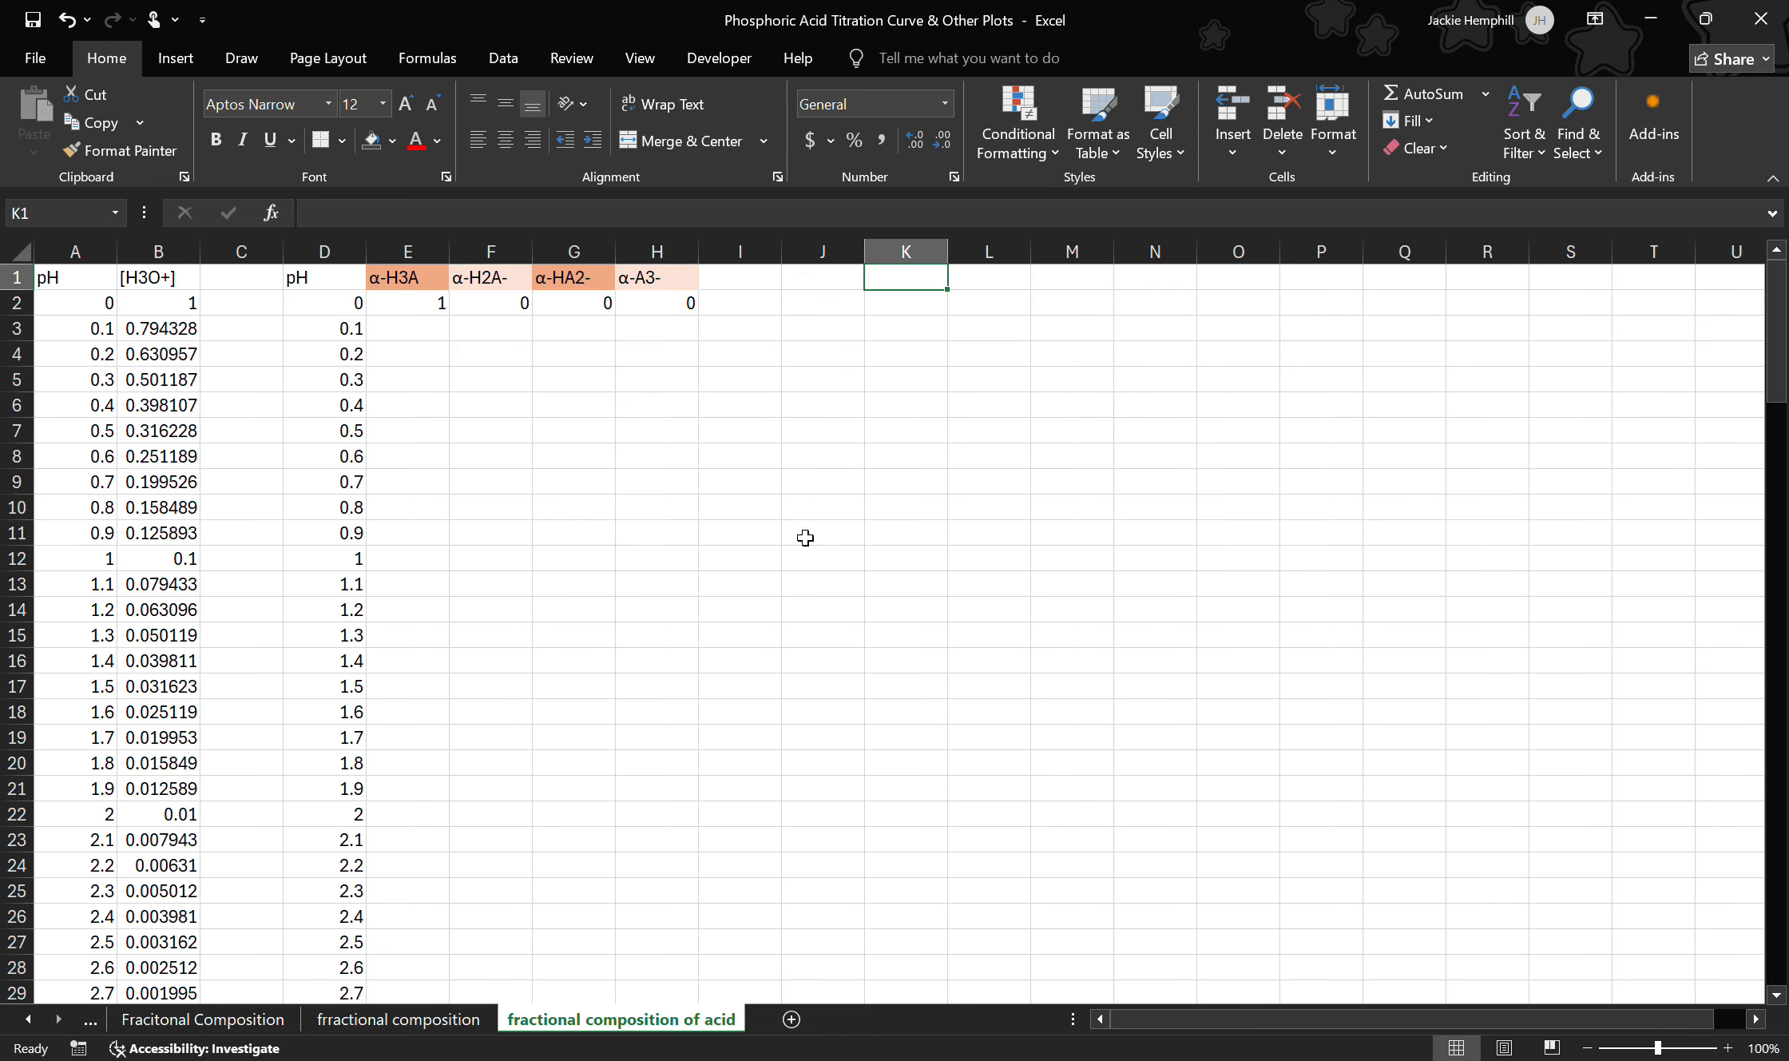
{"action": "key", "text": "ctrl+Page_Up"}
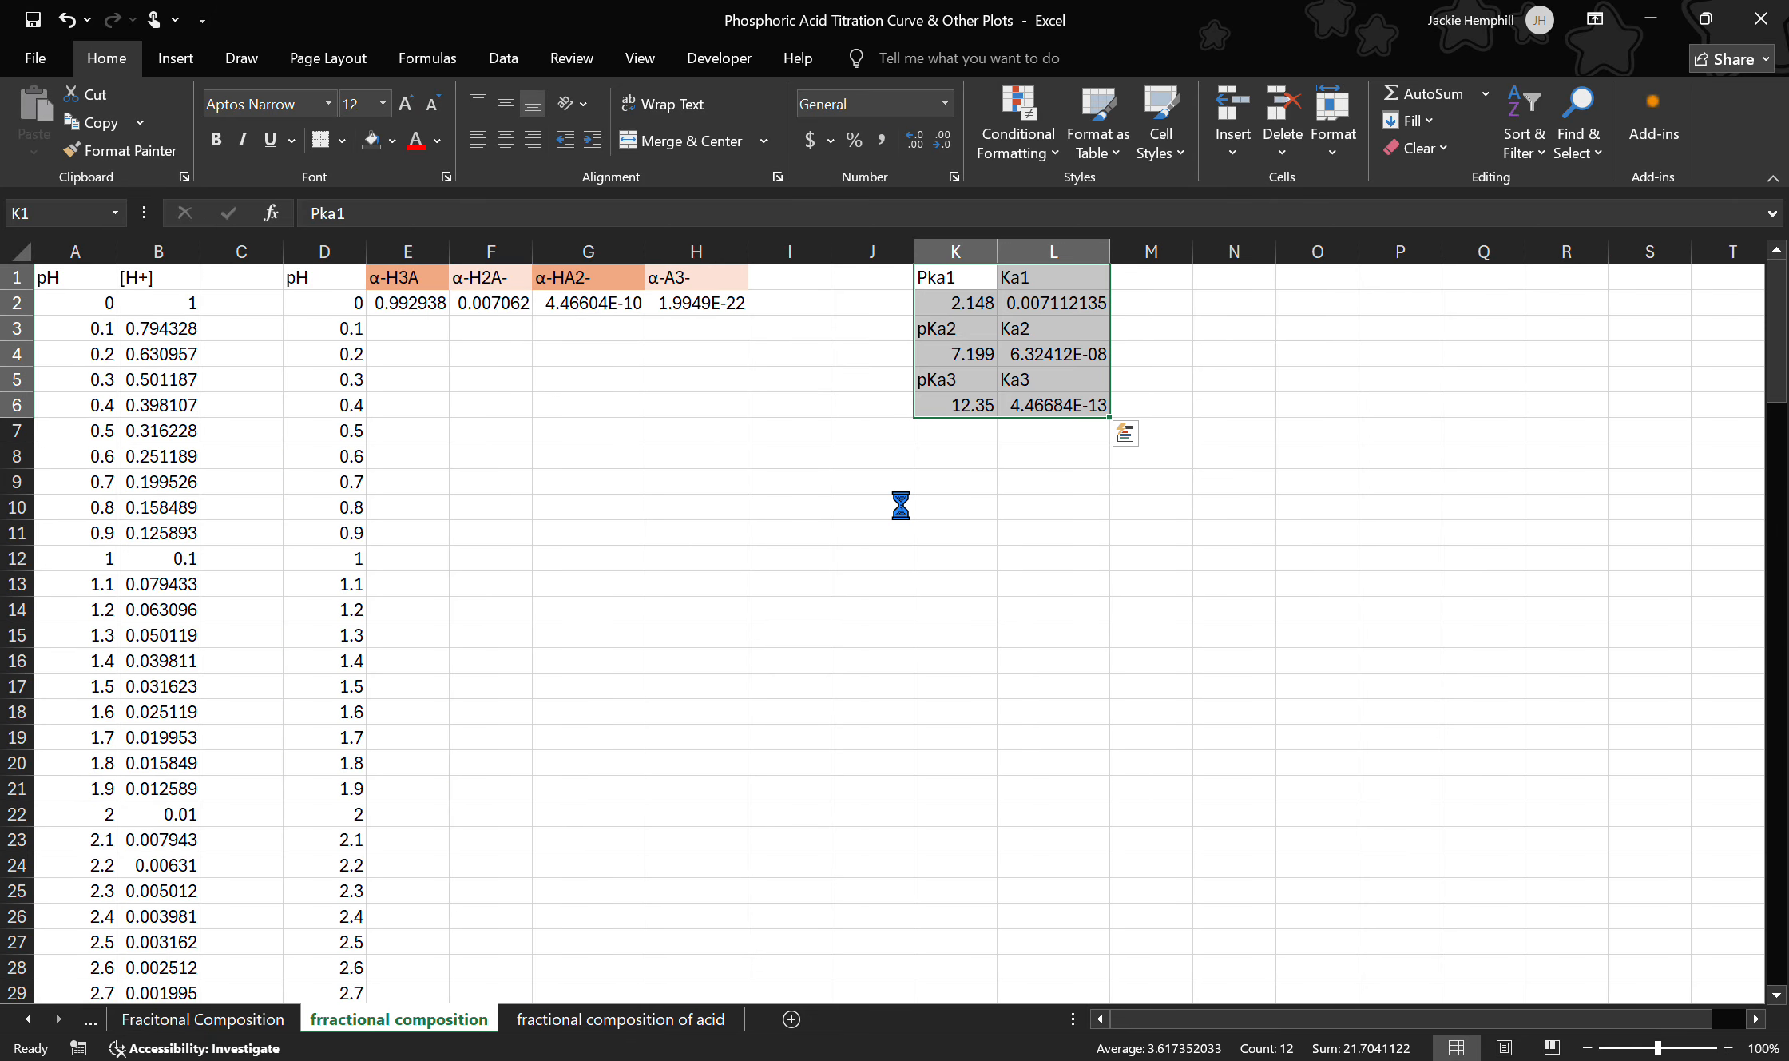
{"action": "key", "text": "ctrl+c"}
{"action": "key", "text": "ctrl+Page_Down"}
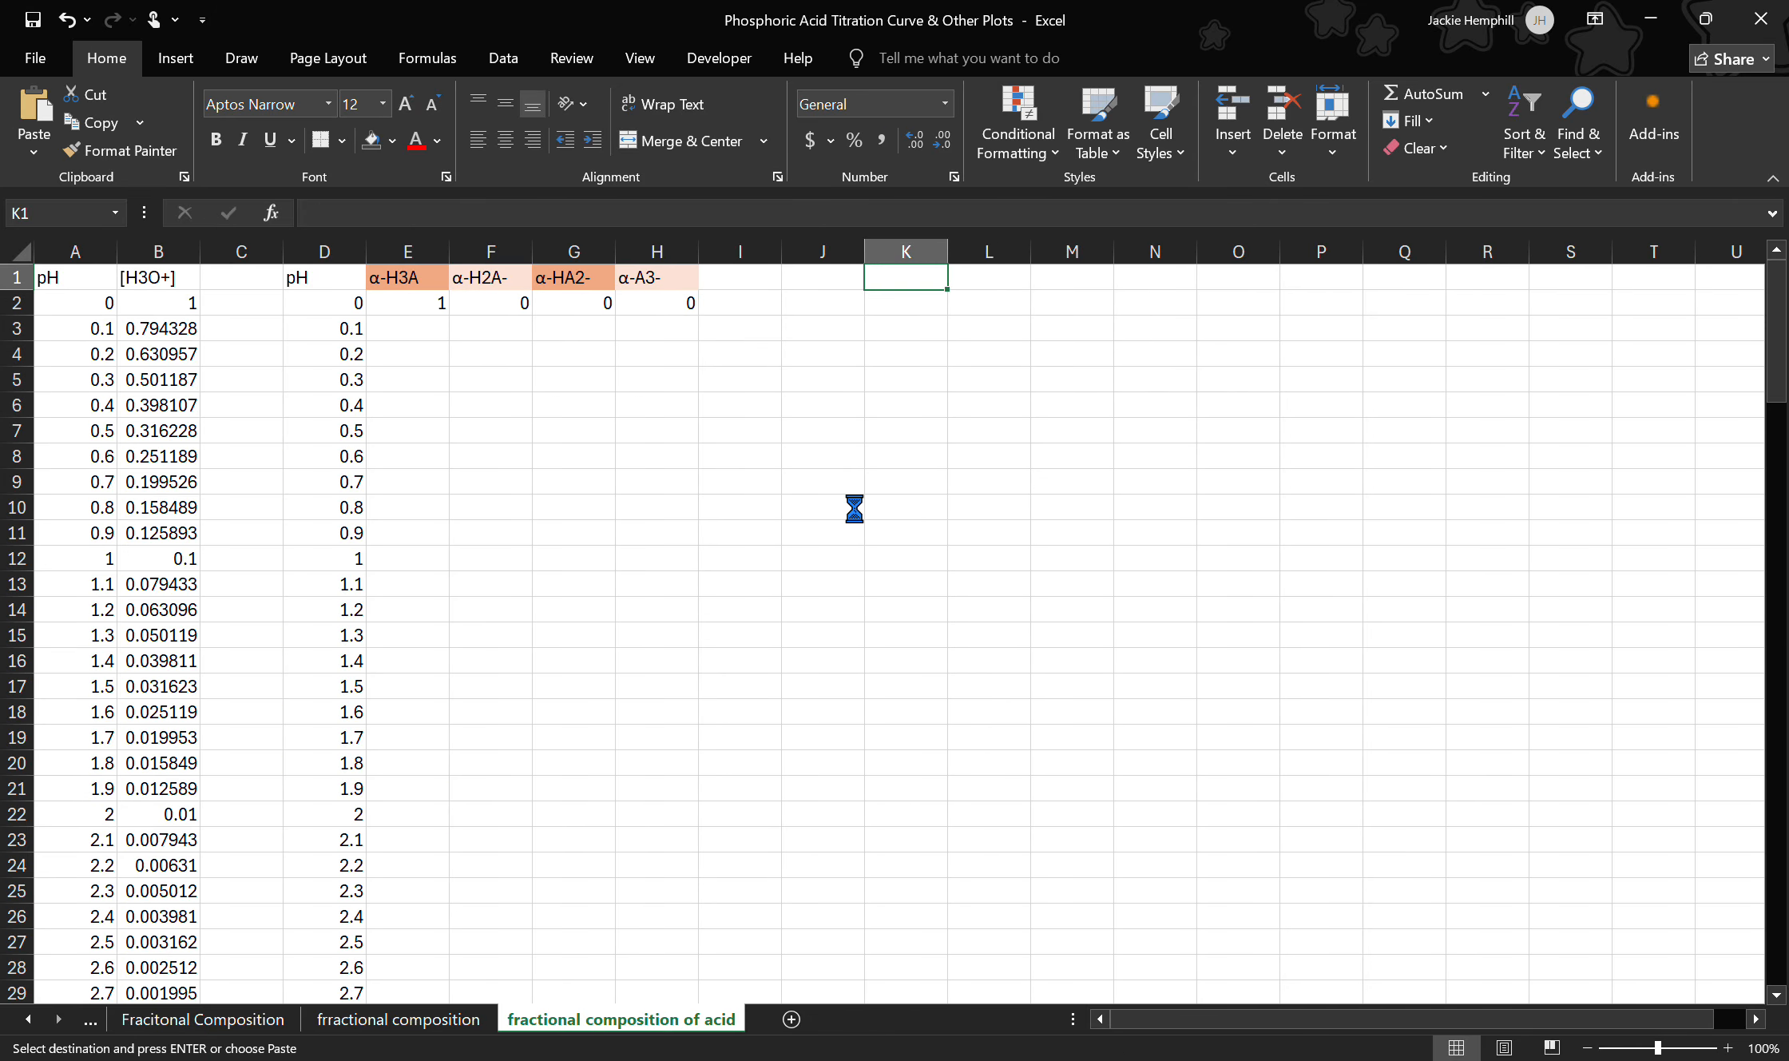
{"action": "key", "text": "ctrl+v"}
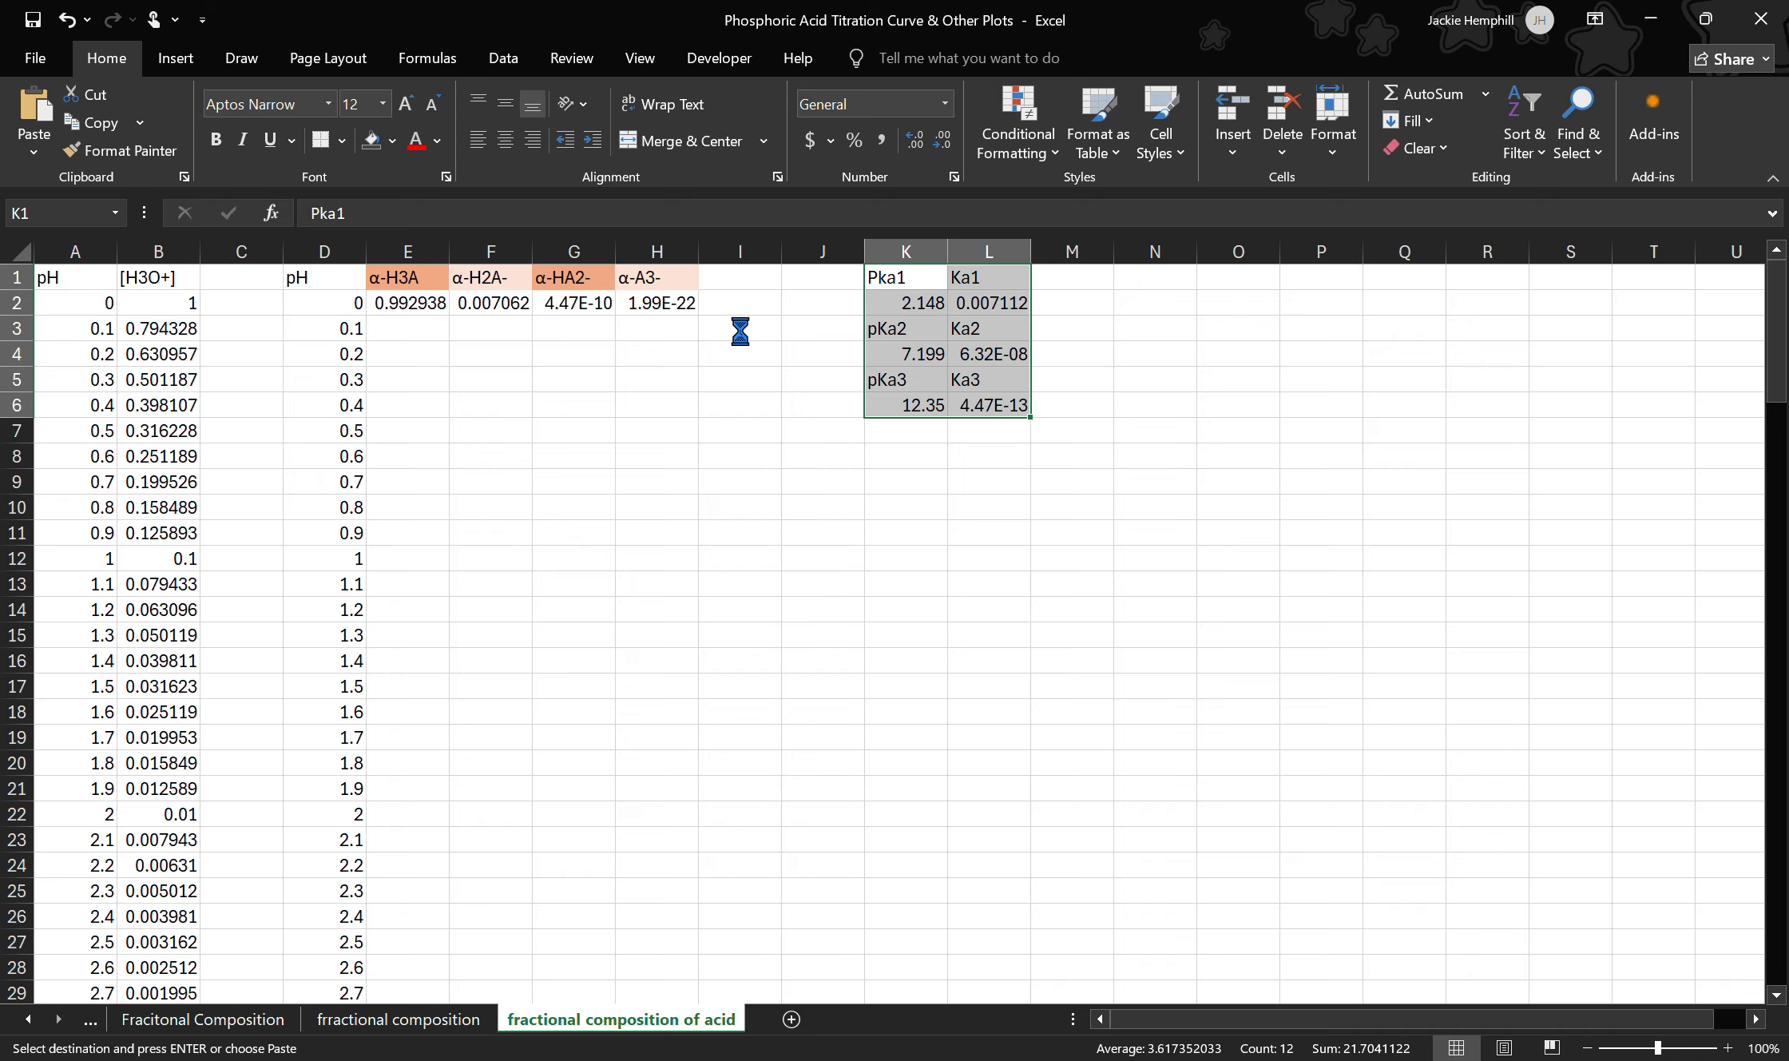
{"action": "key", "text": "Escape"}
Step: Examine the α-A3- formula in H2, the pKa1 value in K2 and the Ka1 formula in L2
{"action": "left_click", "coordinate": [692, 298]}
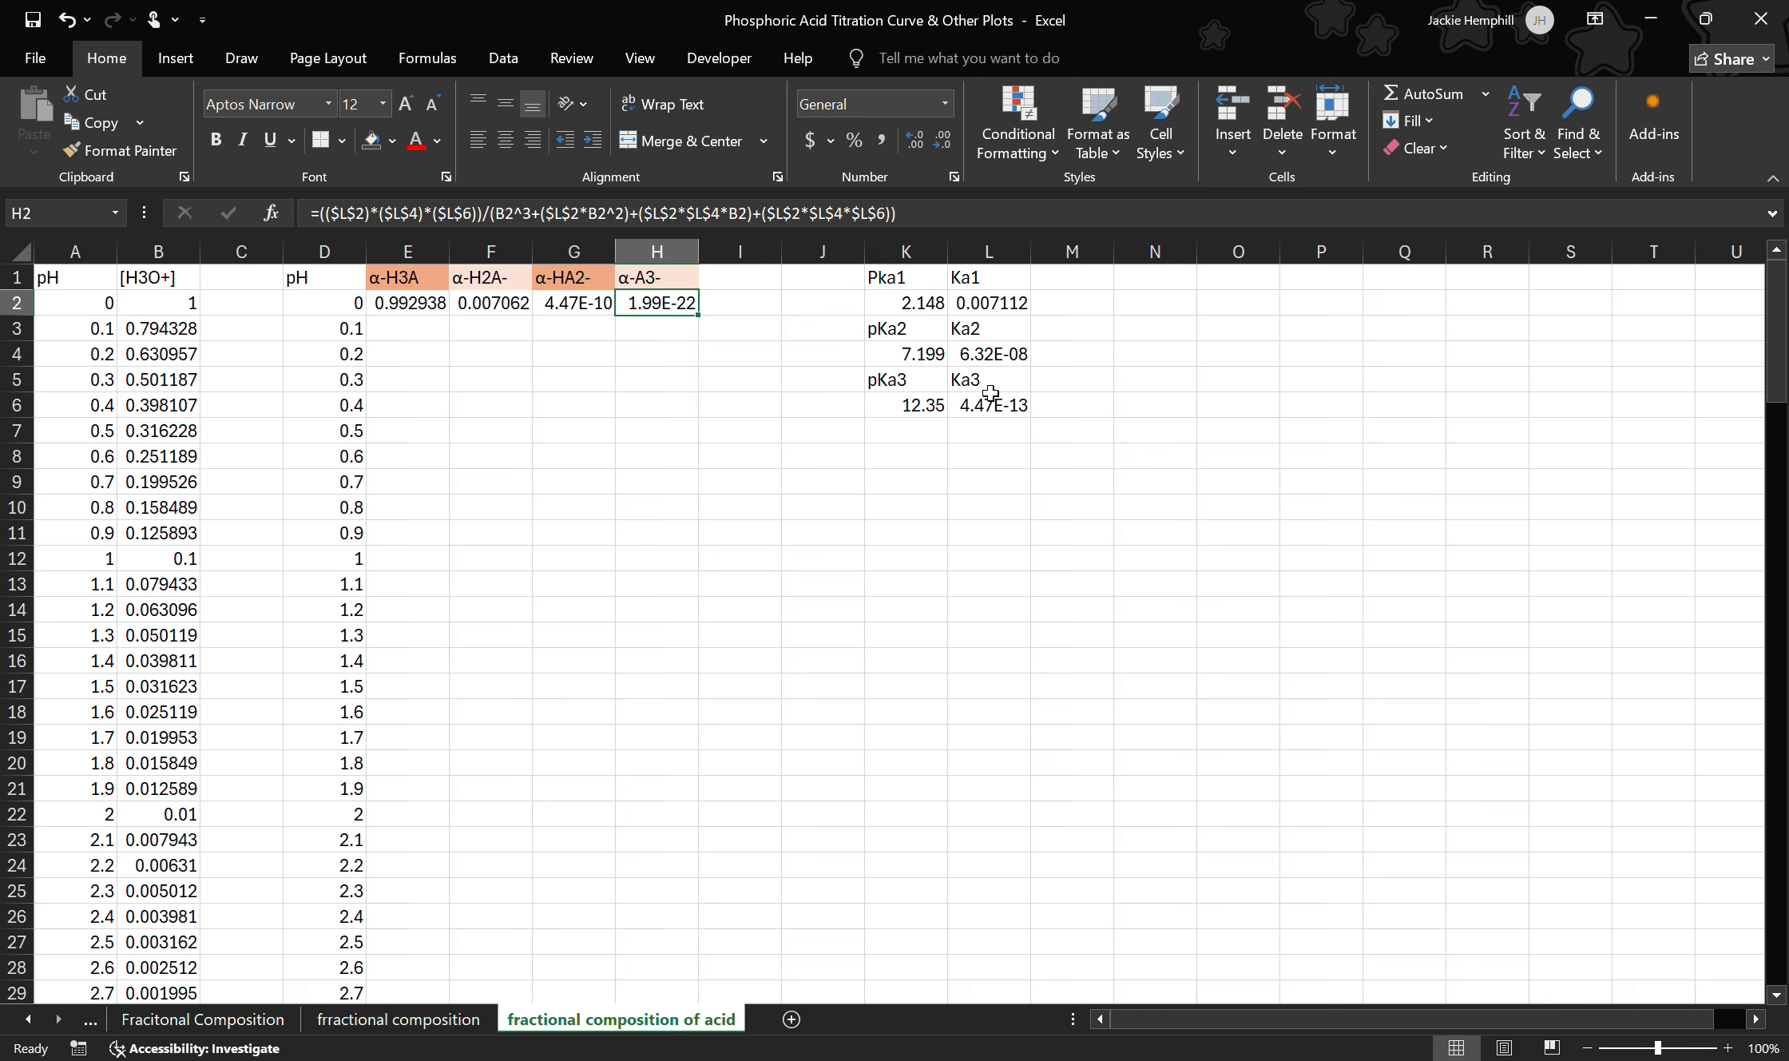
{"action": "left_click", "coordinate": [920, 303]}
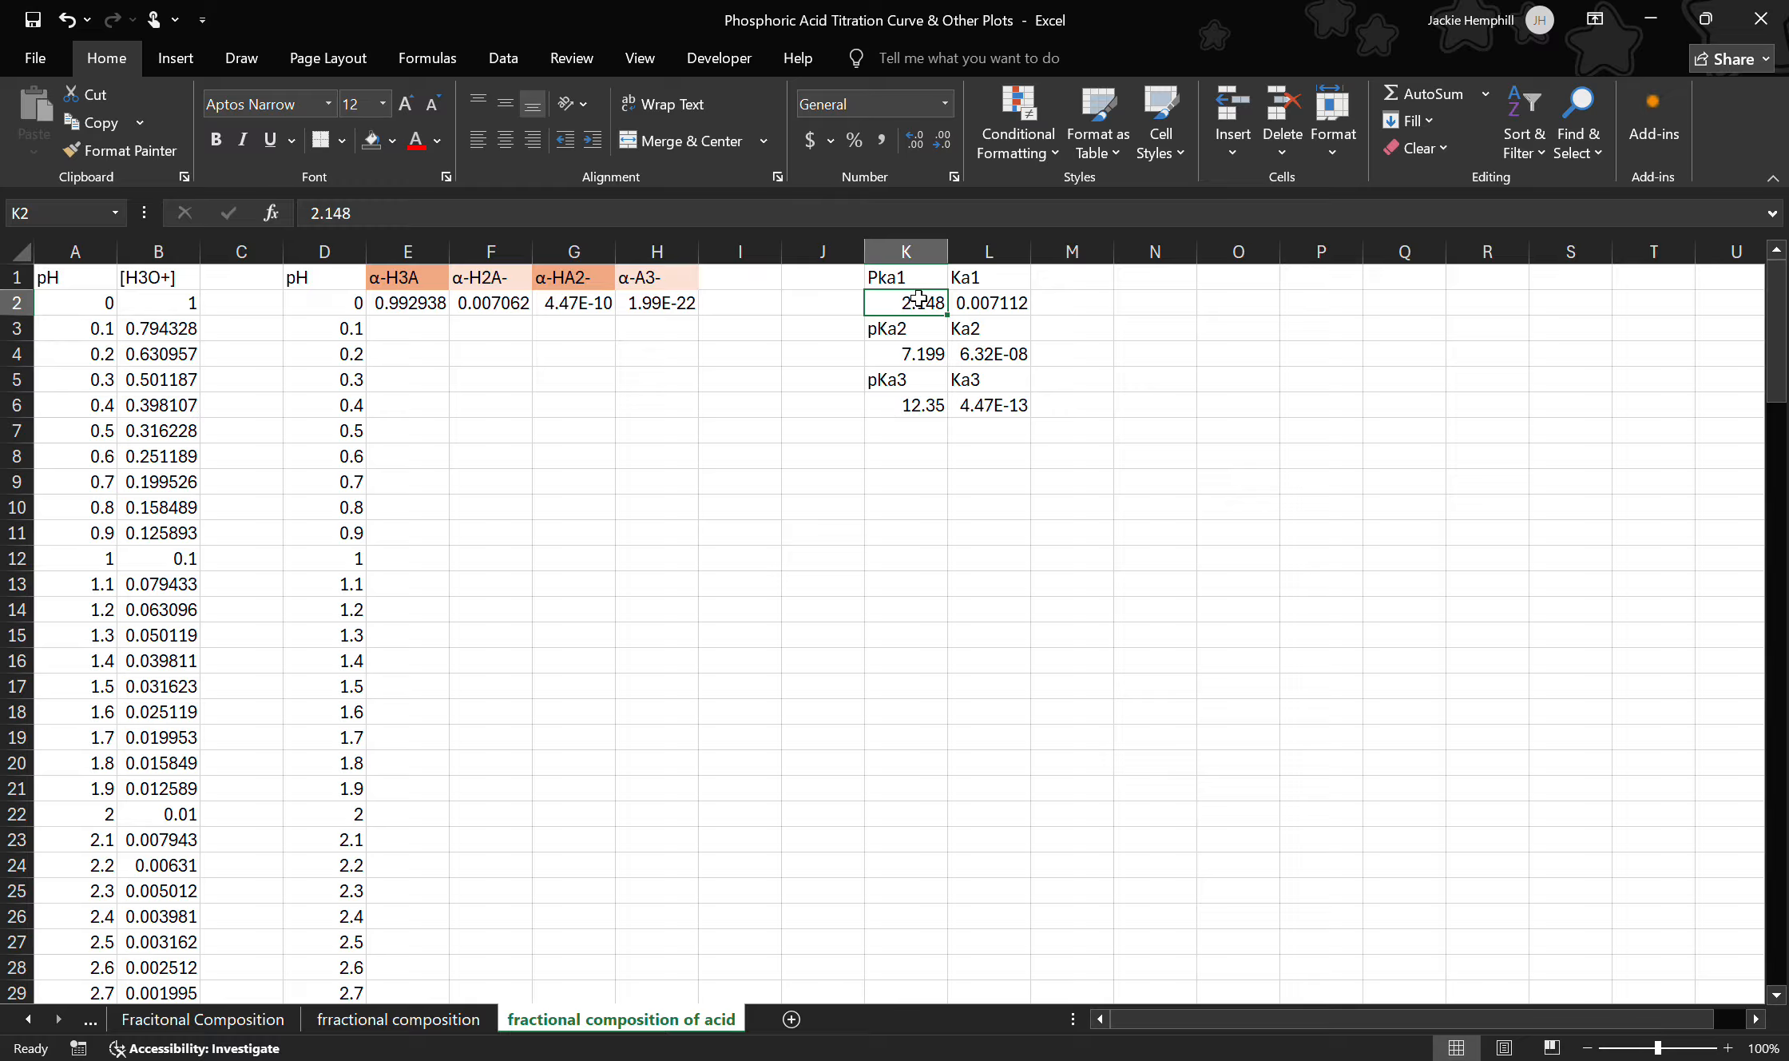
{"action": "key", "text": "Right"}
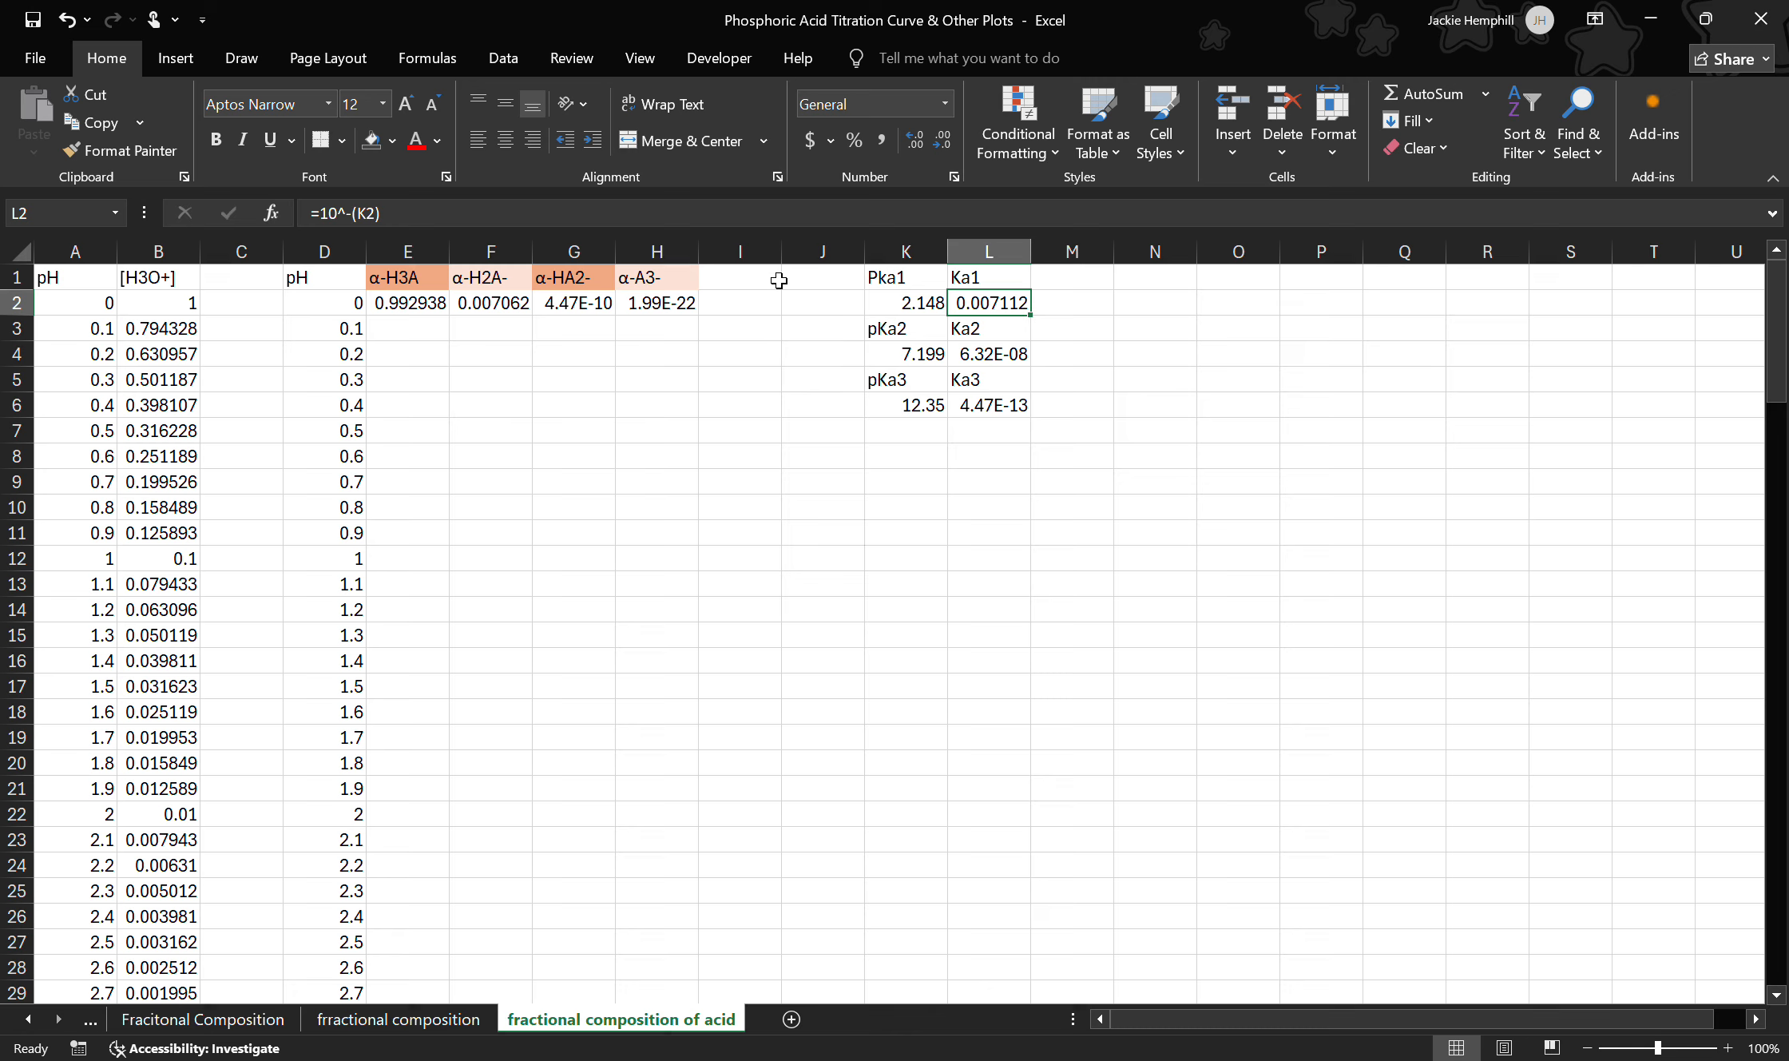
{"action": "key", "text": "Down"}
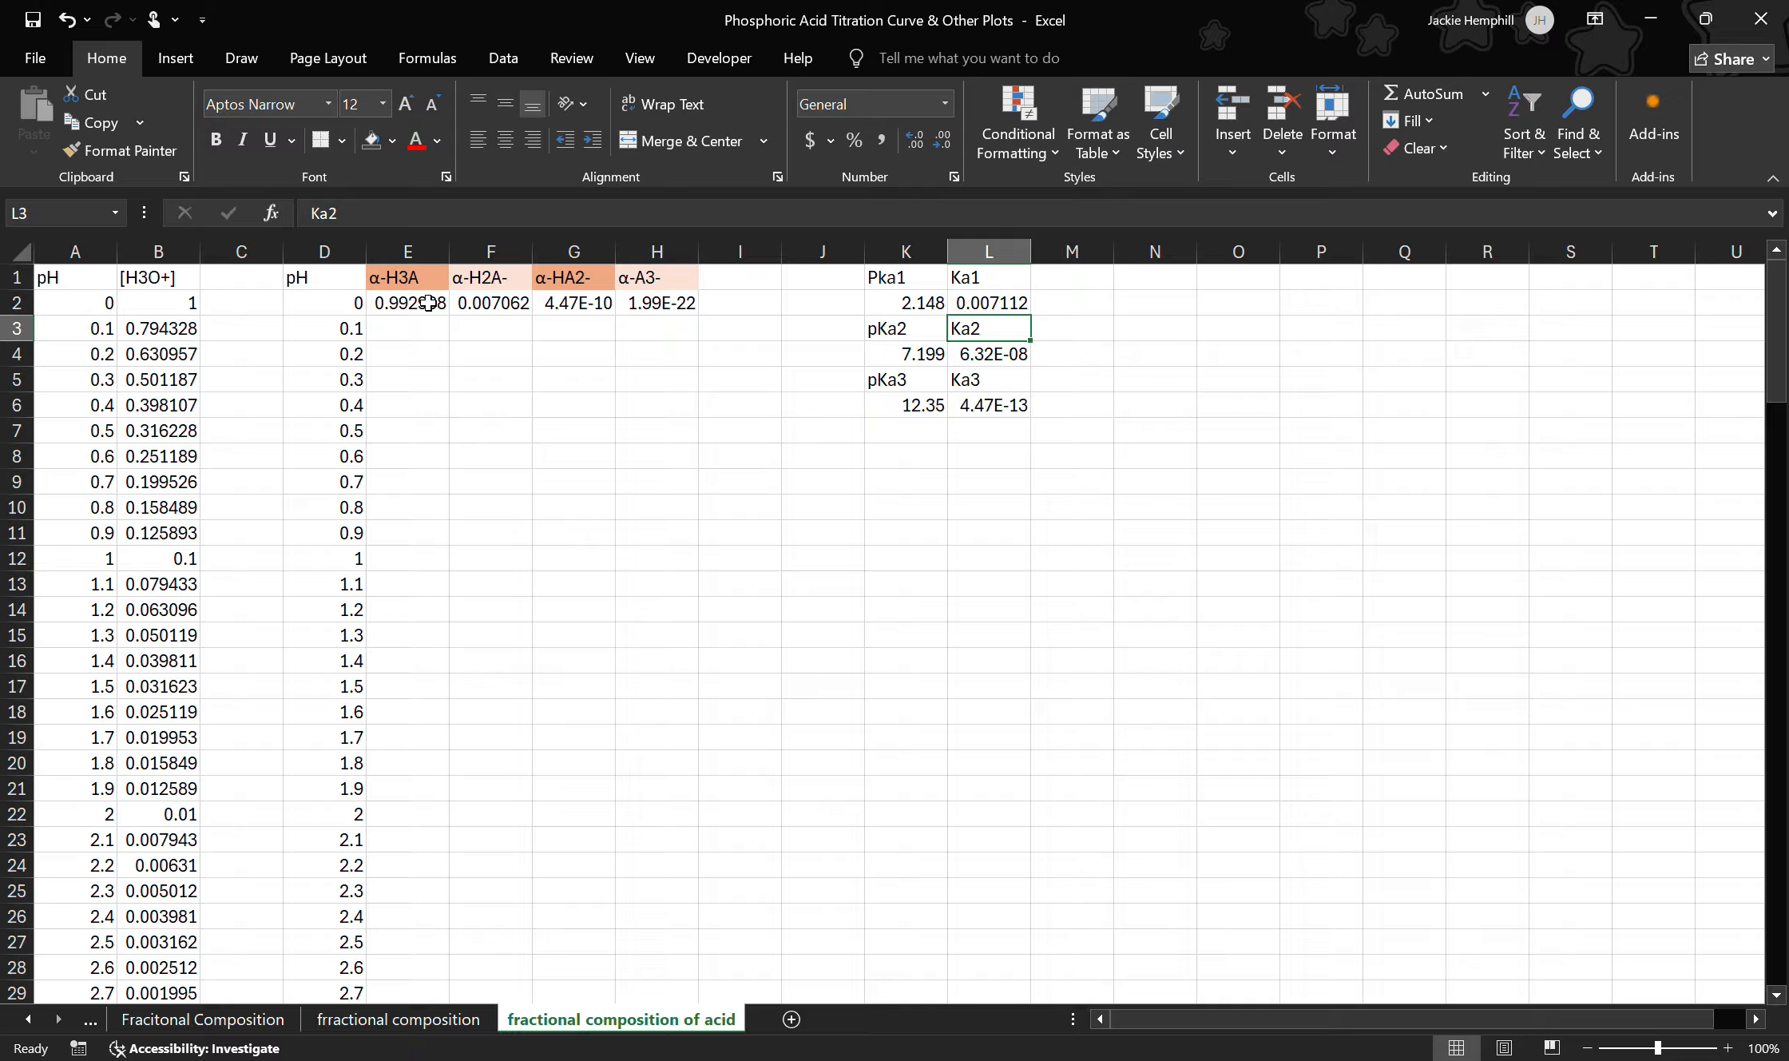
{"action": "key", "text": "Left"}
{"action": "key", "text": "Left"}
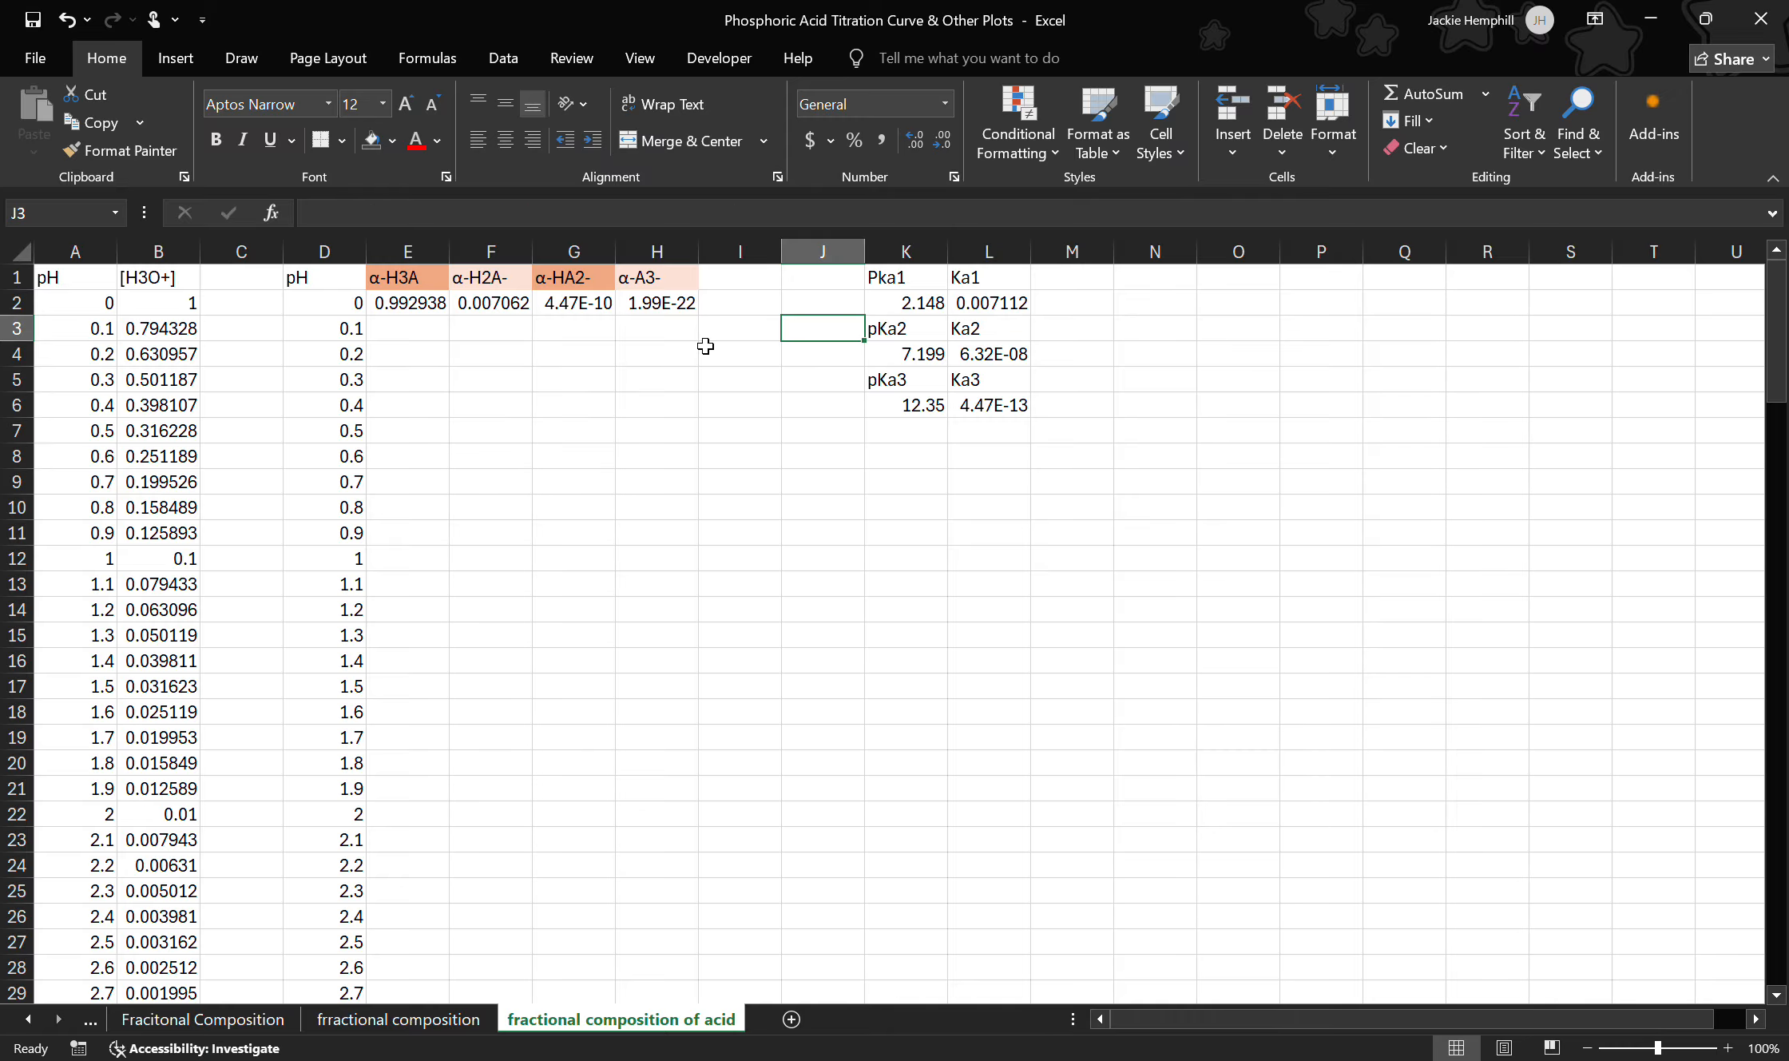
Step: Fill the α-H3A and α-H2A- formulas from E2 and F2 down their columns to row 142
{"action": "left_click", "coordinate": [433, 305]}
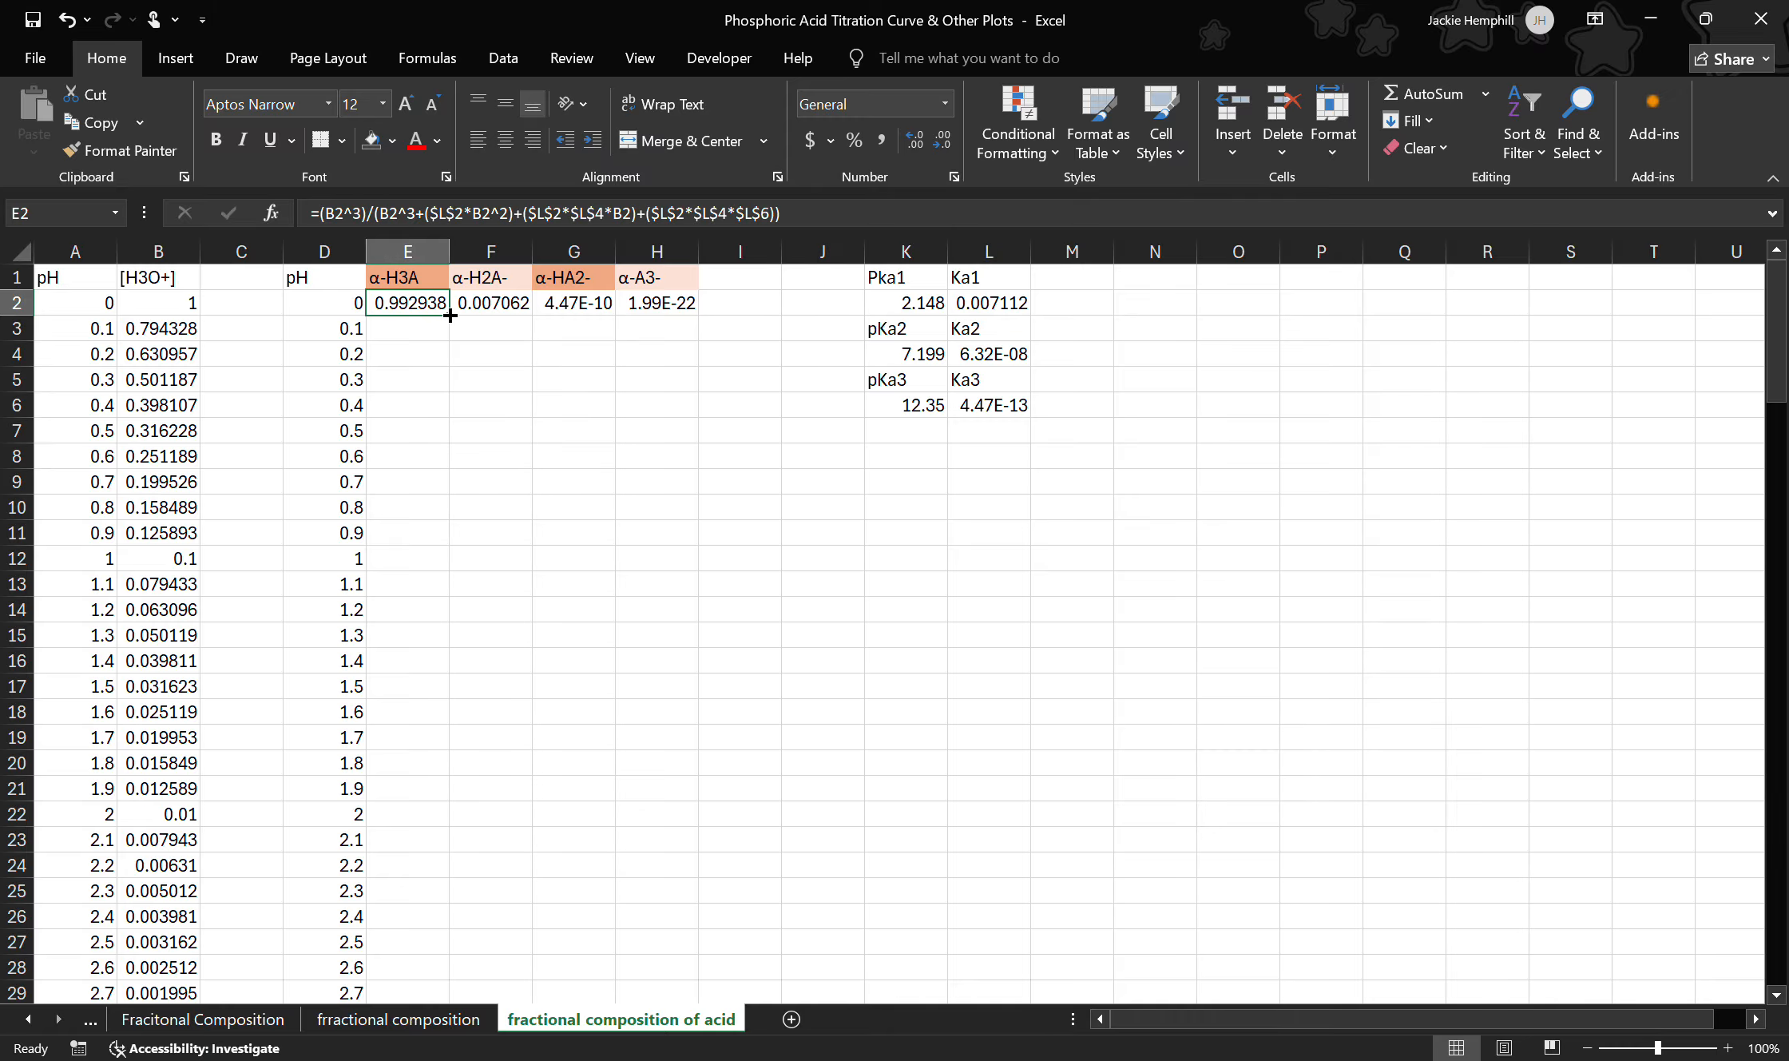
{"action": "left_click_drag", "start_coordinate": [449, 315], "coordinate": [427, 950]}
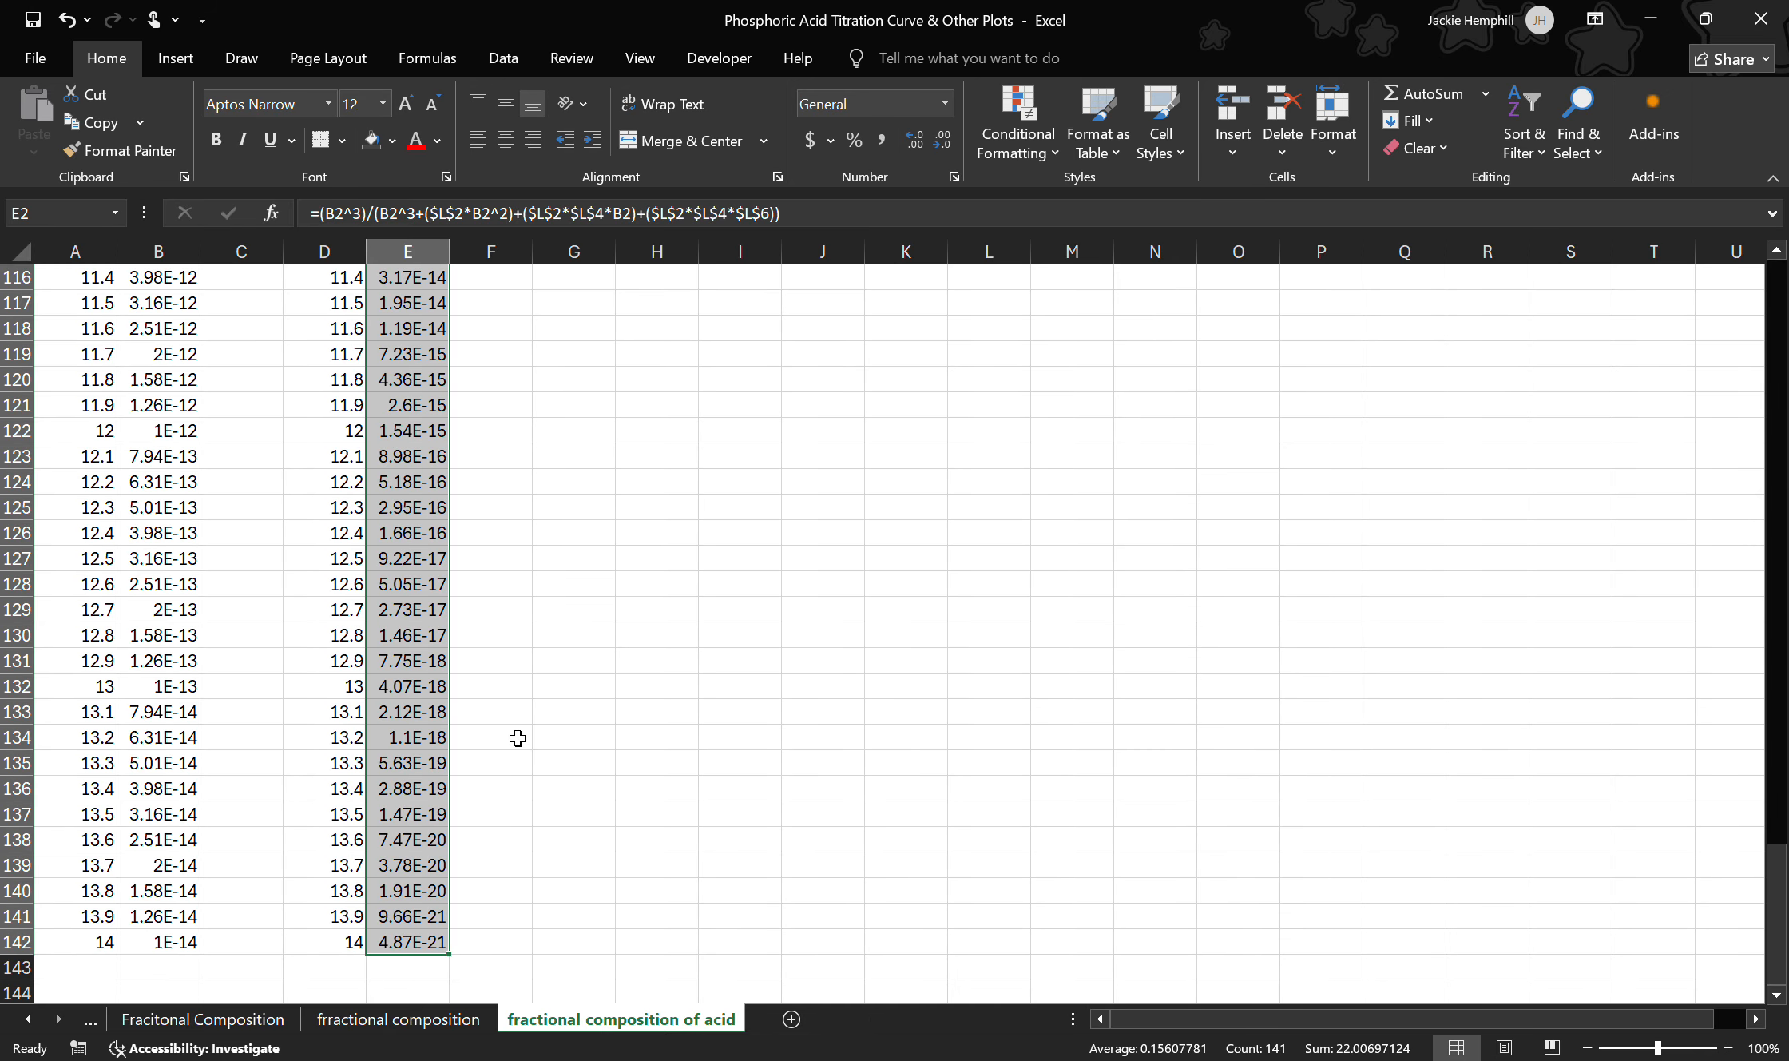
{"action": "scroll", "coordinate": [518, 738], "scroll_direction": "up", "scroll_amount": 20}
{"action": "left_click", "coordinate": [509, 305]}
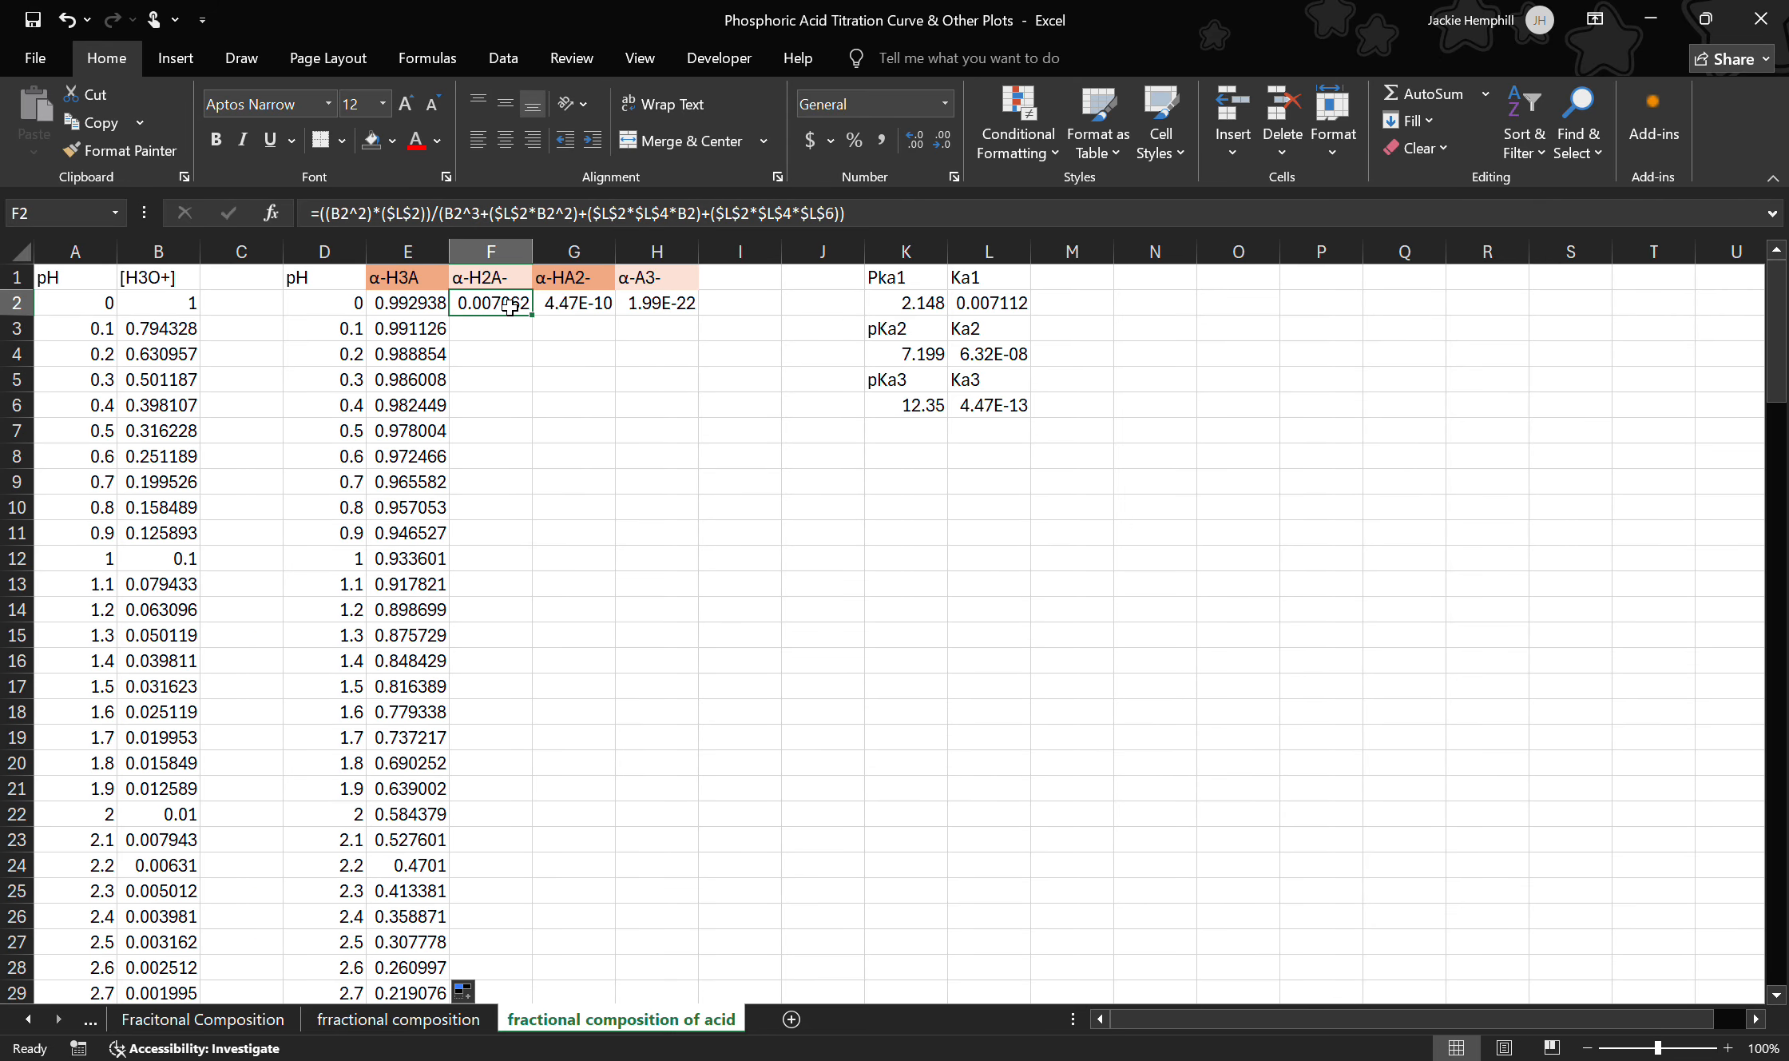
{"action": "left_click_drag", "start_coordinate": [533, 318], "coordinate": [512, 979]}
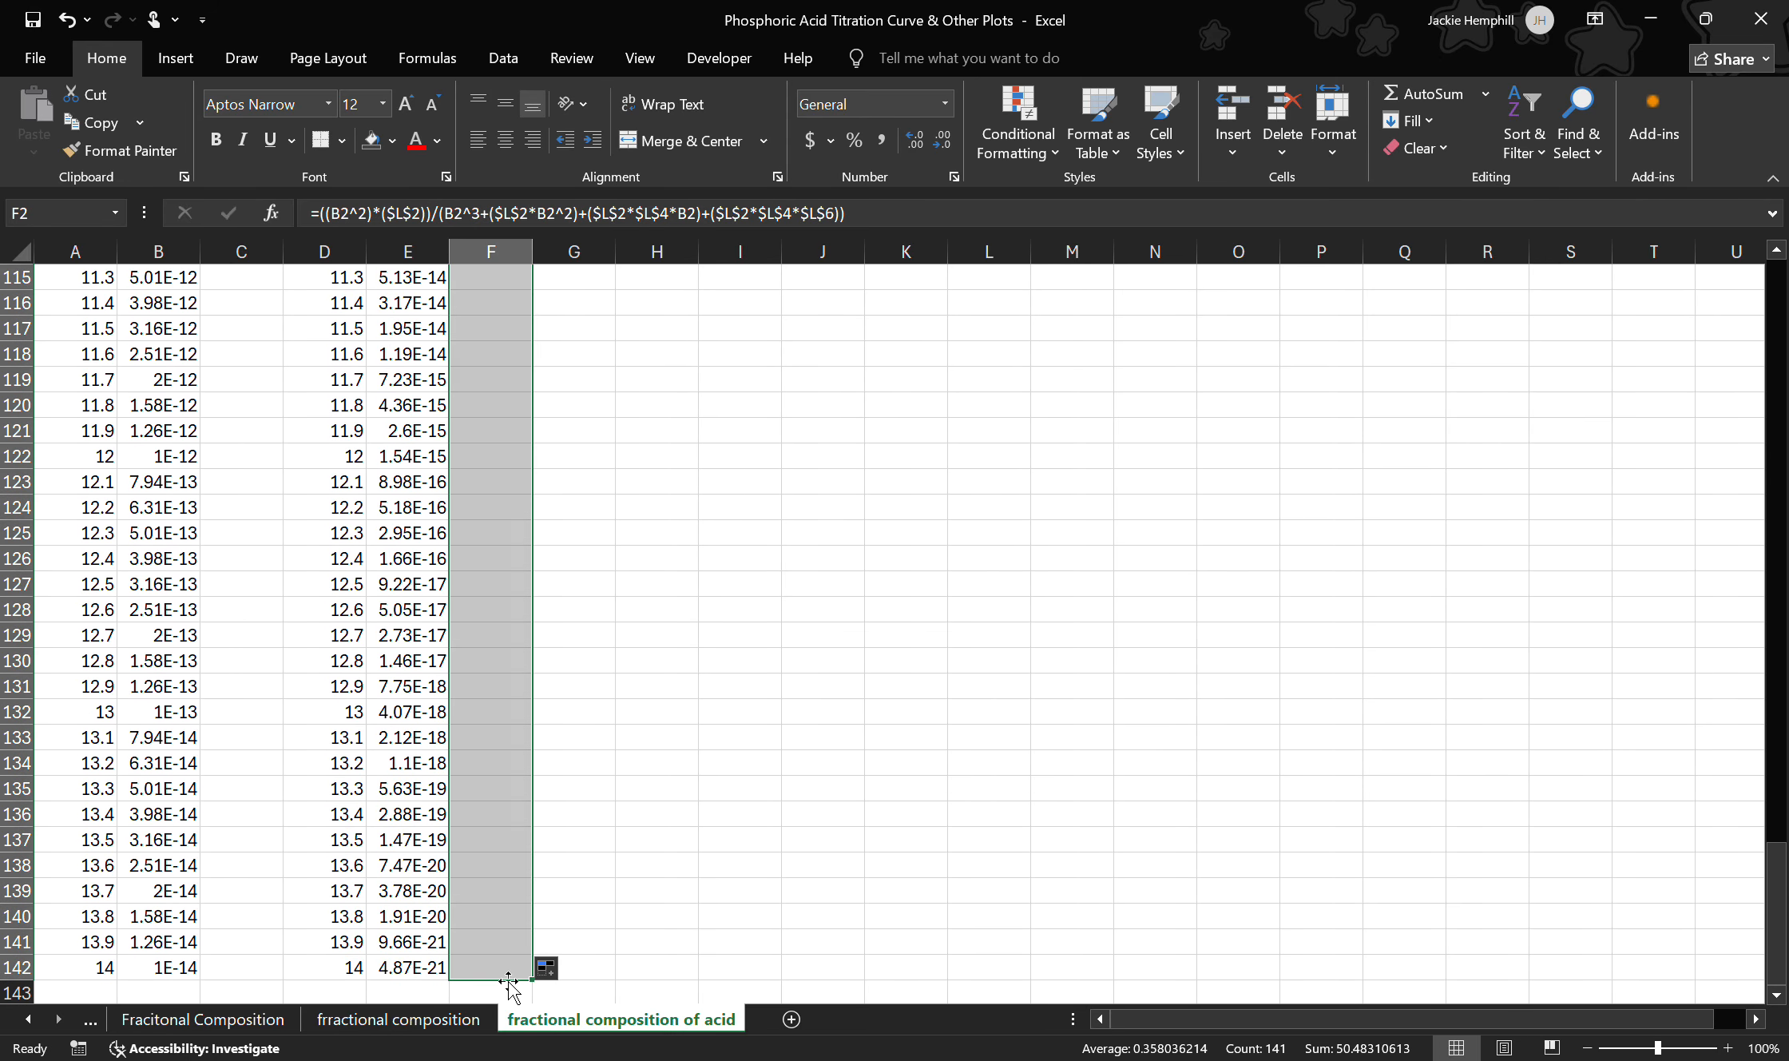
{"action": "key", "text": "Return"}
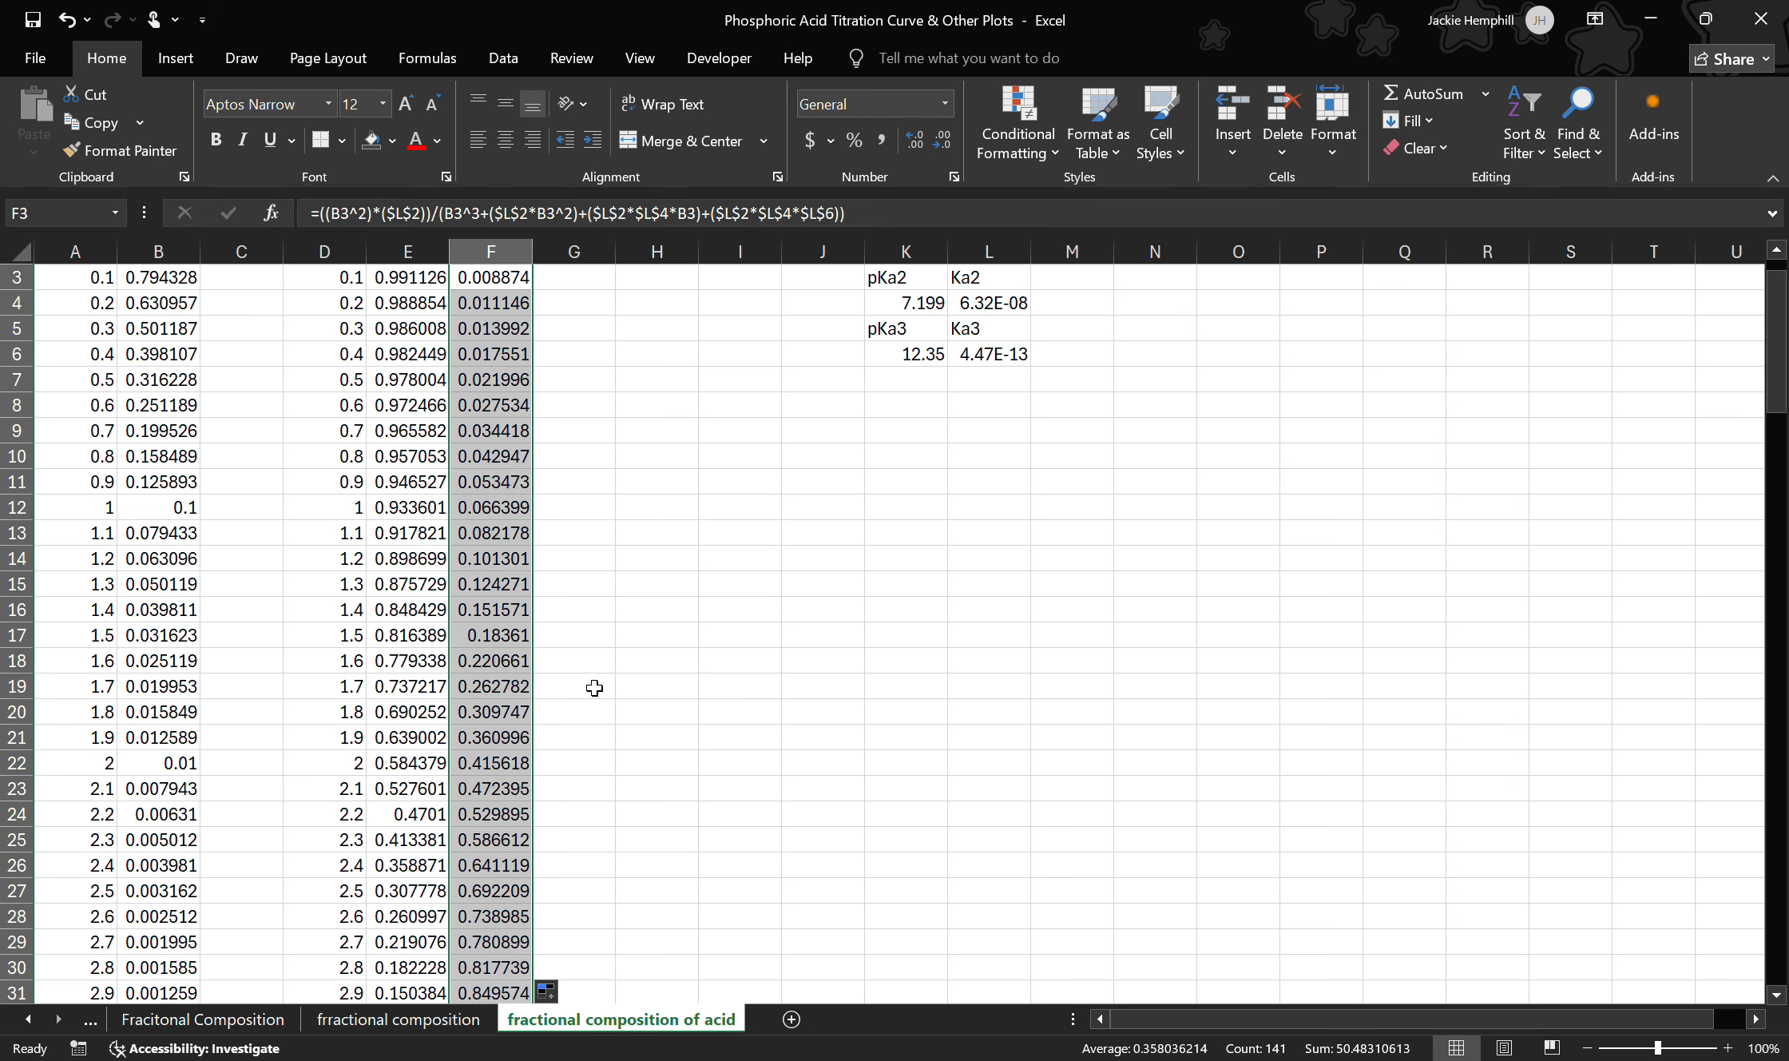
Step: Fill the α-HA2- and α-A3- formulas from G2 and H2 down their columns to row 142
{"action": "scroll", "coordinate": [594, 688], "scroll_direction": "up", "scroll_amount": 1}
{"action": "left_click", "coordinate": [591, 304]}
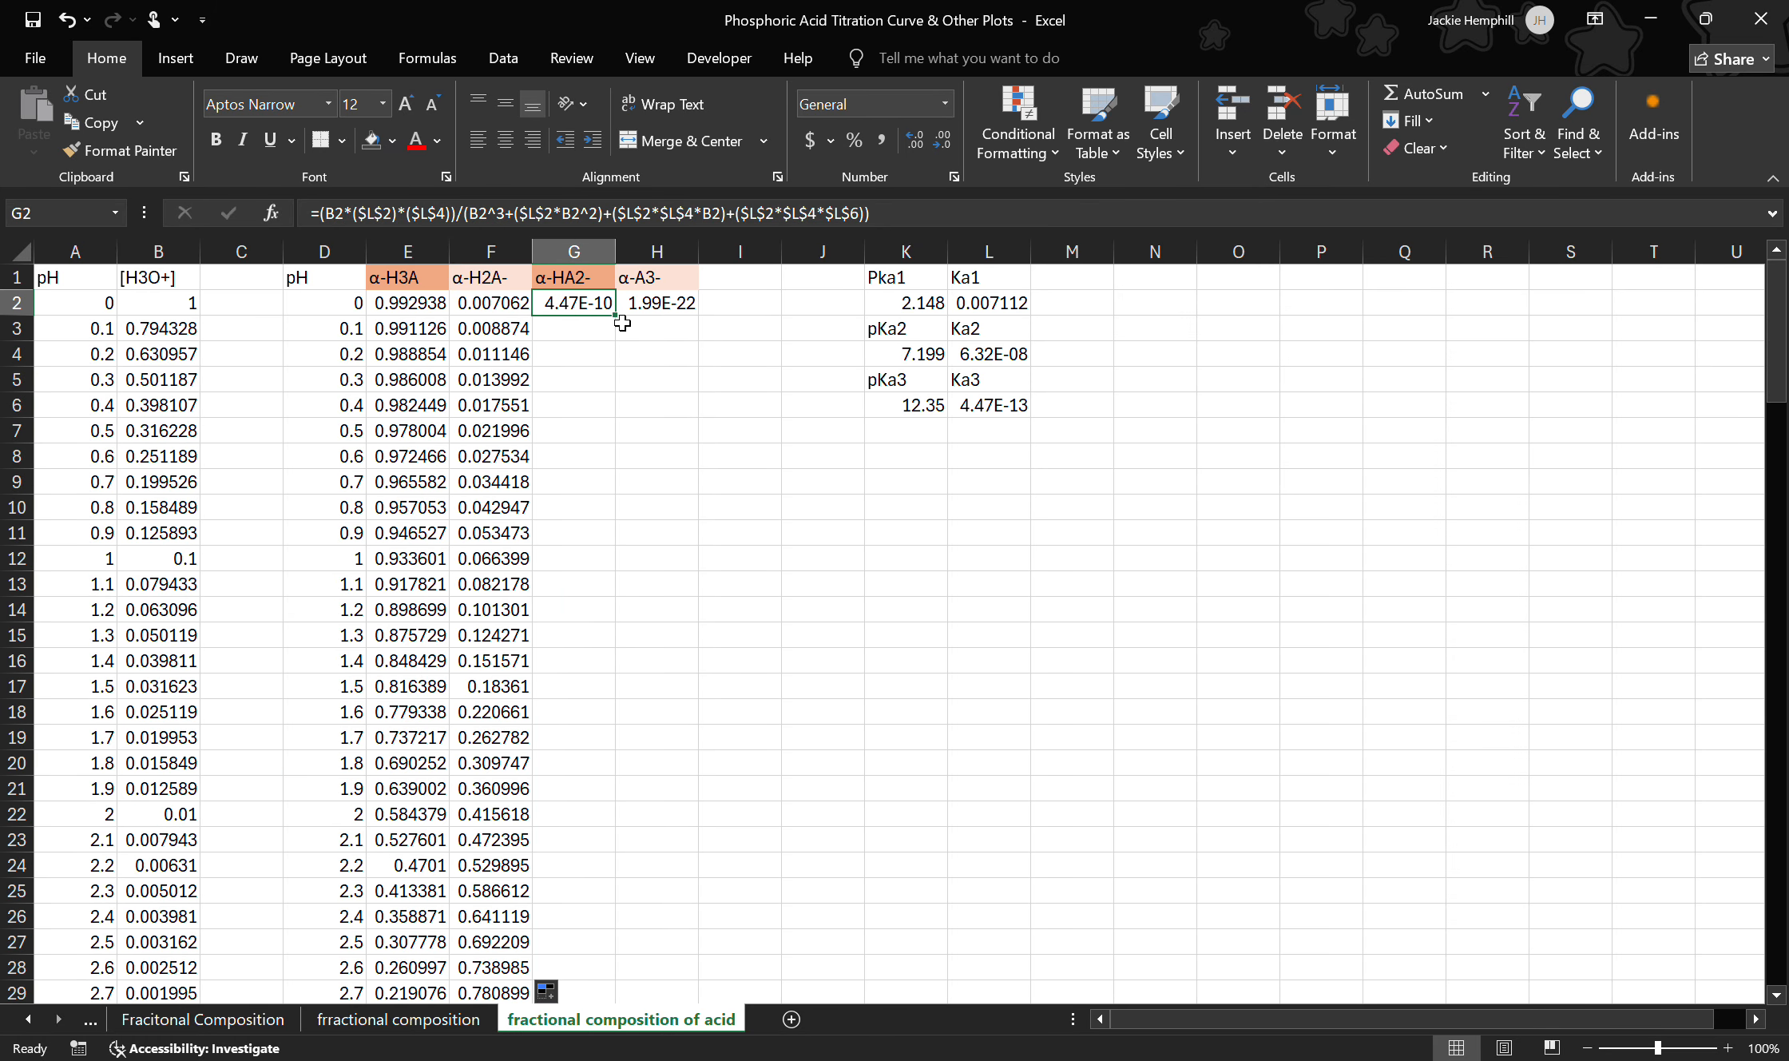
{"action": "mouse_move", "coordinate": [623, 322]}
{"action": "left_mouse_down"}
{"action": "mouse_move", "coordinate": [615, 996]}
{"action": "mouse_move", "coordinate": [607, 831]}
{"action": "mouse_move", "coordinate": [595, 998]}
{"action": "mouse_move", "coordinate": [601, 334]}
{"action": "left_mouse_up"}
{"action": "key", "text": "Return"}
{"action": "scroll", "coordinate": [727, 599], "scroll_direction": "up", "scroll_amount": 1}
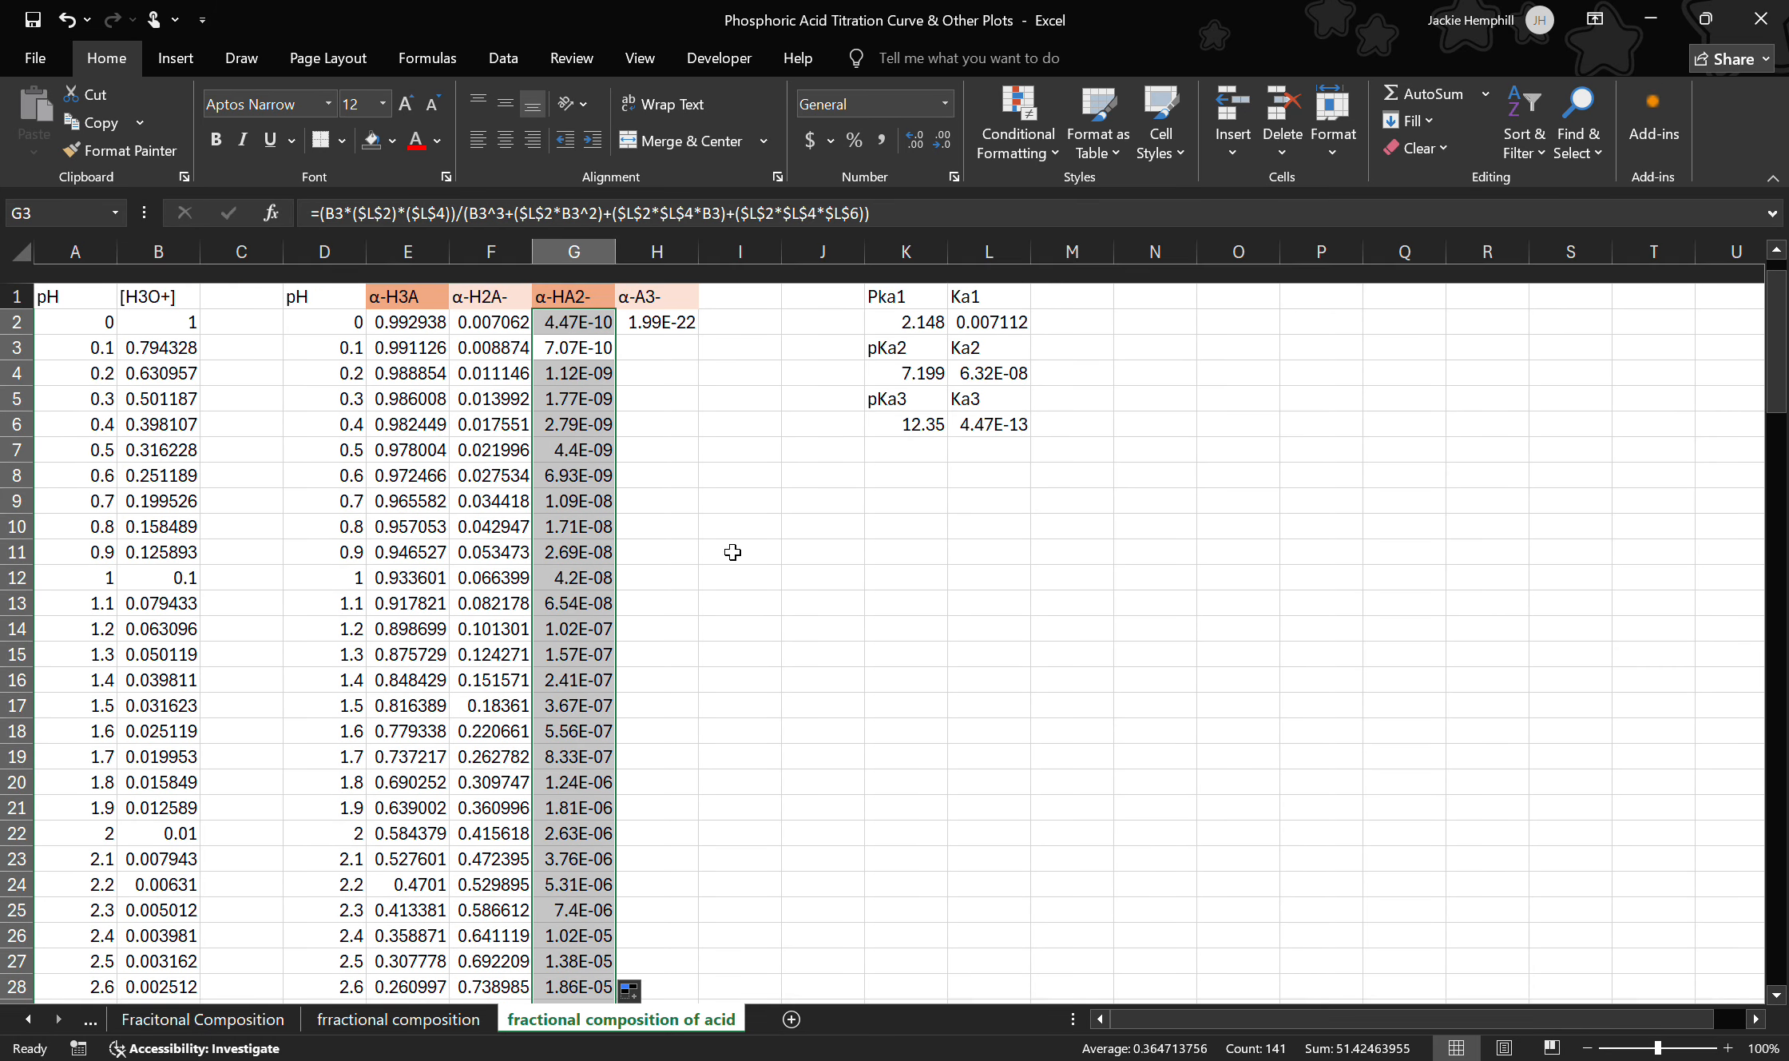
{"action": "left_click", "coordinate": [679, 305]}
{"action": "left_click_drag", "start_coordinate": [696, 317], "coordinate": [676, 971]}
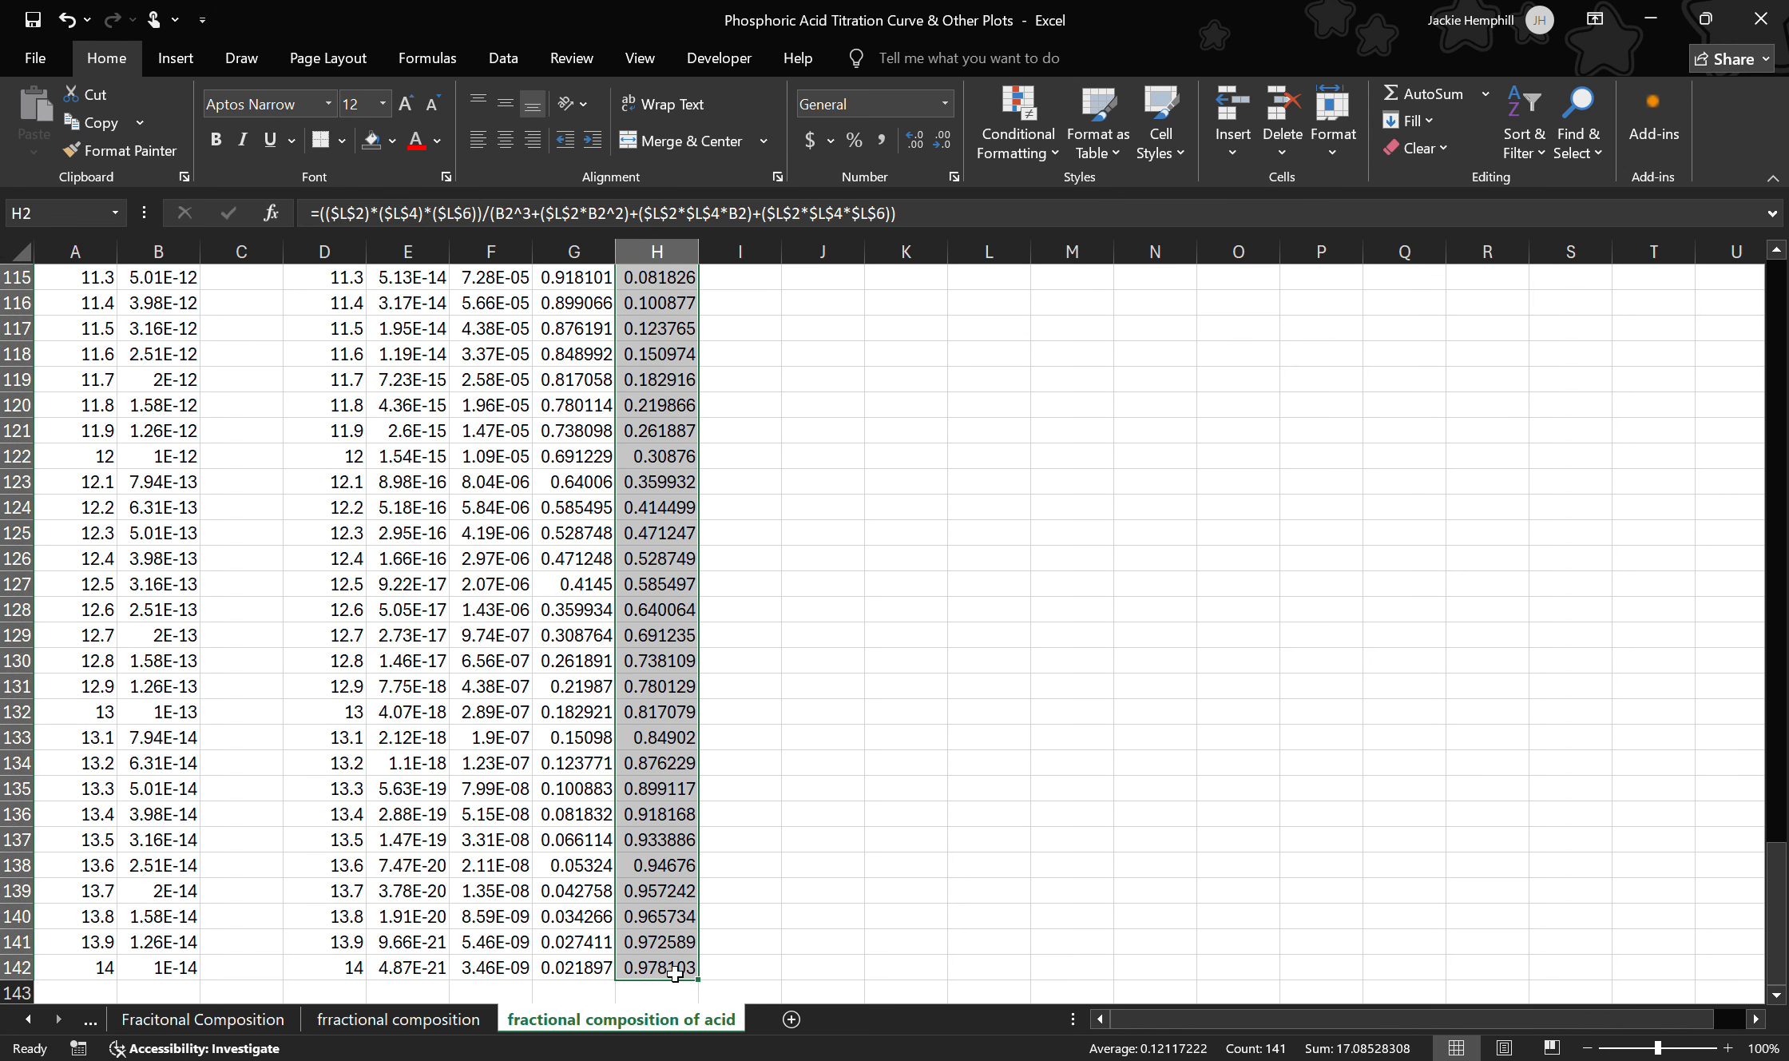
{"action": "key", "text": "Return"}
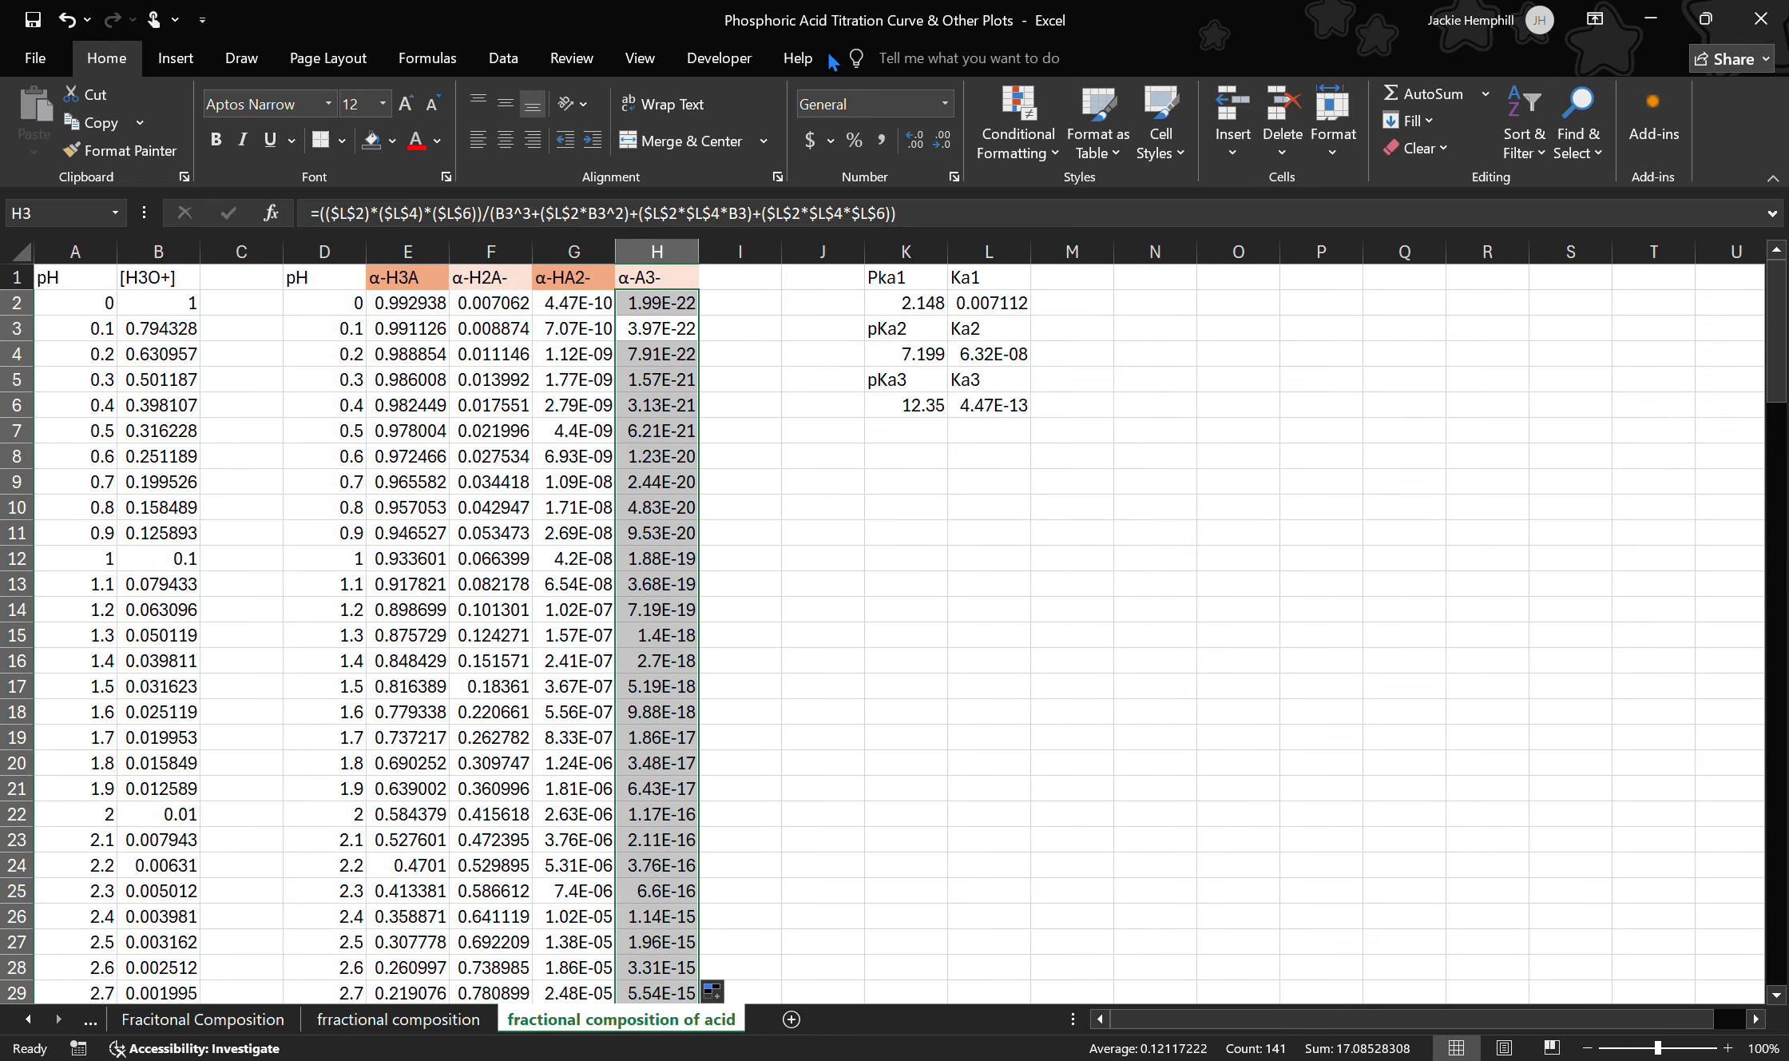
Step: Review the filled alpha columns across the pH rows of the fractional composition of acid sheet
{"action": "left_click", "coordinate": [770, 60]}
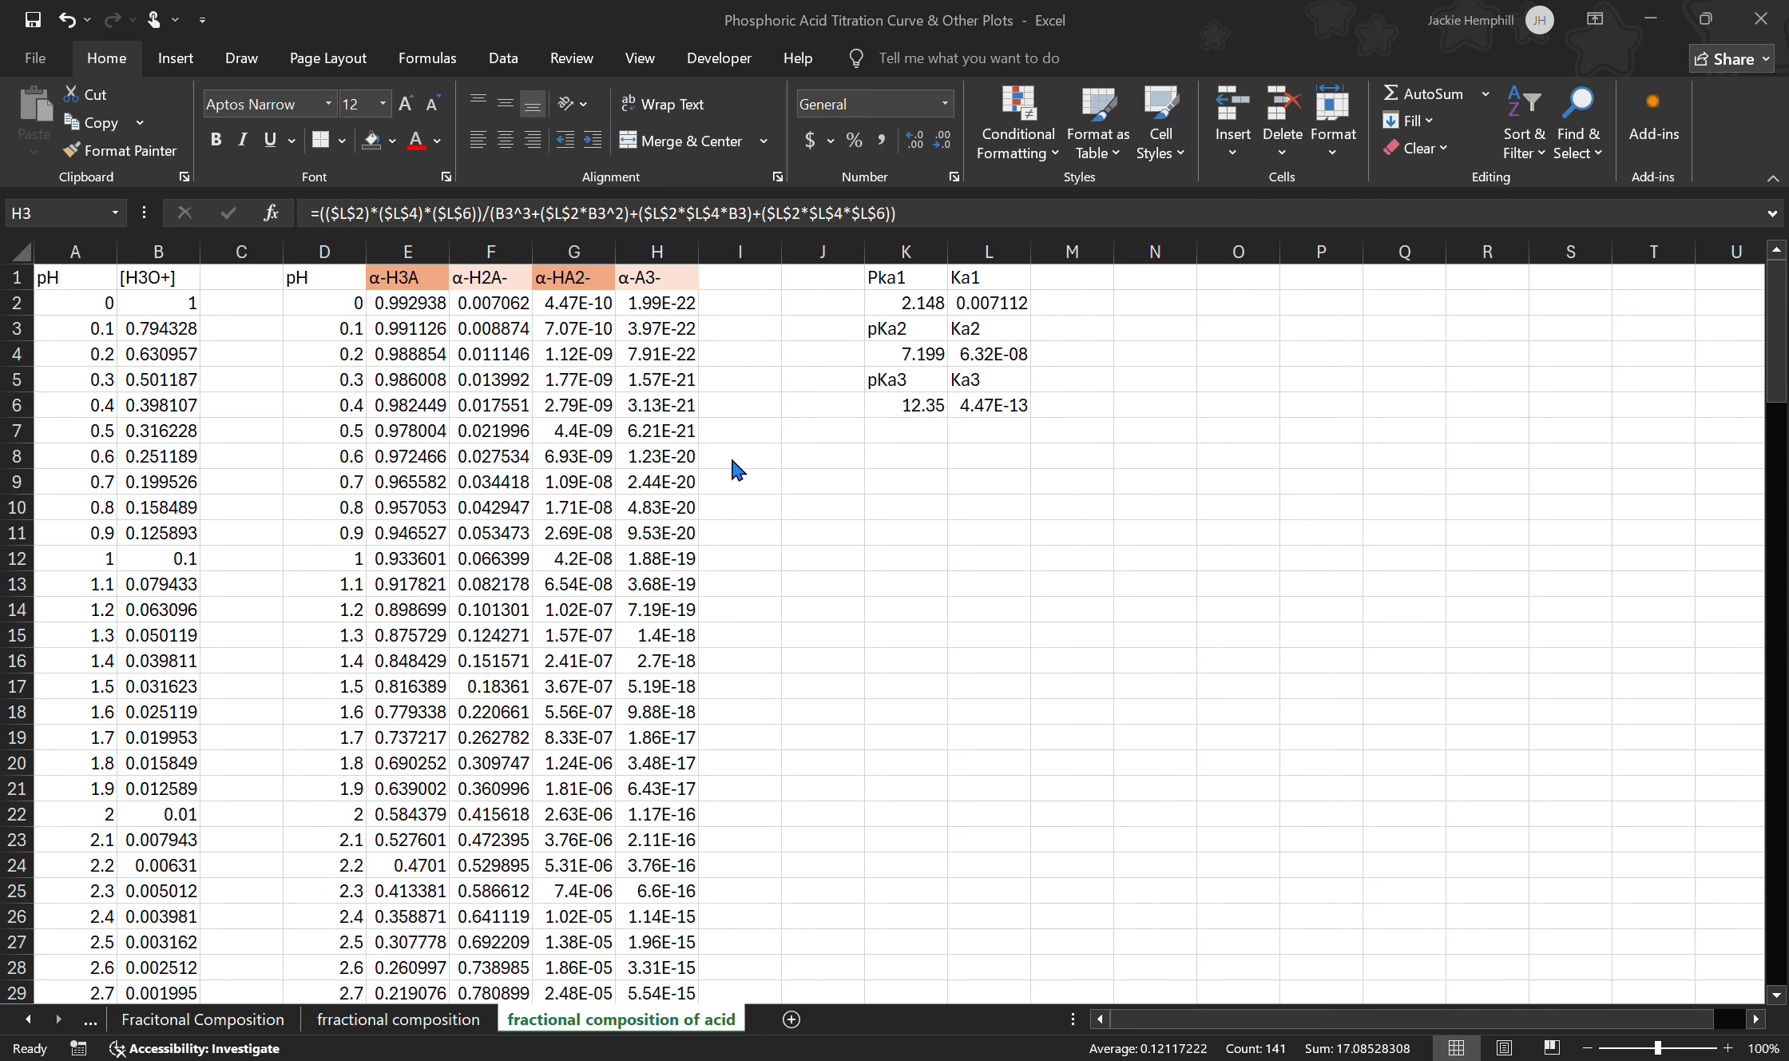
{"action": "scroll", "coordinate": [667, 512], "scroll_direction": "down", "scroll_amount": 20}
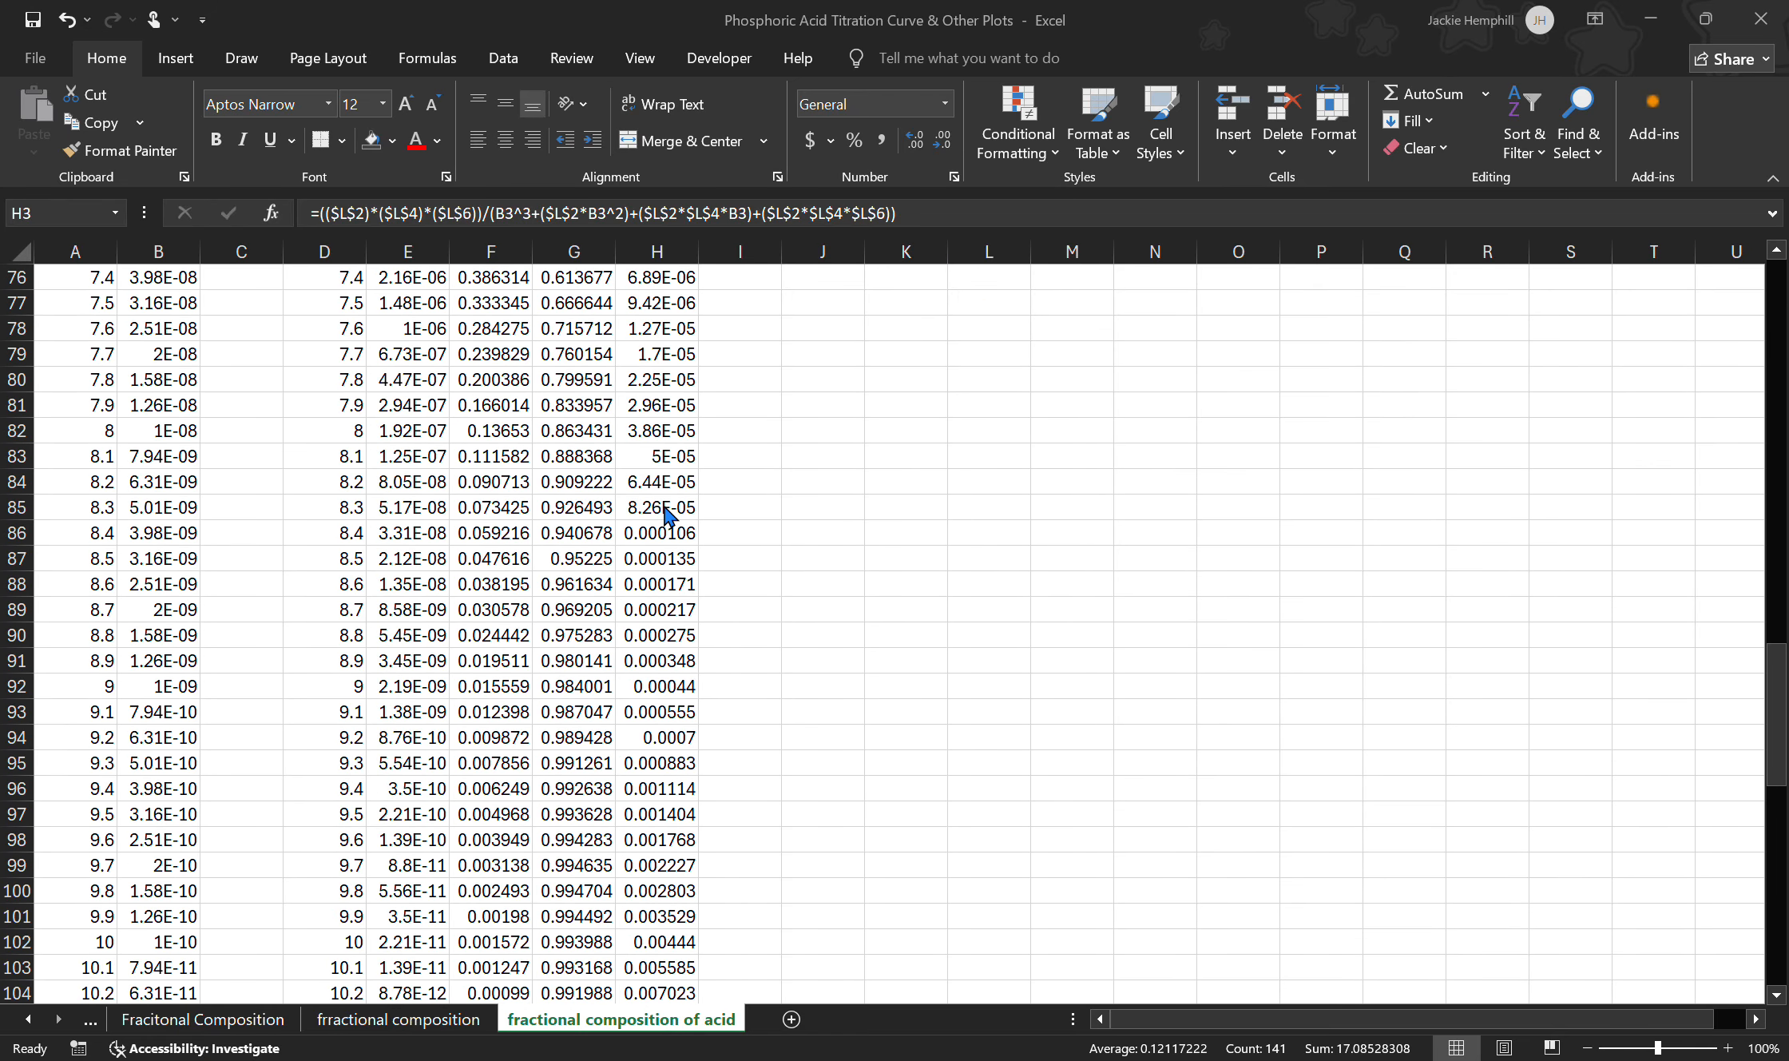
{"action": "scroll", "coordinate": [672, 512], "scroll_direction": "down", "scroll_amount": 7}
{"action": "scroll", "coordinate": [639, 528], "scroll_direction": "up", "scroll_amount": 20}
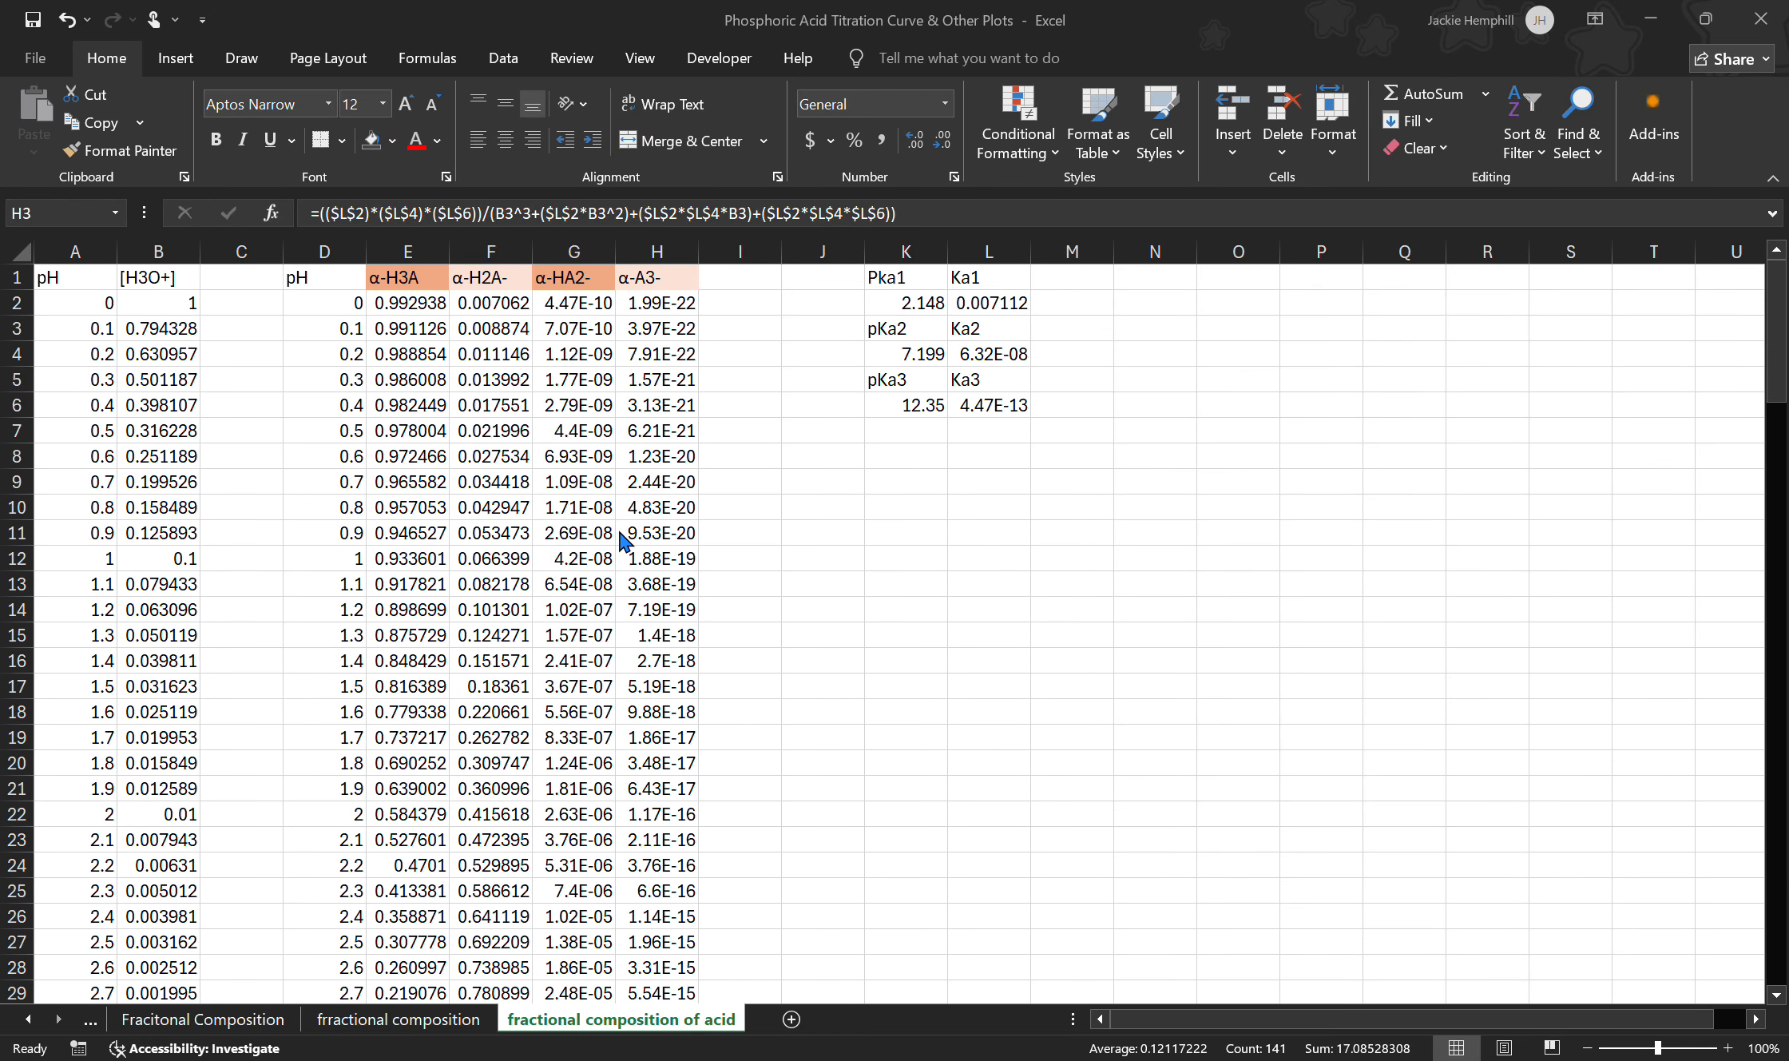
Step: Insert a marker-only scatter chart from the pH and alpha values in D2:H142
{"action": "left_click", "coordinate": [319, 305]}
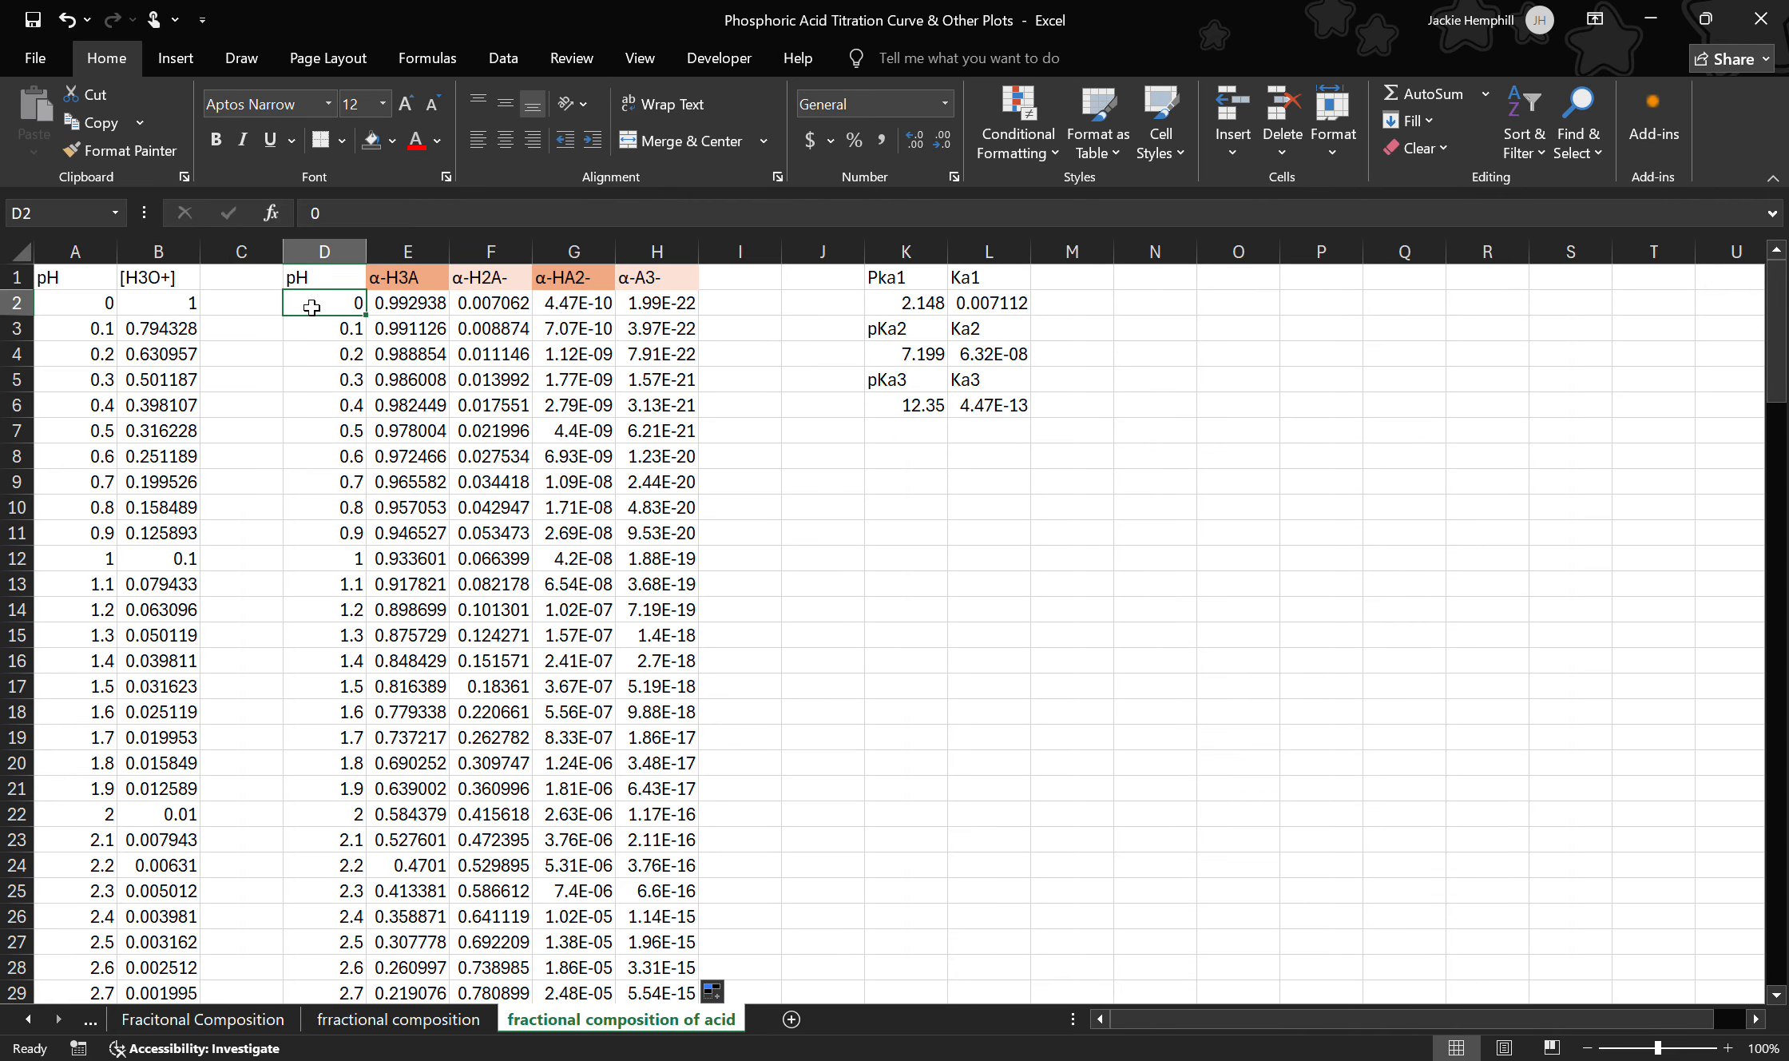
{"action": "left_click_drag", "start_coordinate": [319, 305], "coordinate": [655, 944]}
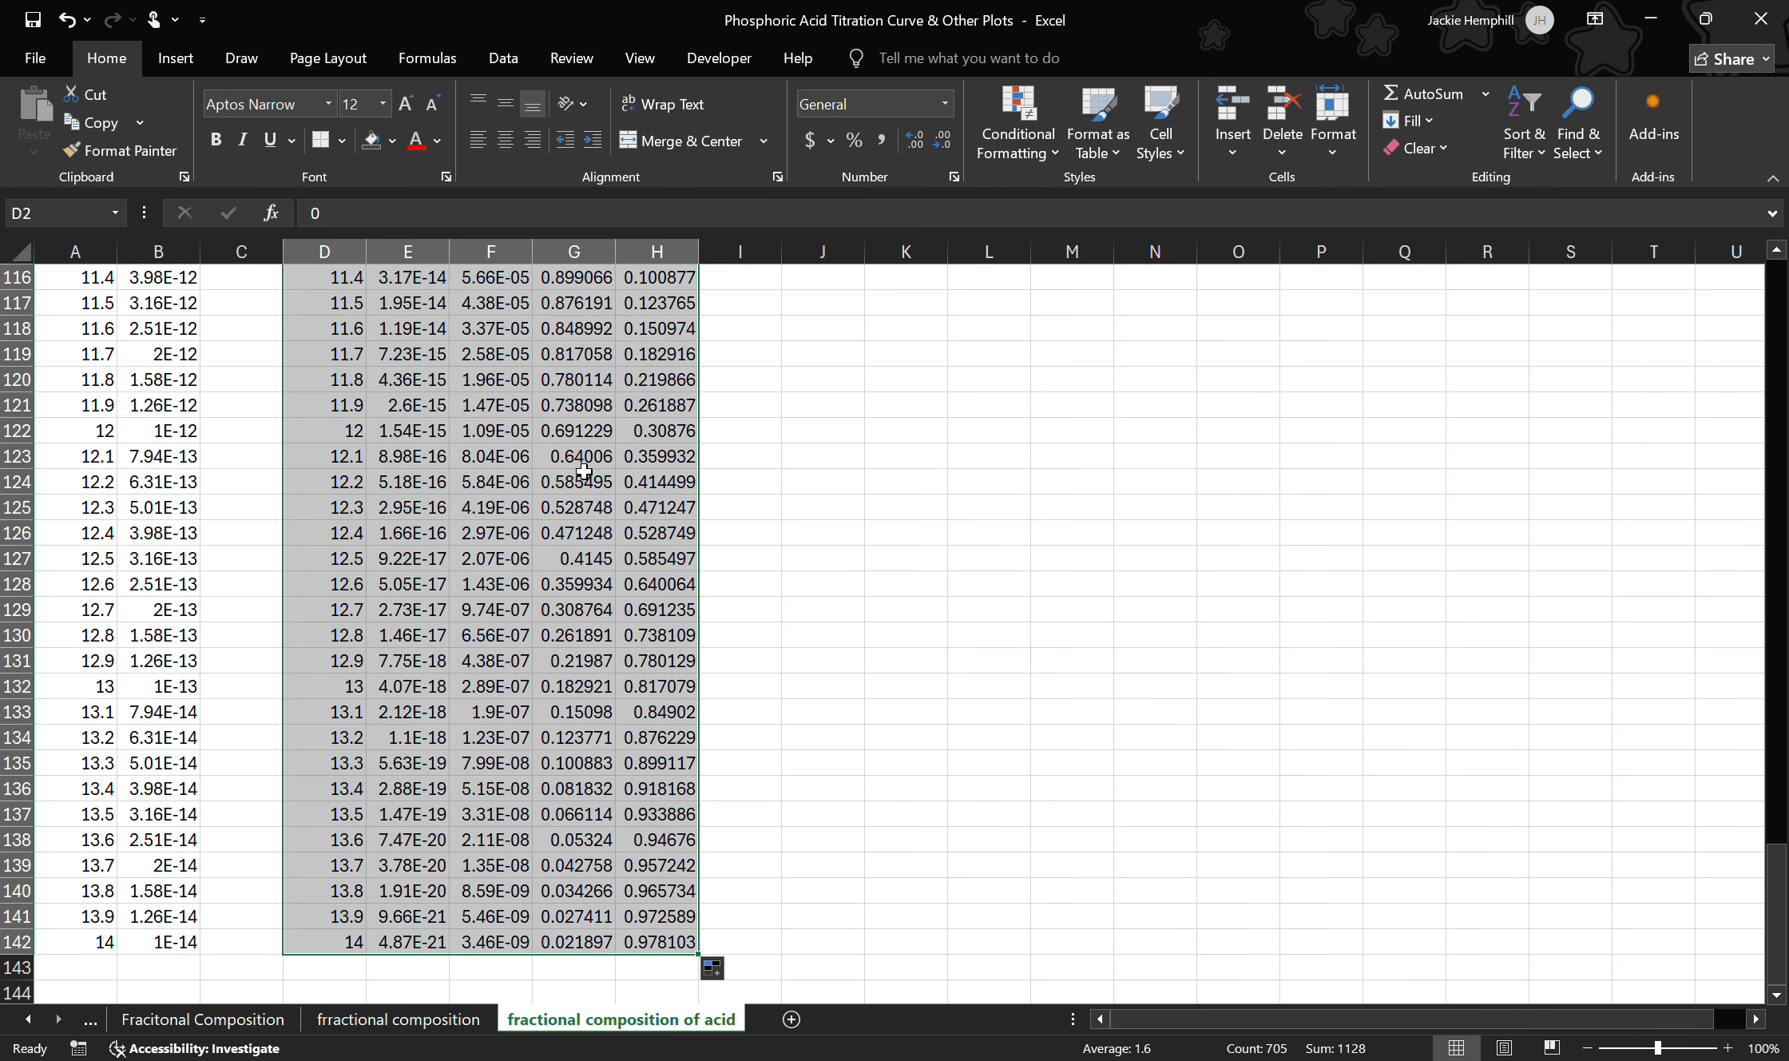
{"action": "left_click", "coordinate": [176, 58]}
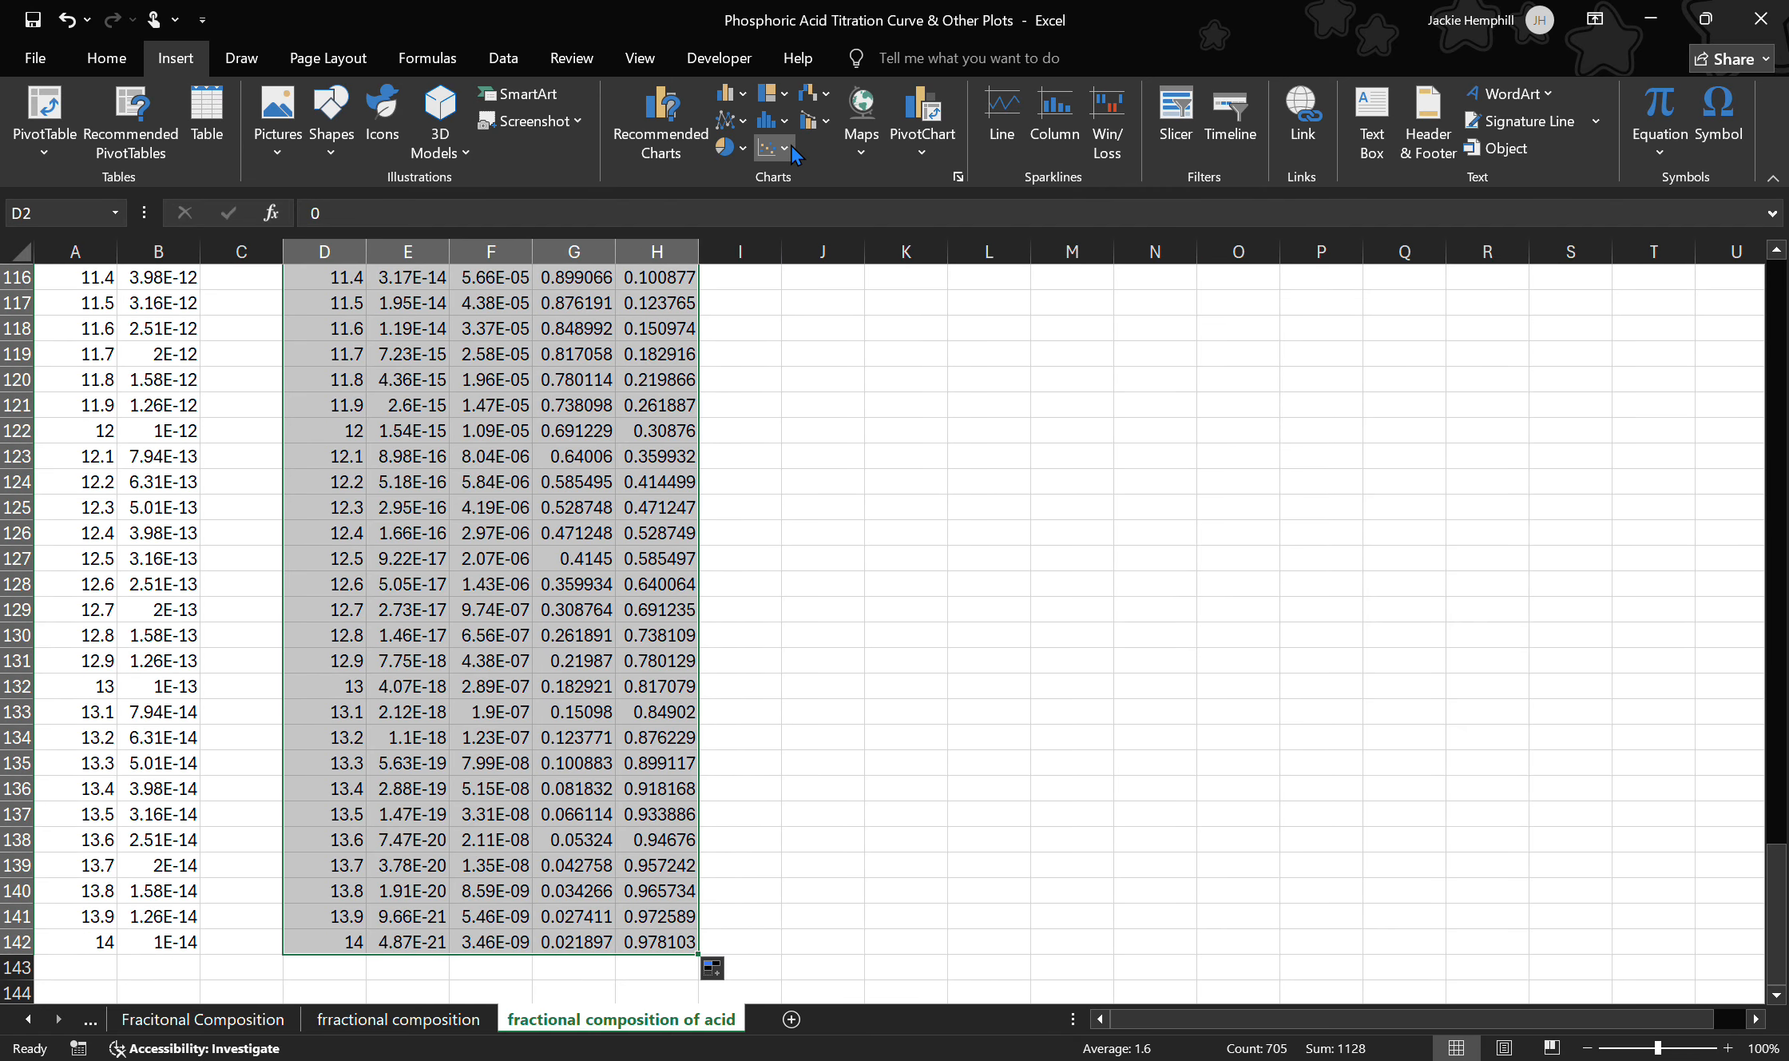
{"action": "left_click", "coordinate": [789, 147]}
{"action": "left_click", "coordinate": [799, 222]}
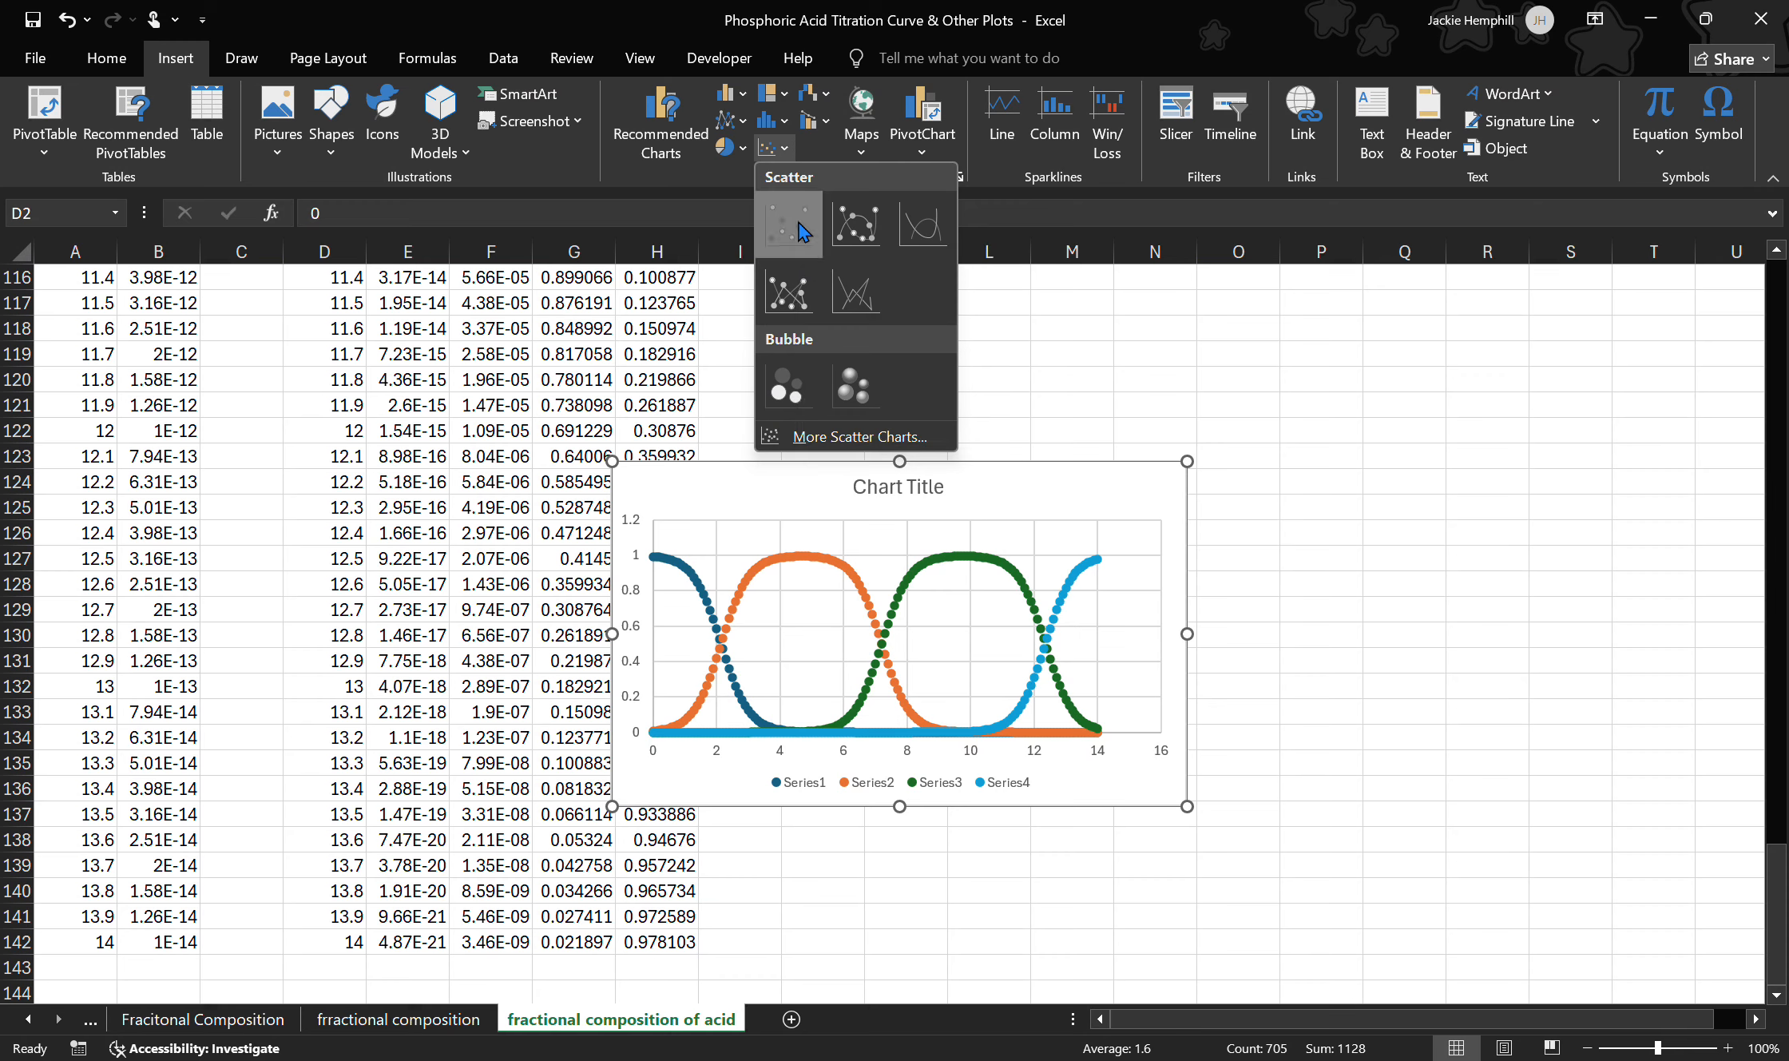
Step: Move the chart up beneath the pKa and Ka constants and enlarge it to about 6 by 3.9 inches
{"action": "mouse_move", "coordinate": [997, 478]}
{"action": "left_mouse_down"}
{"action": "mouse_move", "coordinate": [1112, 460]}
{"action": "mouse_move", "coordinate": [1120, 351]}
{"action": "mouse_move", "coordinate": [1183, 355]}
{"action": "mouse_move", "coordinate": [1208, 236]}
{"action": "left_mouse_up"}
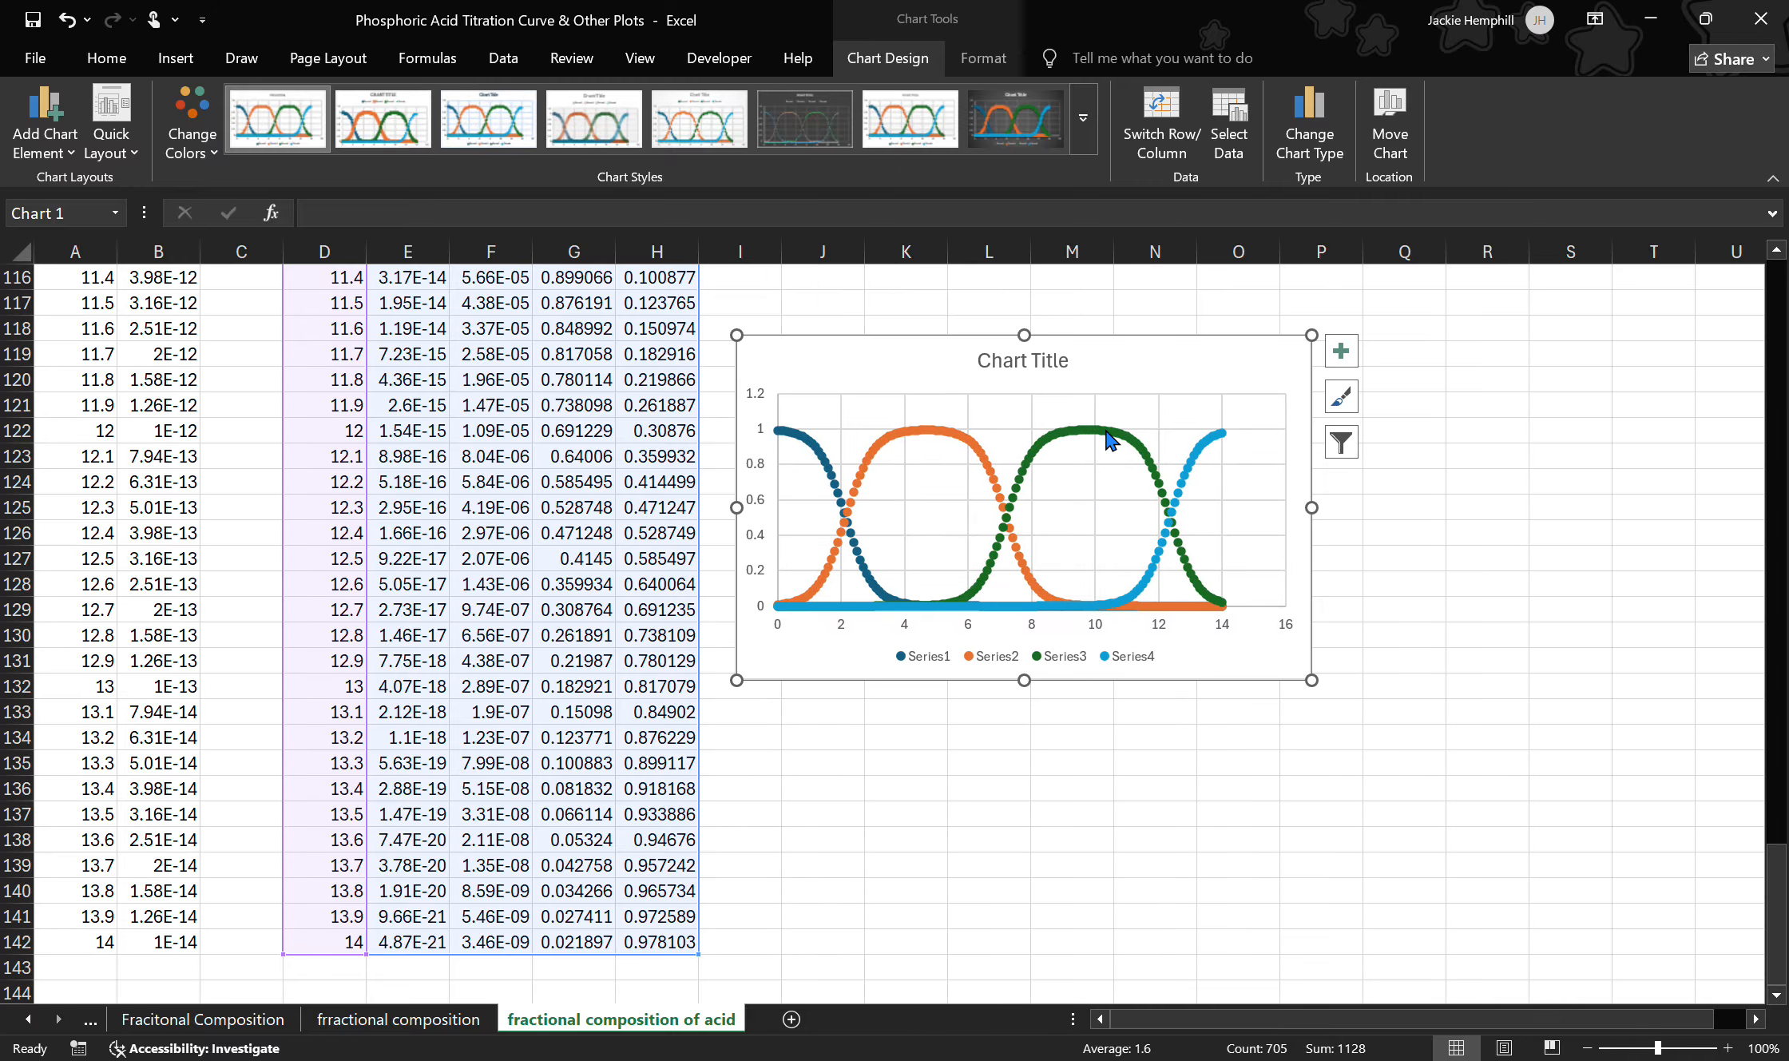
{"action": "scroll", "coordinate": [1106, 432], "scroll_direction": "down", "scroll_amount": 4}
{"action": "scroll", "coordinate": [446, 521], "scroll_direction": "up", "scroll_amount": 20}
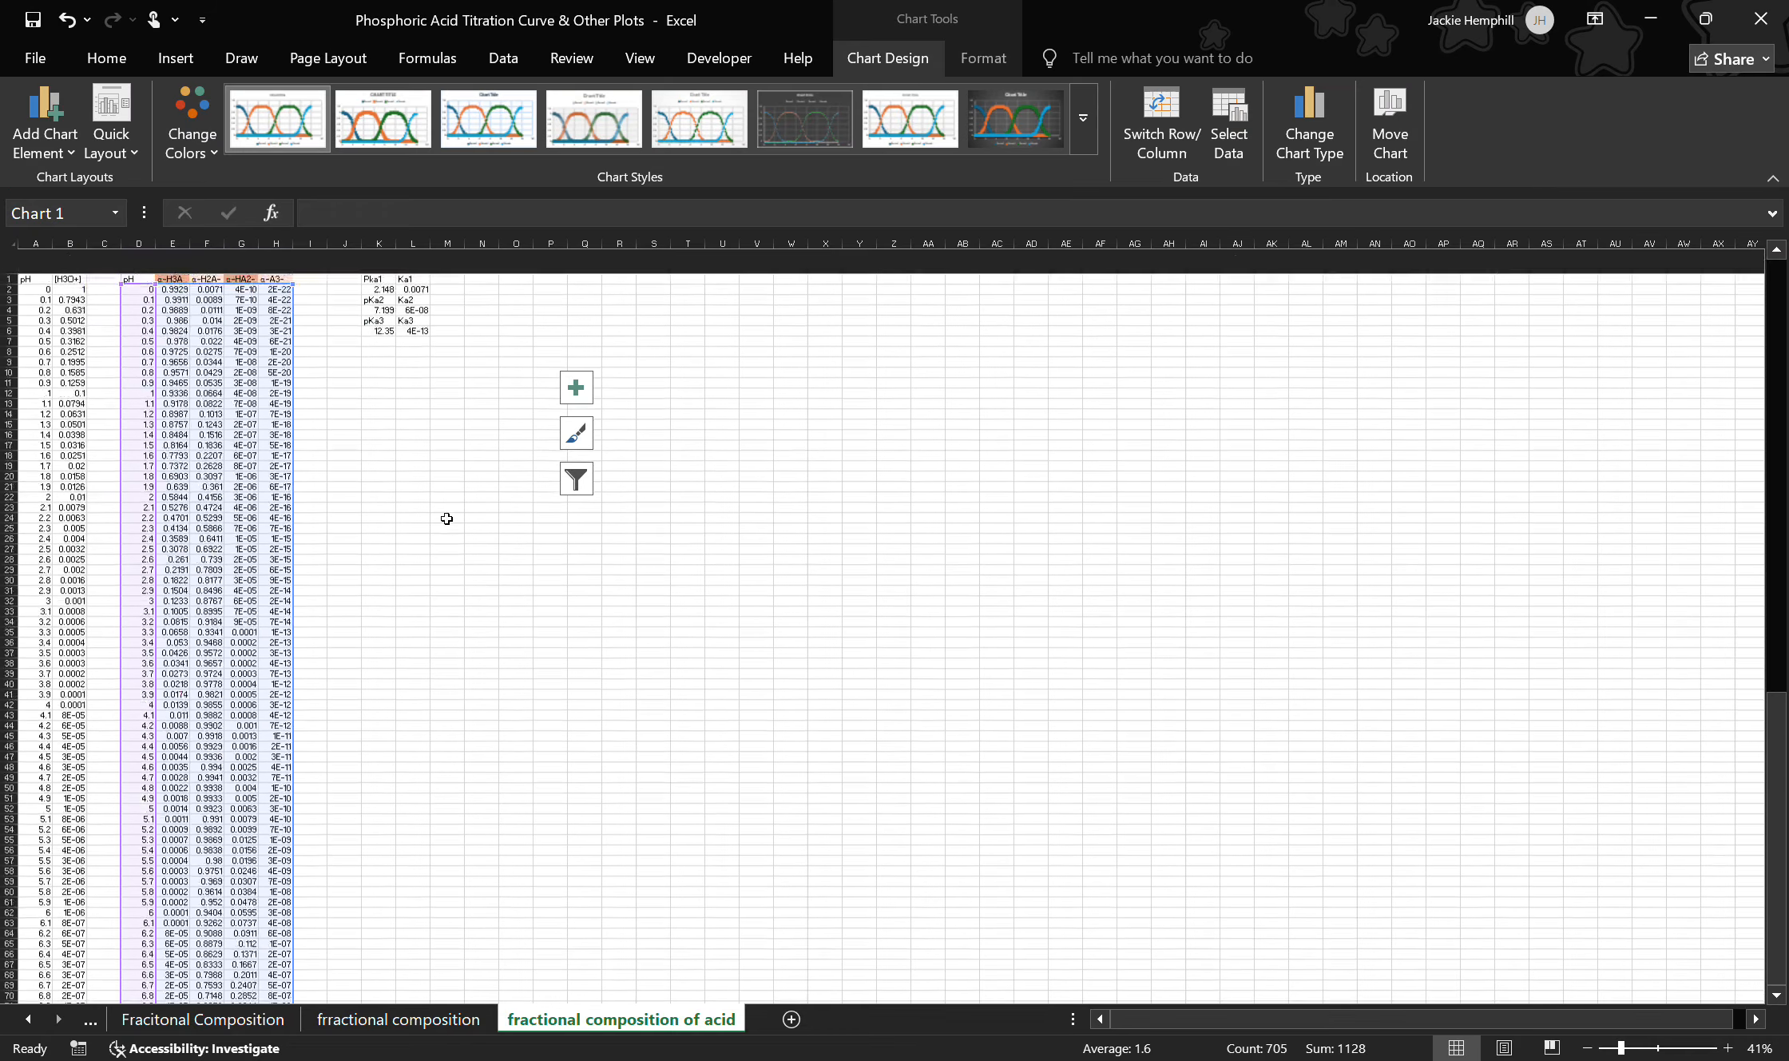
{"action": "scroll", "coordinate": [484, 563], "scroll_direction": "down", "scroll_amount": 17}
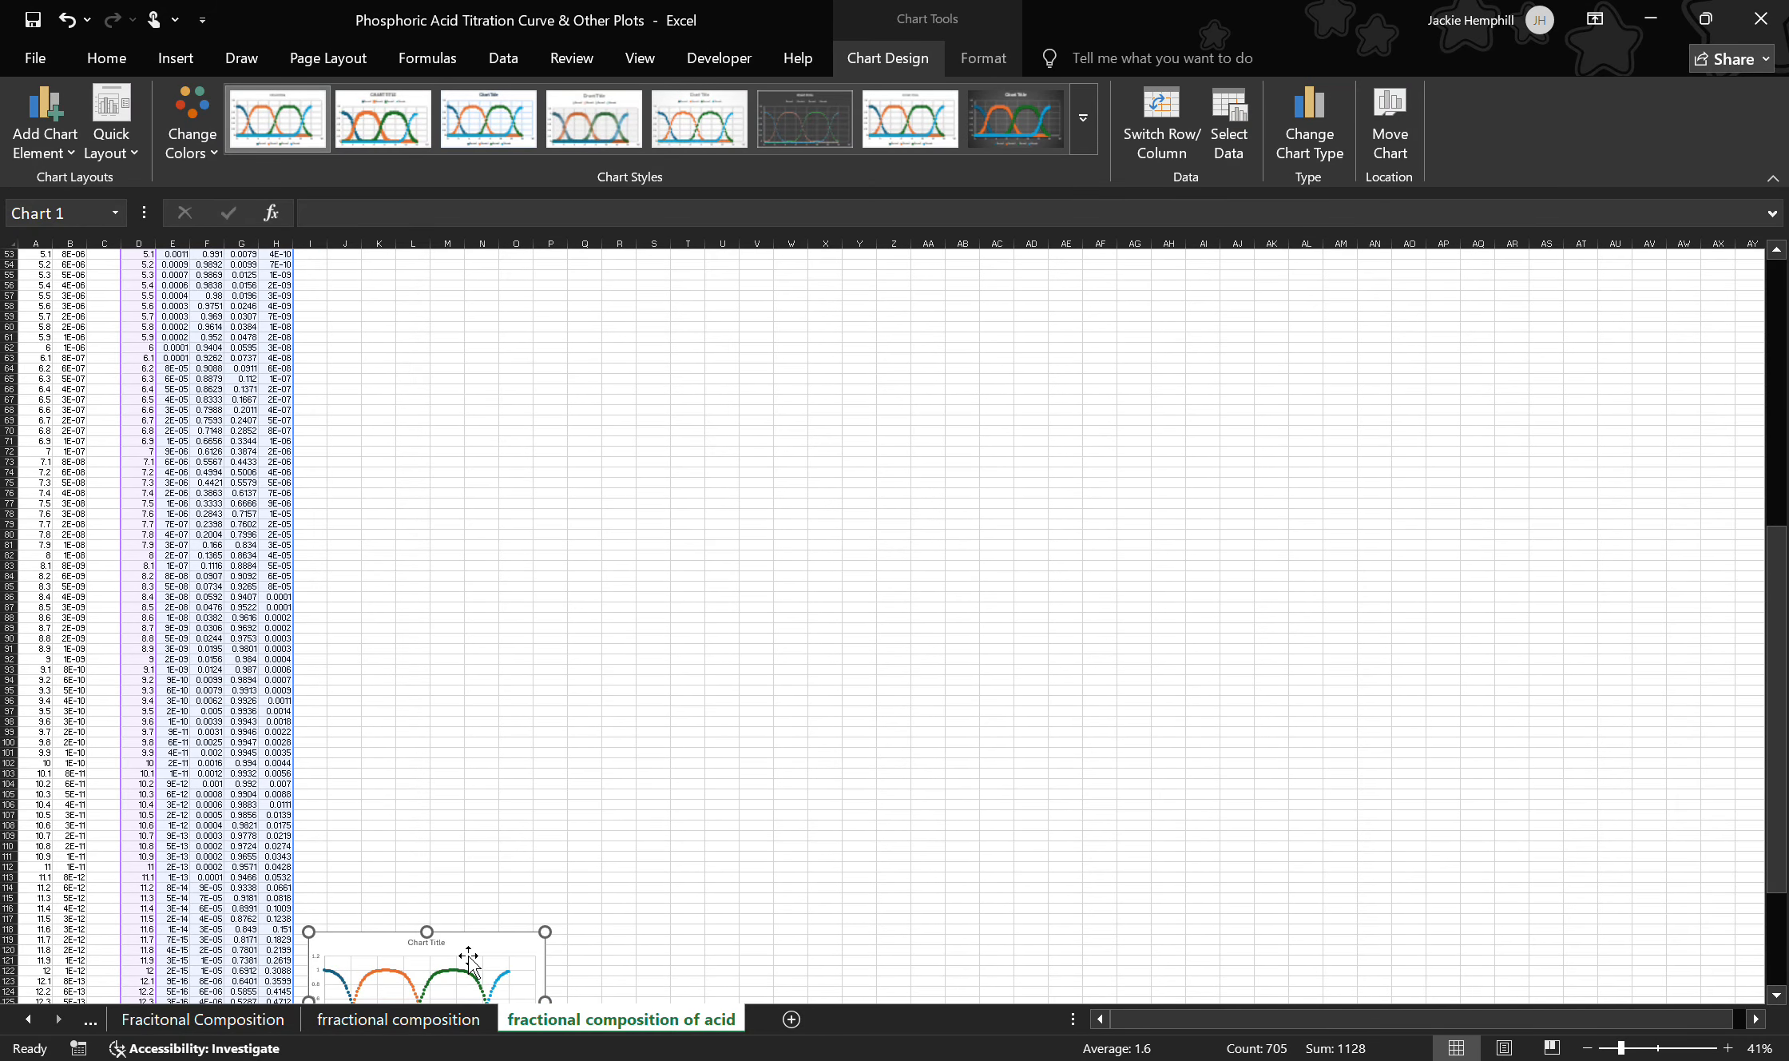
{"action": "left_click_drag", "start_coordinate": [468, 944], "coordinate": [549, 291]}
{"action": "scroll", "coordinate": [517, 478], "scroll_direction": "up", "scroll_amount": 15}
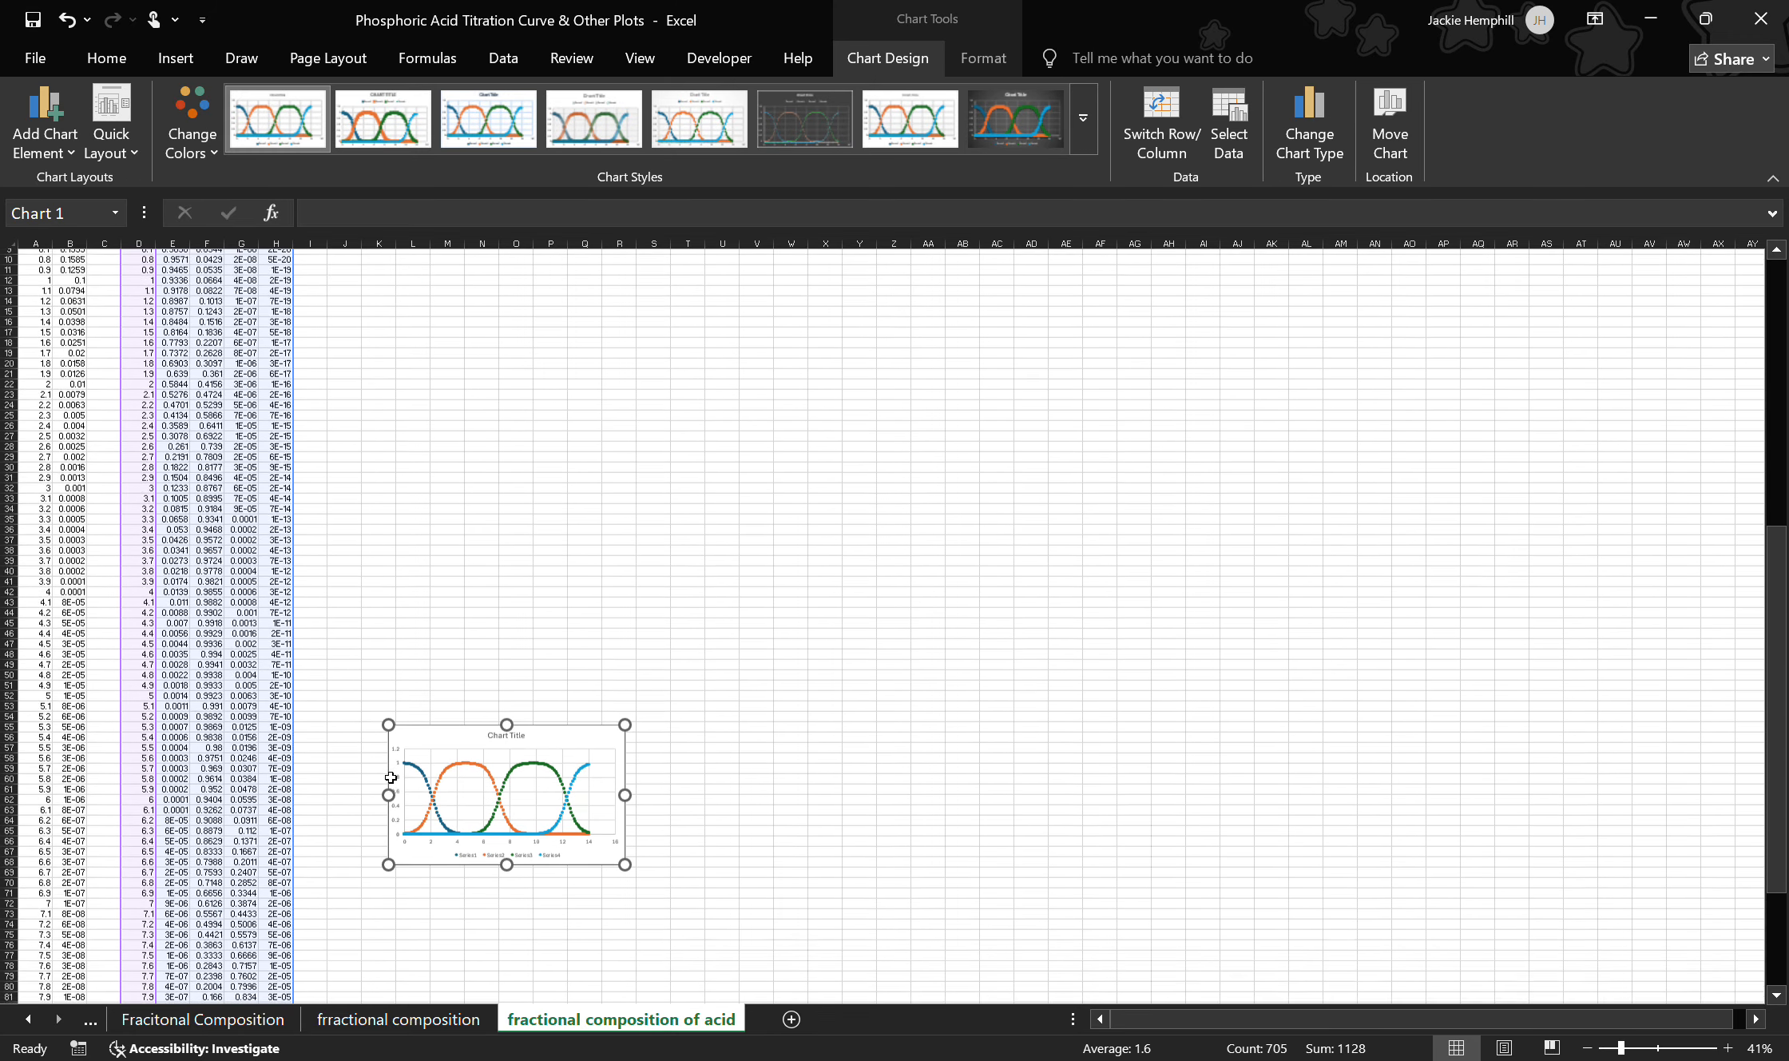
{"action": "left_click_drag", "start_coordinate": [576, 746], "coordinate": [524, 233]}
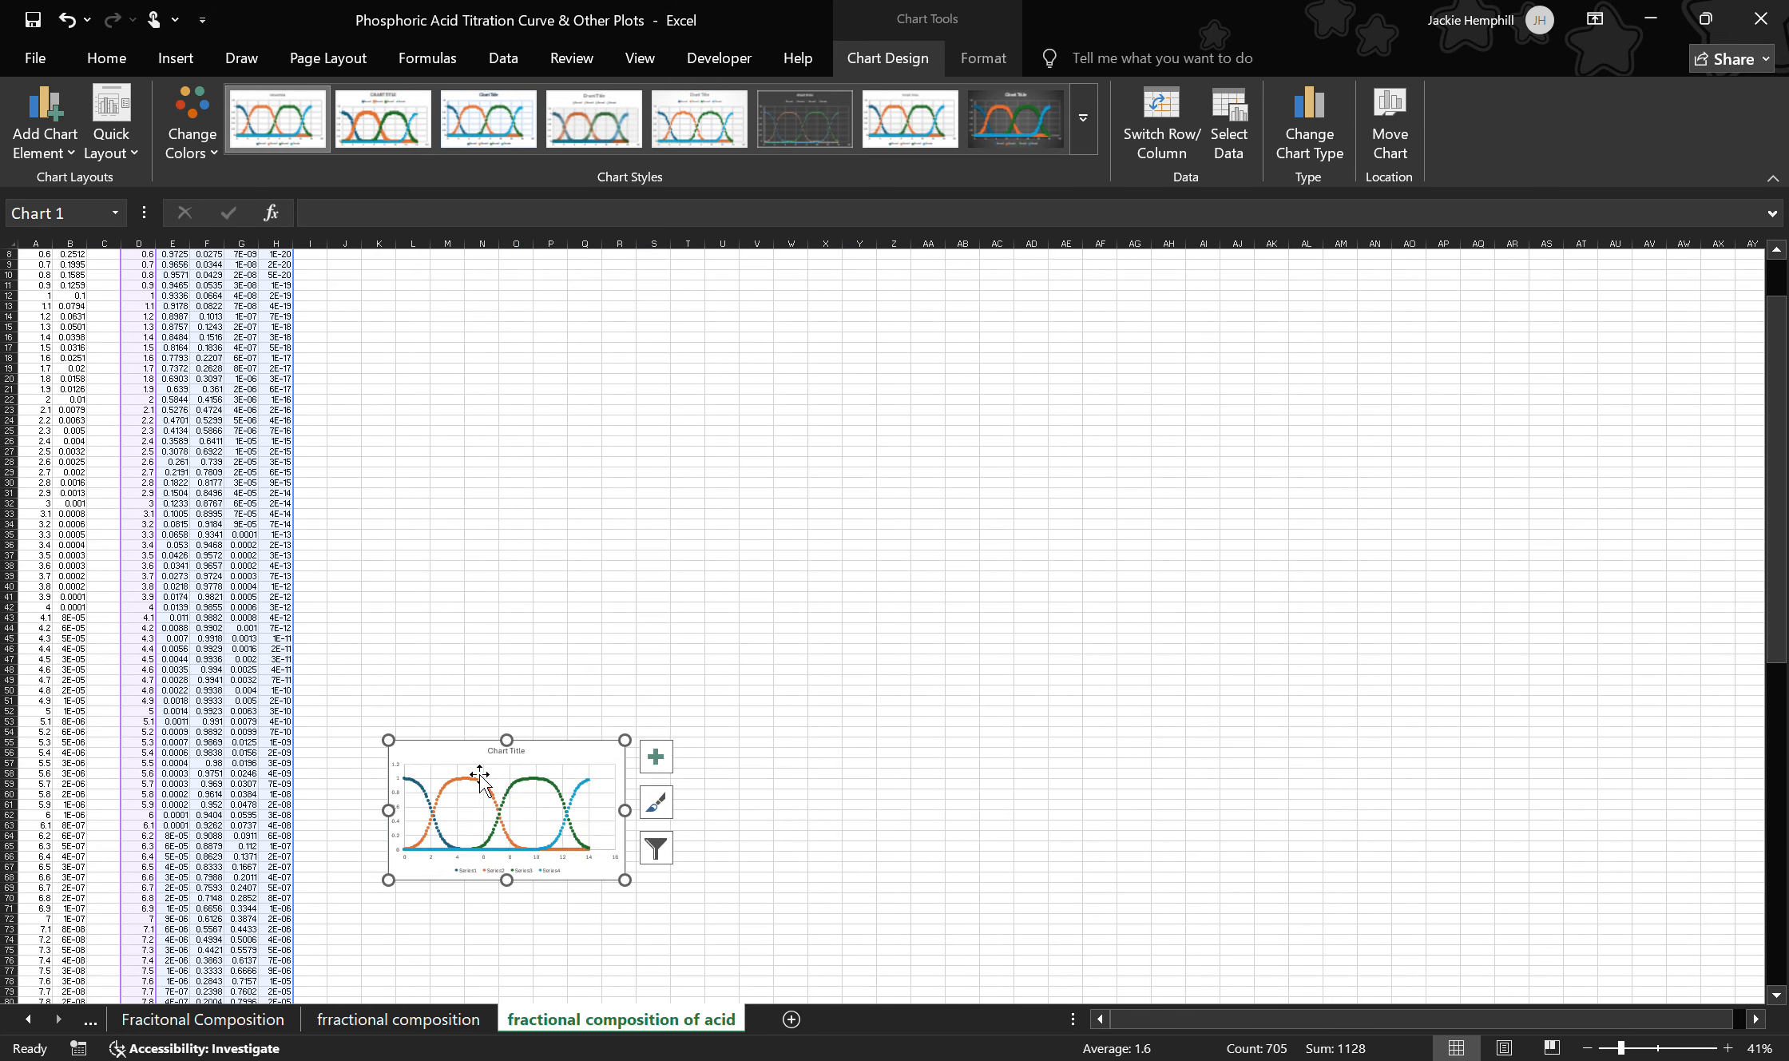
{"action": "scroll", "coordinate": [479, 774], "scroll_direction": "up", "scroll_amount": 3}
{"action": "left_click_drag", "start_coordinate": [559, 824], "coordinate": [543, 345]}
{"action": "left_click_drag", "start_coordinate": [599, 471], "coordinate": [647, 513]}
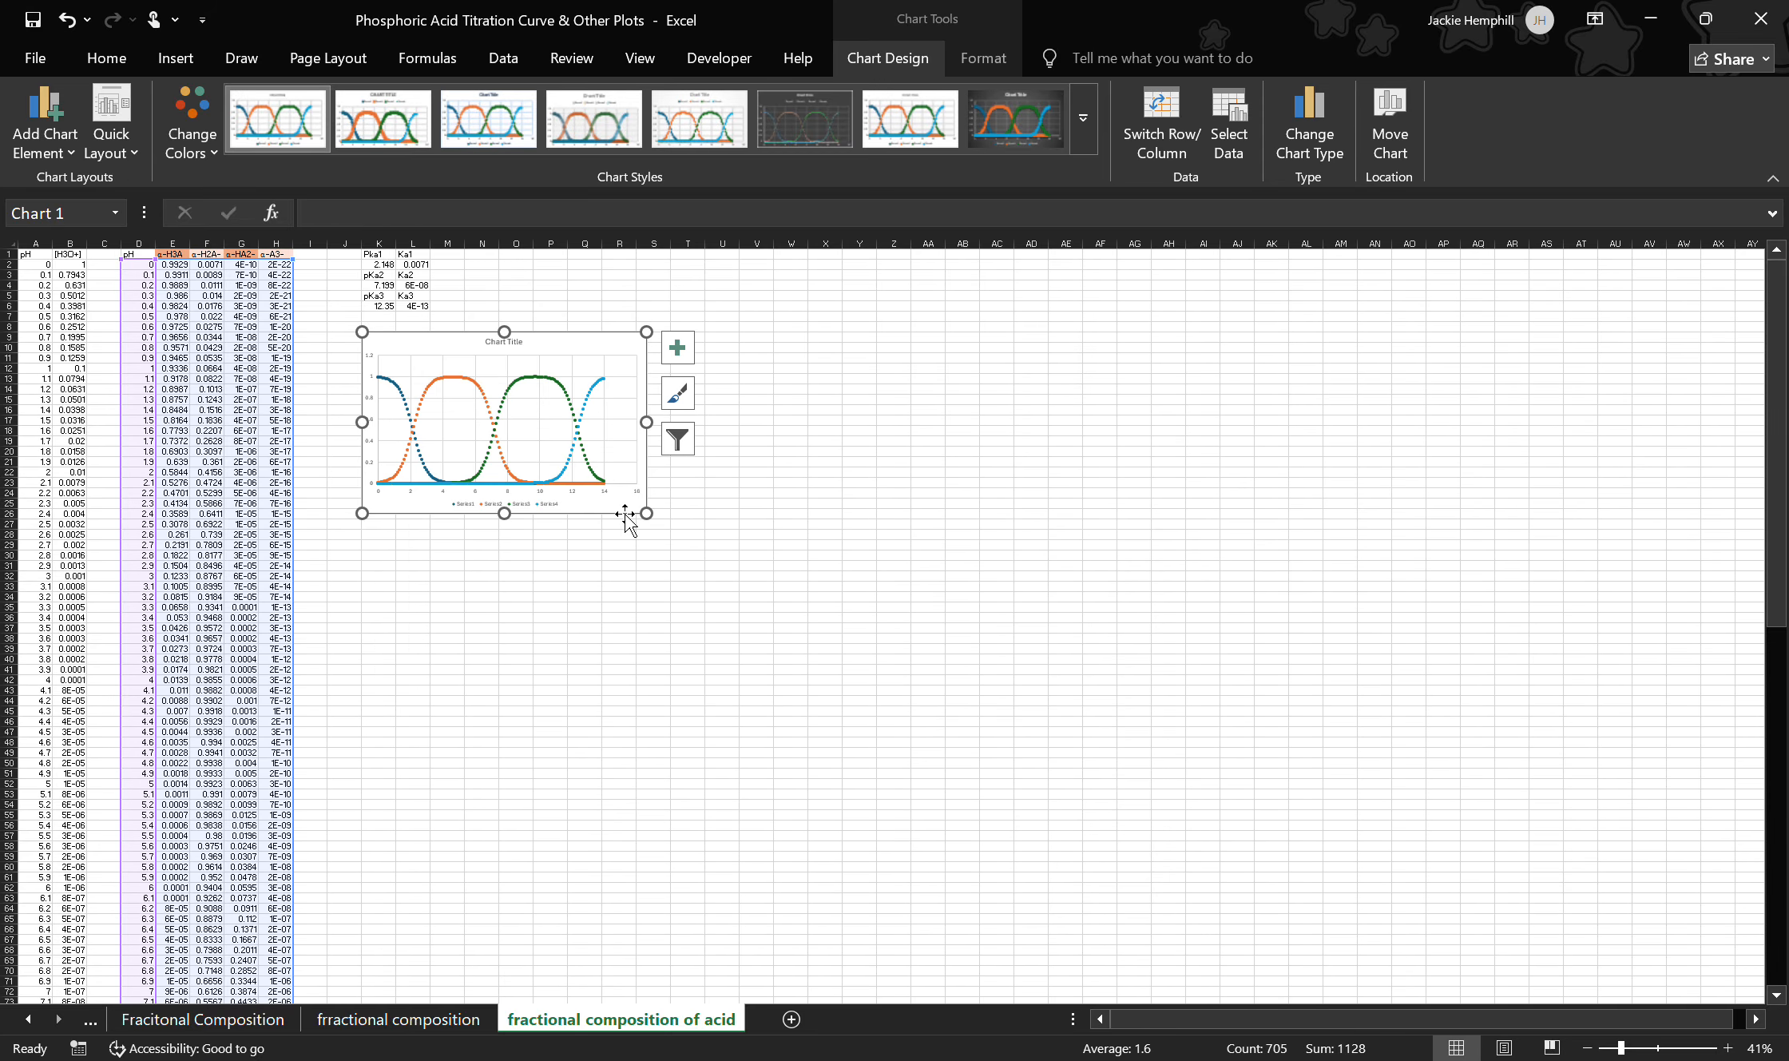
{"action": "scroll", "coordinate": [564, 392], "scroll_direction": "up", "scroll_amount": 4, "text": "ctrl"}
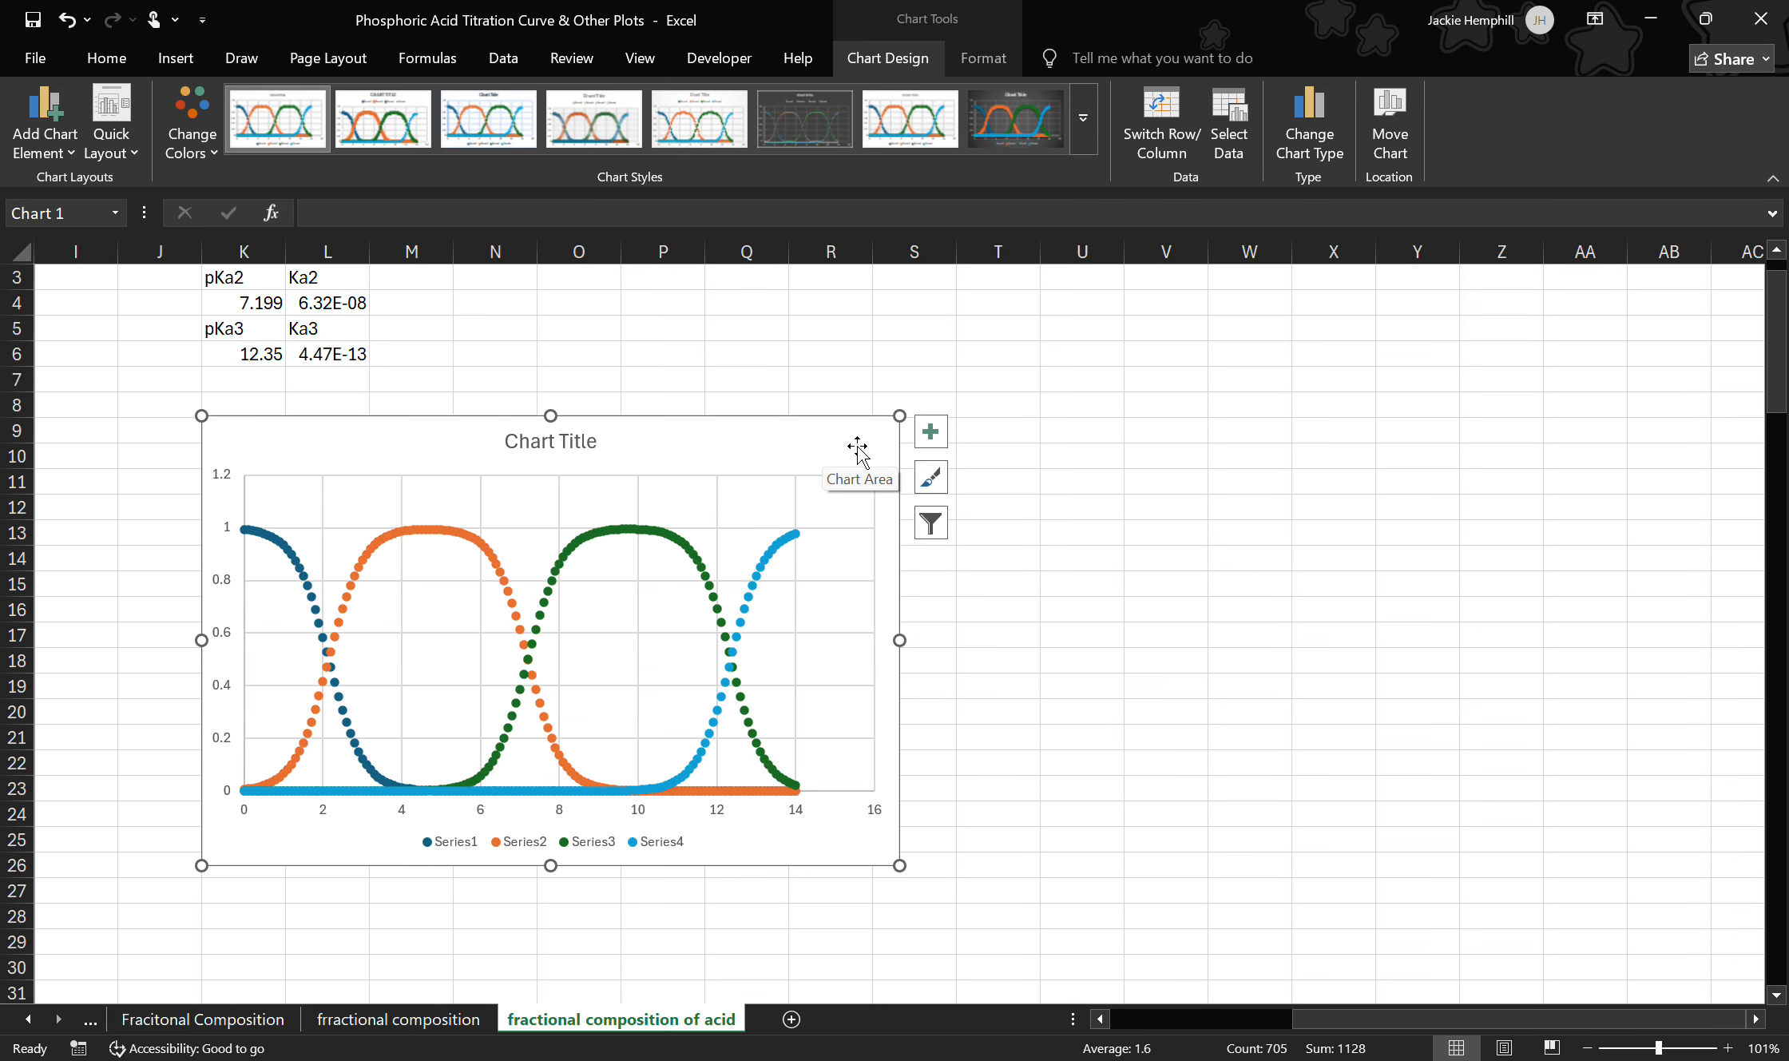
Step: Change the chart type to Scatter with Smooth Lines, keeping pH on the horizontal axis and the four alpha series
{"action": "left_click", "coordinate": [1326, 148]}
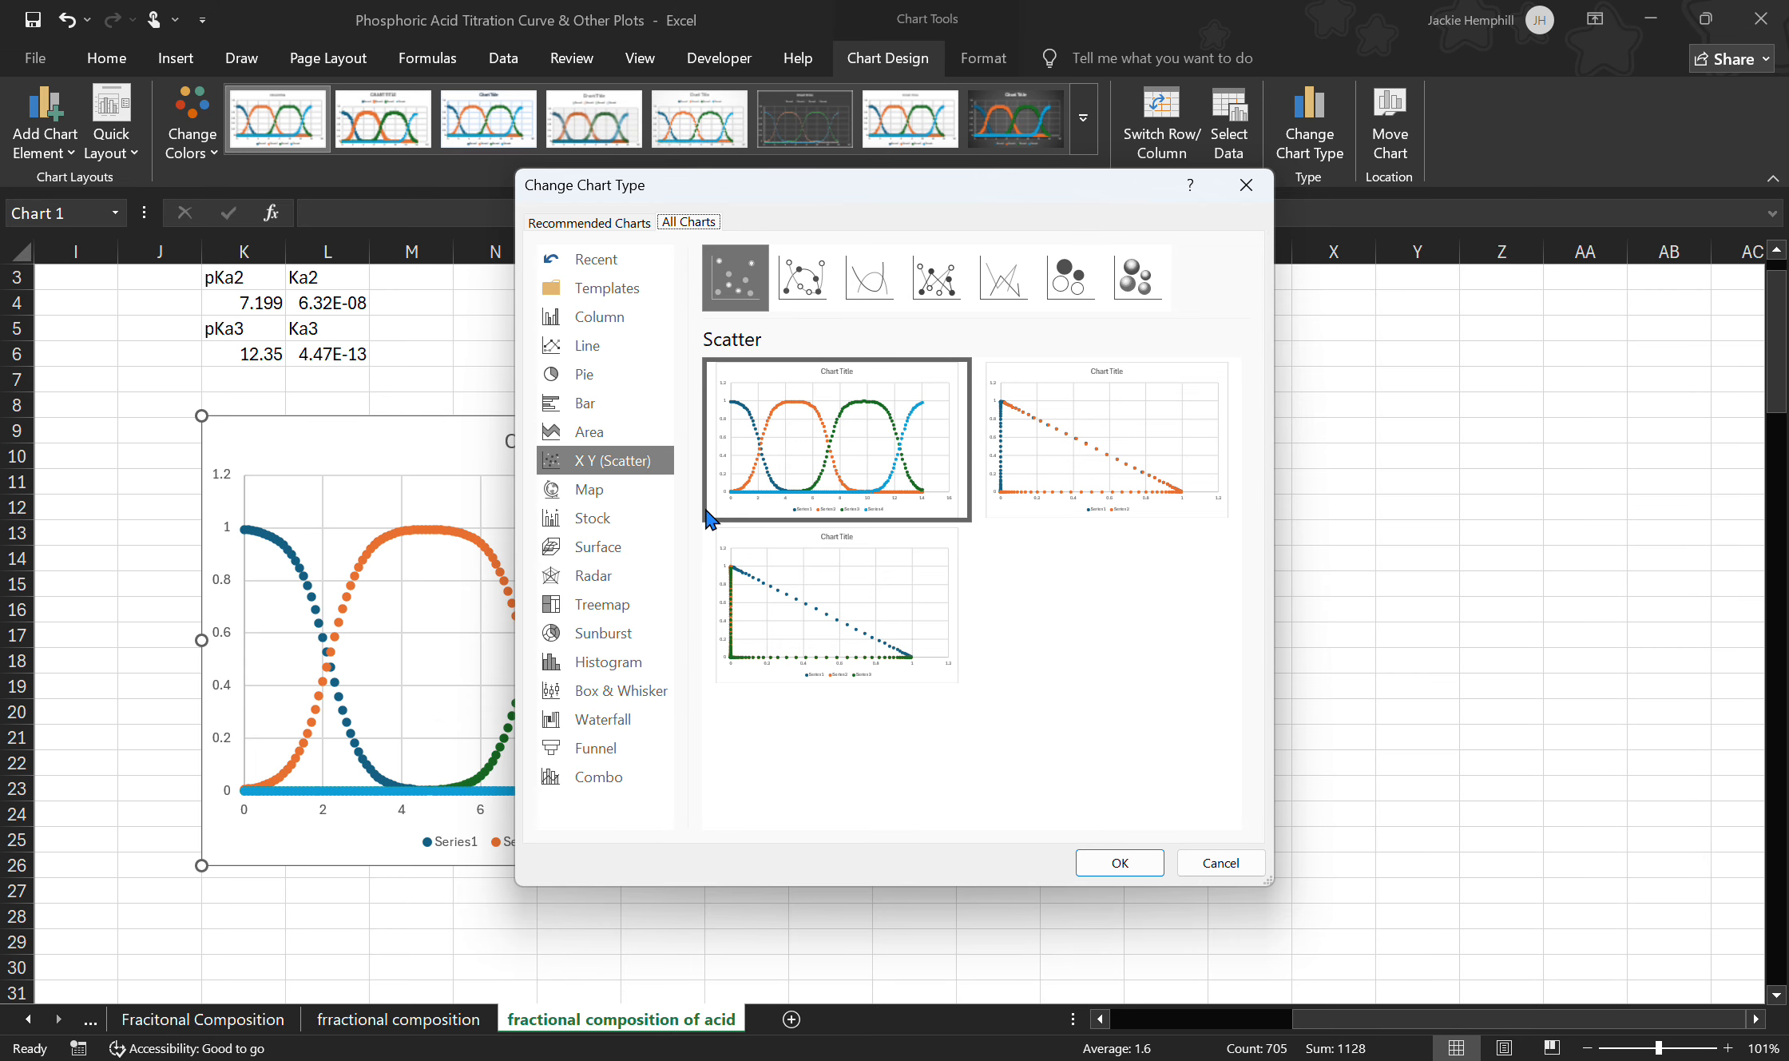
{"action": "left_click", "coordinate": [874, 295]}
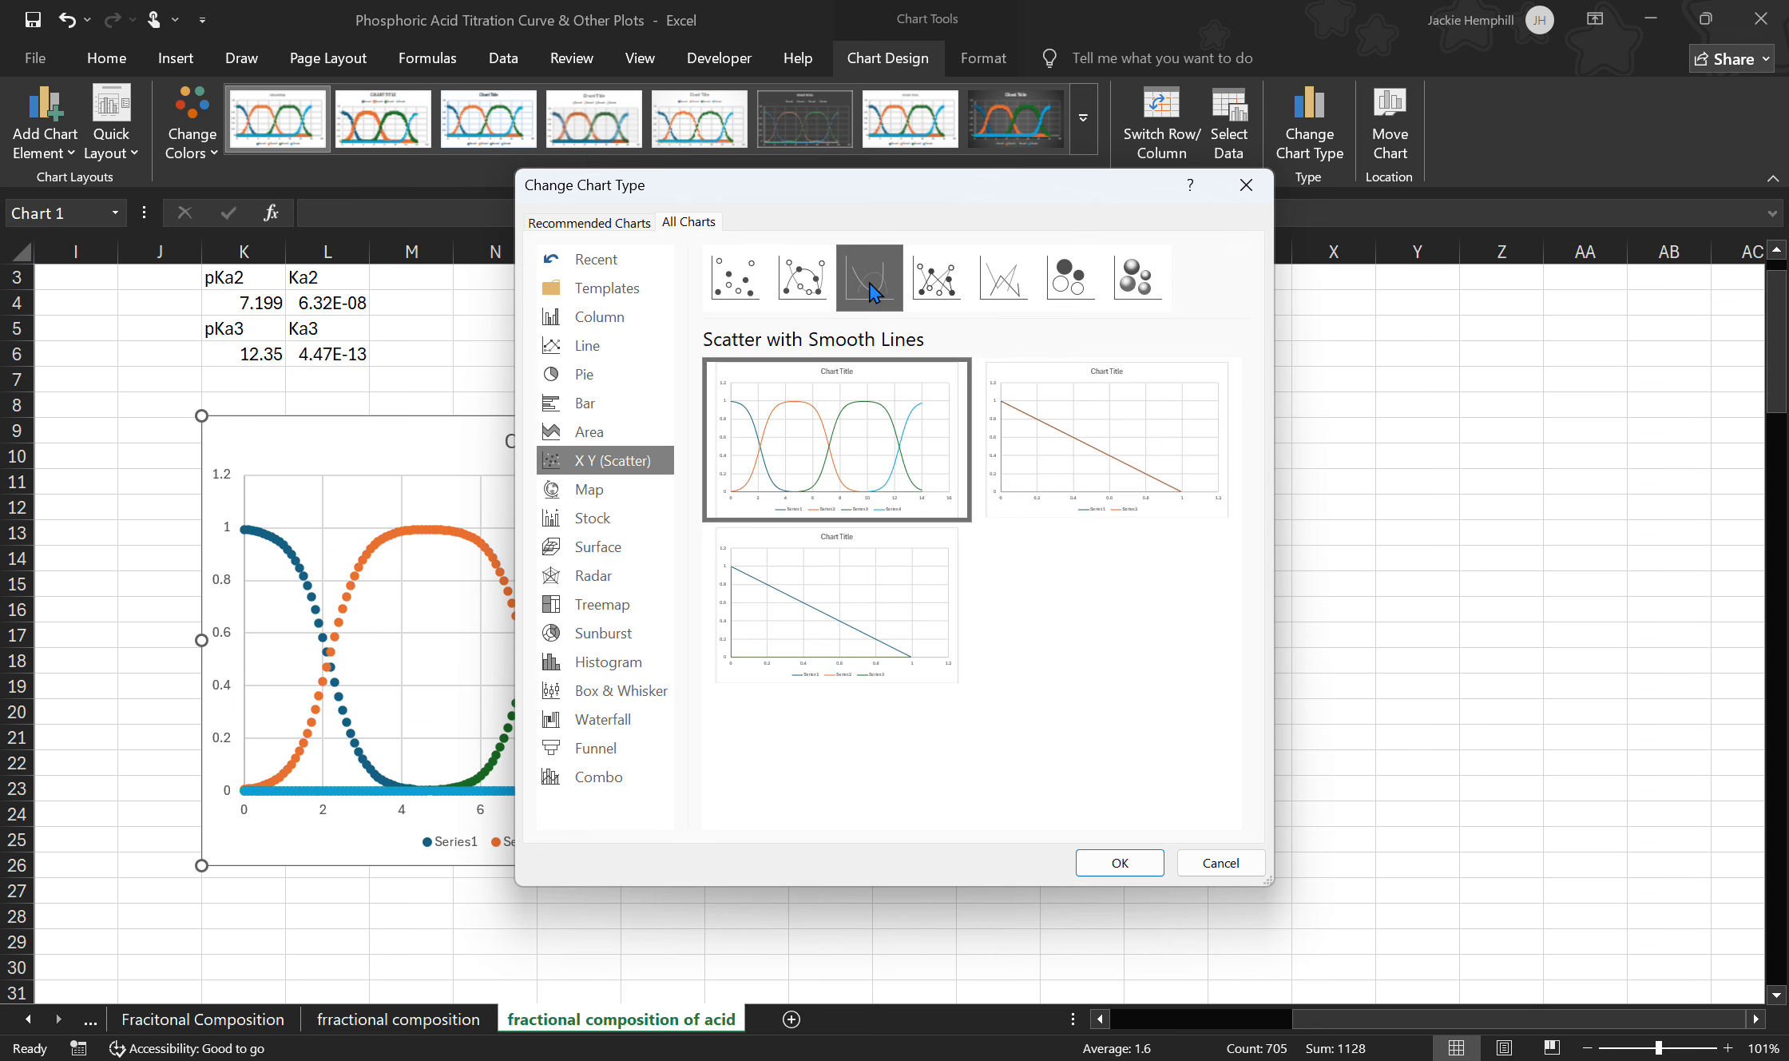
{"action": "mouse_move", "coordinate": [875, 415]}
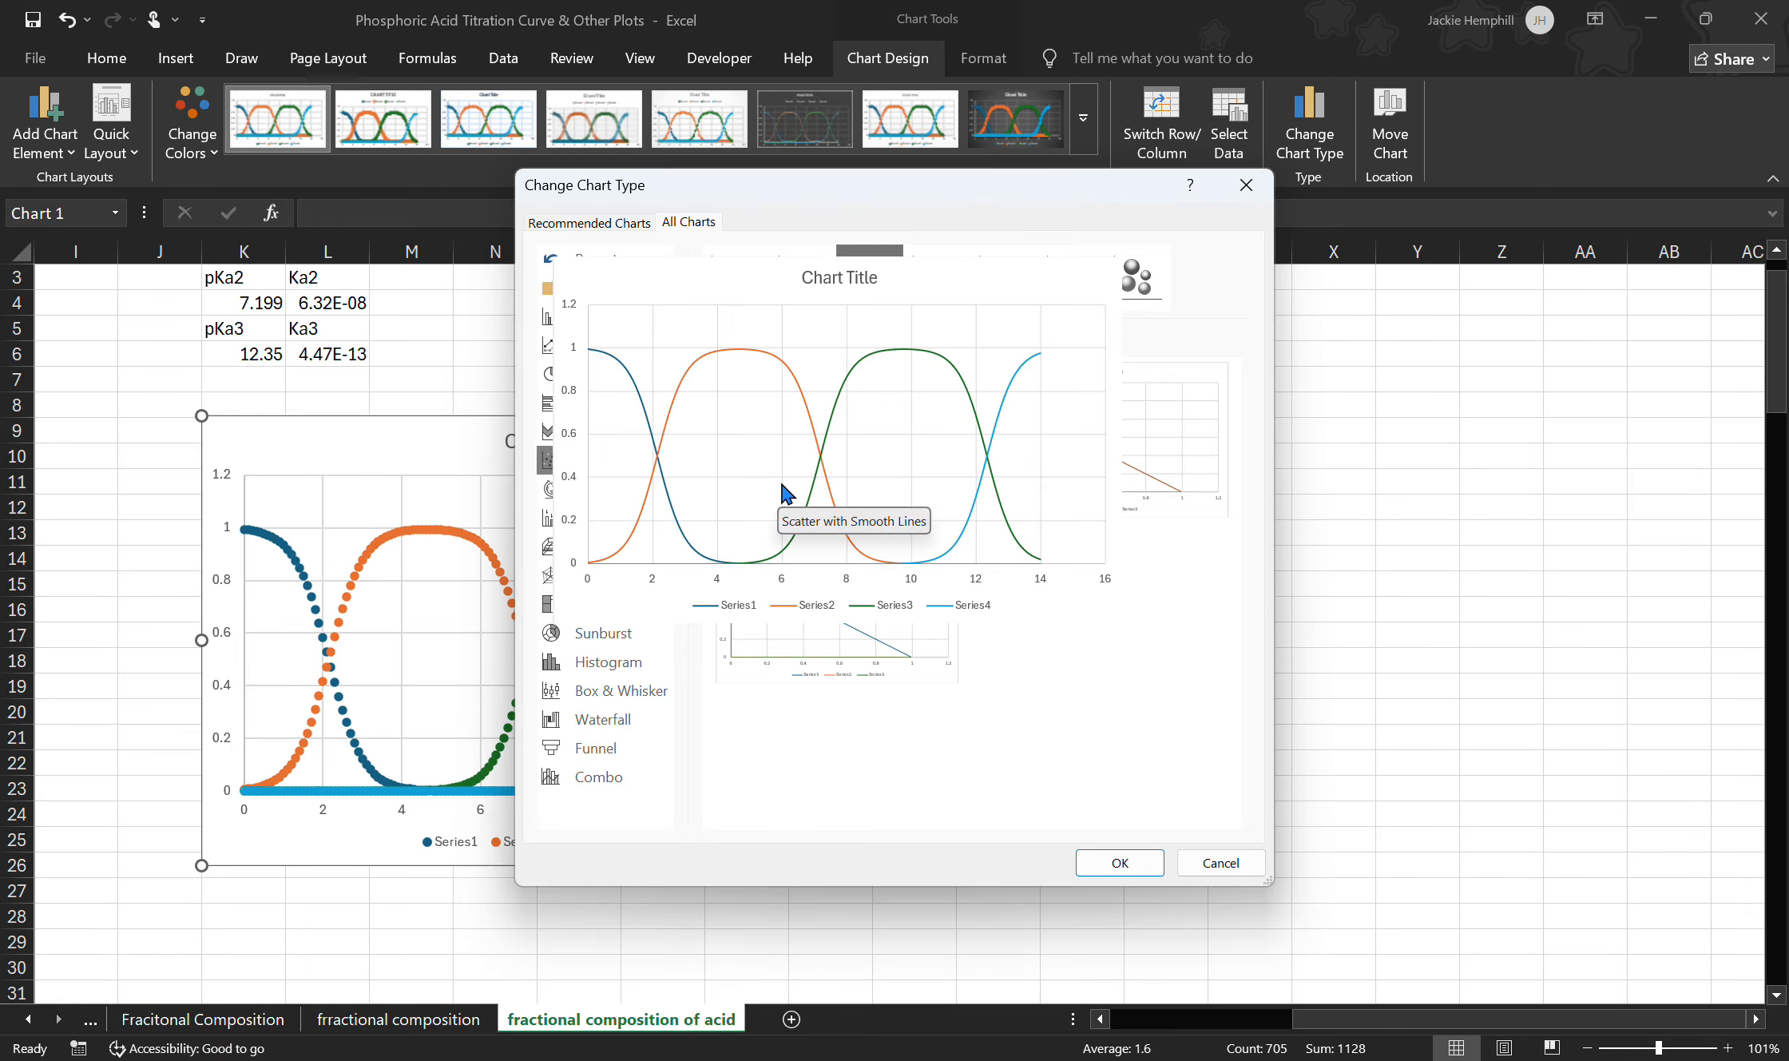
{"action": "left_click", "coordinate": [1126, 869]}
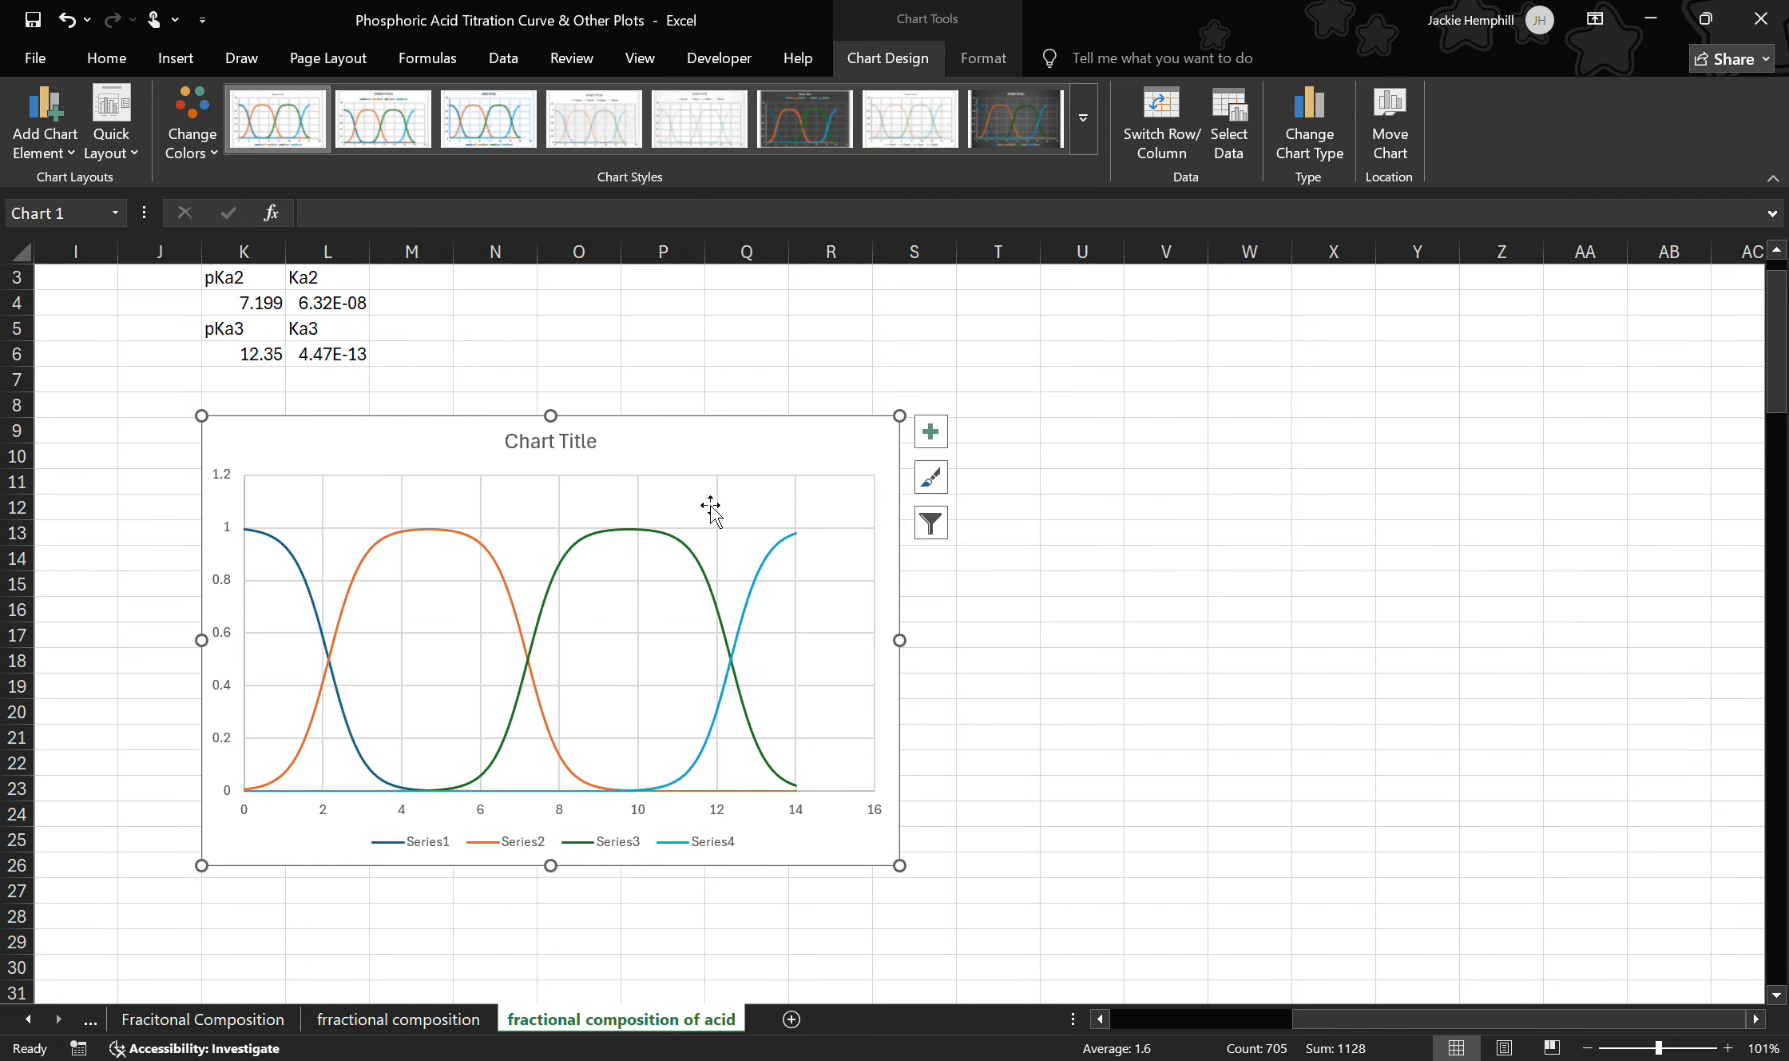
Step: Name the chart's first two data series H3A and H2A-
{"action": "left_click", "coordinate": [1225, 160]}
{"action": "left_click", "coordinate": [776, 671]}
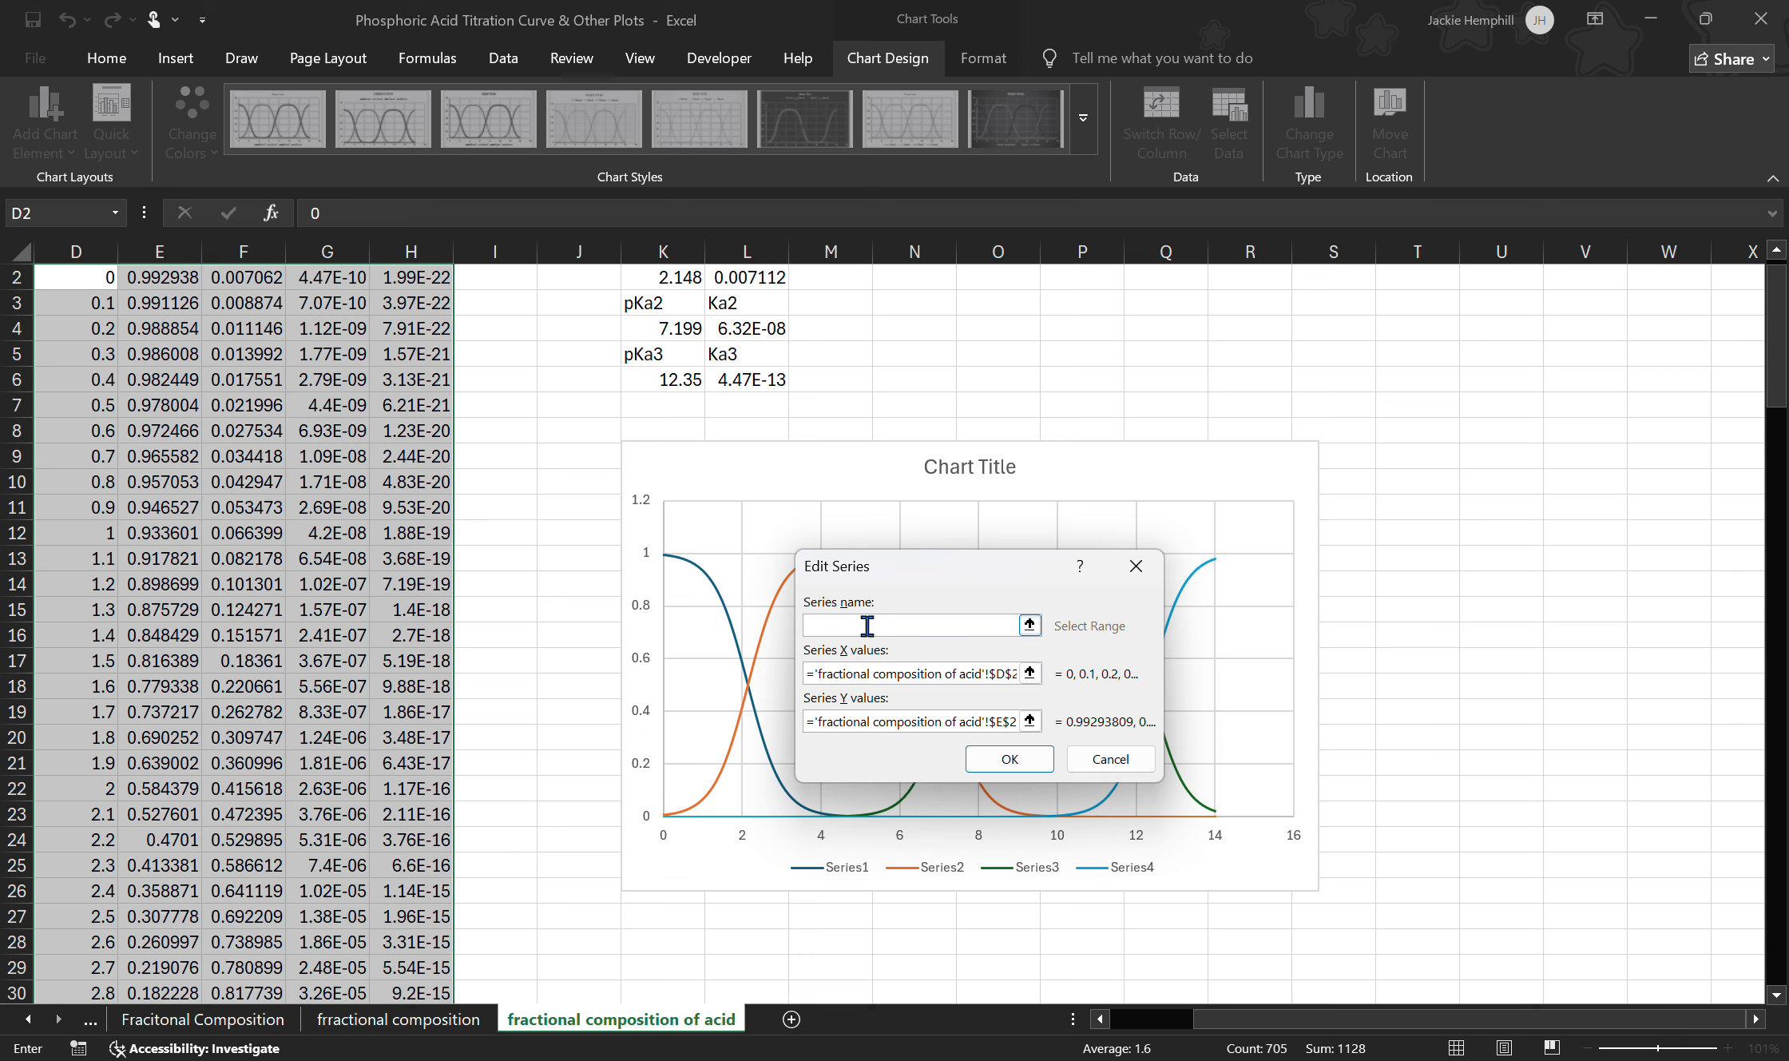
{"action": "type", "text": "H3A"}
{"action": "left_click", "coordinate": [1013, 758]}
{"action": "left_click", "coordinate": [769, 712]}
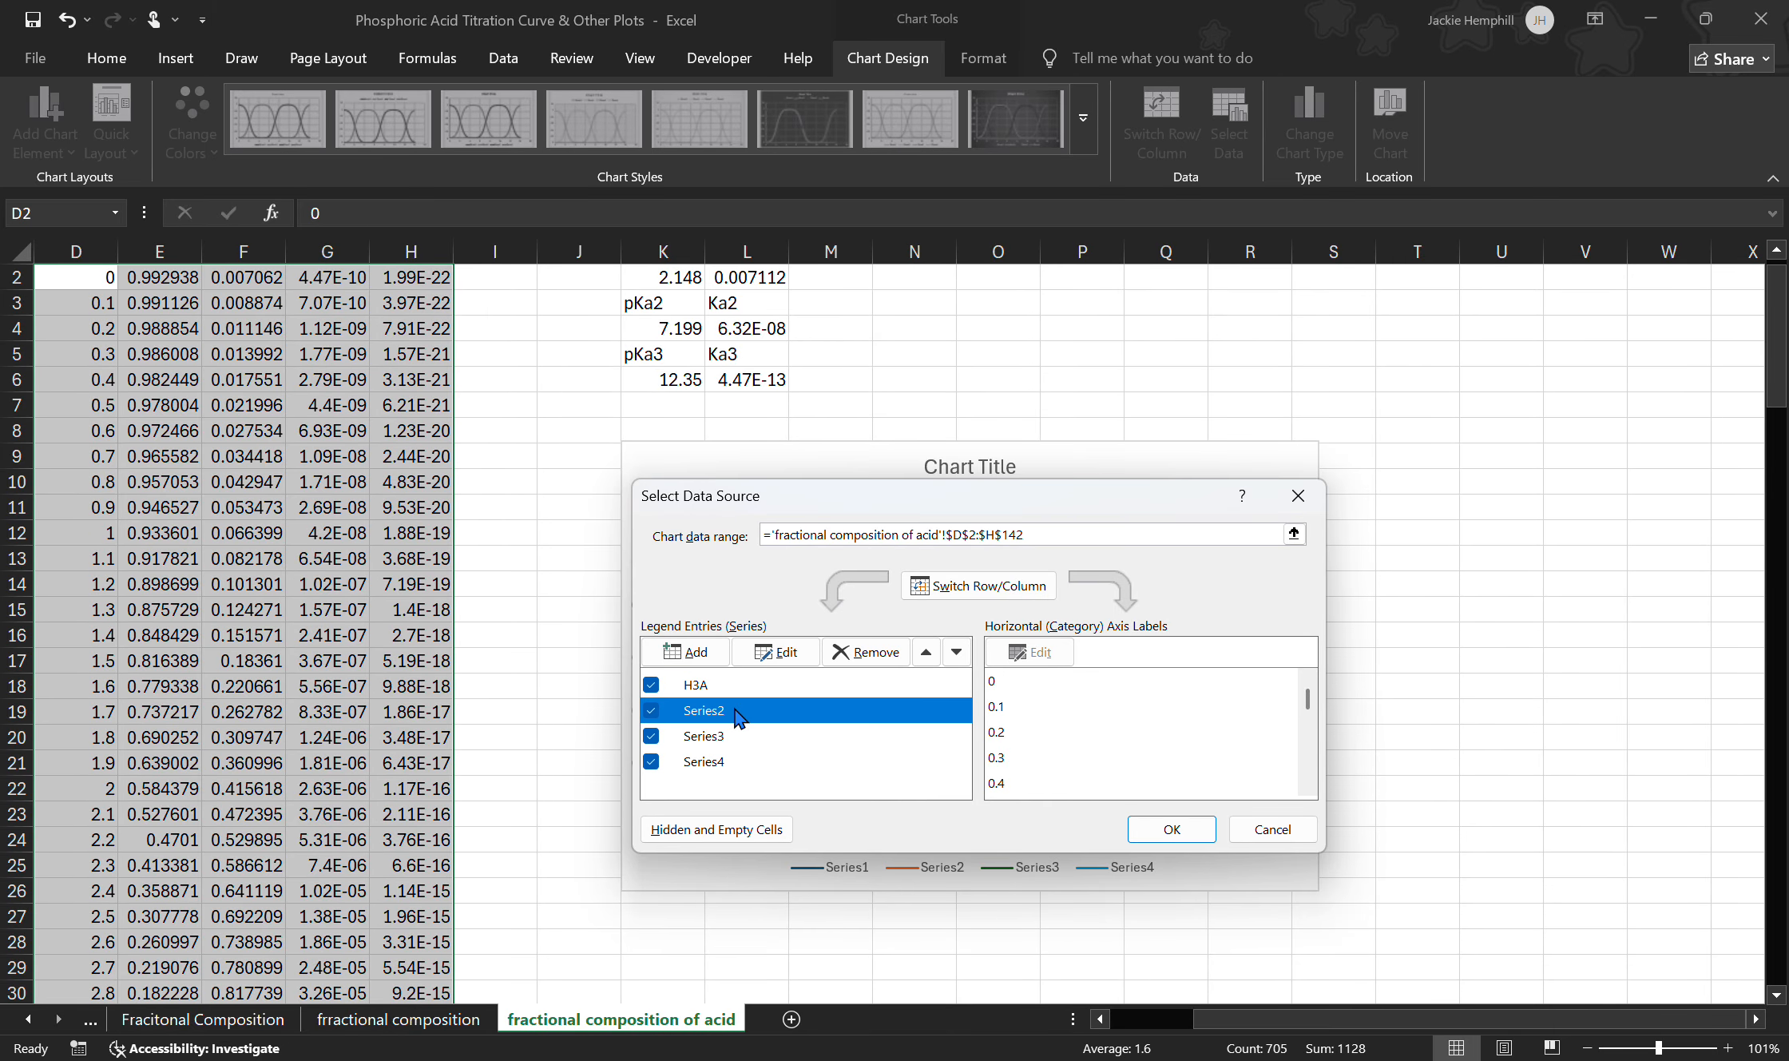
{"action": "left_click", "coordinate": [779, 653]}
{"action": "type", "text": "H"}
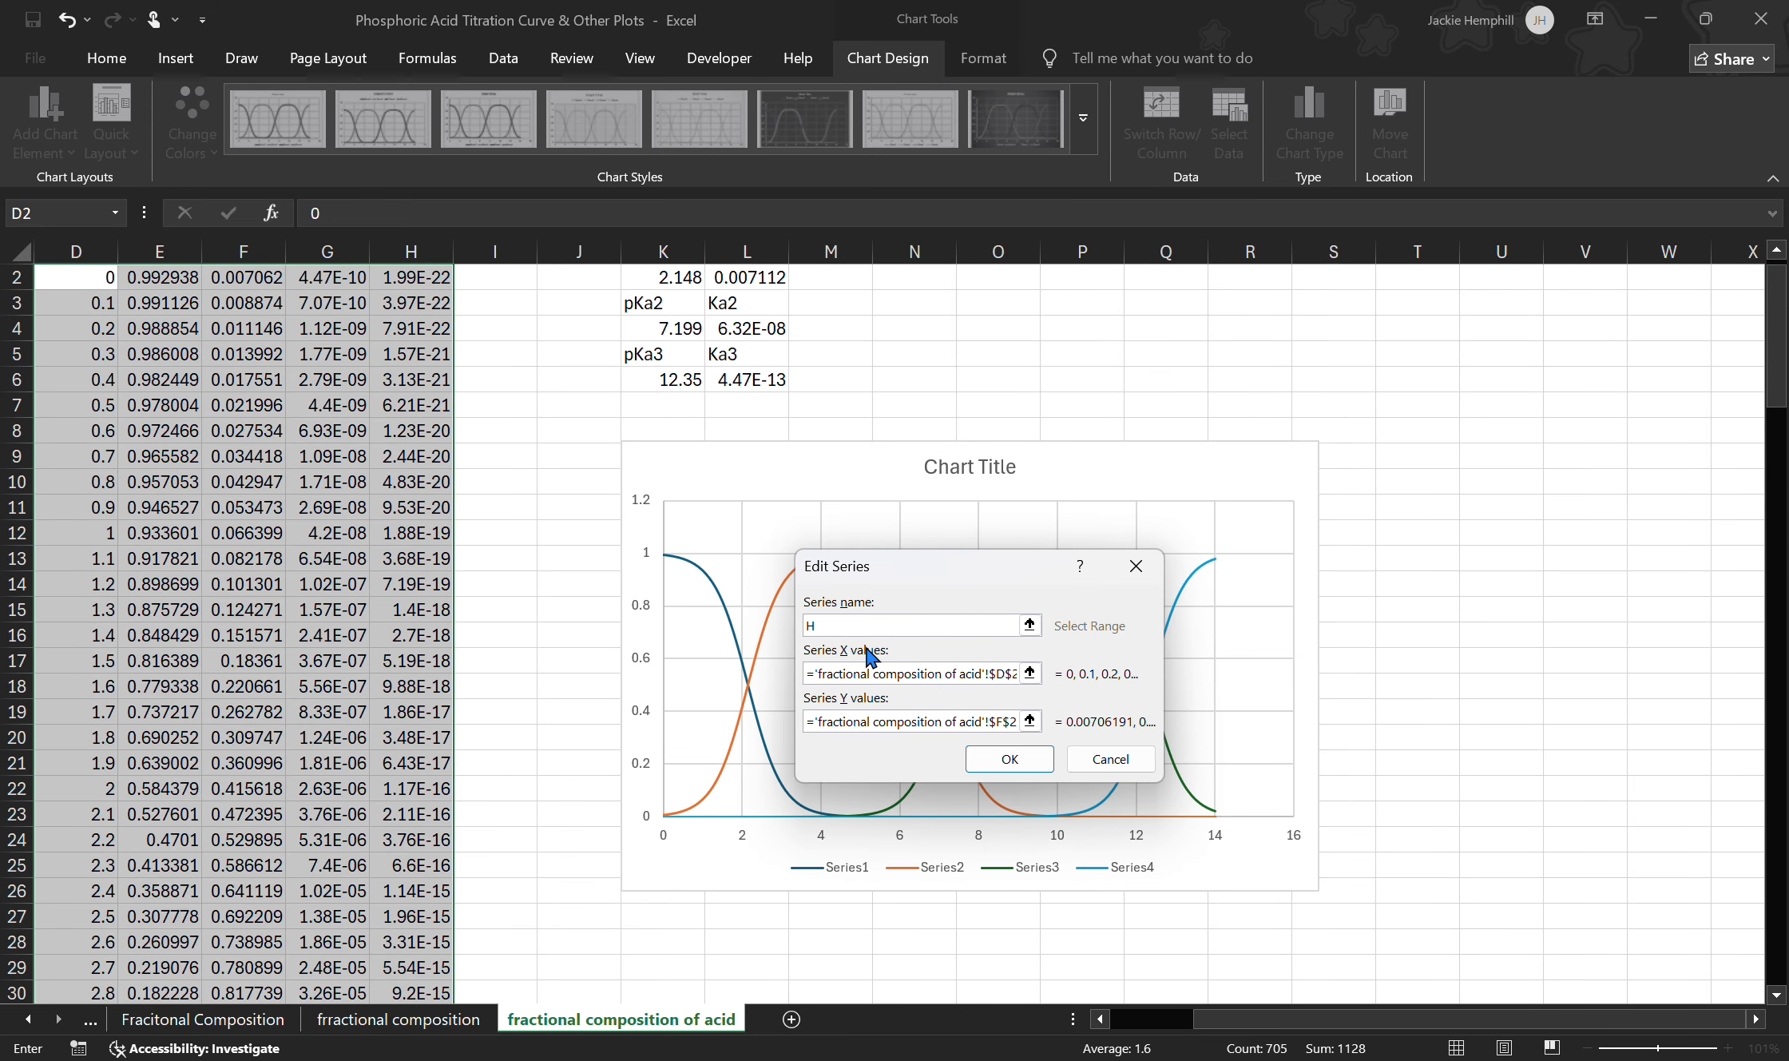
{"action": "type", "text": "2A"}
{"action": "key", "text": "Return"}
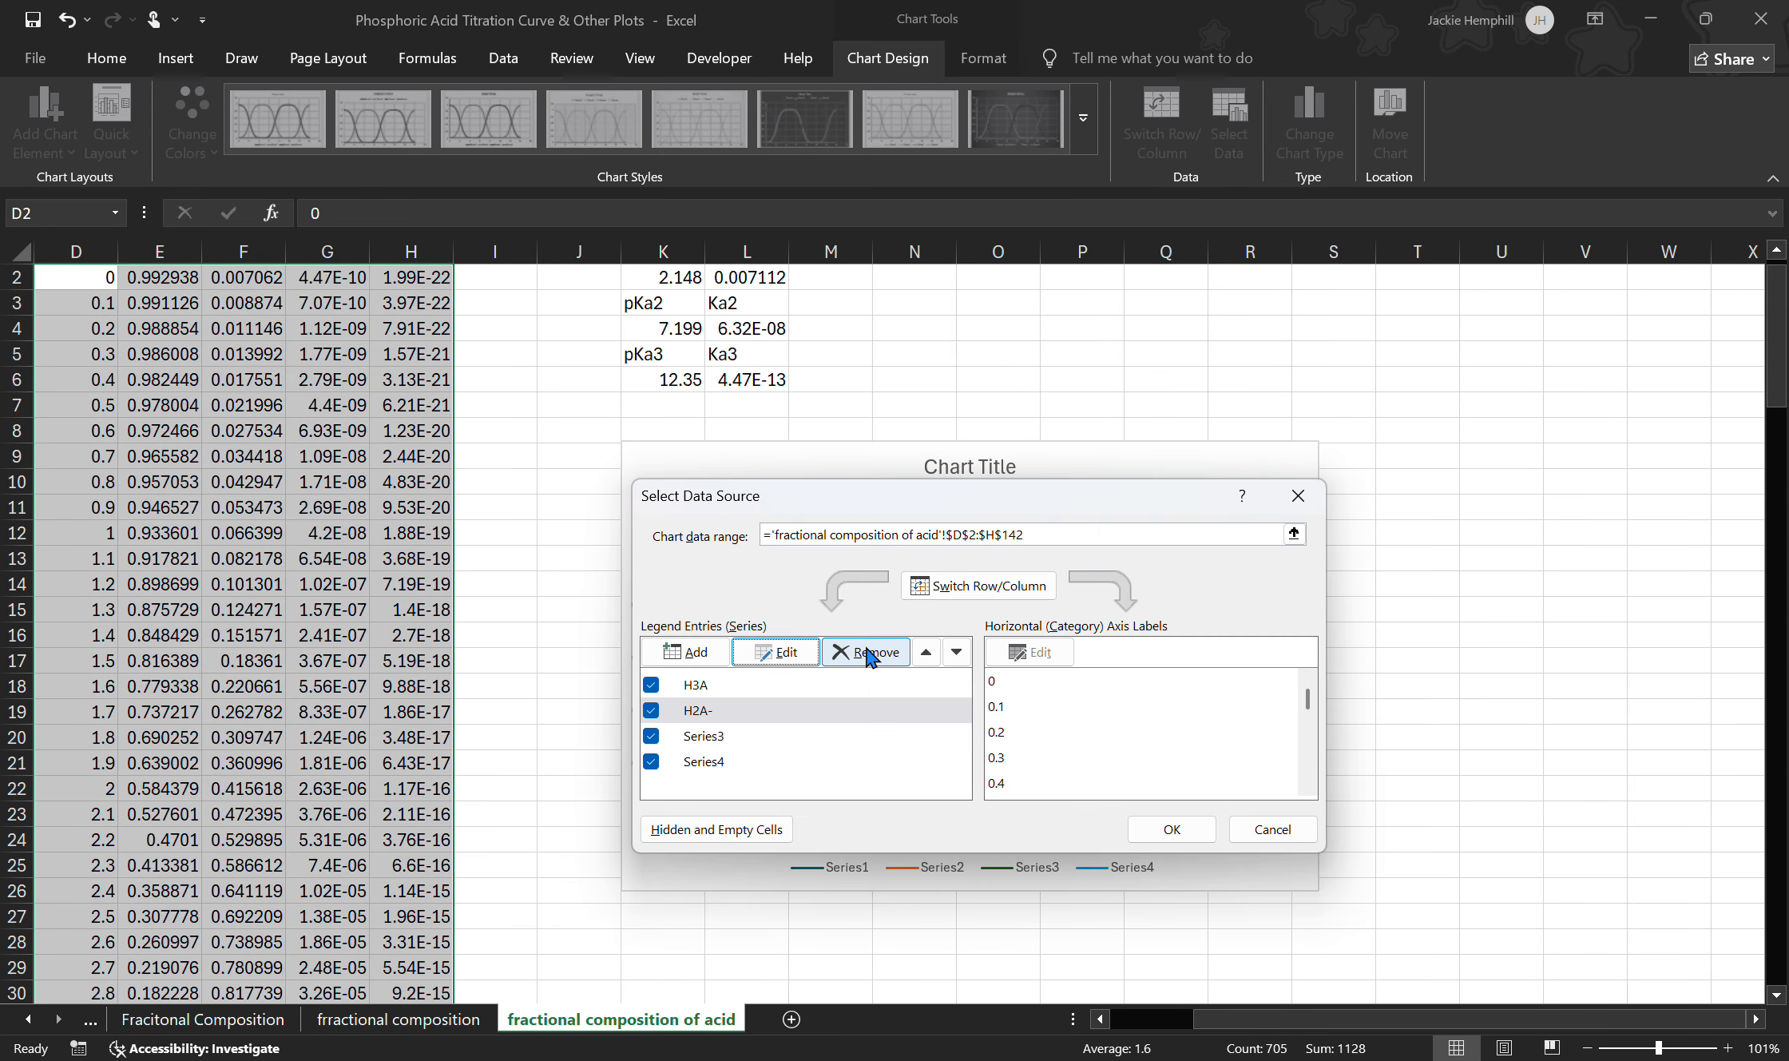
Step: Name the chart's third and fourth data series HA 2- and A 3-, and apply the series names
{"action": "left_click", "coordinate": [743, 731]}
{"action": "left_click", "coordinate": [787, 653]}
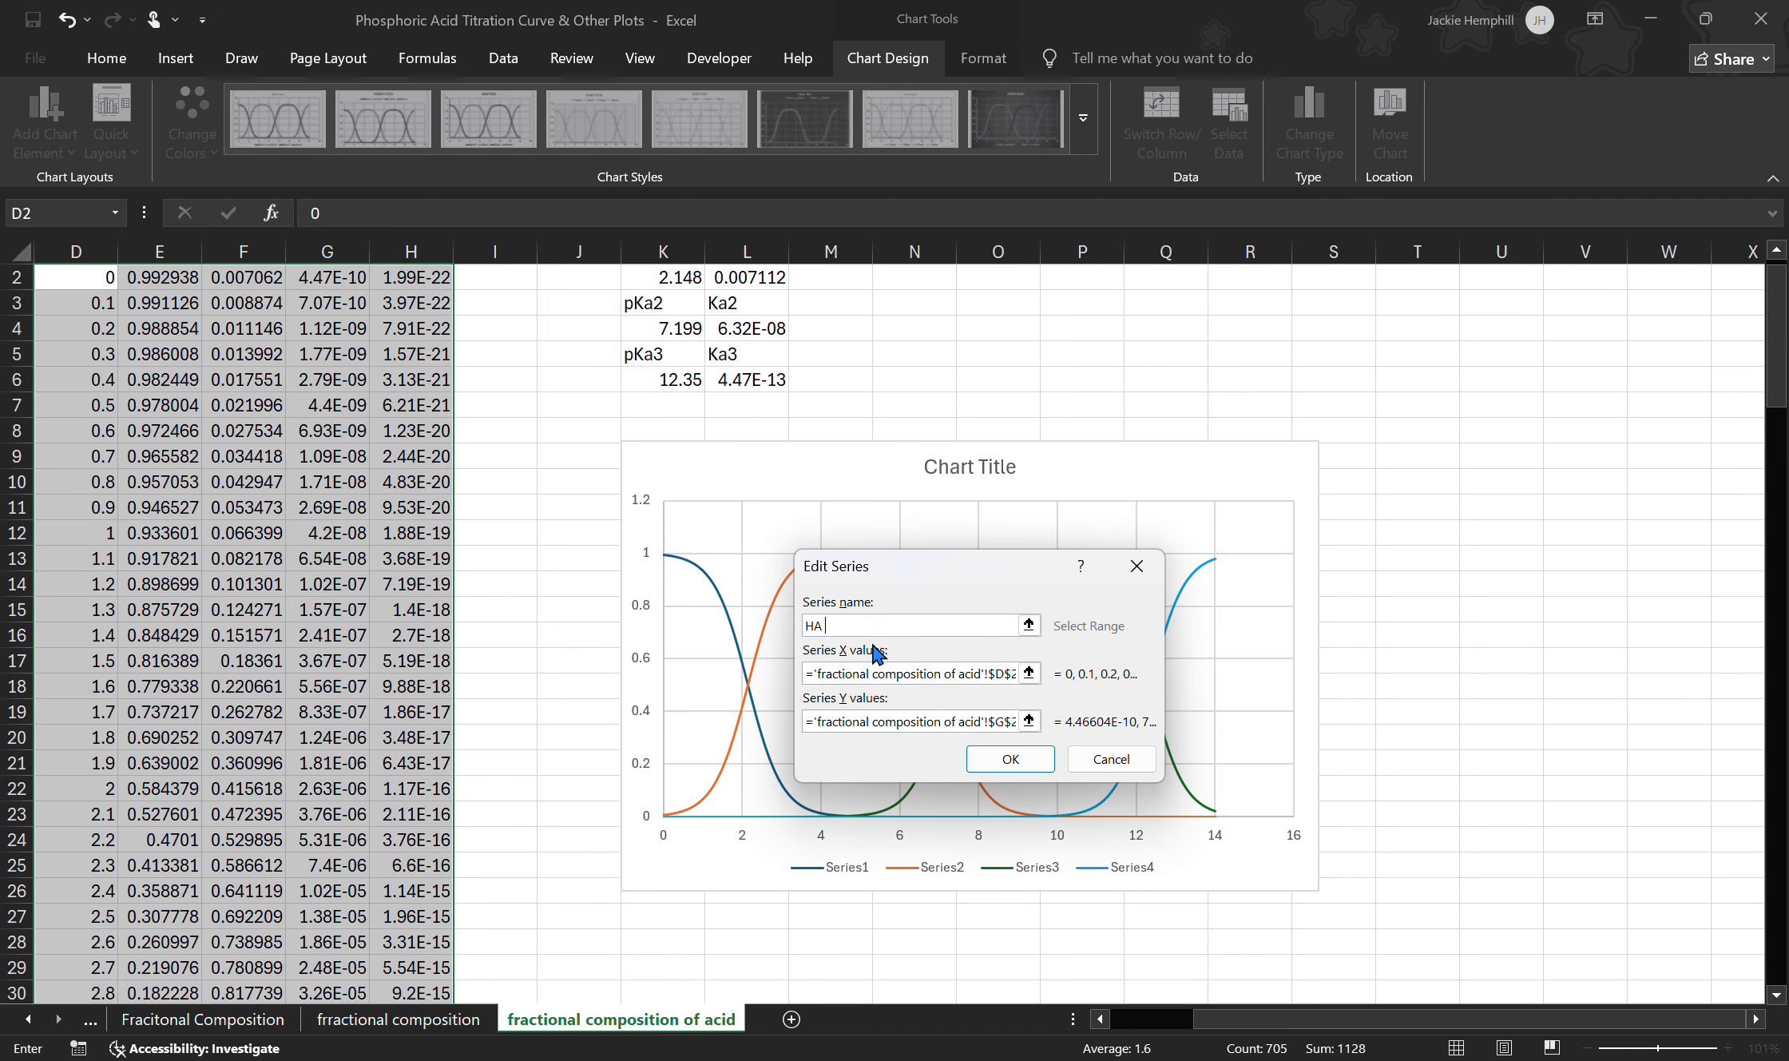
{"action": "key", "text": "Return"}
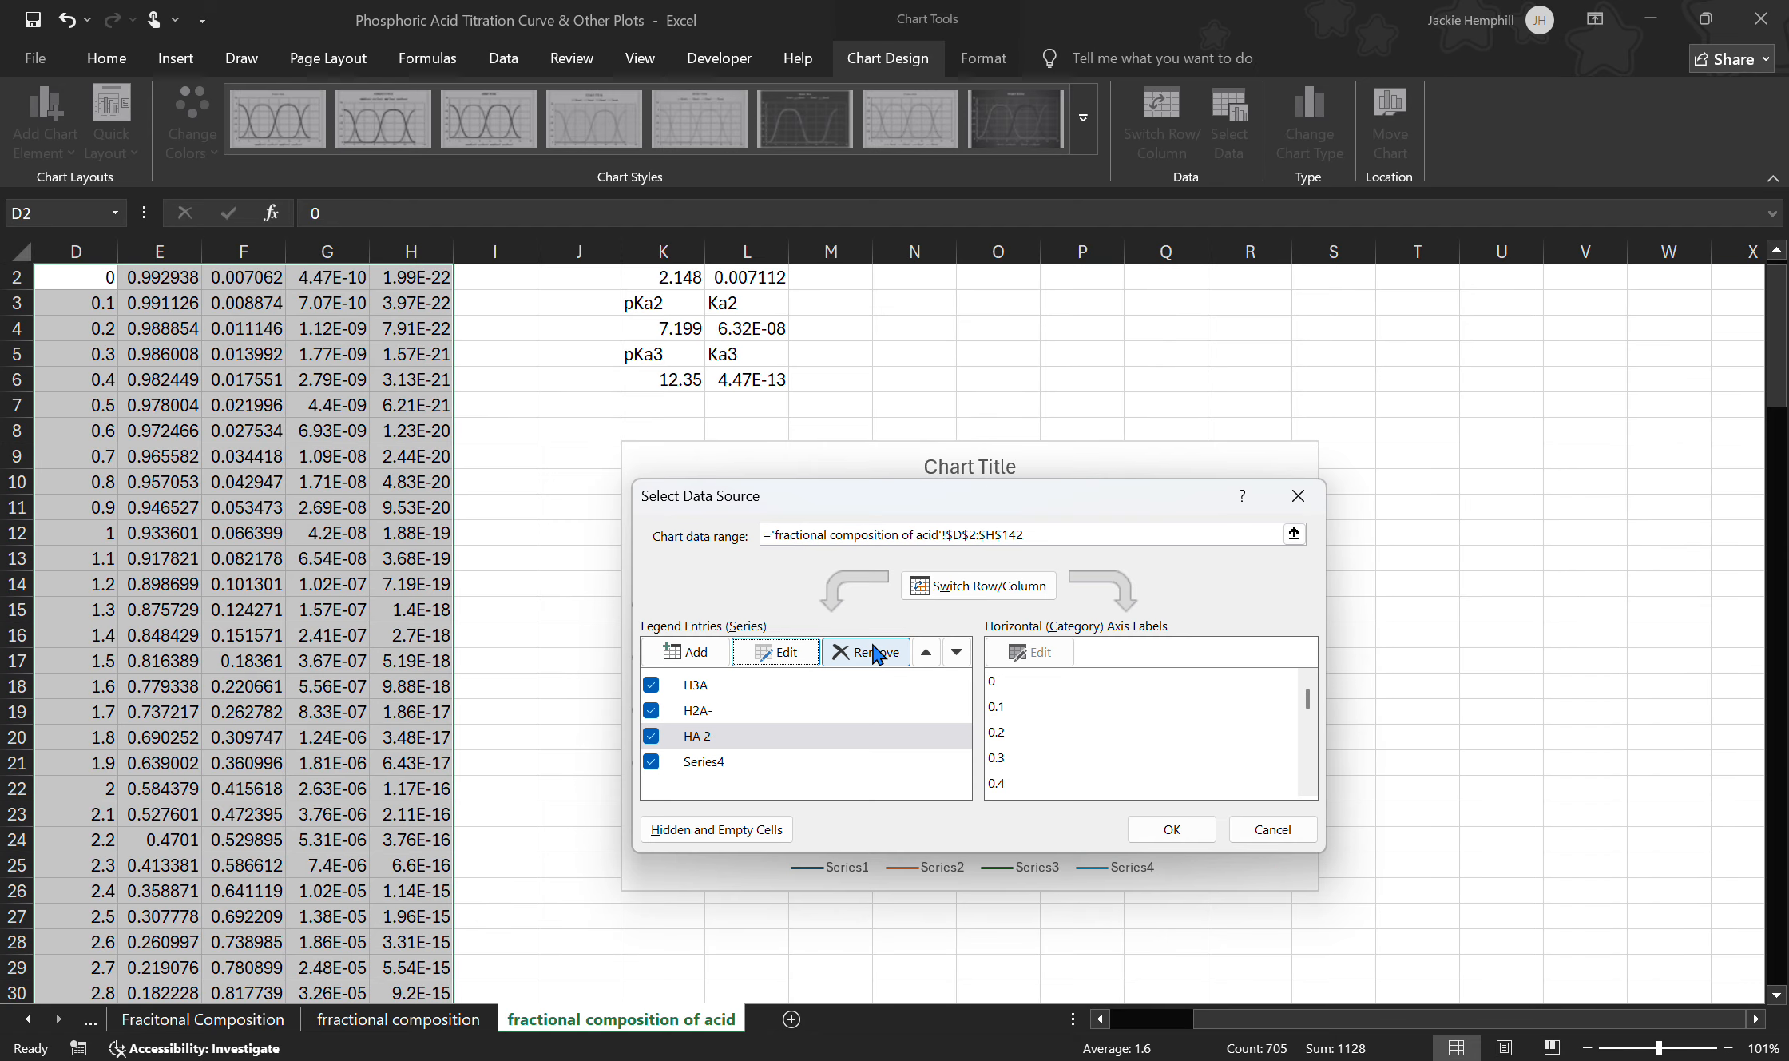
{"action": "left_click", "coordinate": [730, 766]}
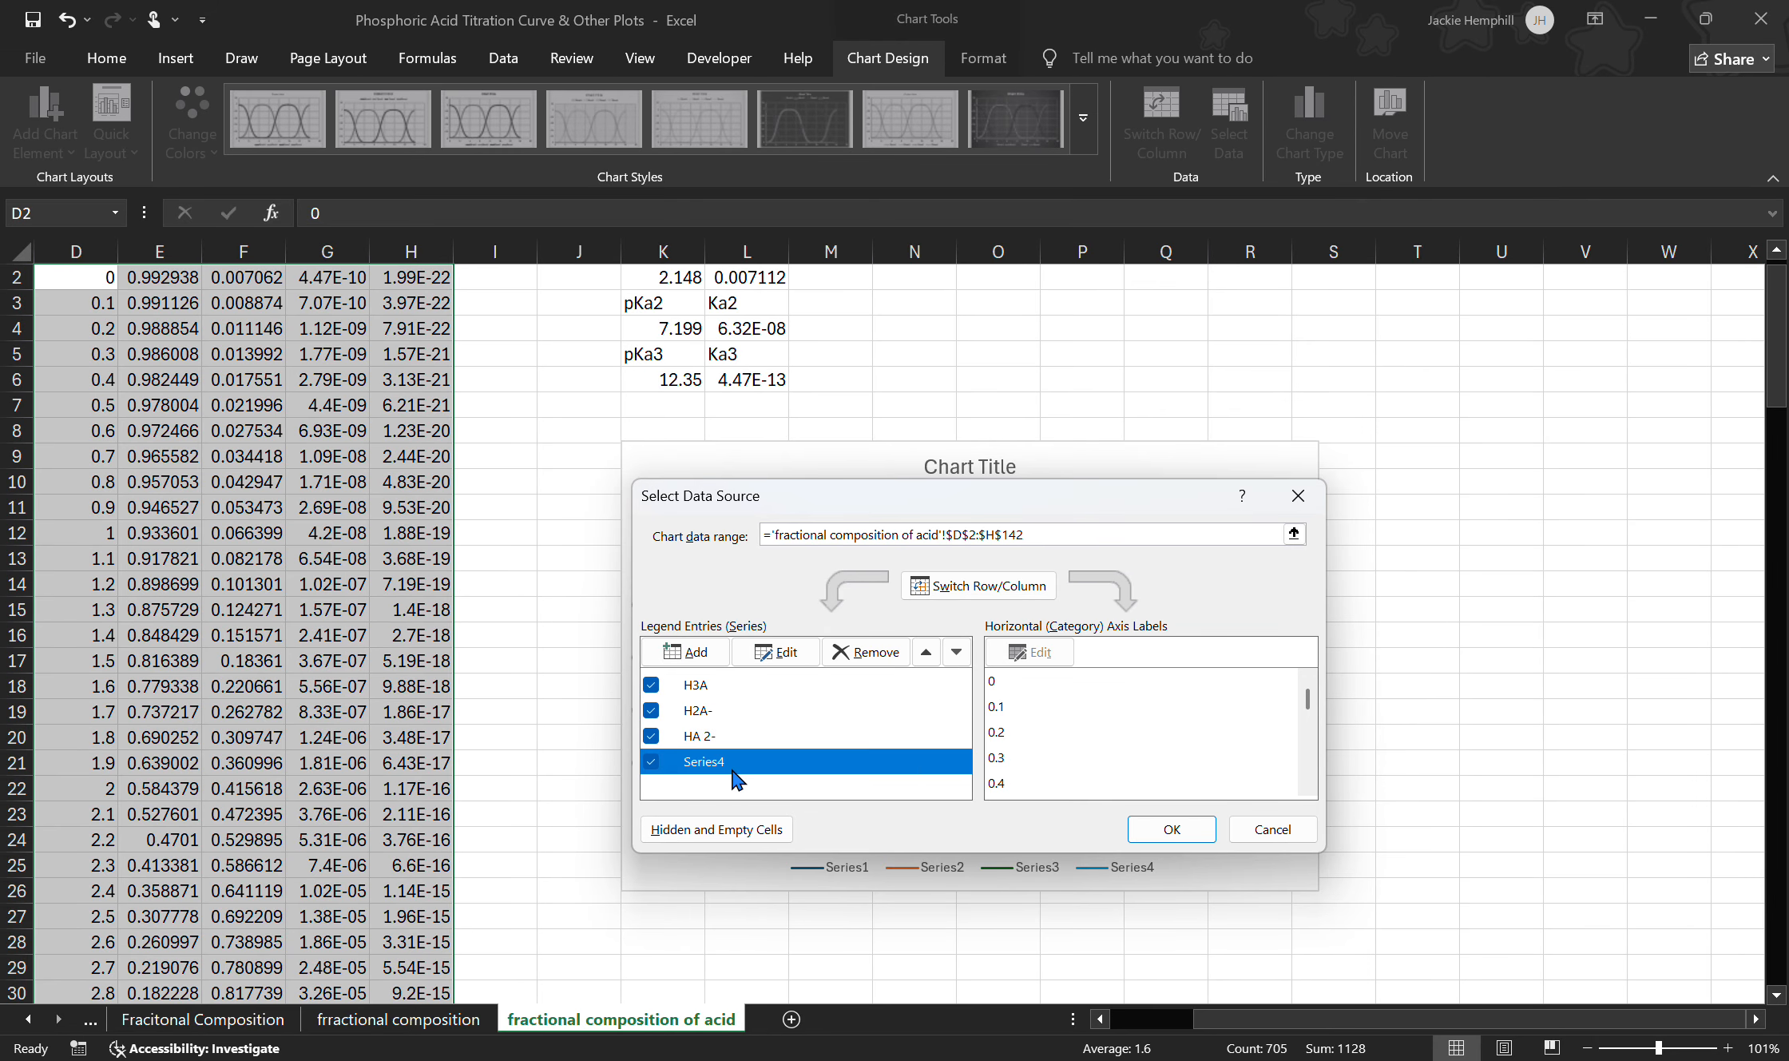
{"action": "left_click", "coordinate": [775, 665]}
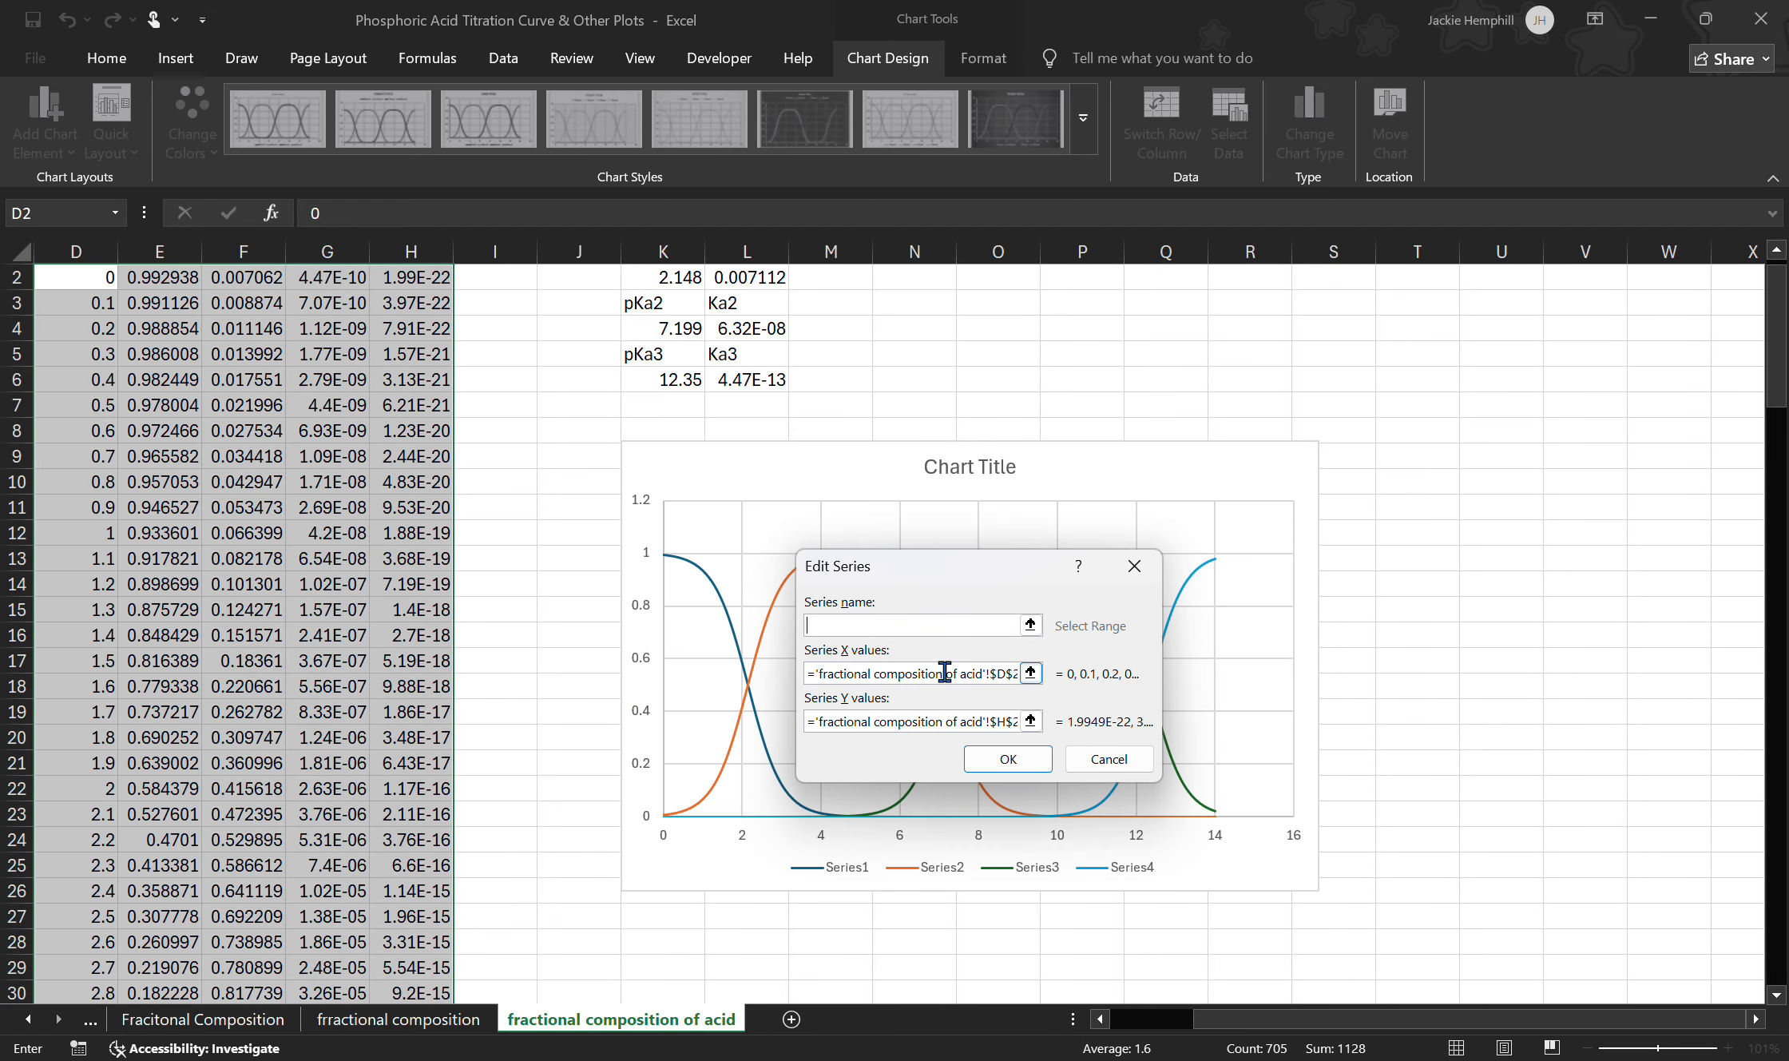
{"action": "type", "text": "A 3-"}
{"action": "key", "text": "Return"}
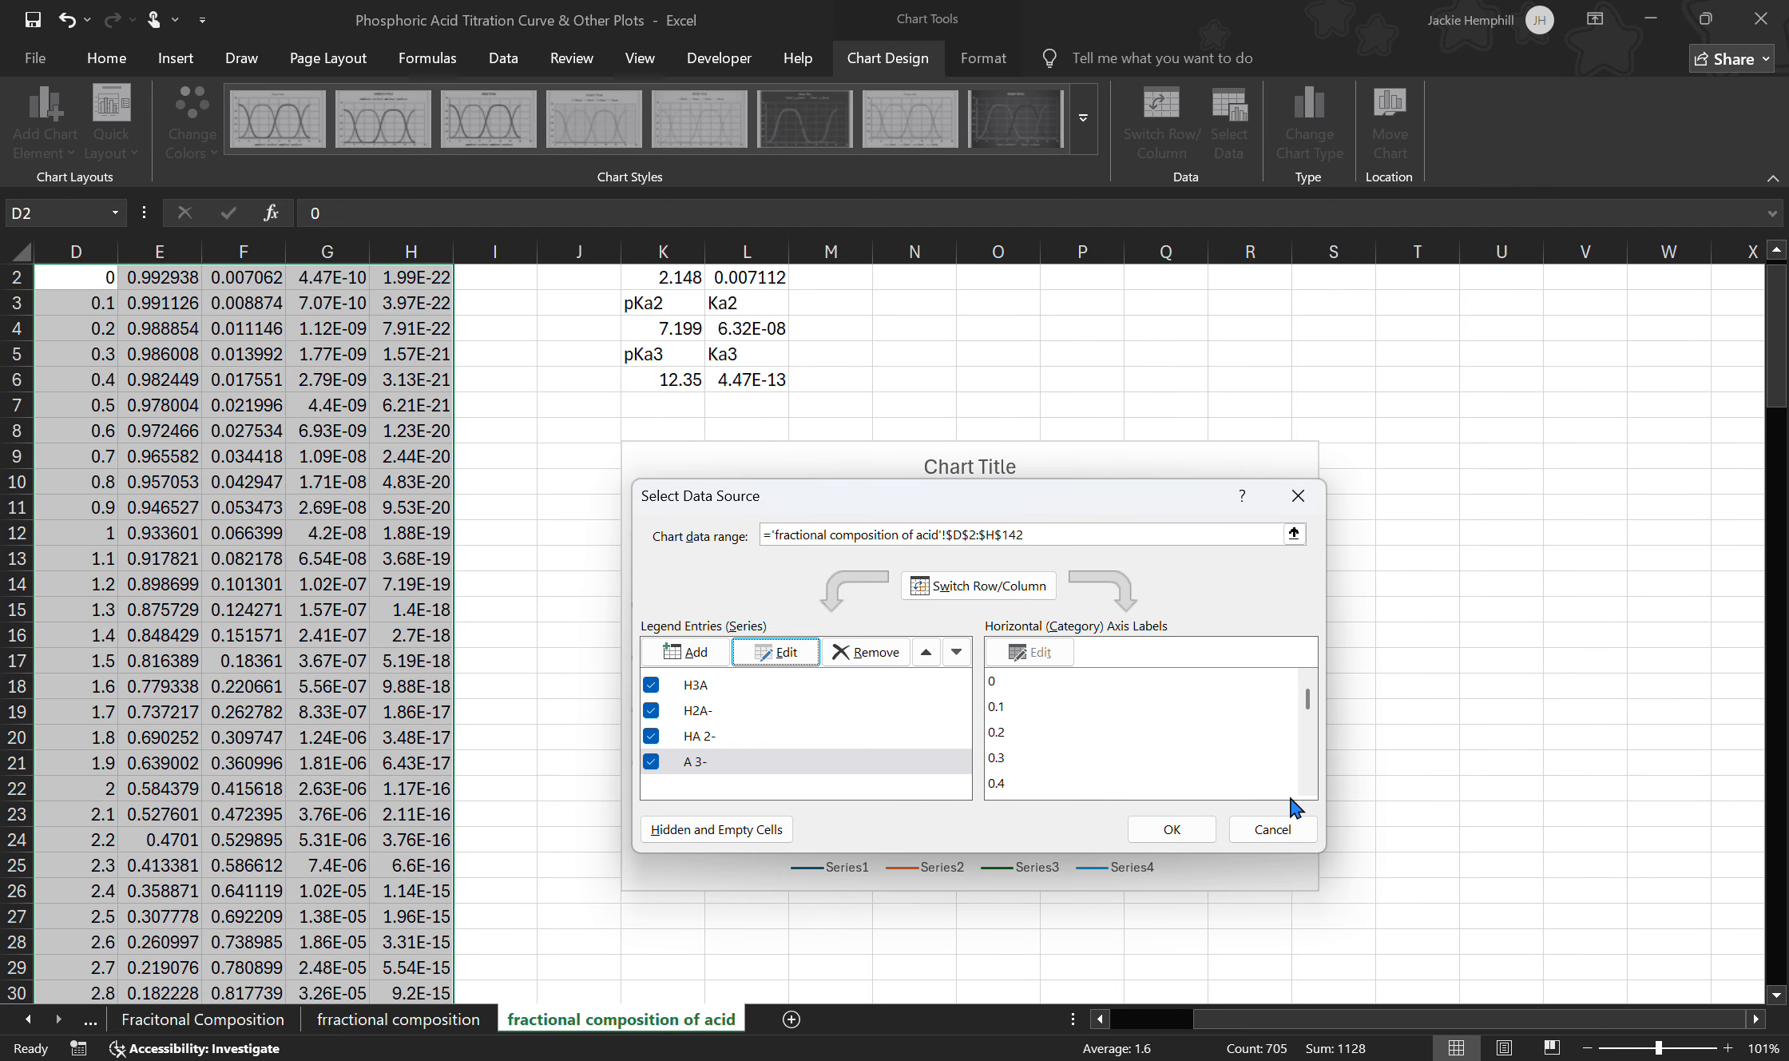
{"action": "left_click", "coordinate": [1172, 835]}
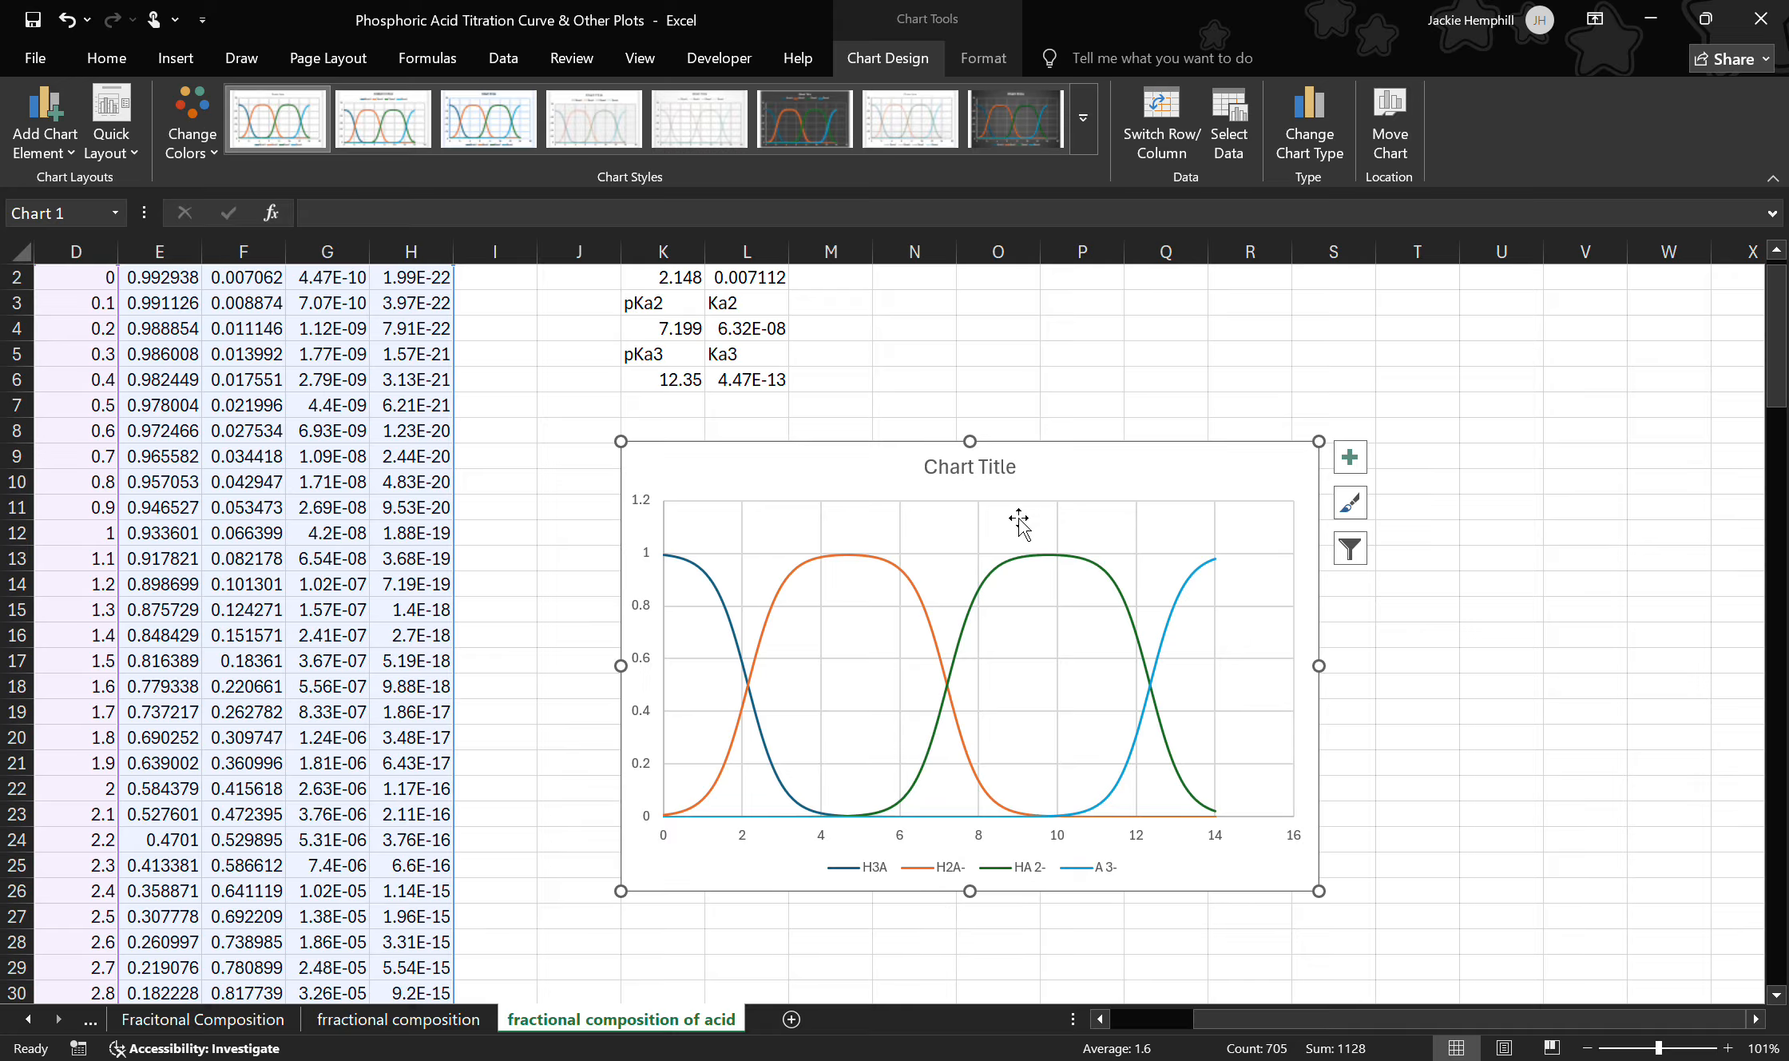
Step: Set the maximum bound of the chart's horizontal axis to 14
{"action": "double_click", "coordinate": [1225, 837]}
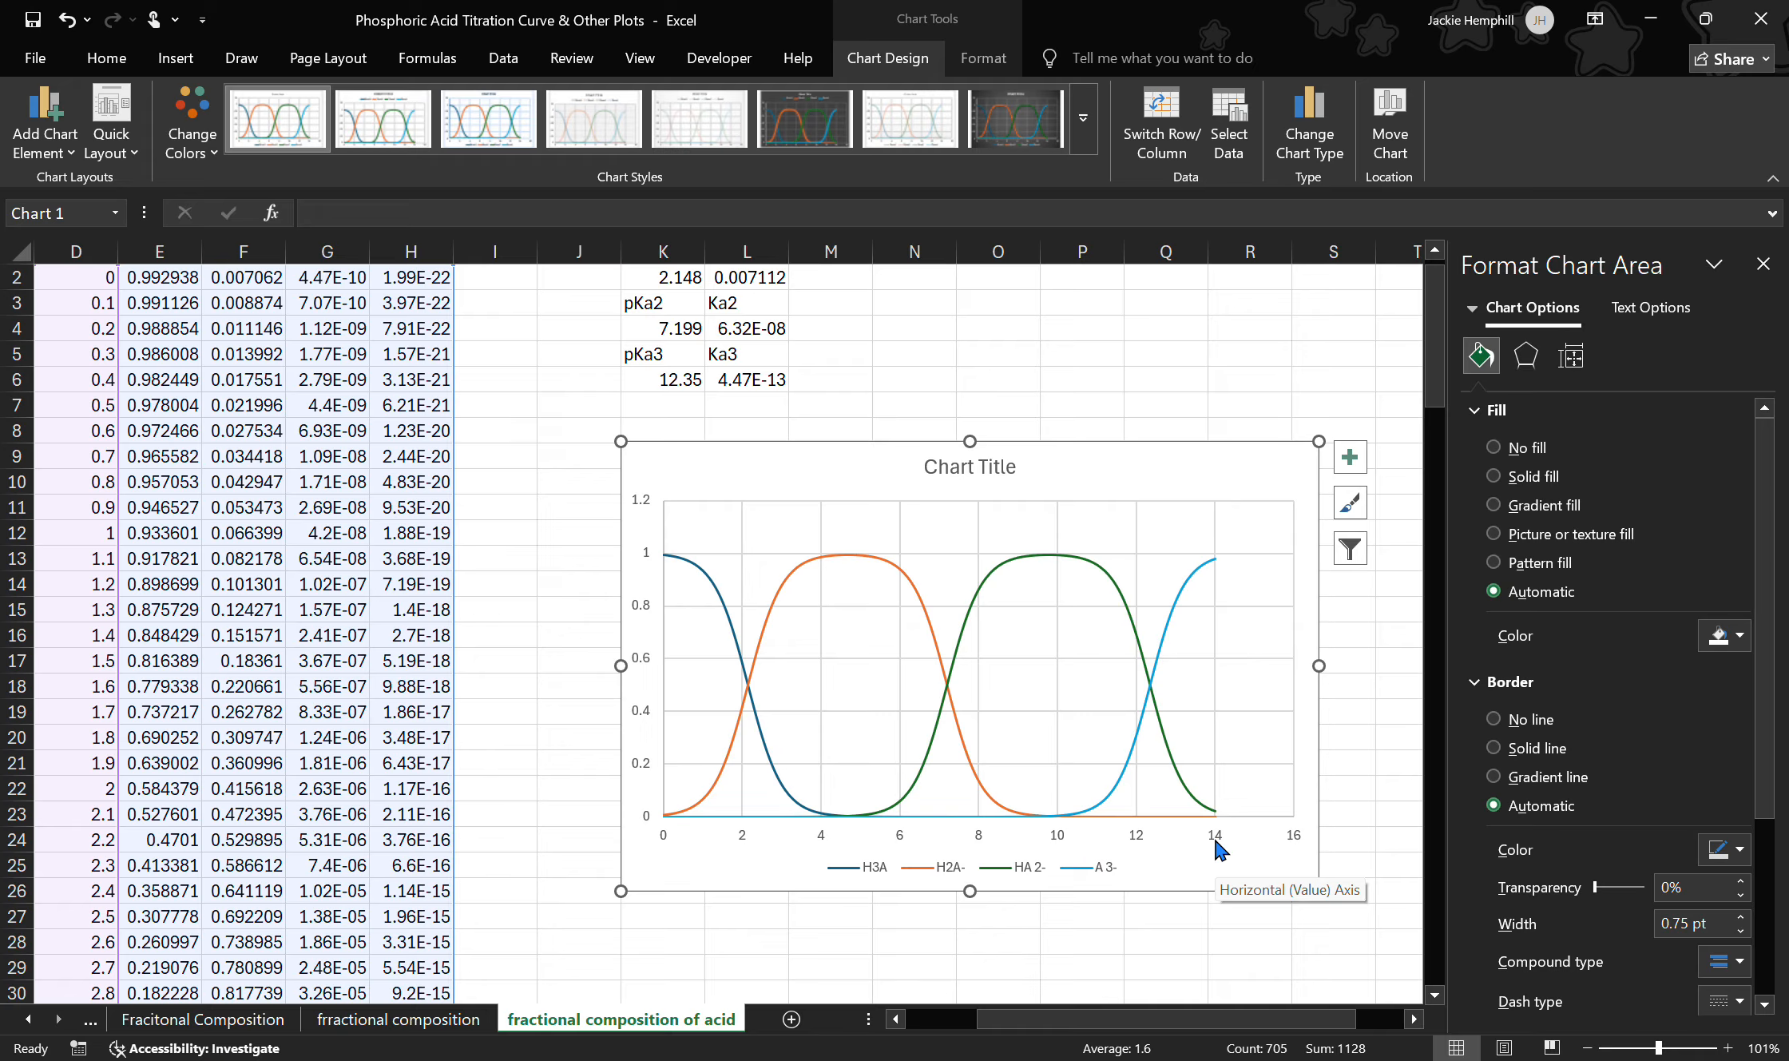
{"action": "left_click", "coordinate": [1571, 359]}
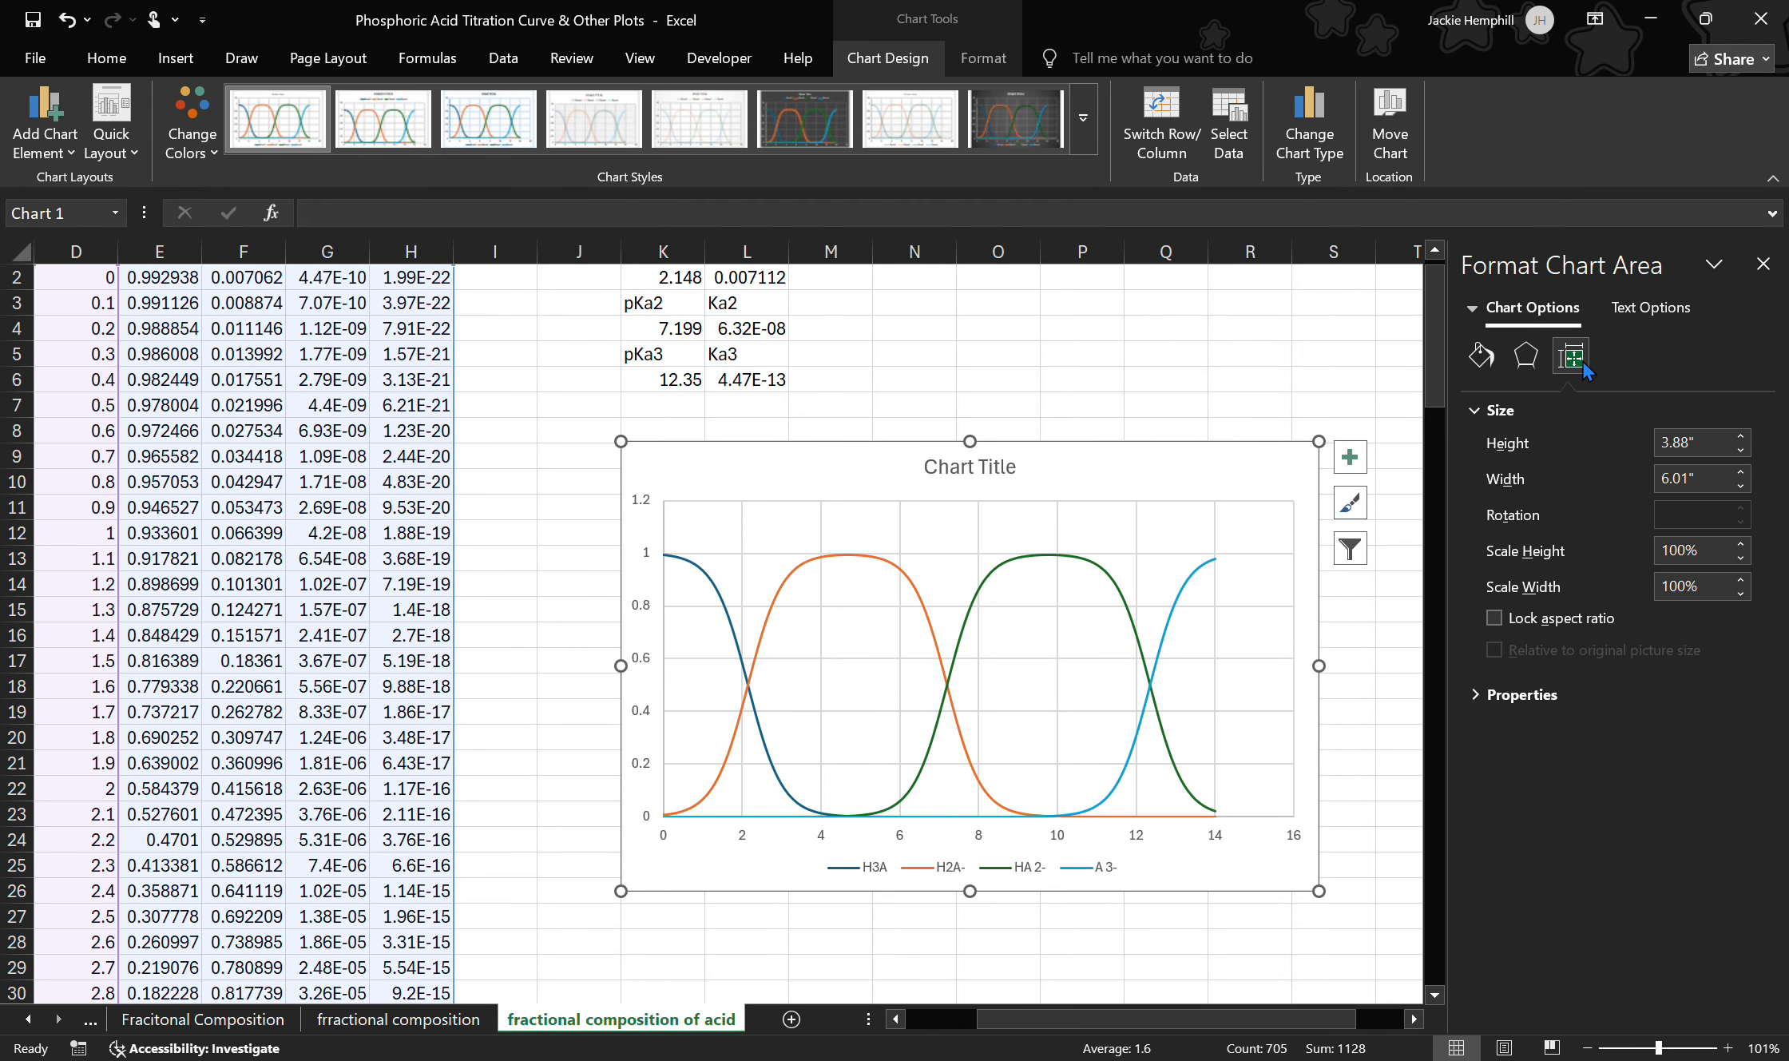
{"action": "left_click", "coordinate": [1083, 840]}
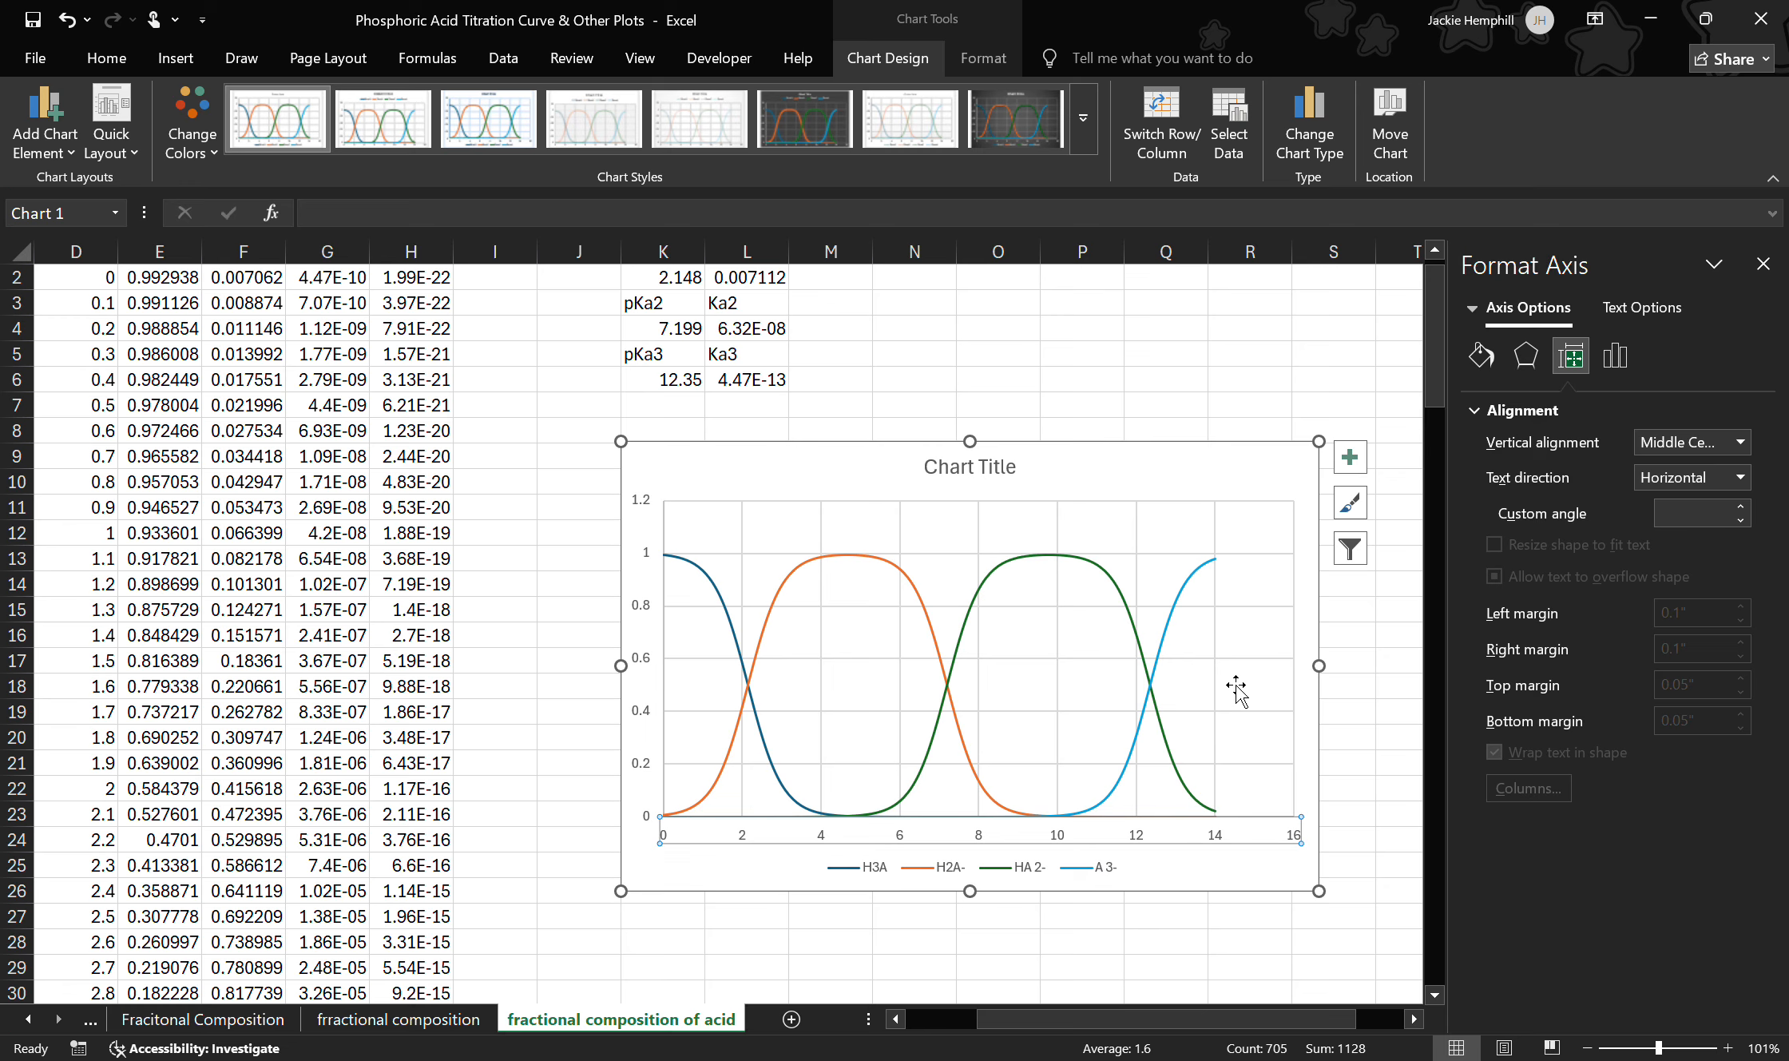
{"action": "left_click", "coordinate": [1615, 355]}
{"action": "left_click", "coordinate": [1530, 411]}
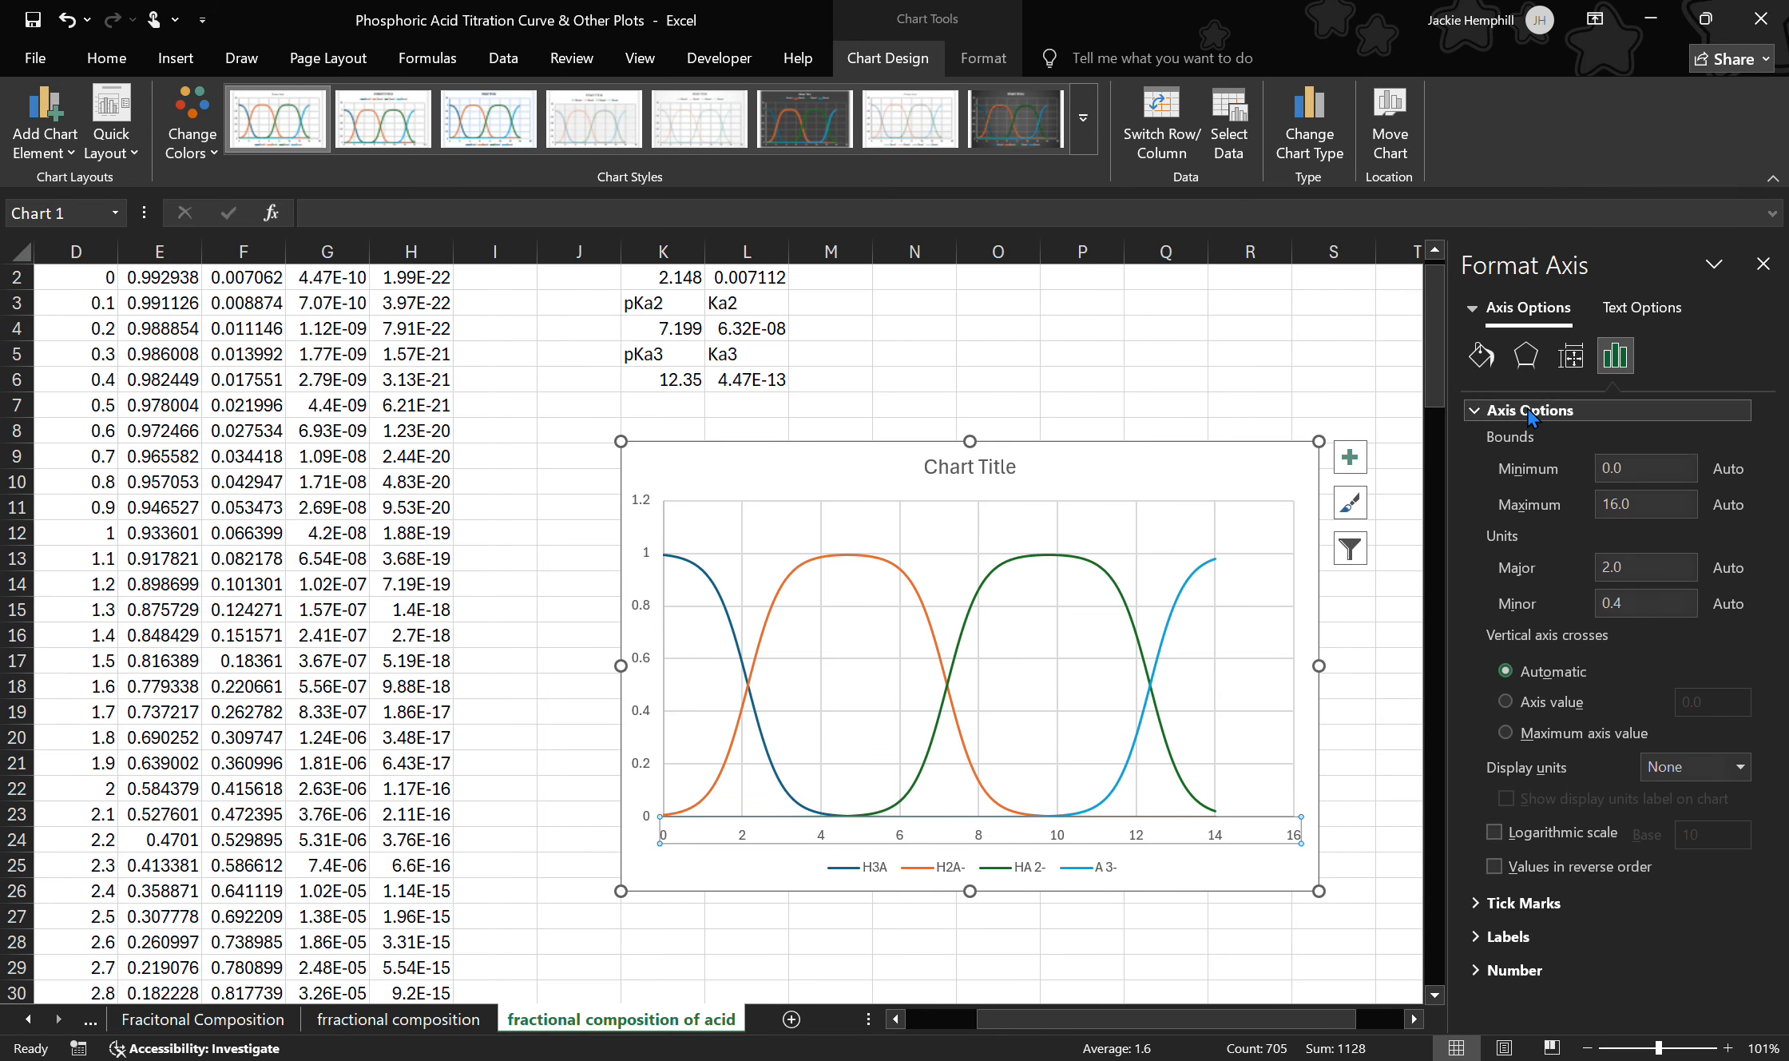
{"action": "left_click", "coordinate": [1653, 499]}
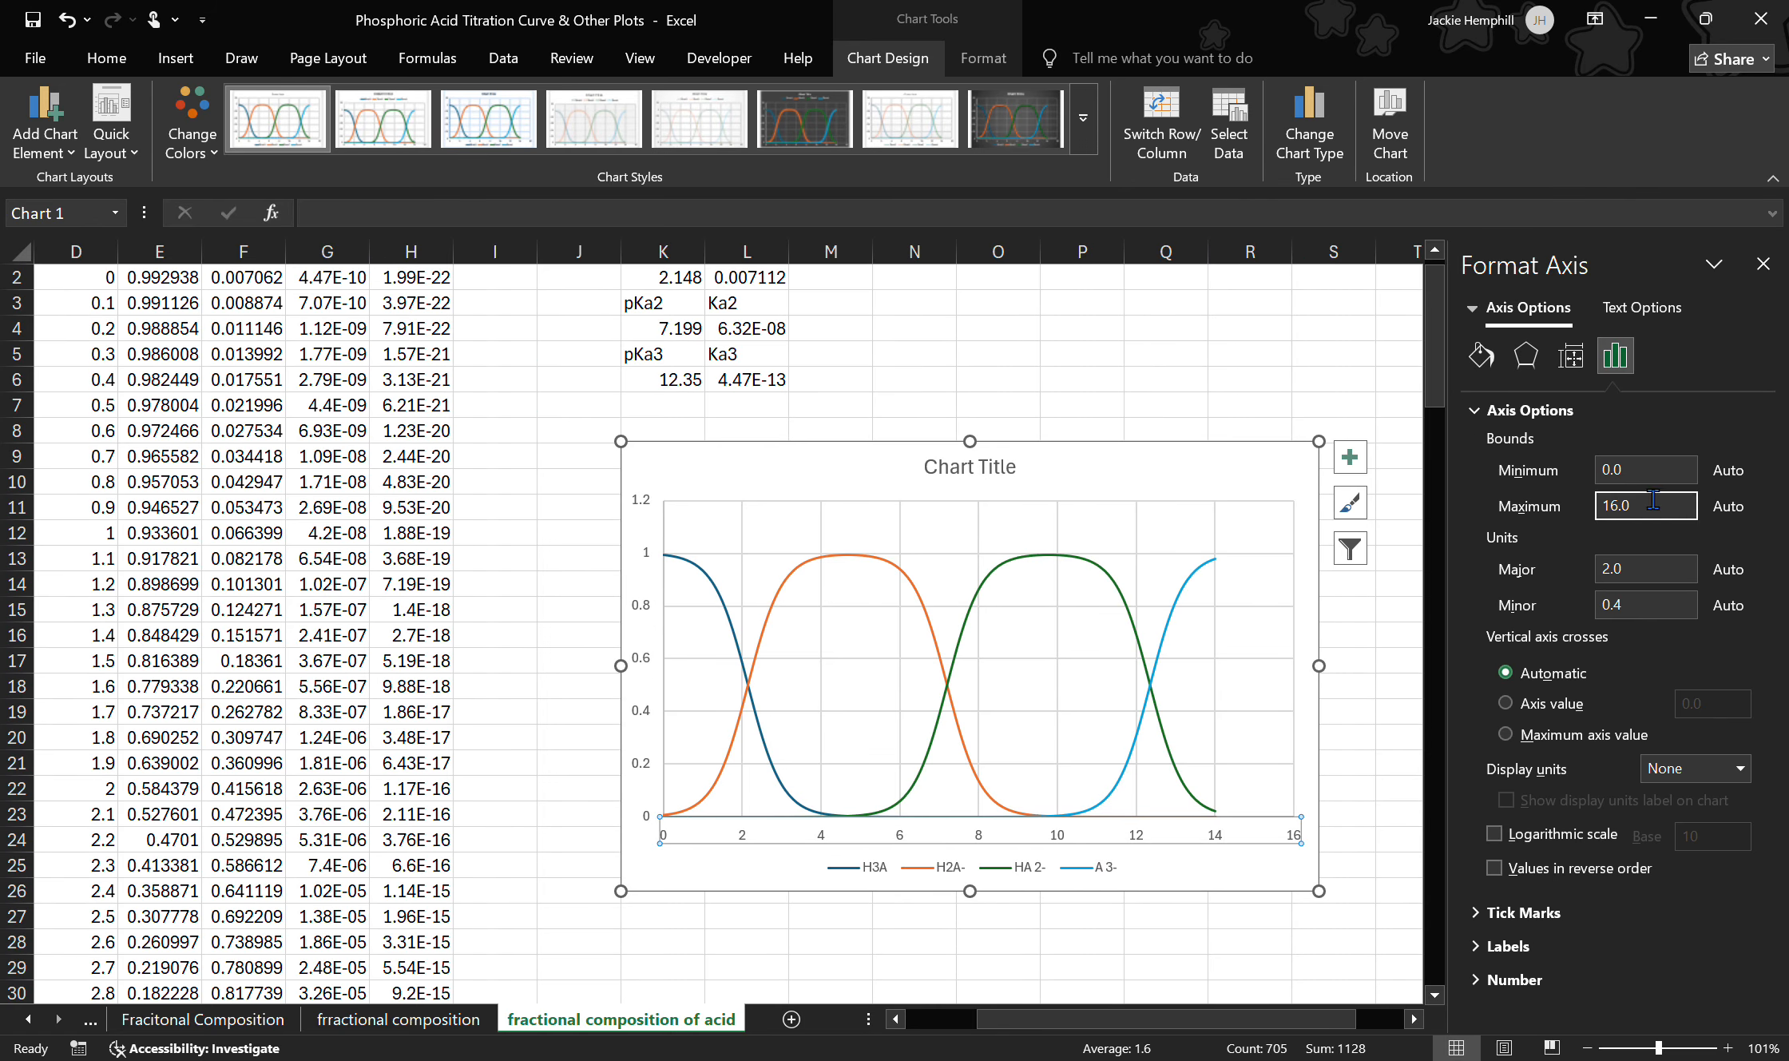
{"action": "key", "text": "BackSpace"}
{"action": "key", "text": "BackSpace"}
{"action": "key", "text": "BackSpace"}
{"action": "type", "text": "4"}
{"action": "key", "text": "Return"}
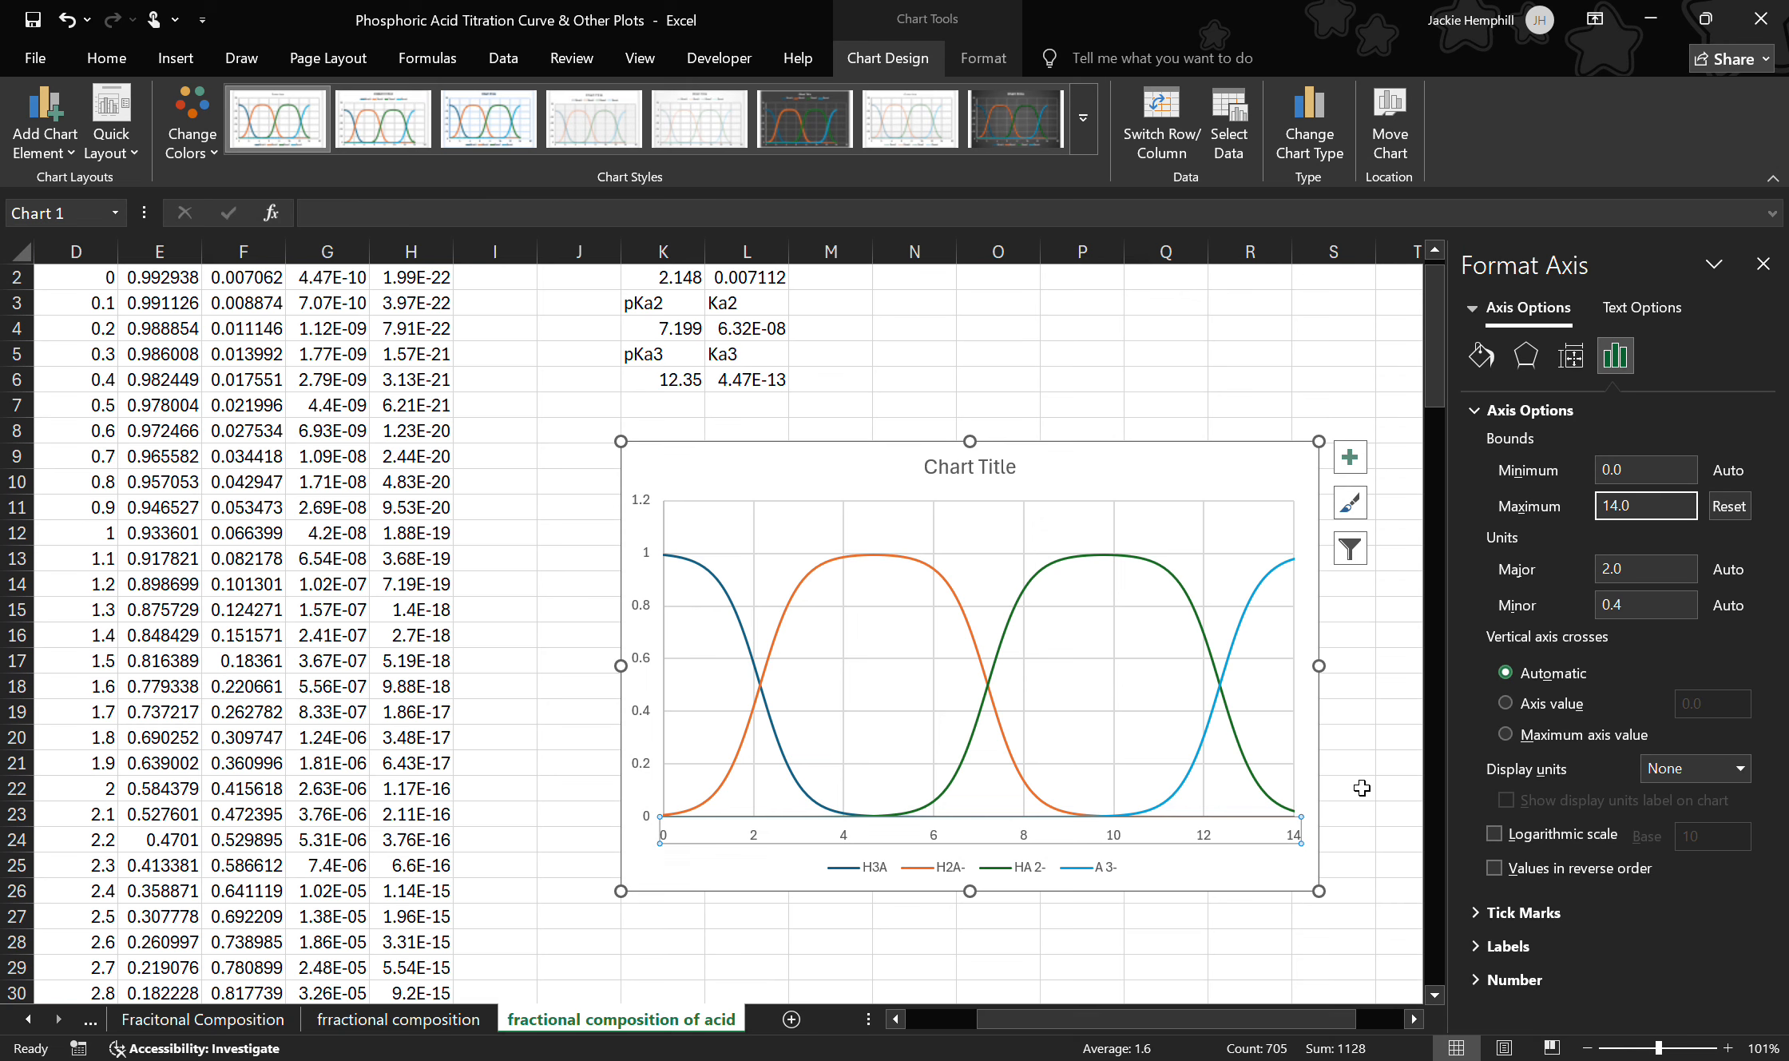
Step: Set the maximum bound of the chart's vertical axis to 1.0 and close the axis formatting
{"action": "left_click", "coordinate": [648, 610]}
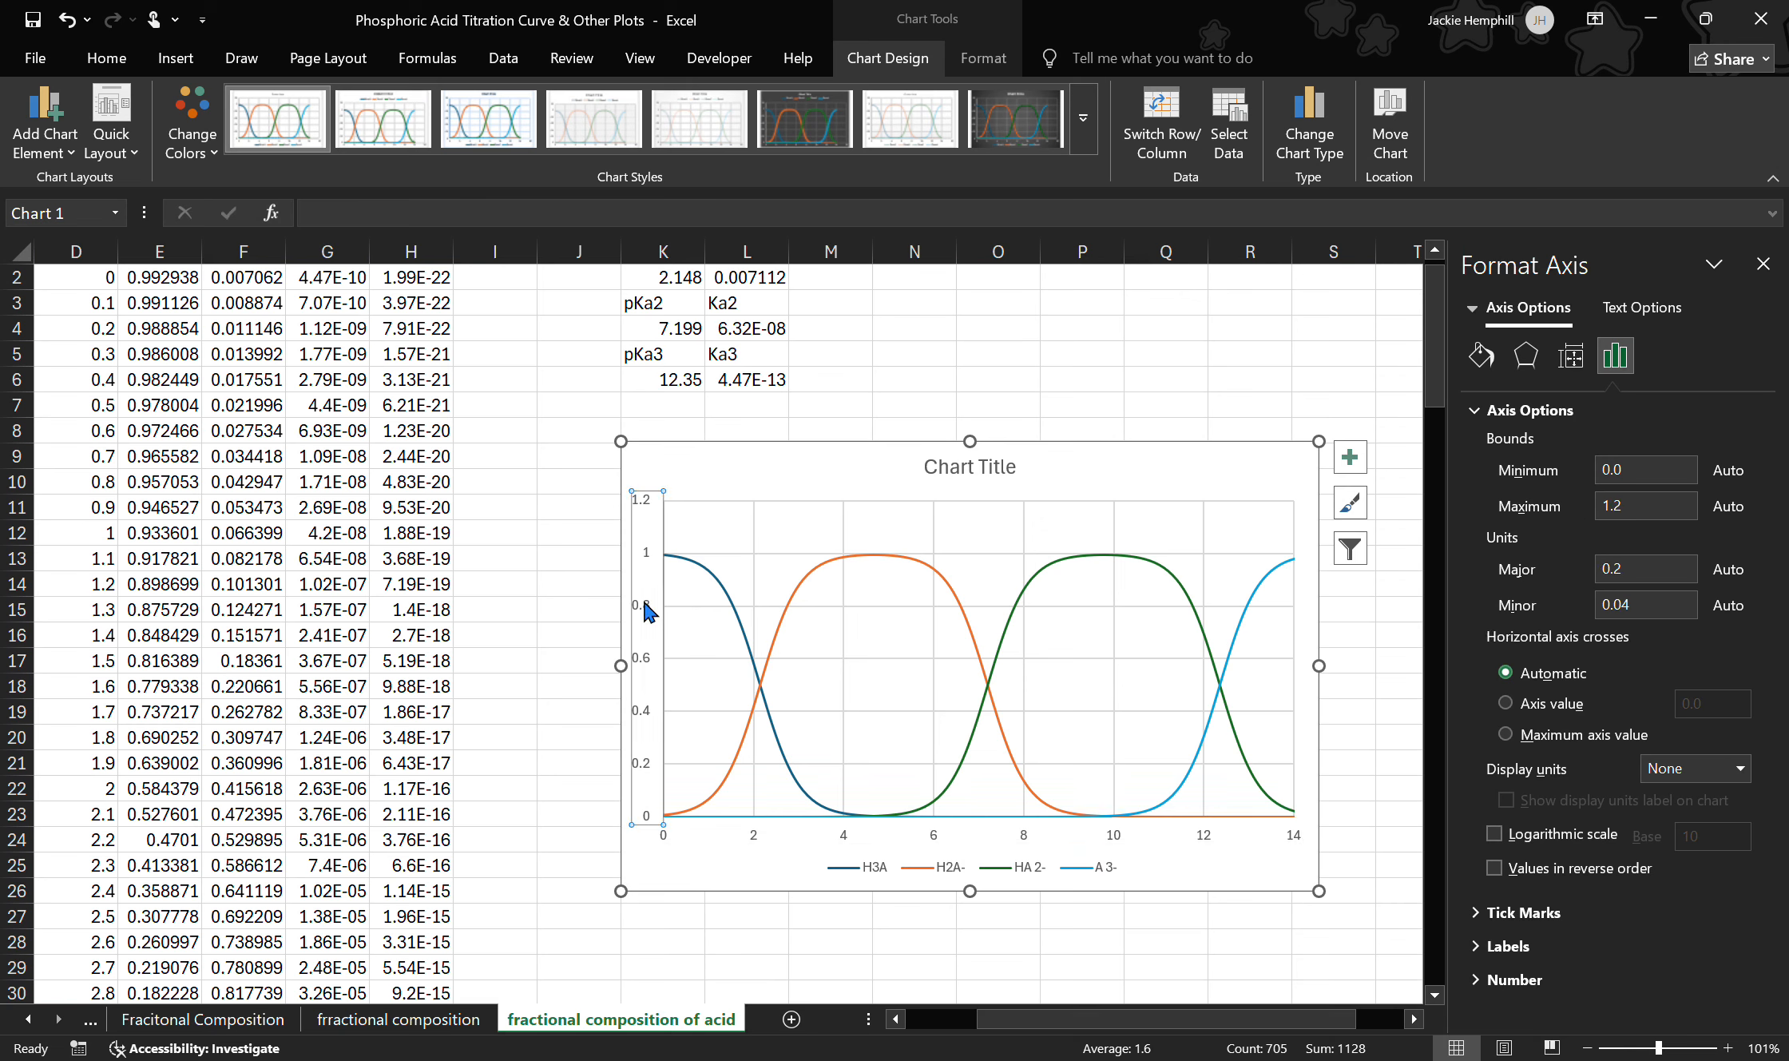
{"action": "left_click", "coordinate": [1648, 502]}
{"action": "key", "text": "BackSpace"}
{"action": "type", "text": "0"}
{"action": "key", "text": "Return"}
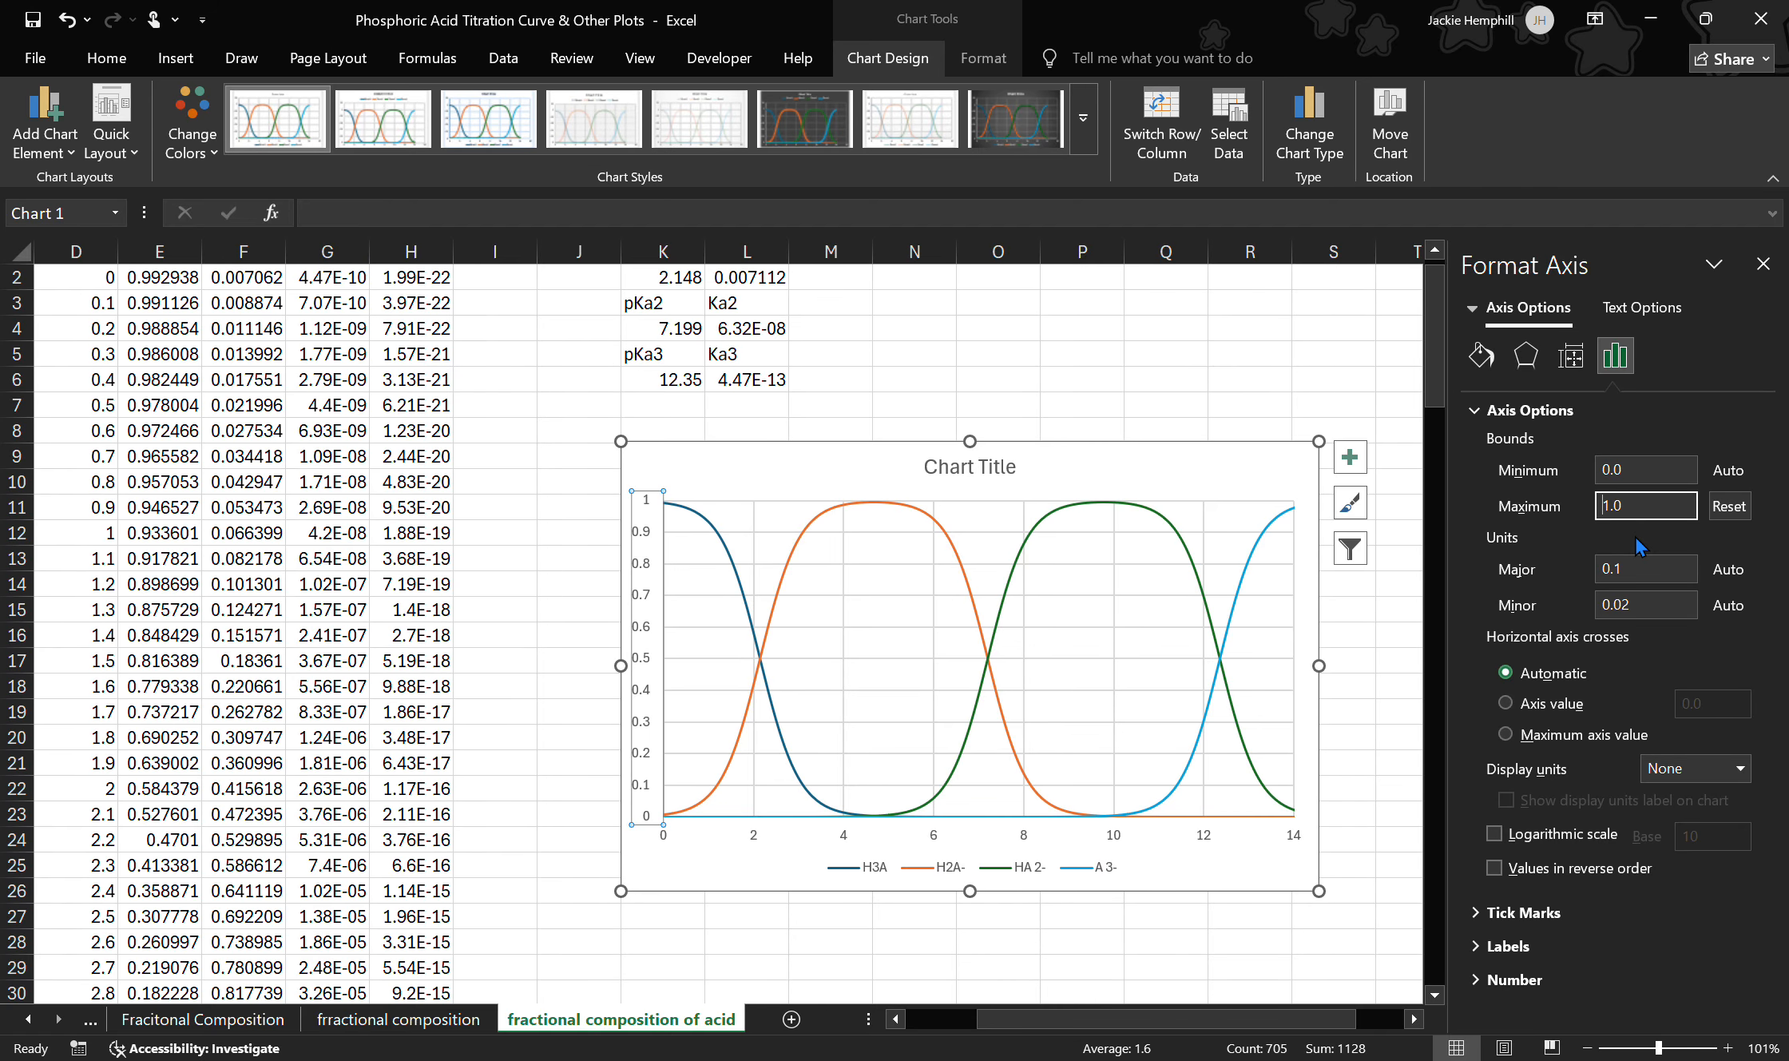
{"action": "left_click", "coordinate": [1763, 265]}
Step: Add axis titles to both axes of the fractional composition chart
{"action": "left_click", "coordinate": [1350, 457]}
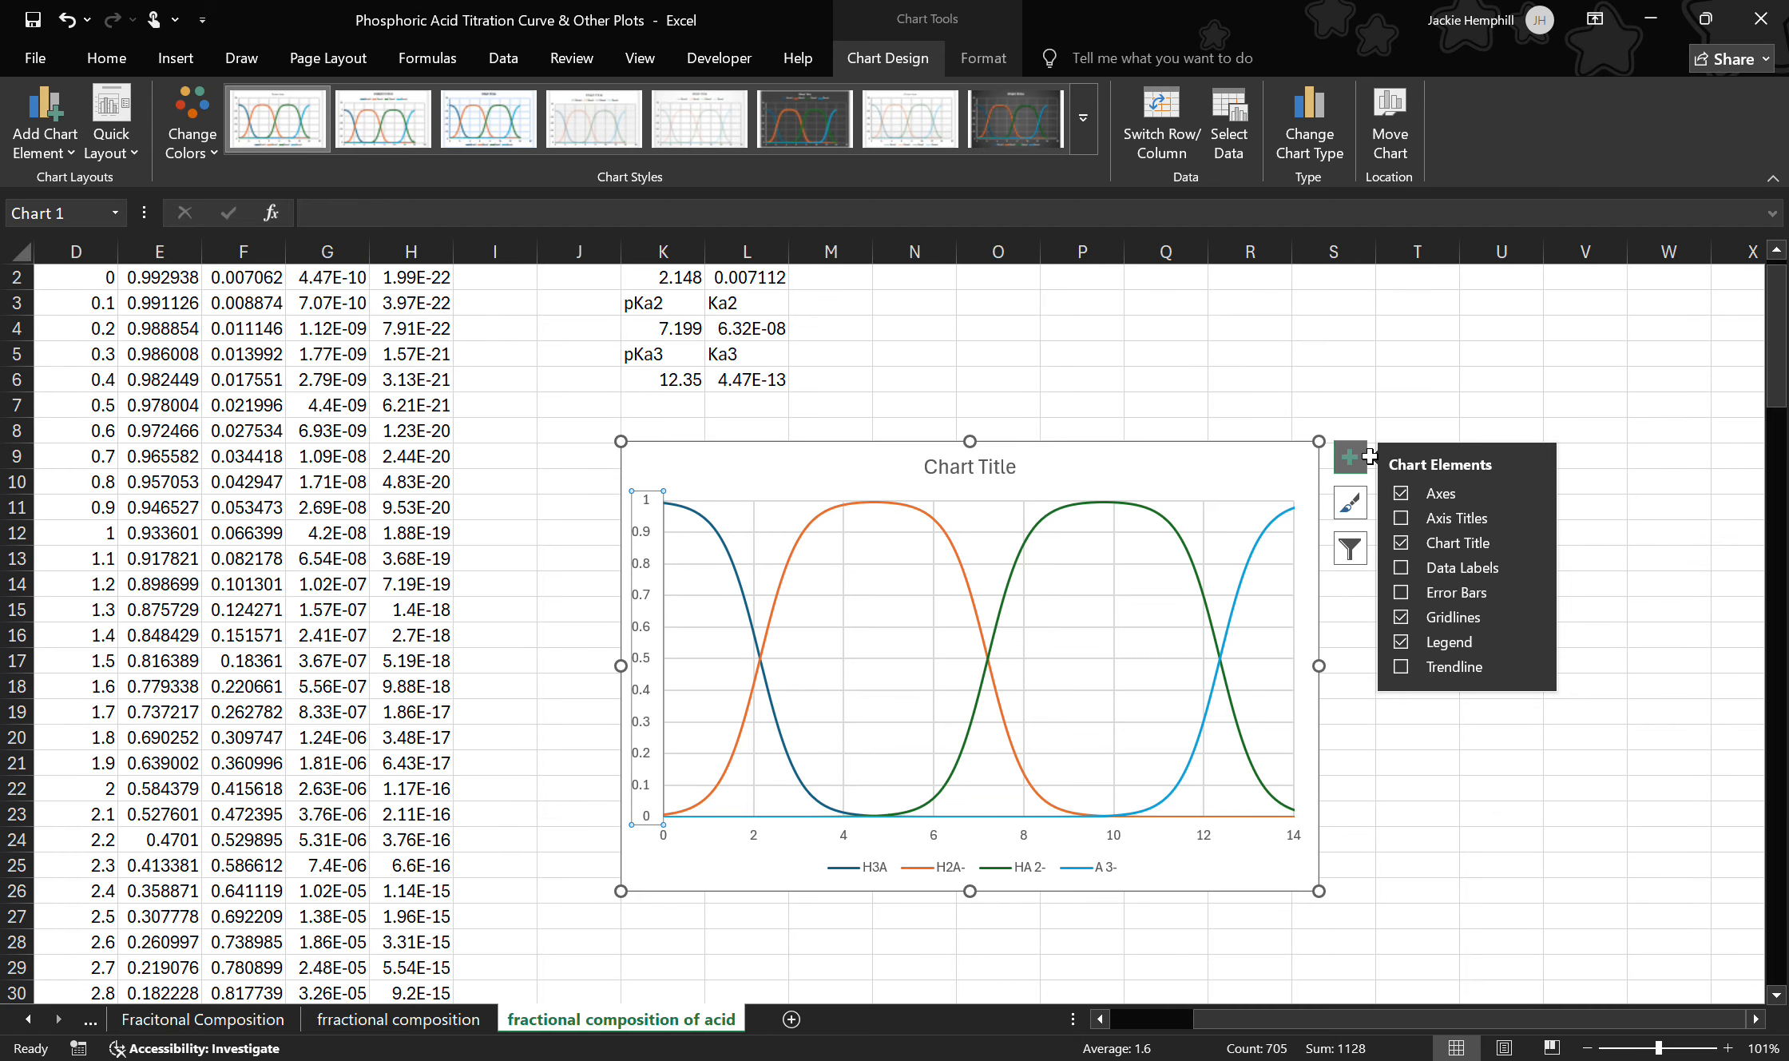
{"action": "left_click", "coordinate": [1420, 519]}
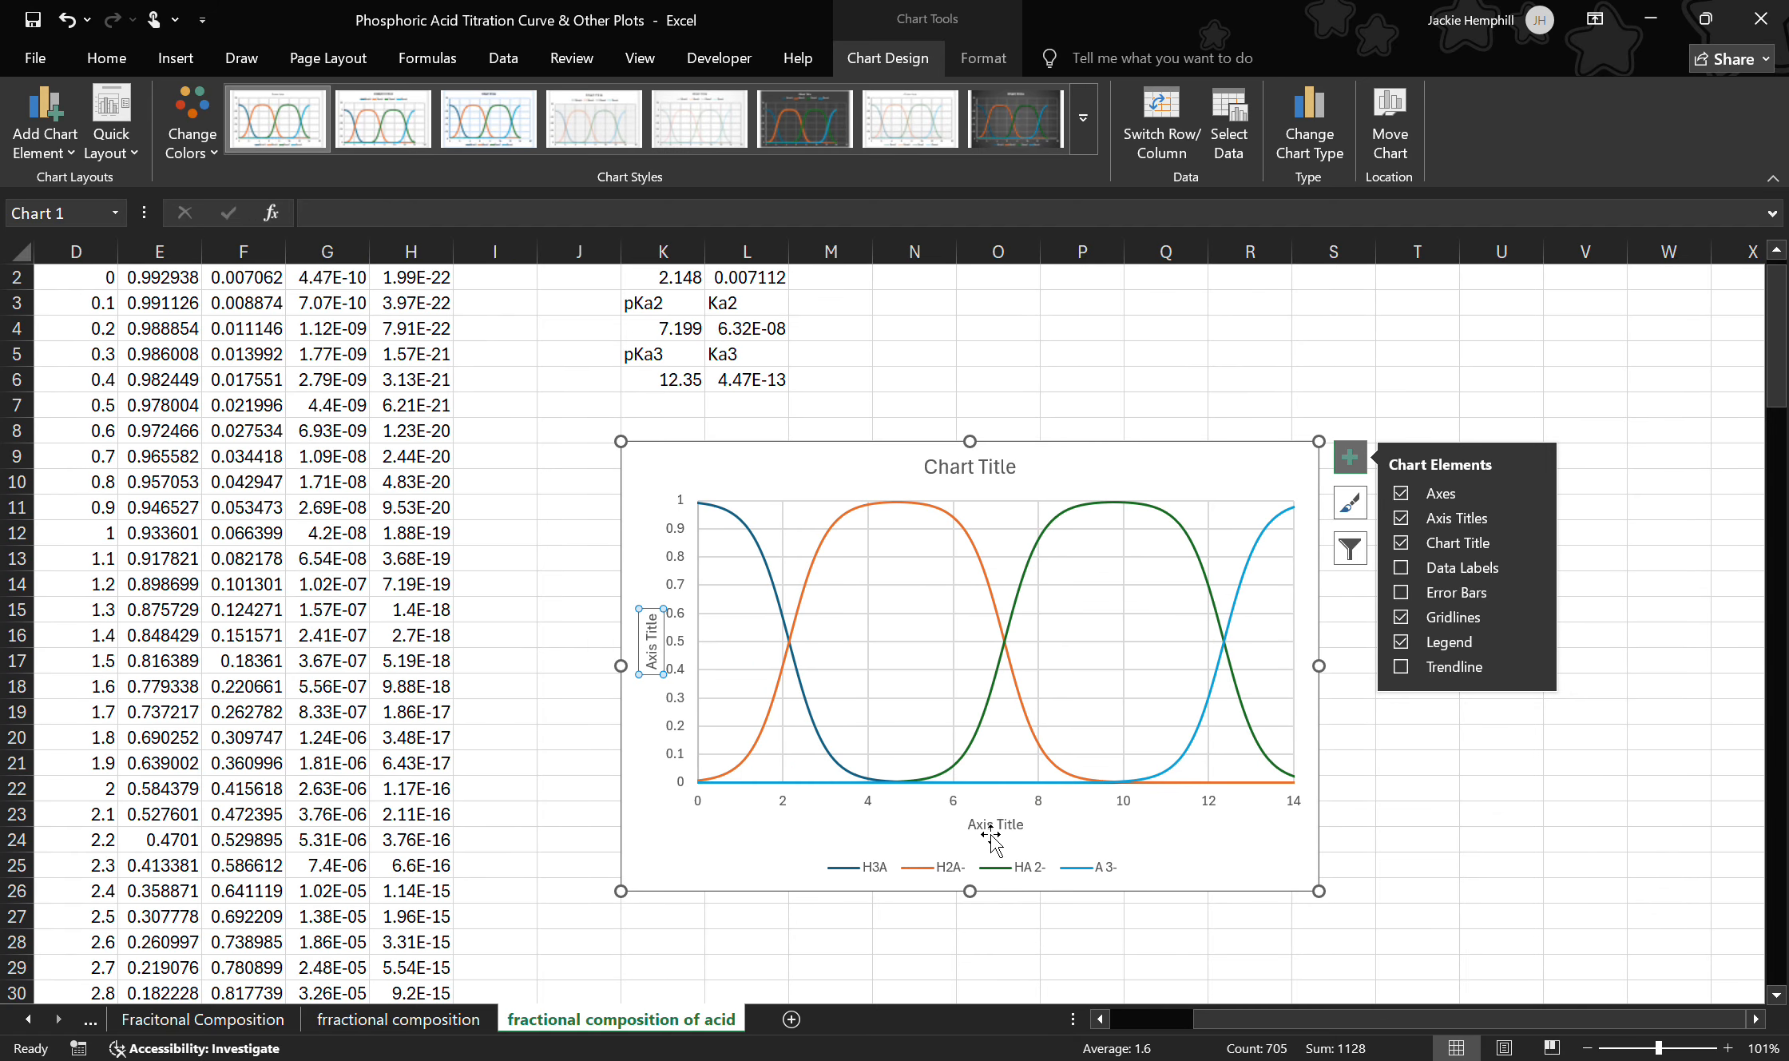
Step: Set the chart's horizontal axis title to pH
{"action": "double_click", "coordinate": [991, 831]}
{"action": "triple_click", "coordinate": [991, 827]}
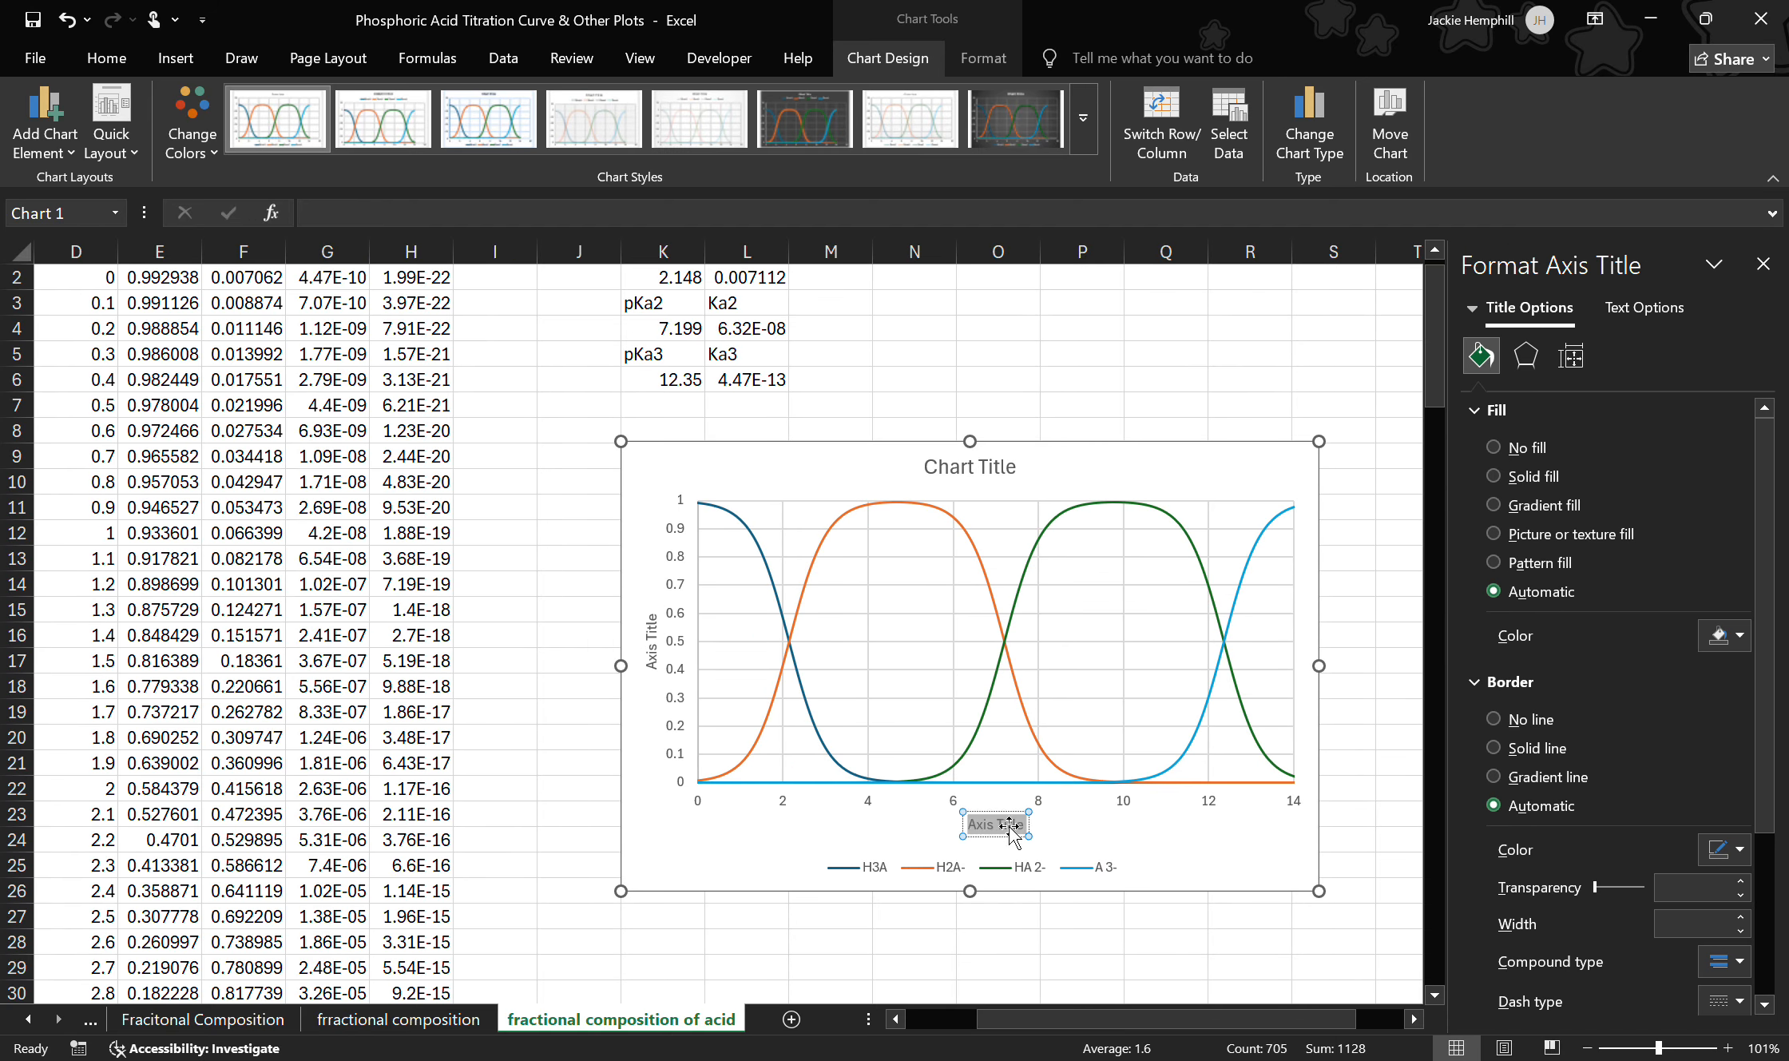
{"action": "type", "text": "pH"}
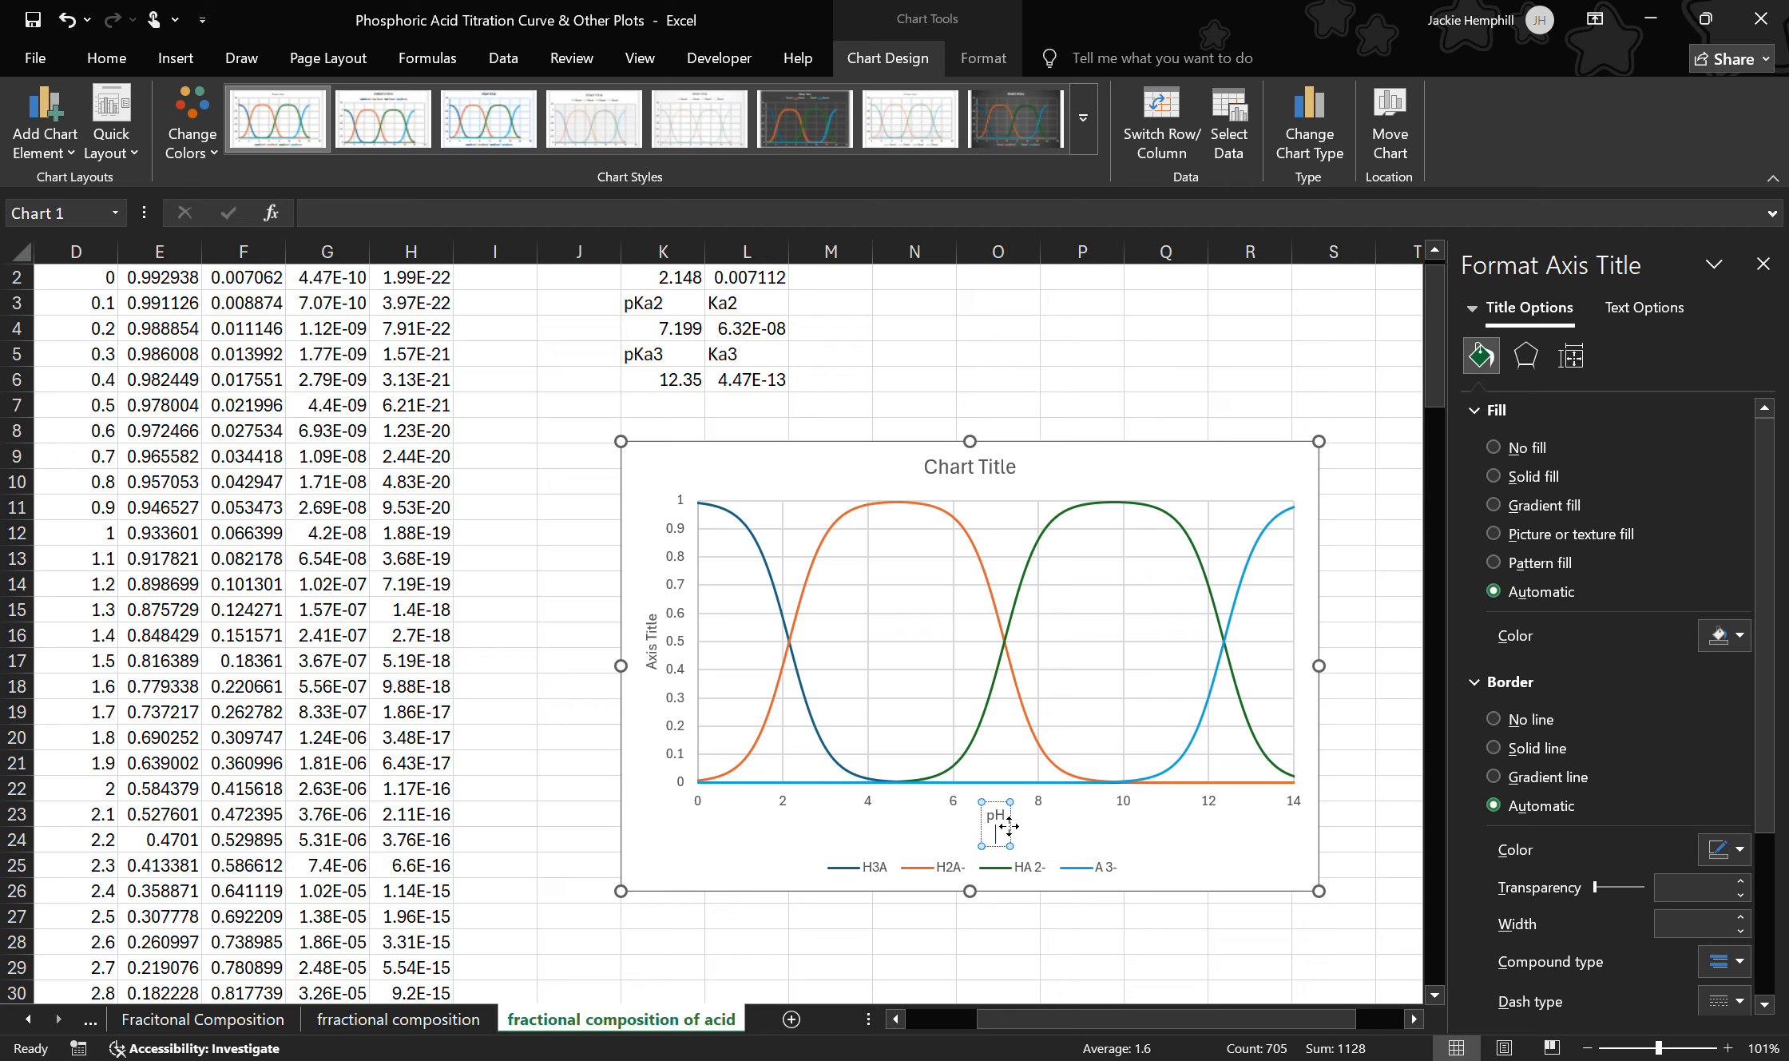
Step: Replace the chart's vertical axis title with the Greek small letter alpha symbol (α)
{"action": "left_click", "coordinate": [651, 647]}
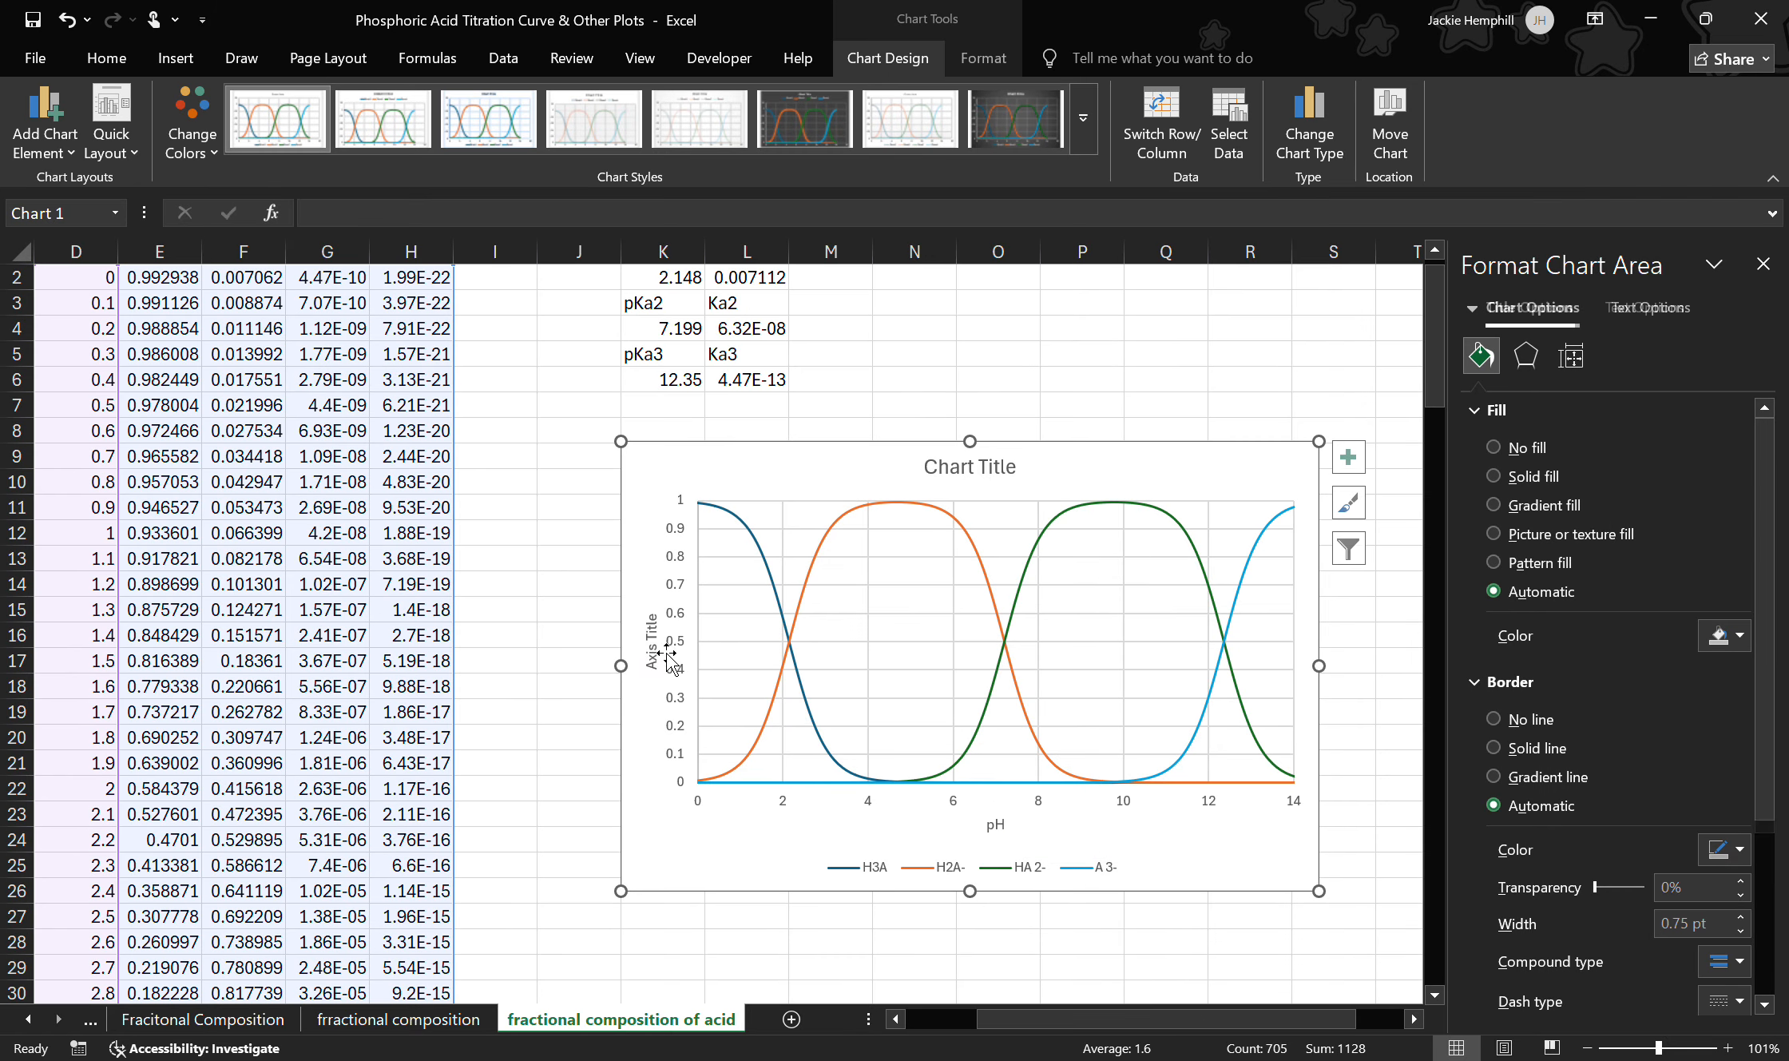
{"action": "left_click", "coordinate": [651, 647]}
{"action": "triple_click", "coordinate": [651, 647]}
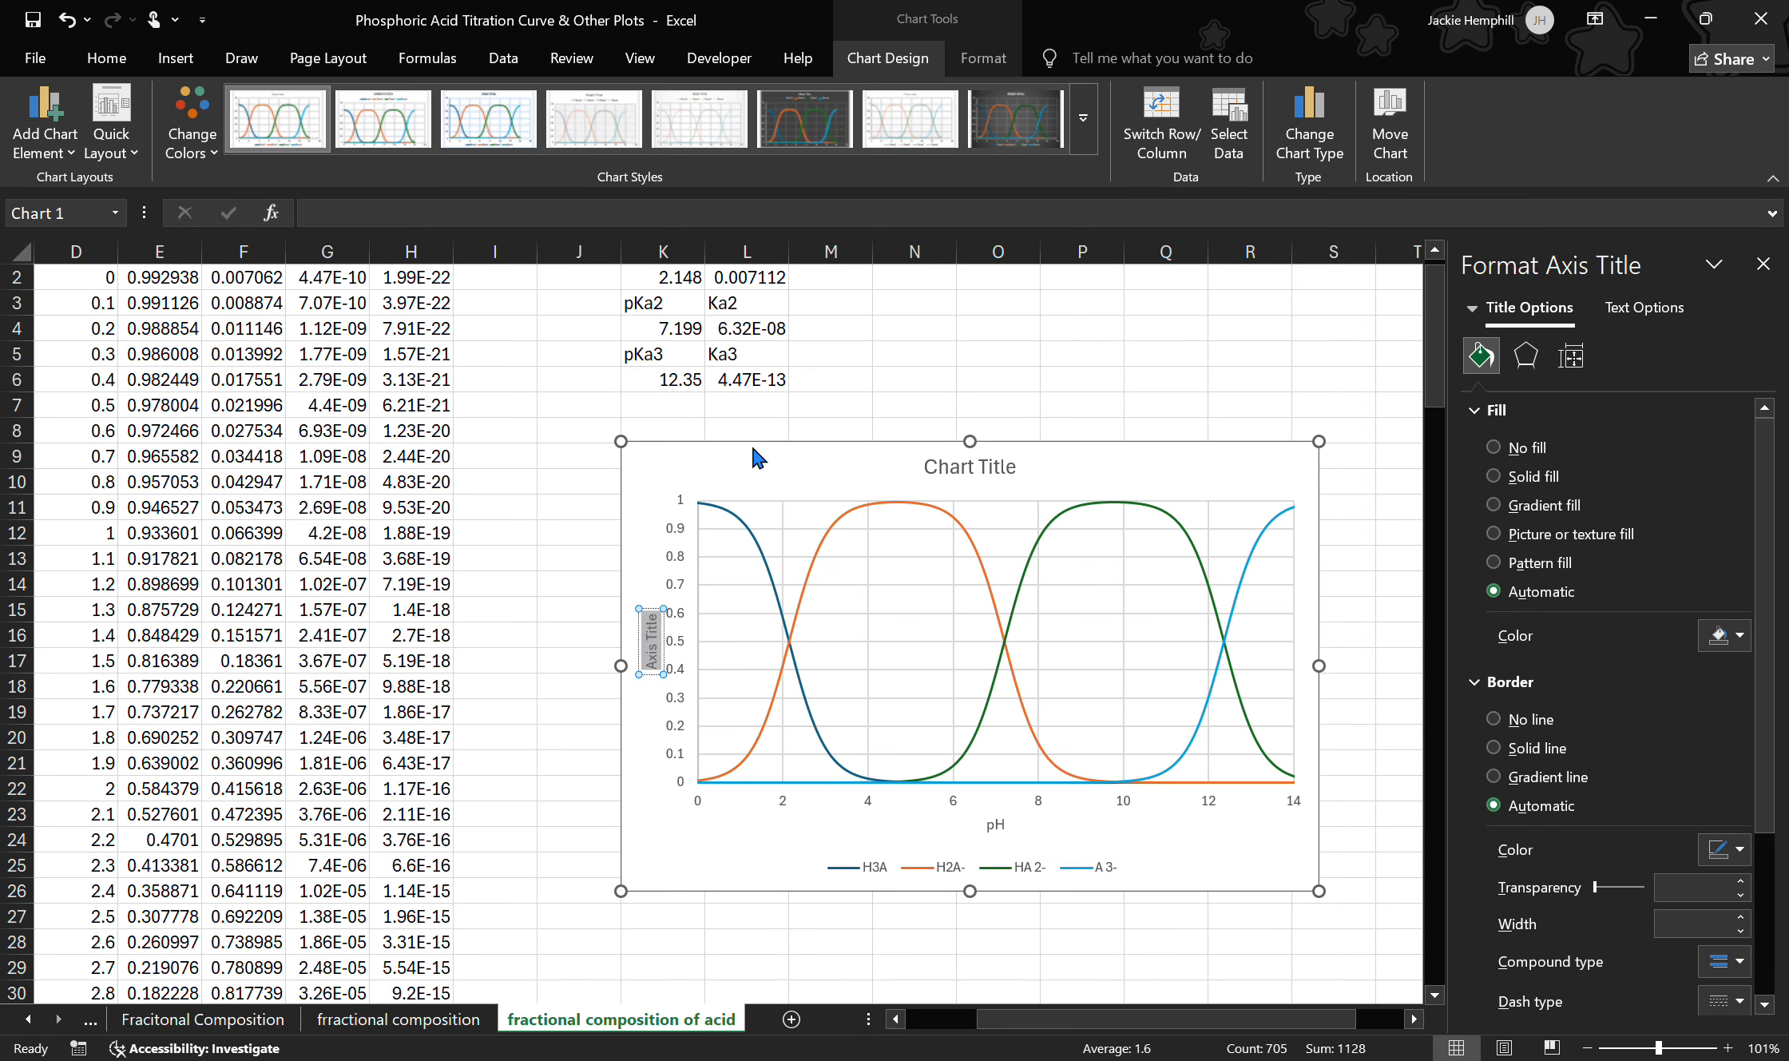
{"action": "left_click", "coordinate": [176, 57]}
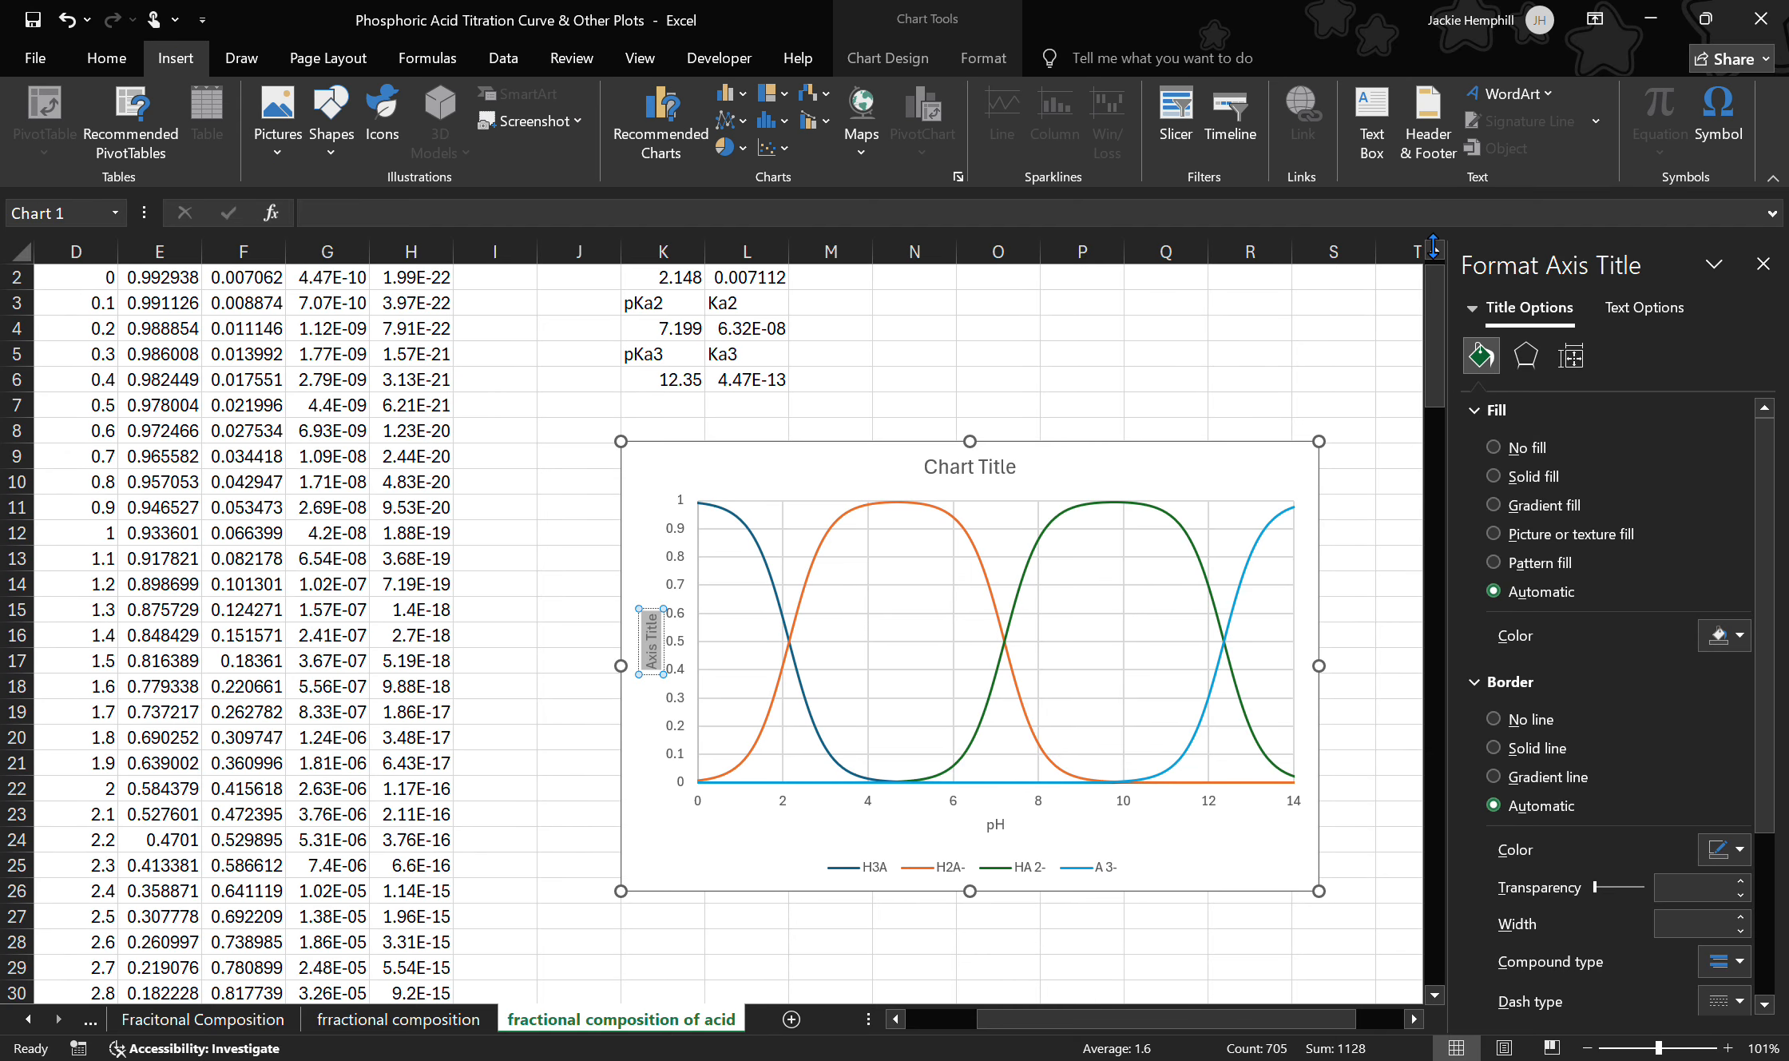
{"action": "left_click", "coordinate": [1742, 120]}
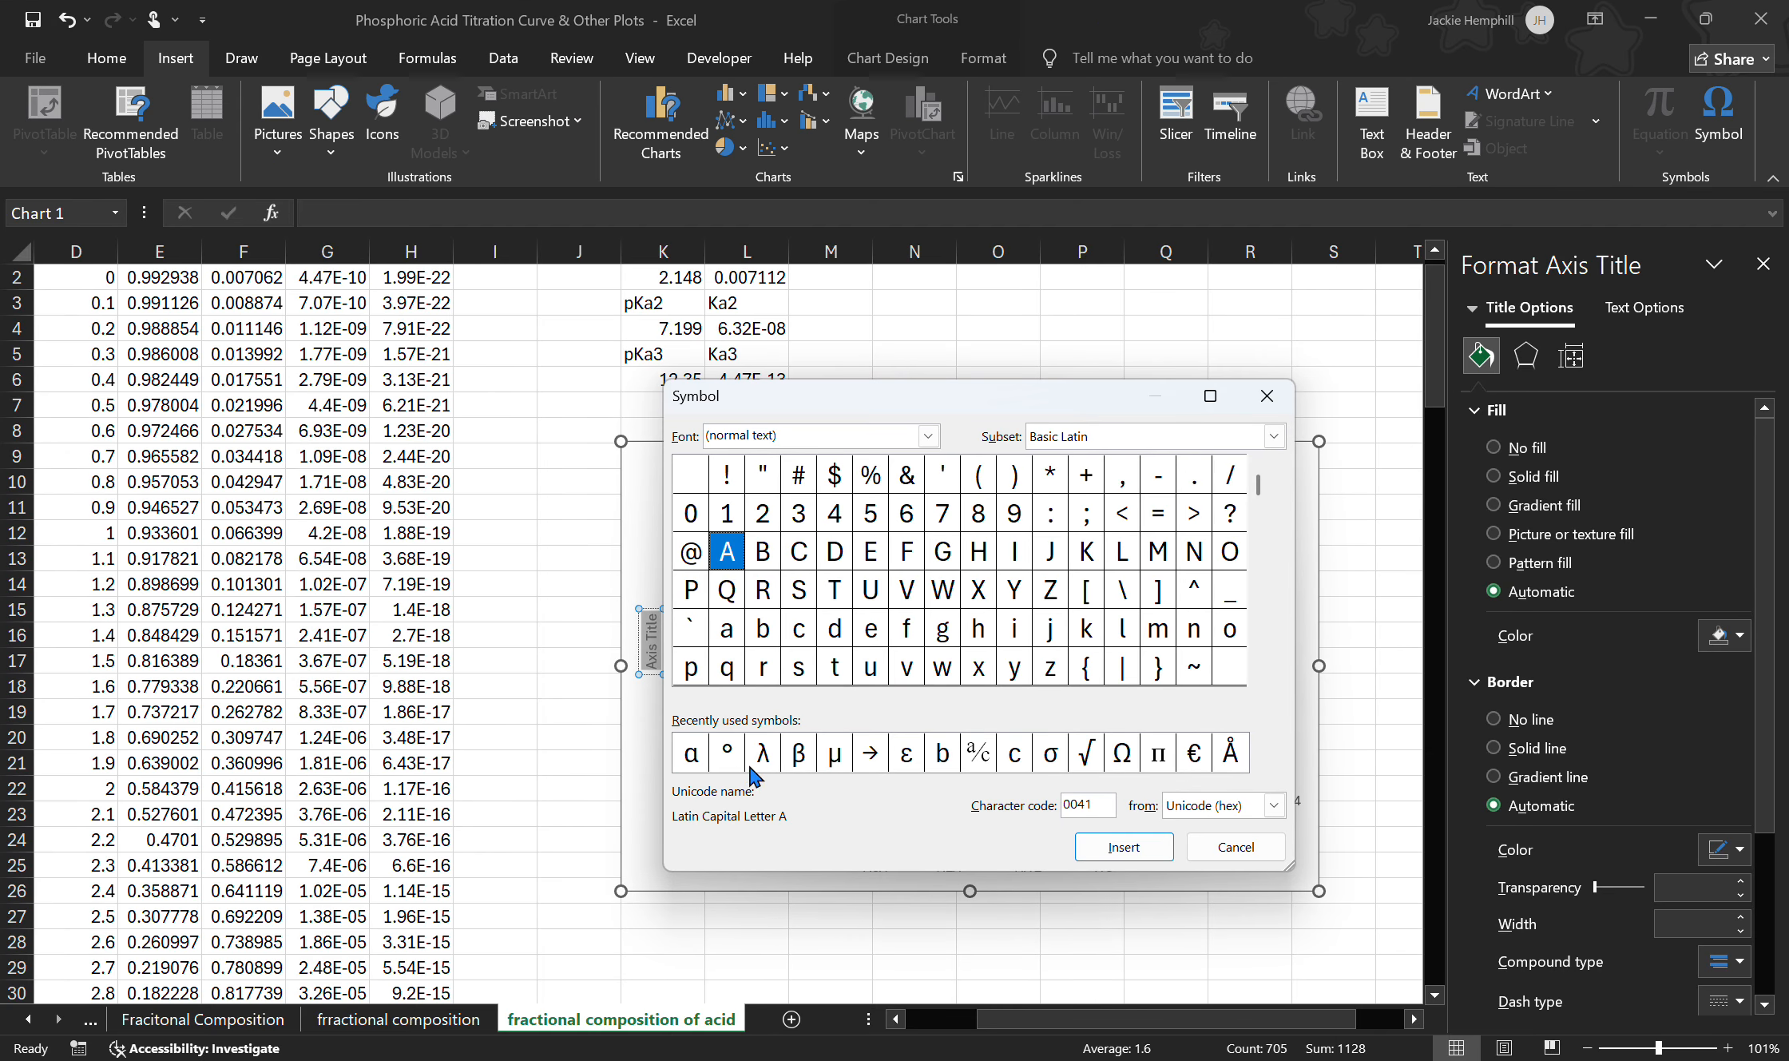
{"action": "left_click", "coordinate": [695, 759]}
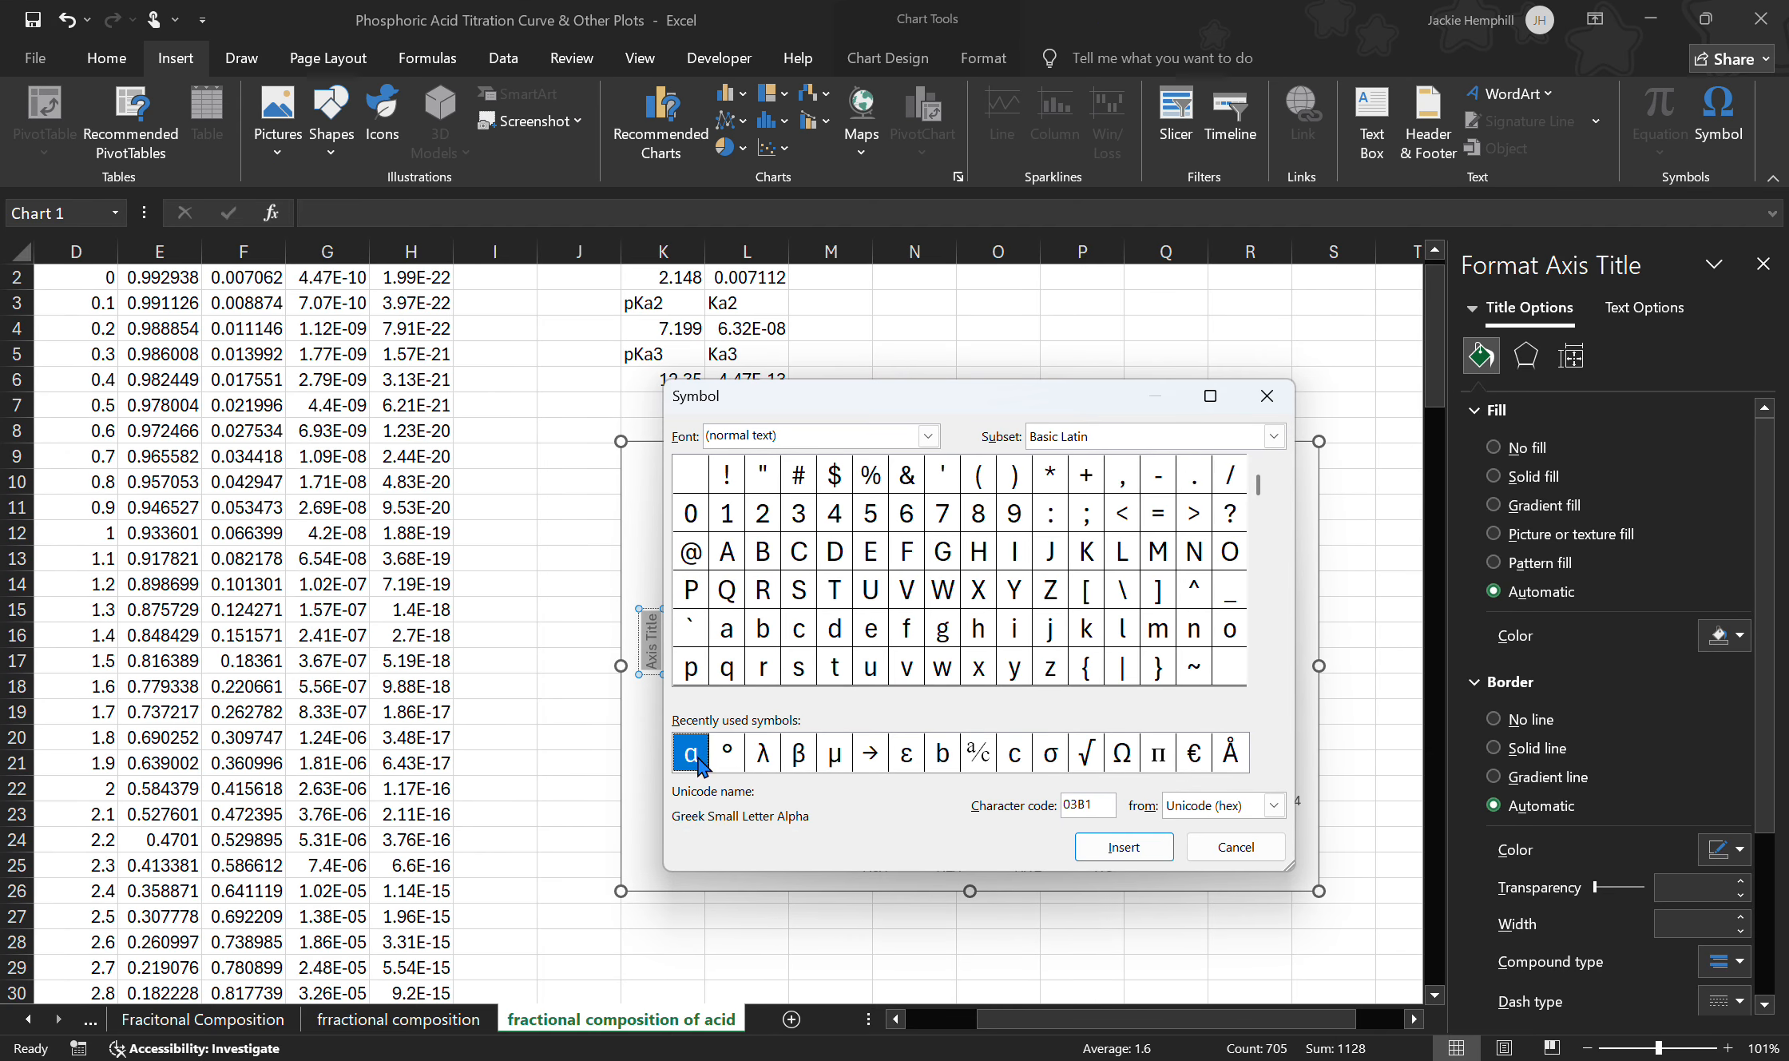
{"action": "left_click", "coordinate": [1162, 853]}
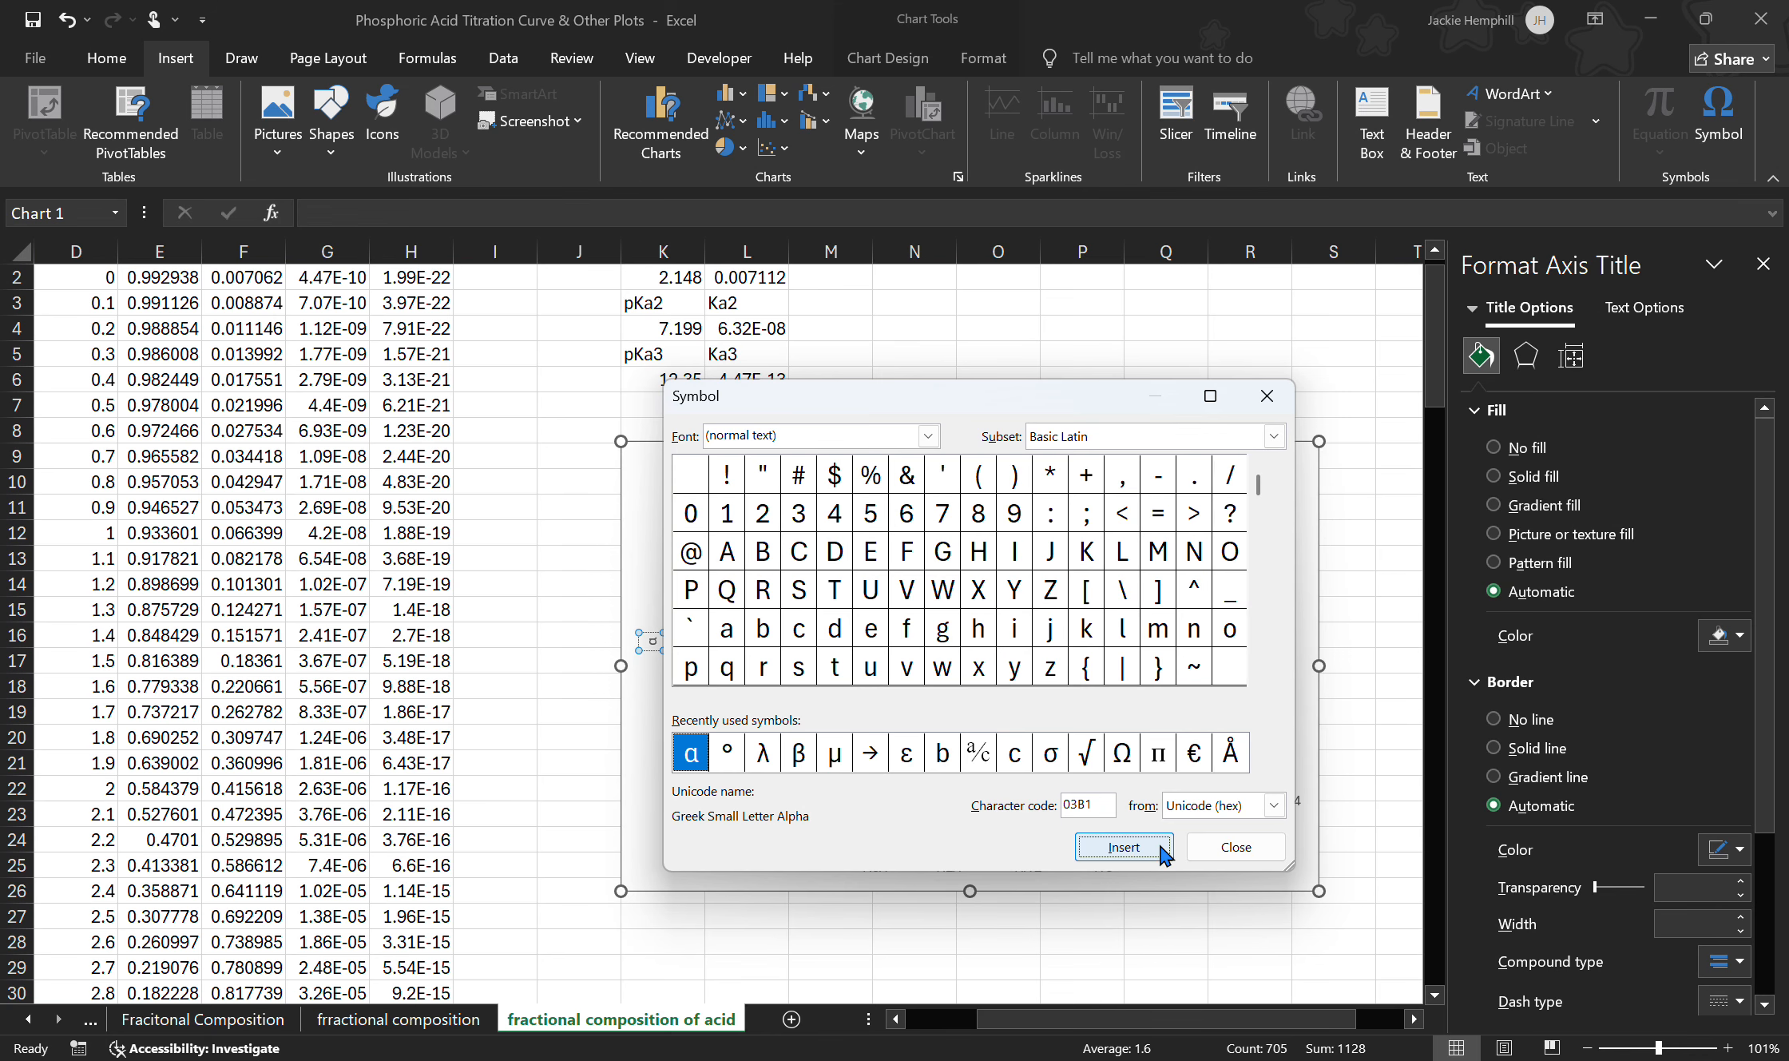
{"action": "left_click", "coordinate": [1236, 848]}
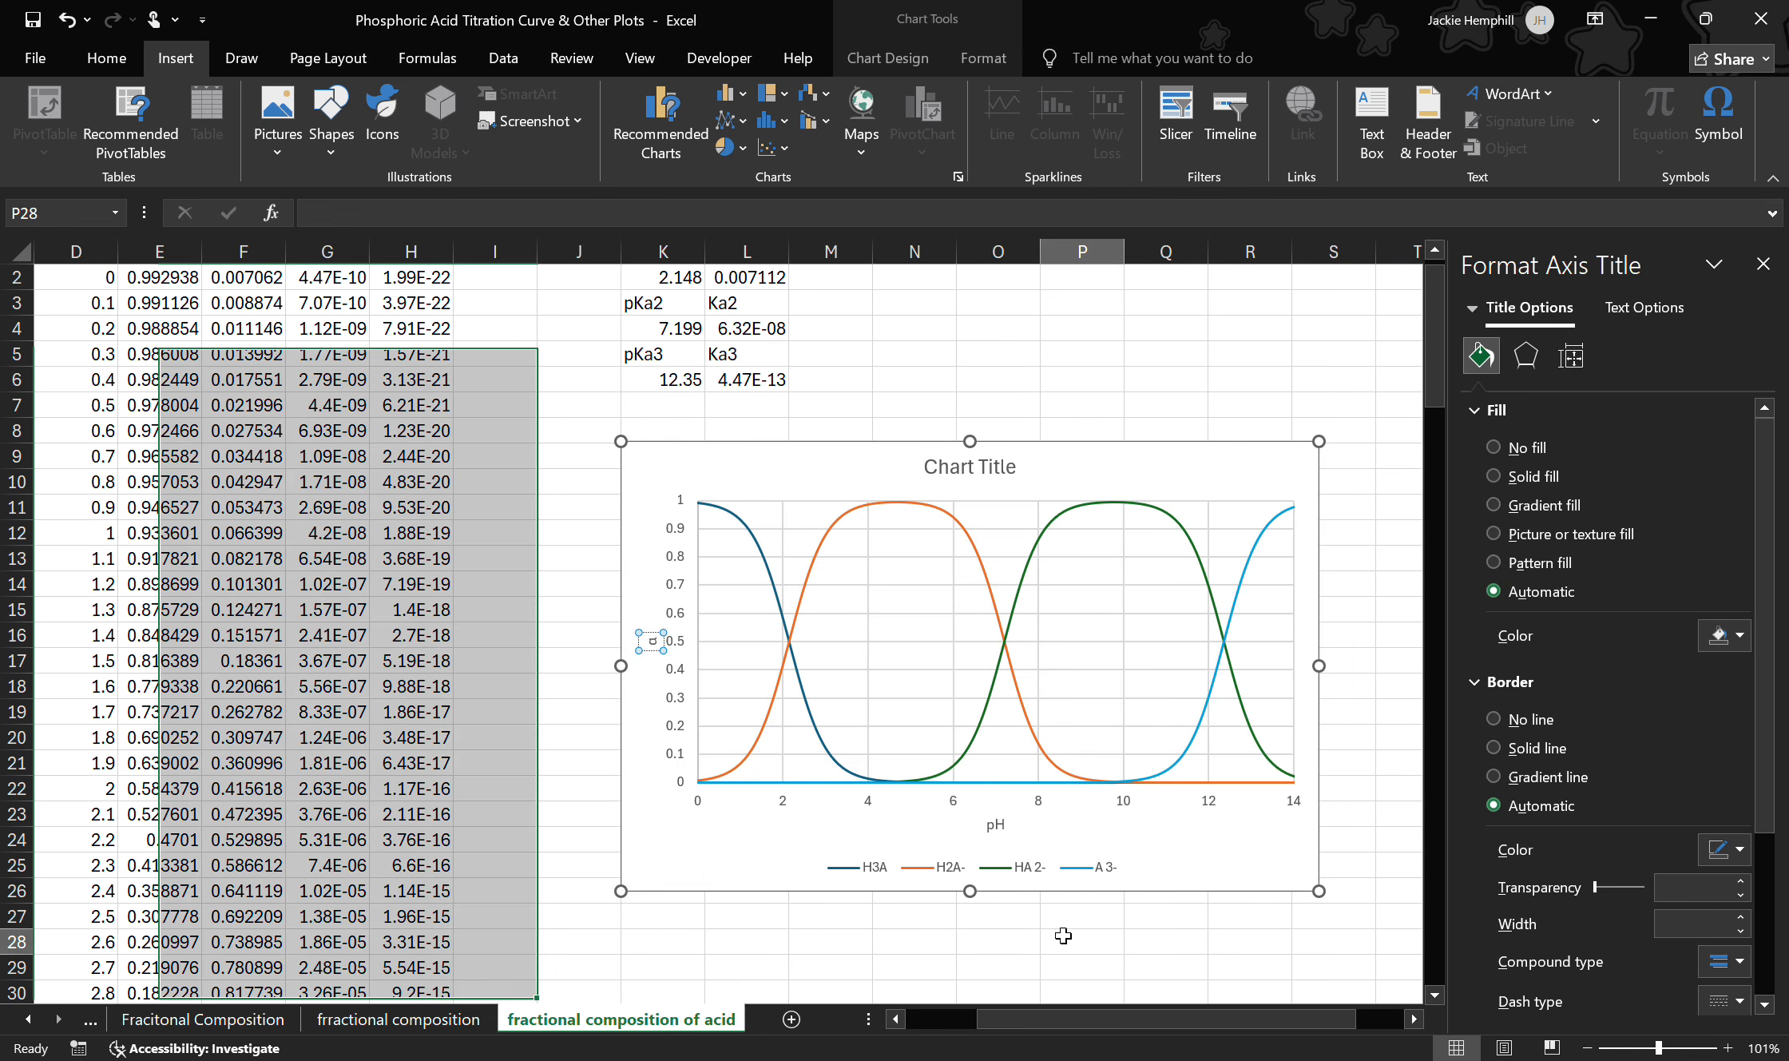
{"action": "left_click", "coordinate": [1069, 935]}
{"action": "left_click", "coordinate": [1252, 859]}
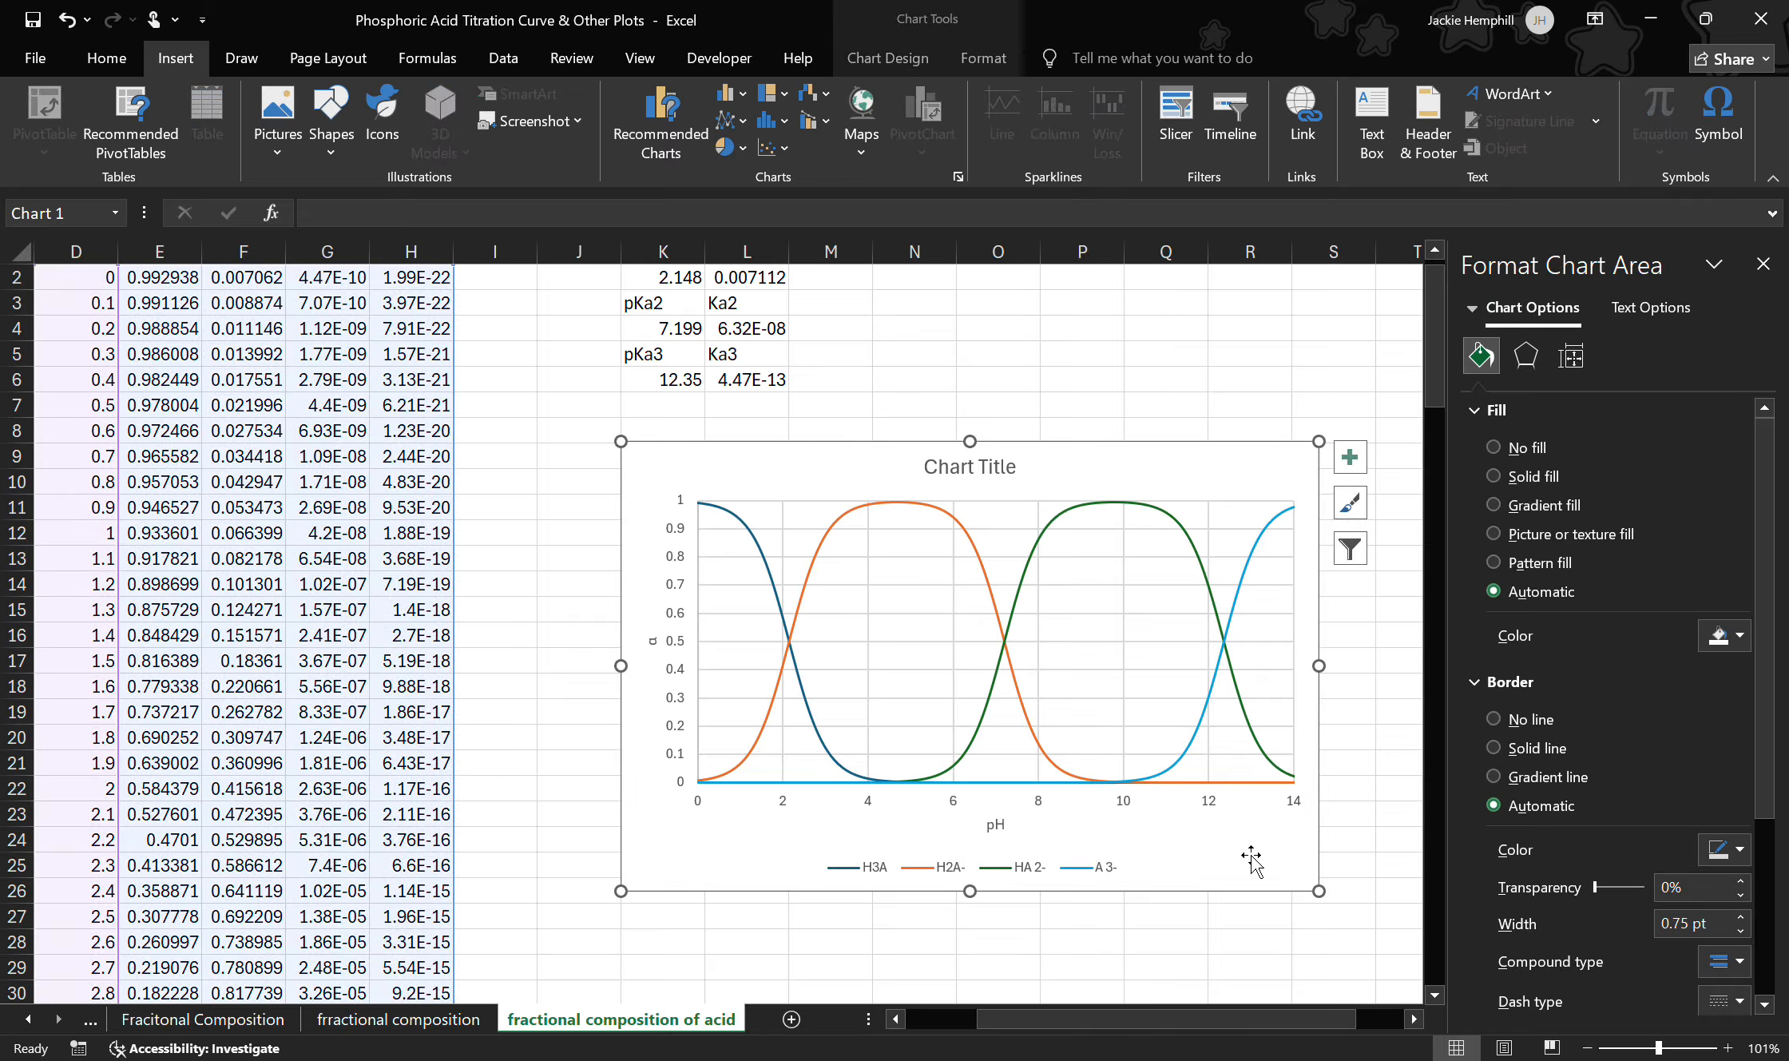
Step: Set the chart title to "Fractional Composition of Phosphoric Acid"
{"action": "left_click", "coordinate": [975, 470]}
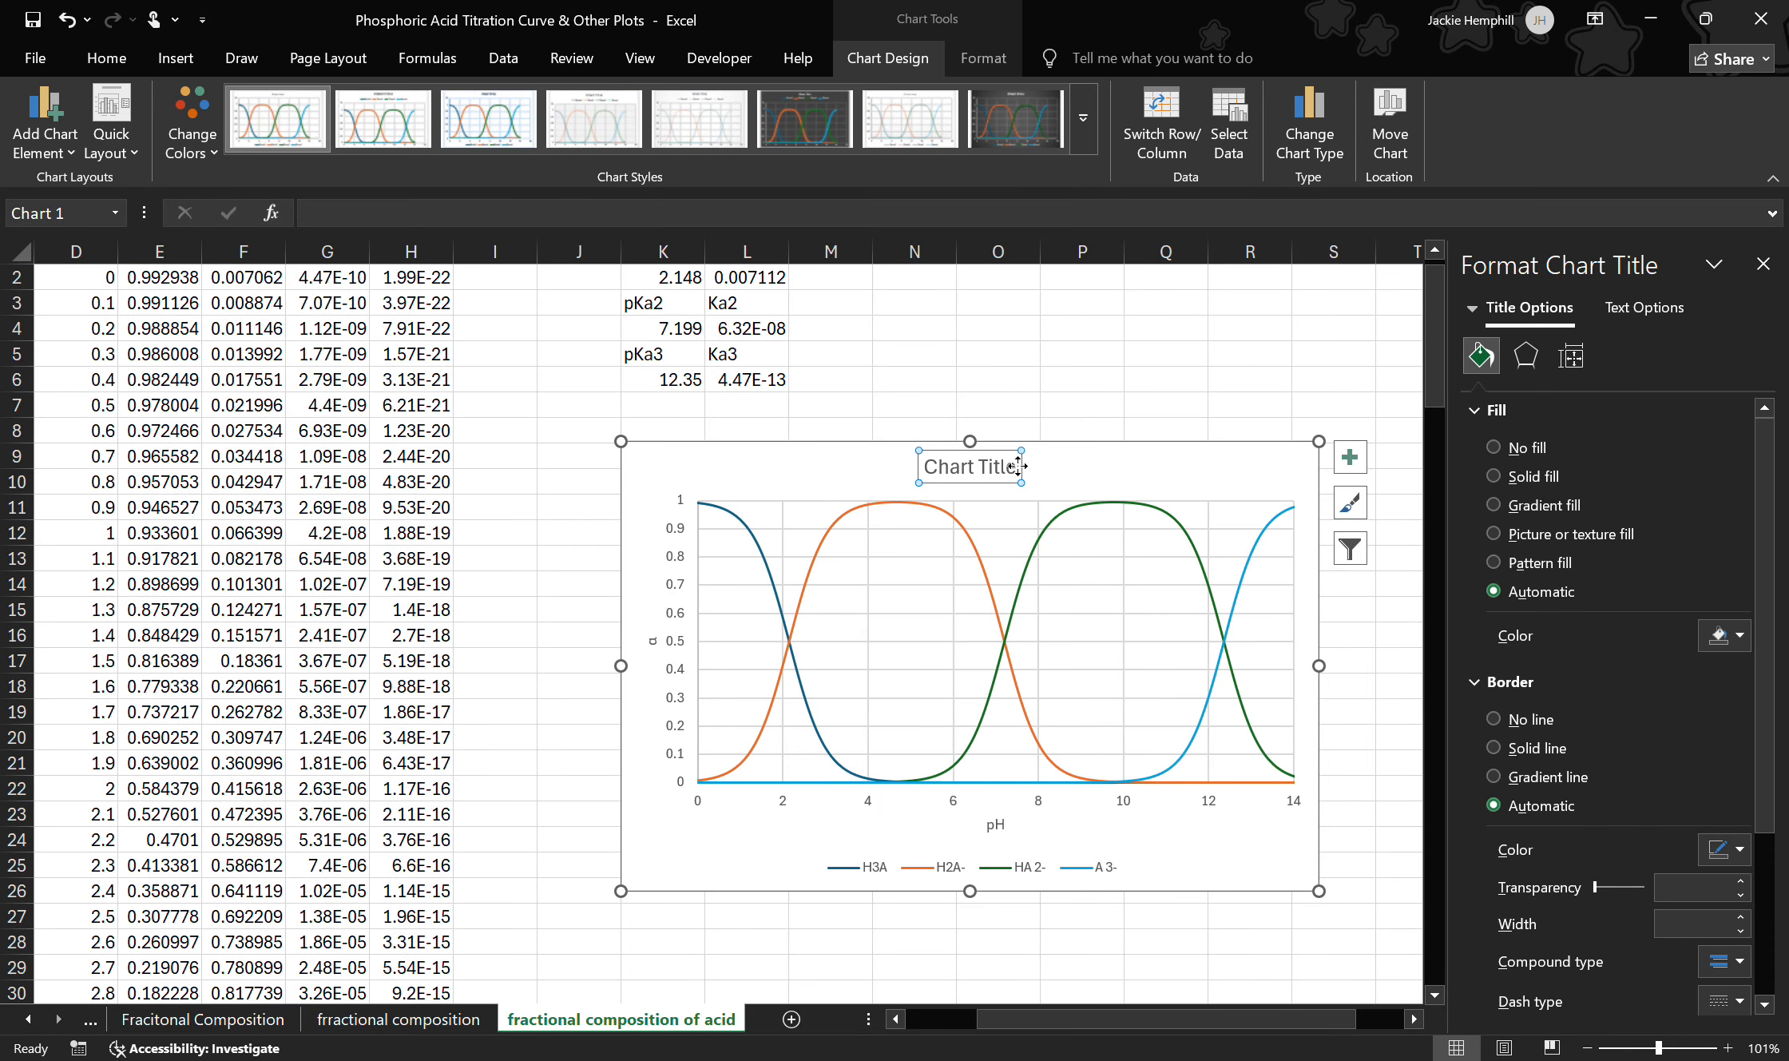
{"action": "triple_click", "coordinate": [1012, 470]}
{"action": "type", "text": "Fract"}
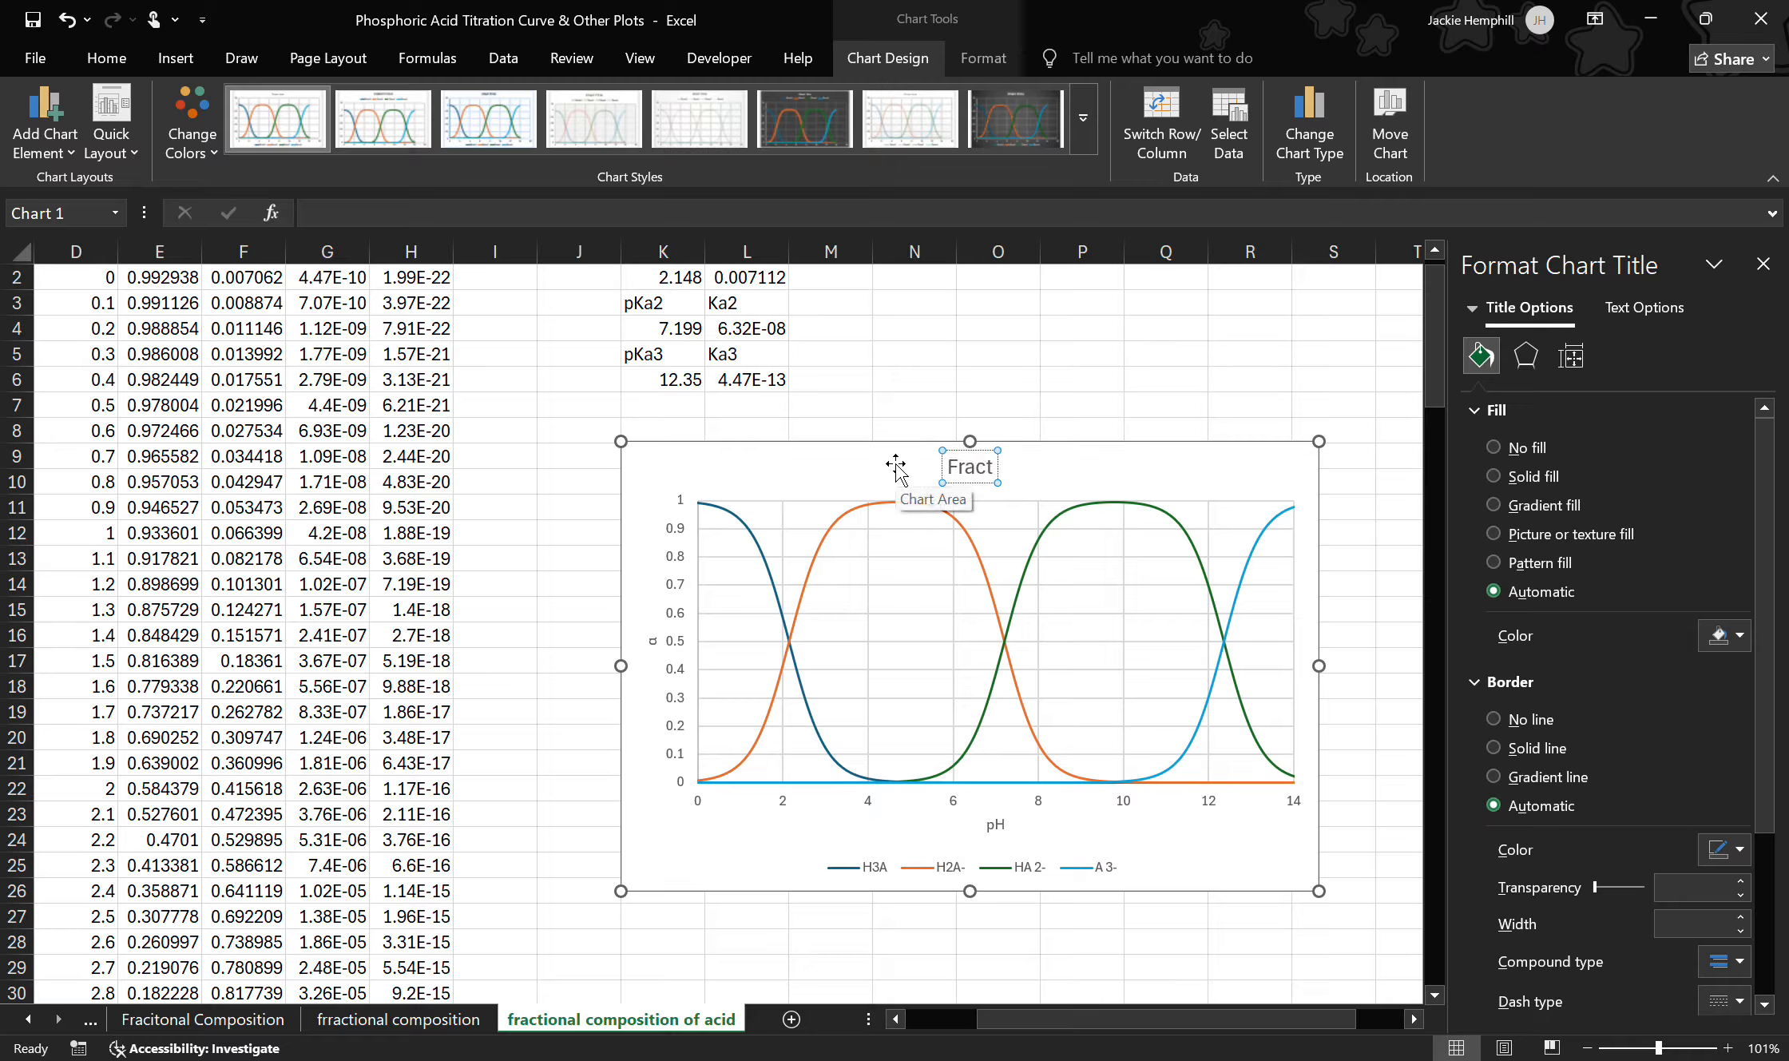
{"action": "type", "text": "ional Composition"}
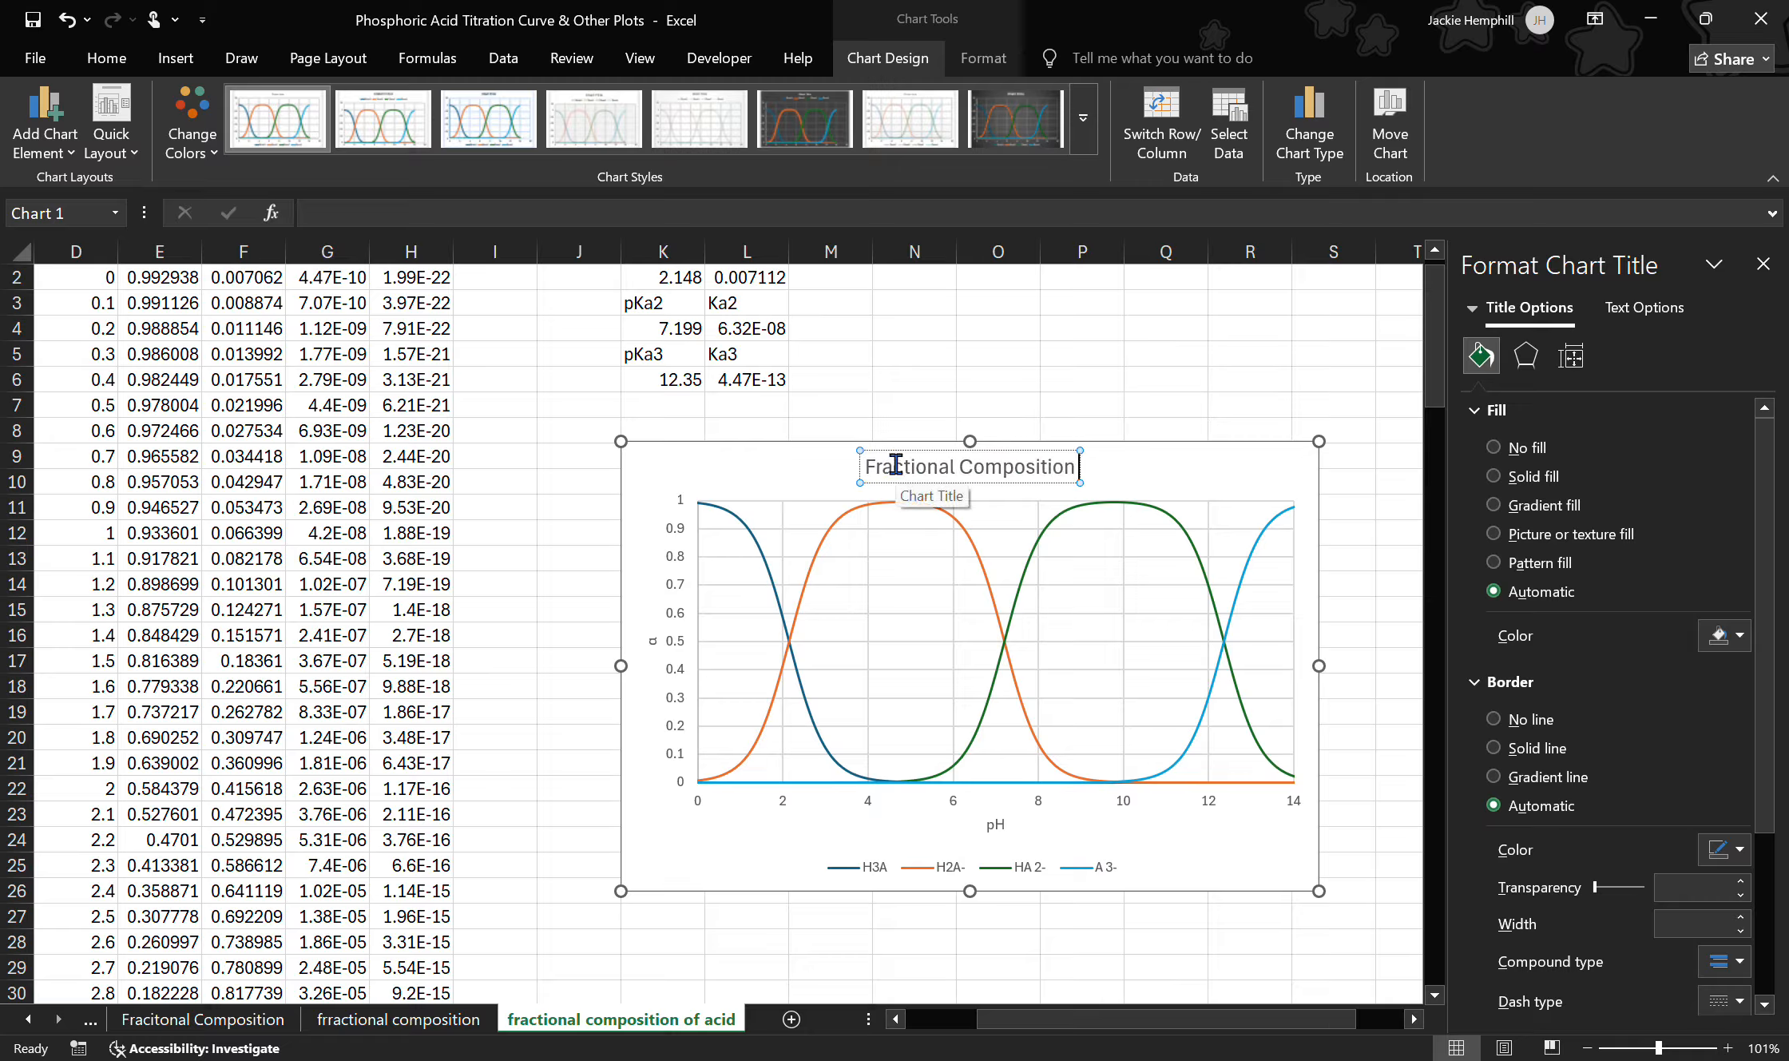
{"action": "type", "text": " of Phos"}
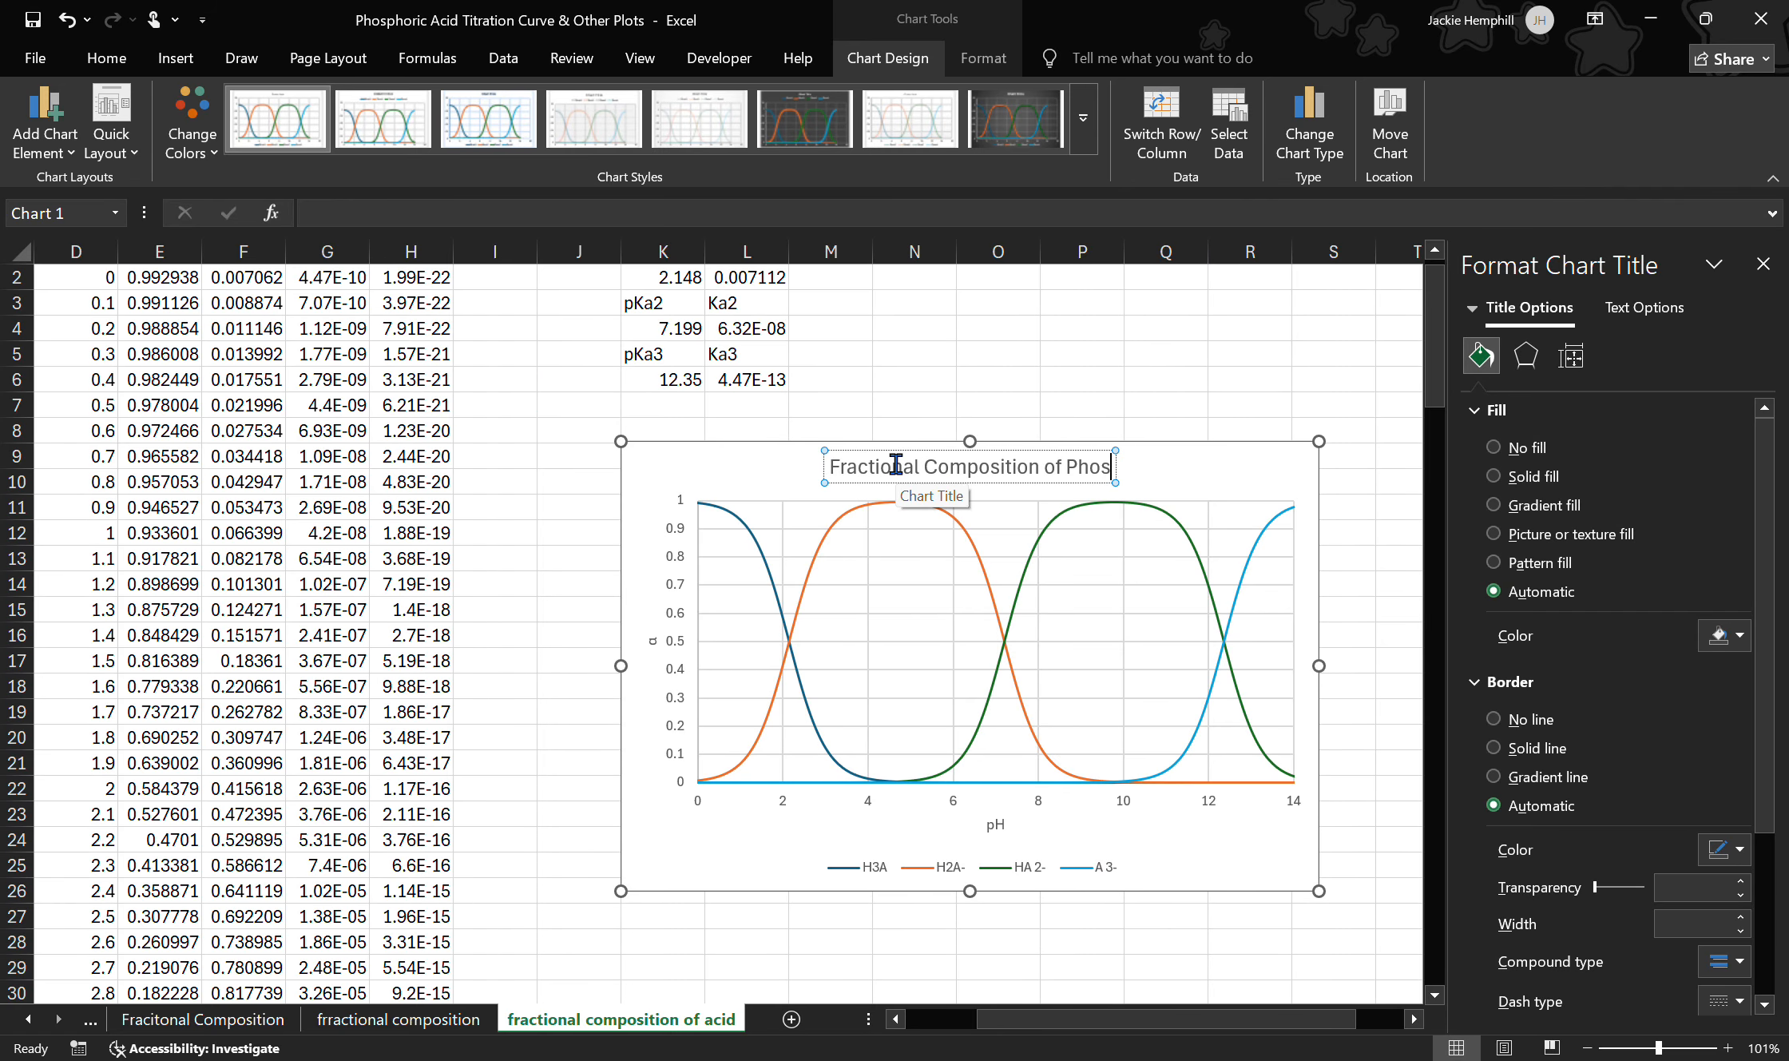
{"action": "type", "text": "phoric Cid"}
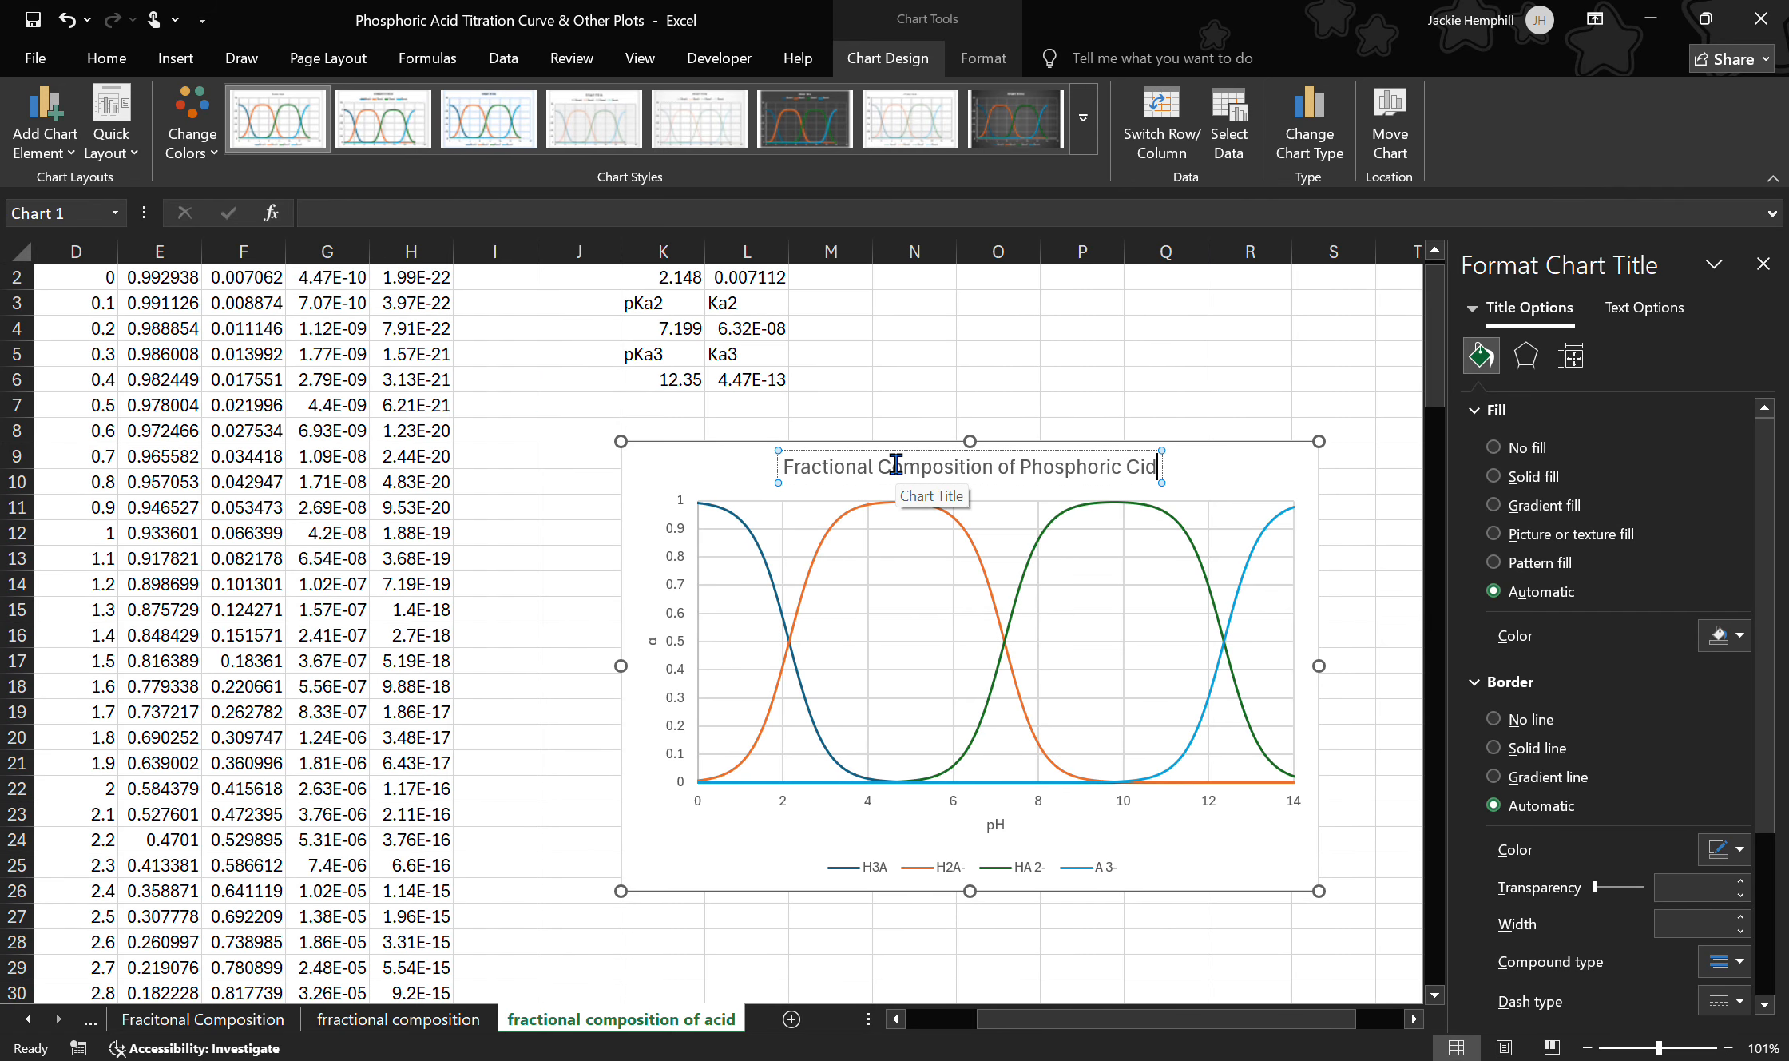
{"action": "key", "text": "BackSpace"}
{"action": "key", "text": "BackSpace"}
{"action": "key", "text": "BackSpace"}
{"action": "type", "text": "Acid"}
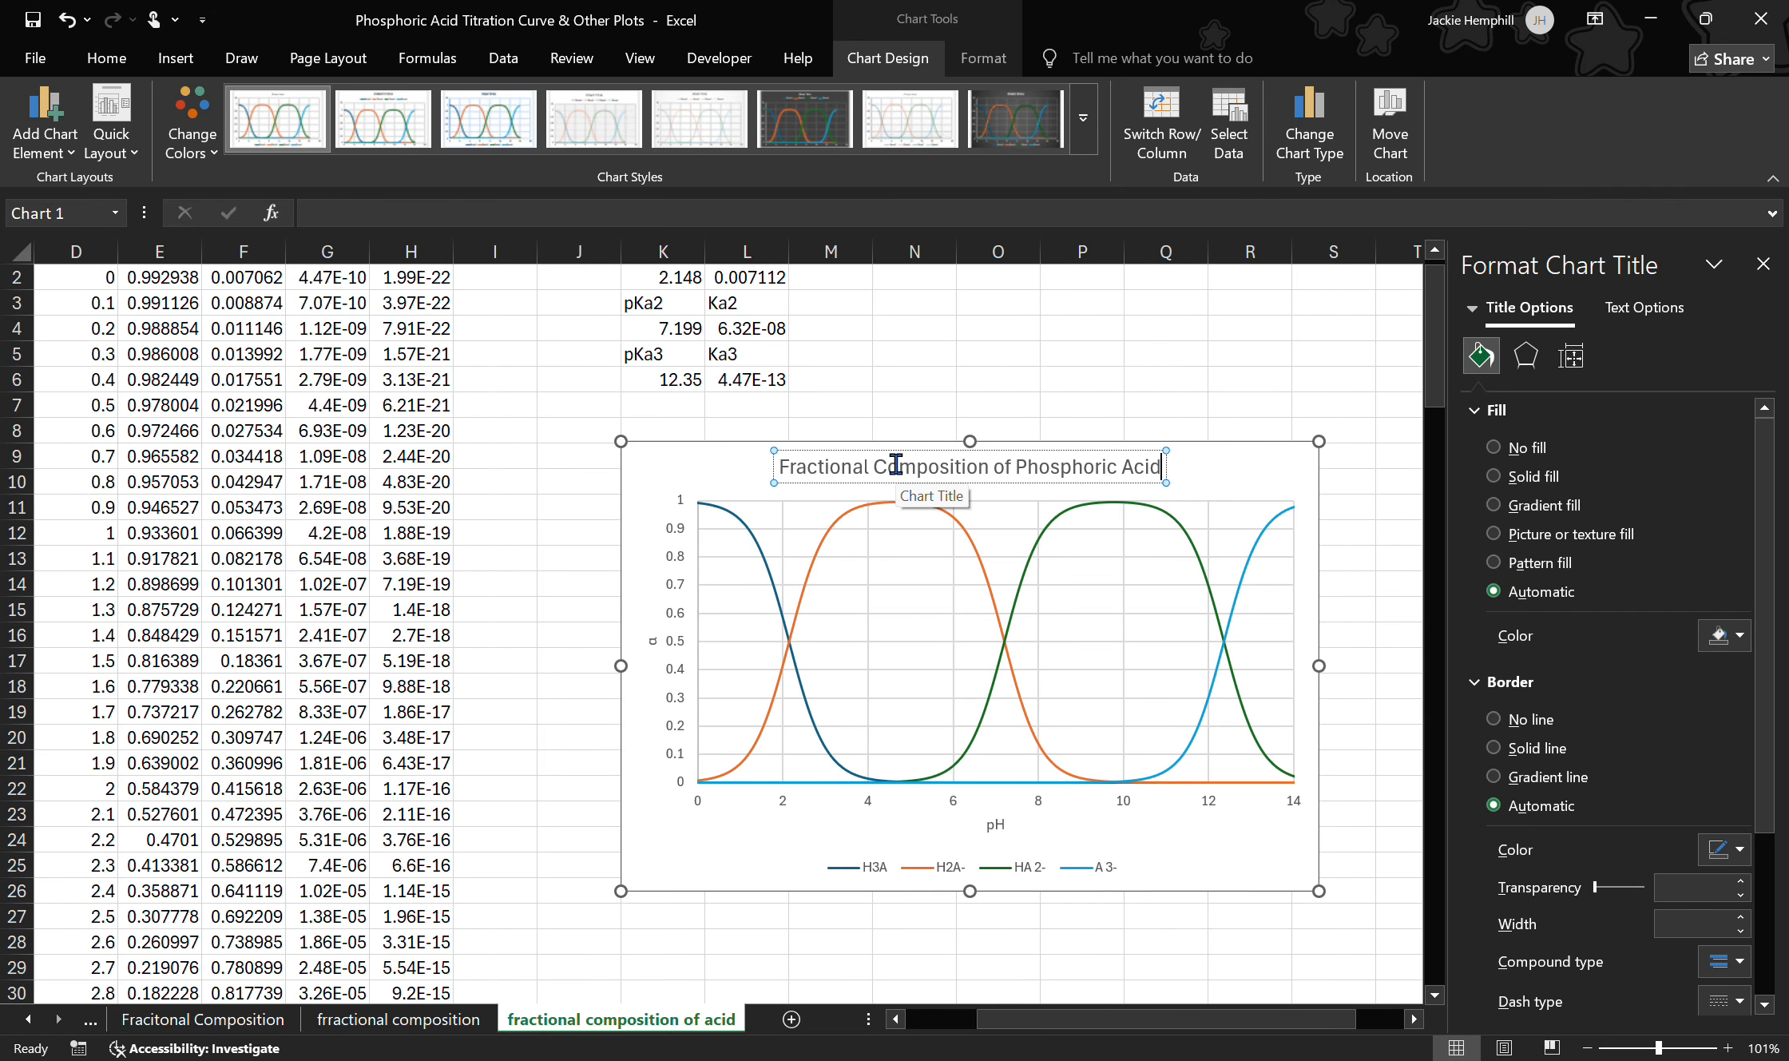
{"action": "key", "text": "Return"}
{"action": "left_click", "coordinate": [945, 408]}
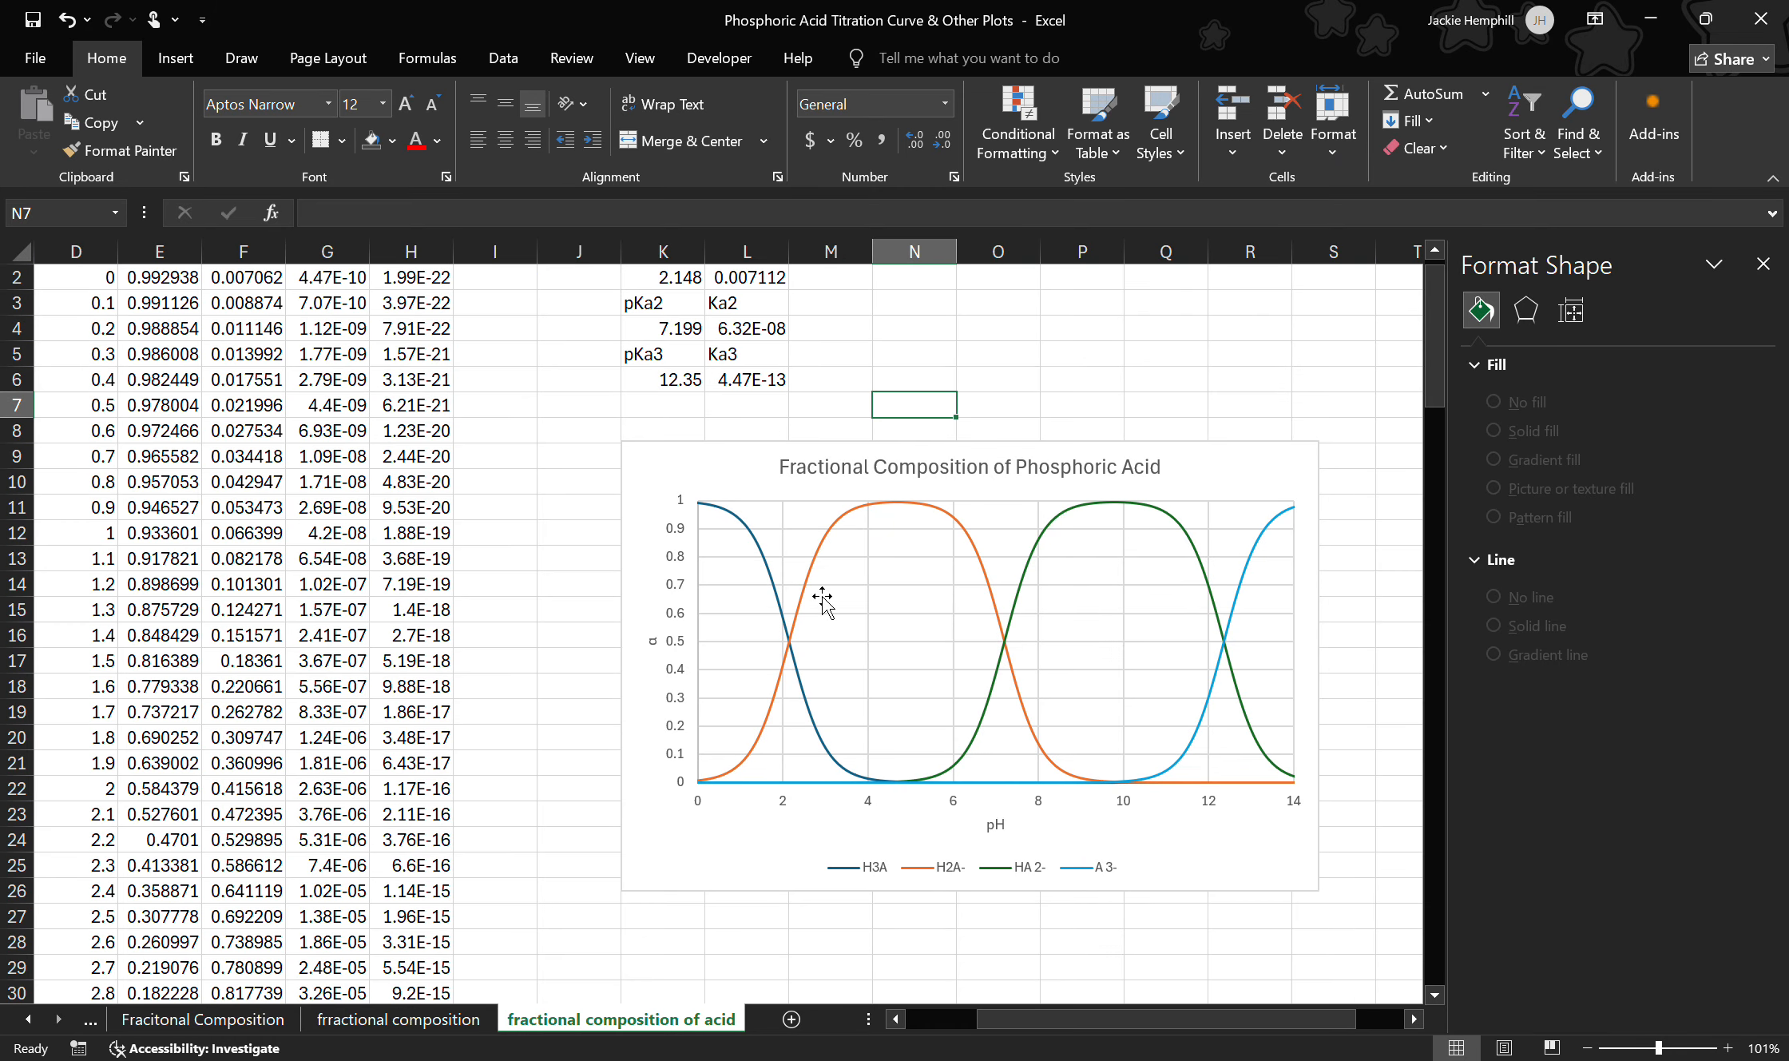
Step: Change the line color of the H3A series to the recently used orange
{"action": "left_click", "coordinate": [772, 597]}
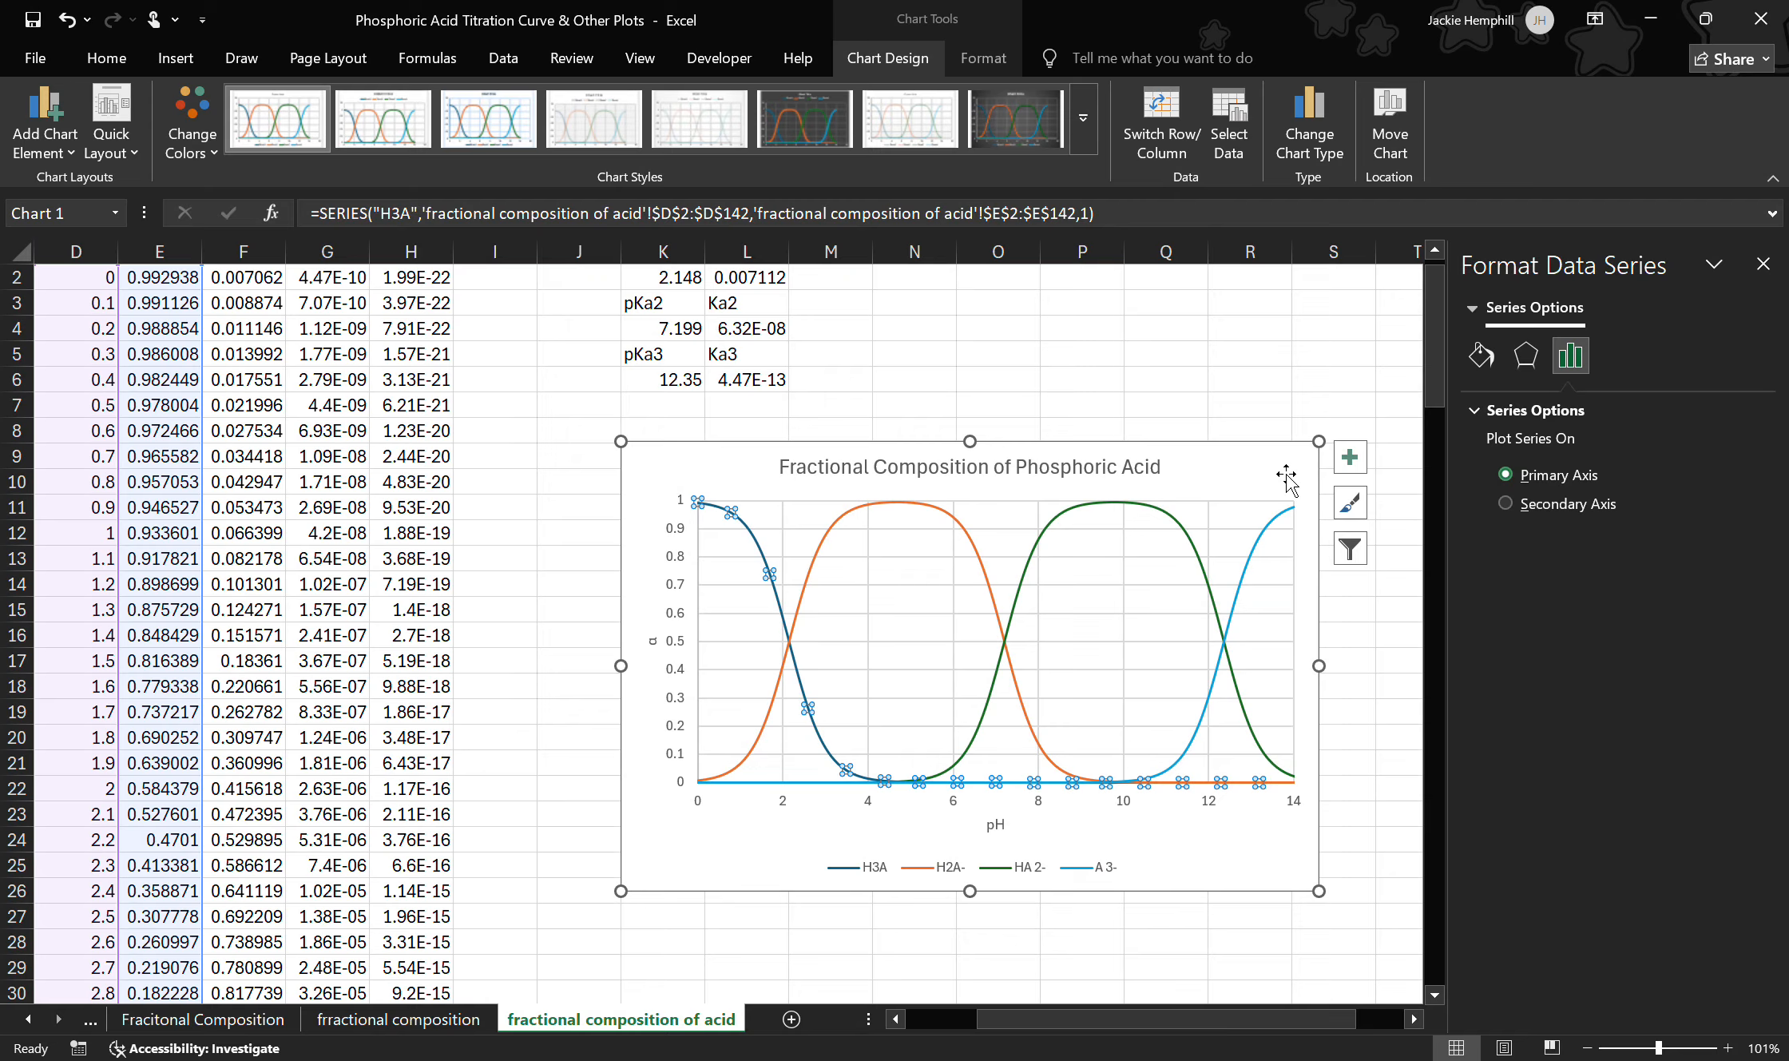
{"action": "left_click", "coordinate": [1481, 354]}
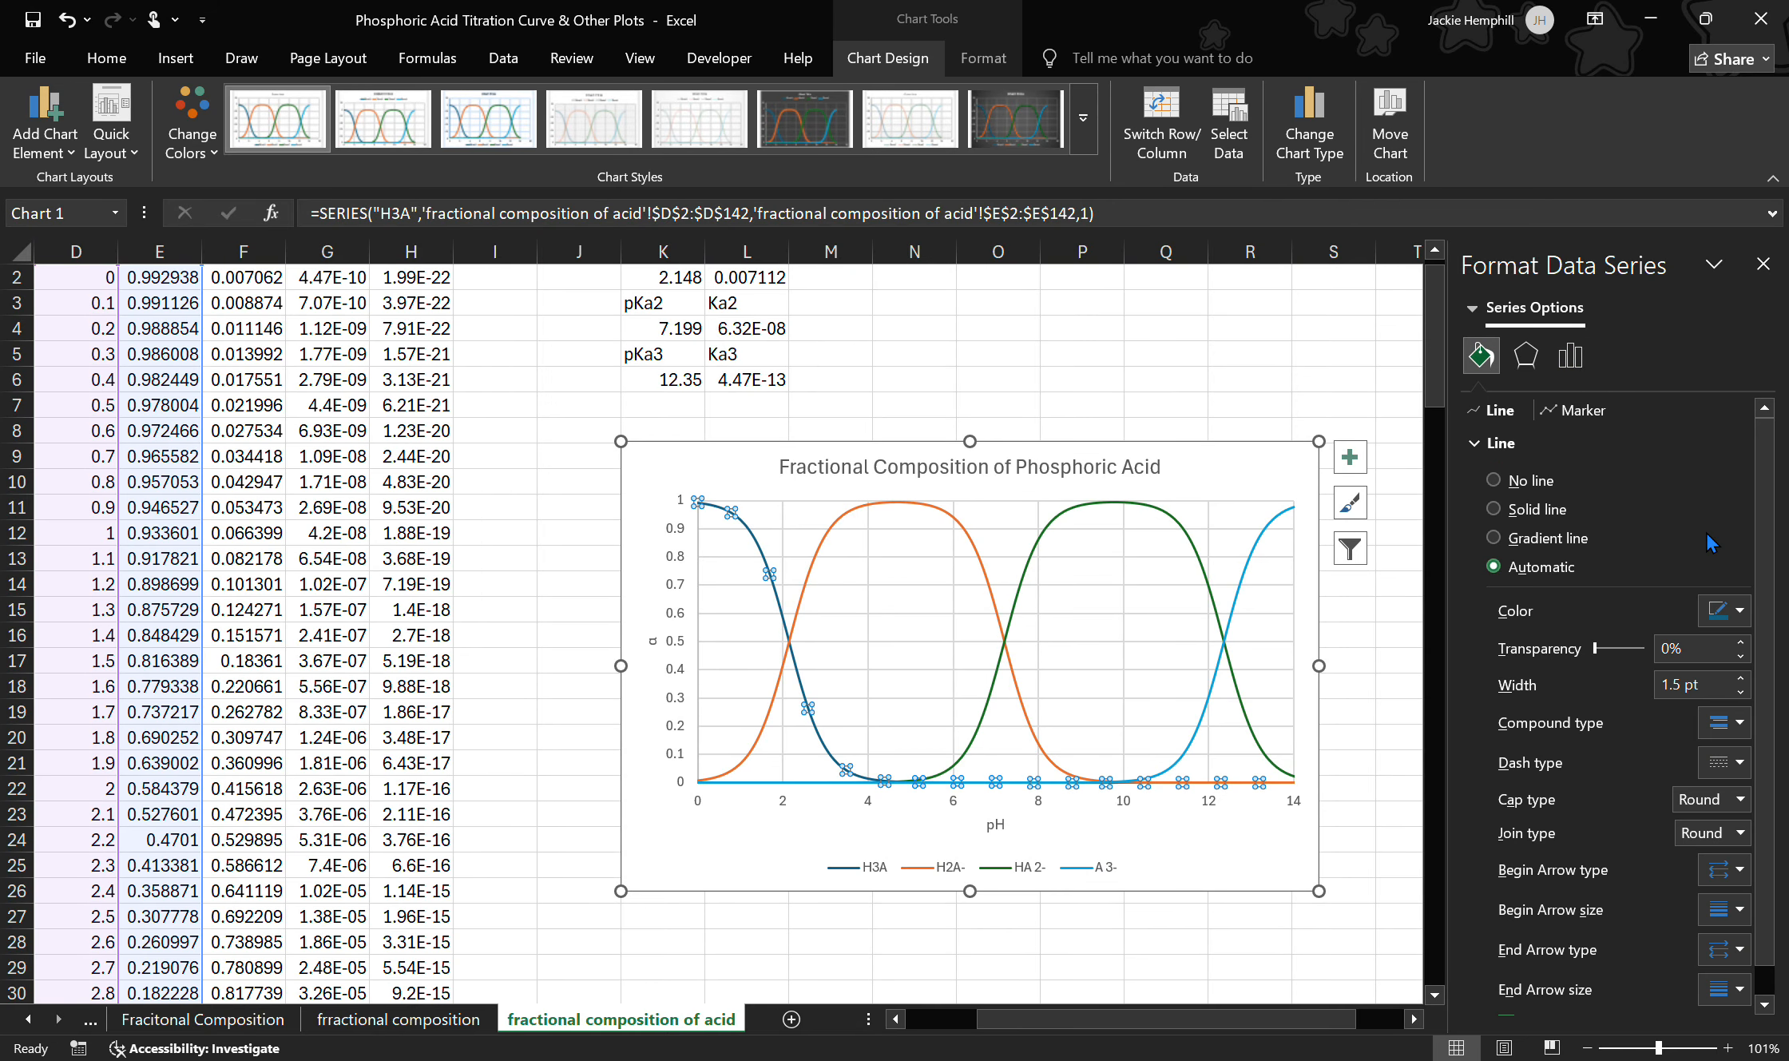
{"action": "left_click", "coordinate": [1726, 610]}
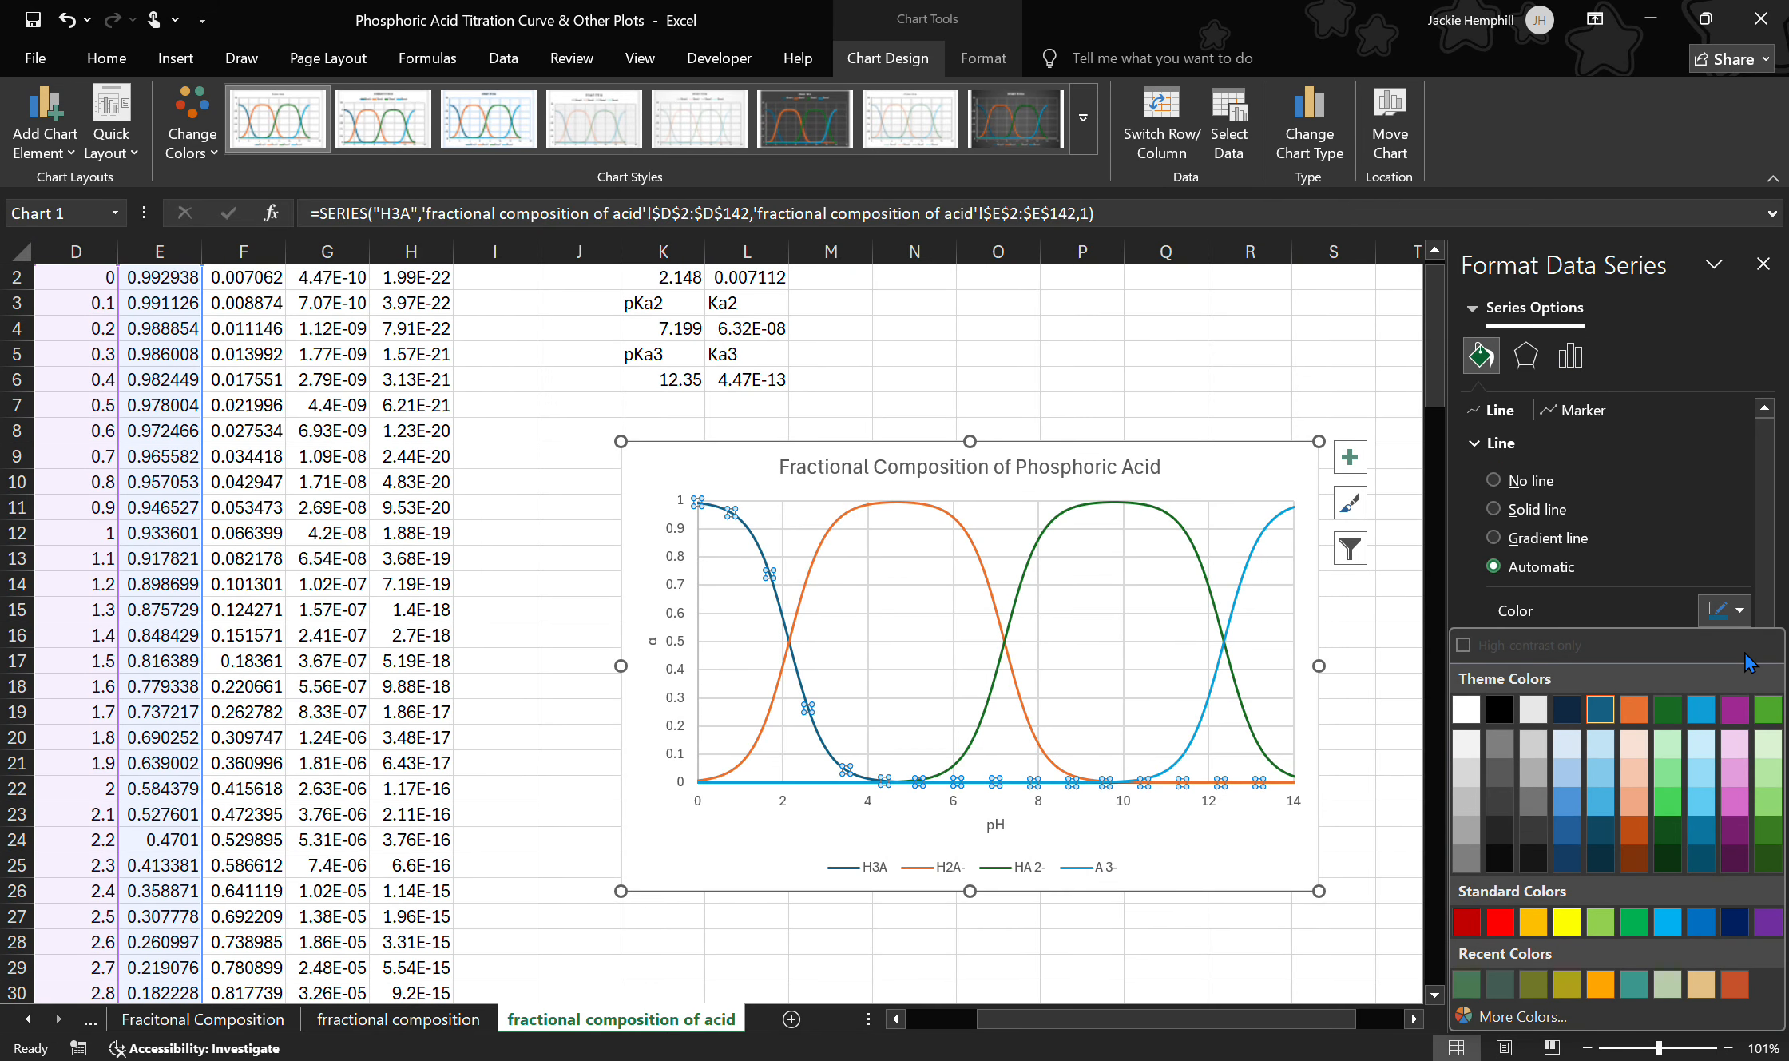
{"action": "left_click", "coordinate": [1600, 991]}
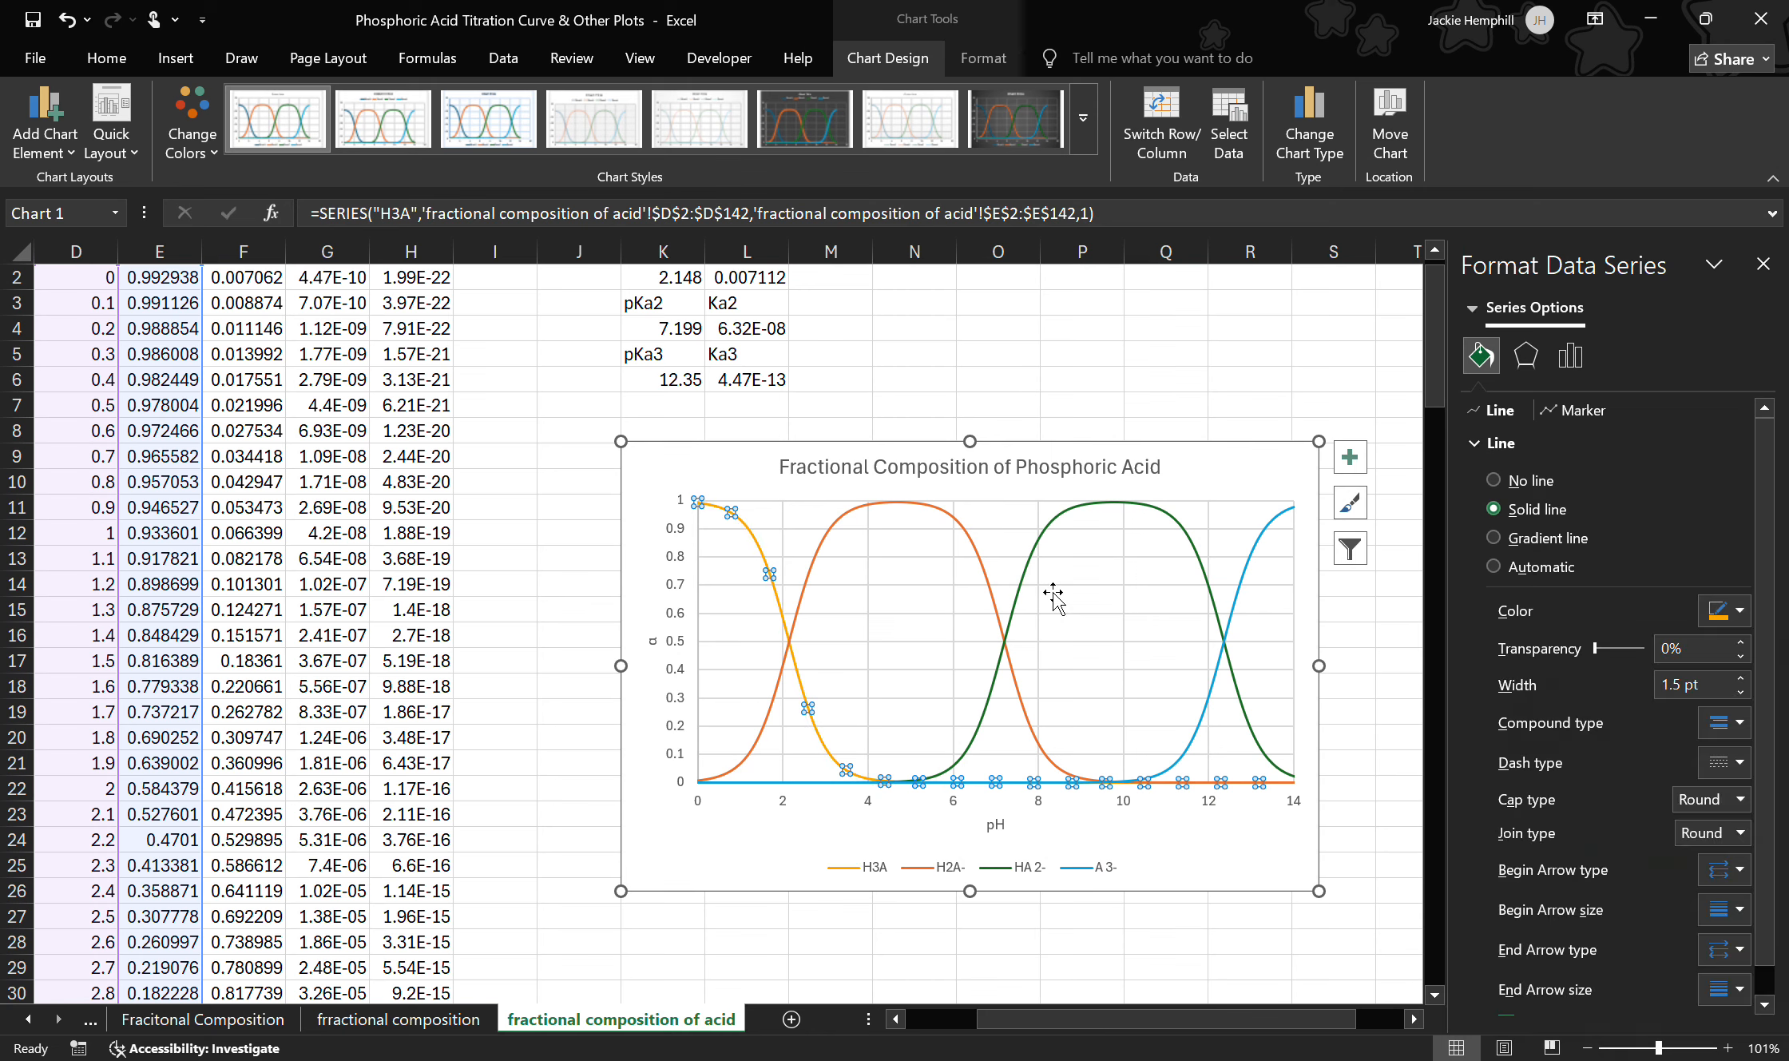
Step: Change the line color of the H2A- series to the recently used yellowish olive
{"action": "left_click", "coordinate": [818, 552]}
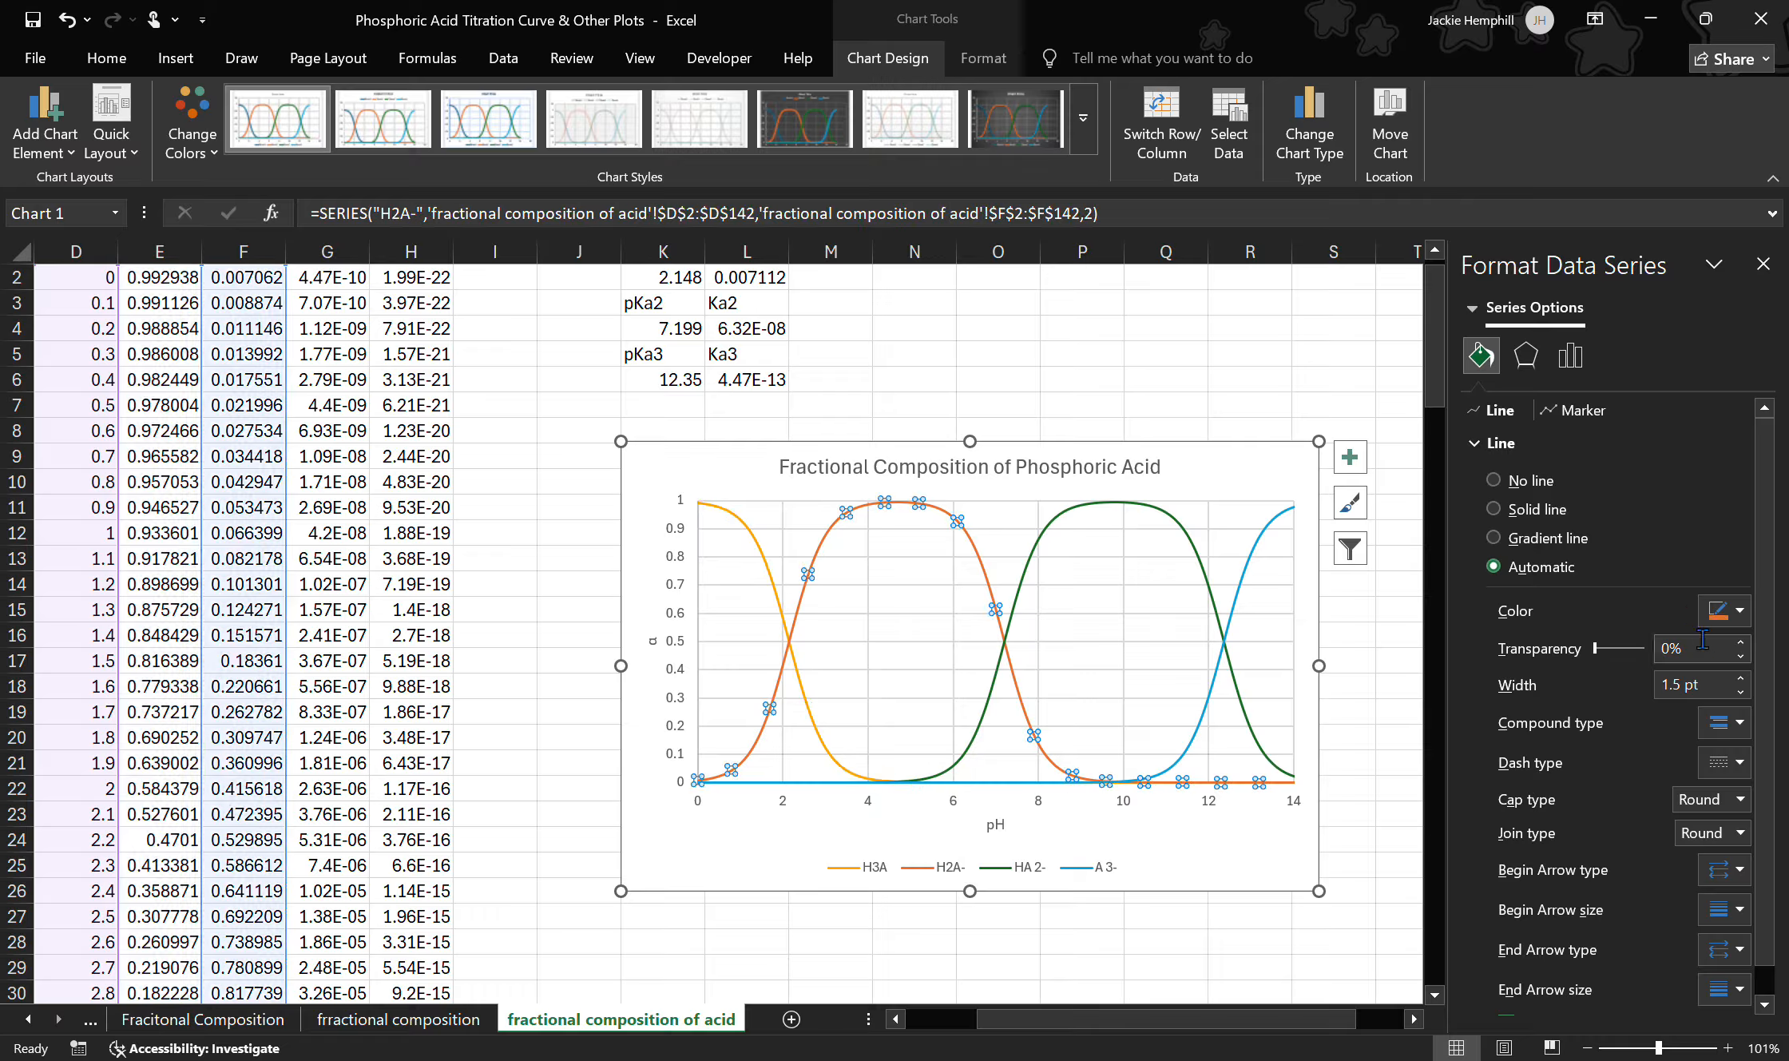
{"action": "left_click", "coordinate": [1725, 611]}
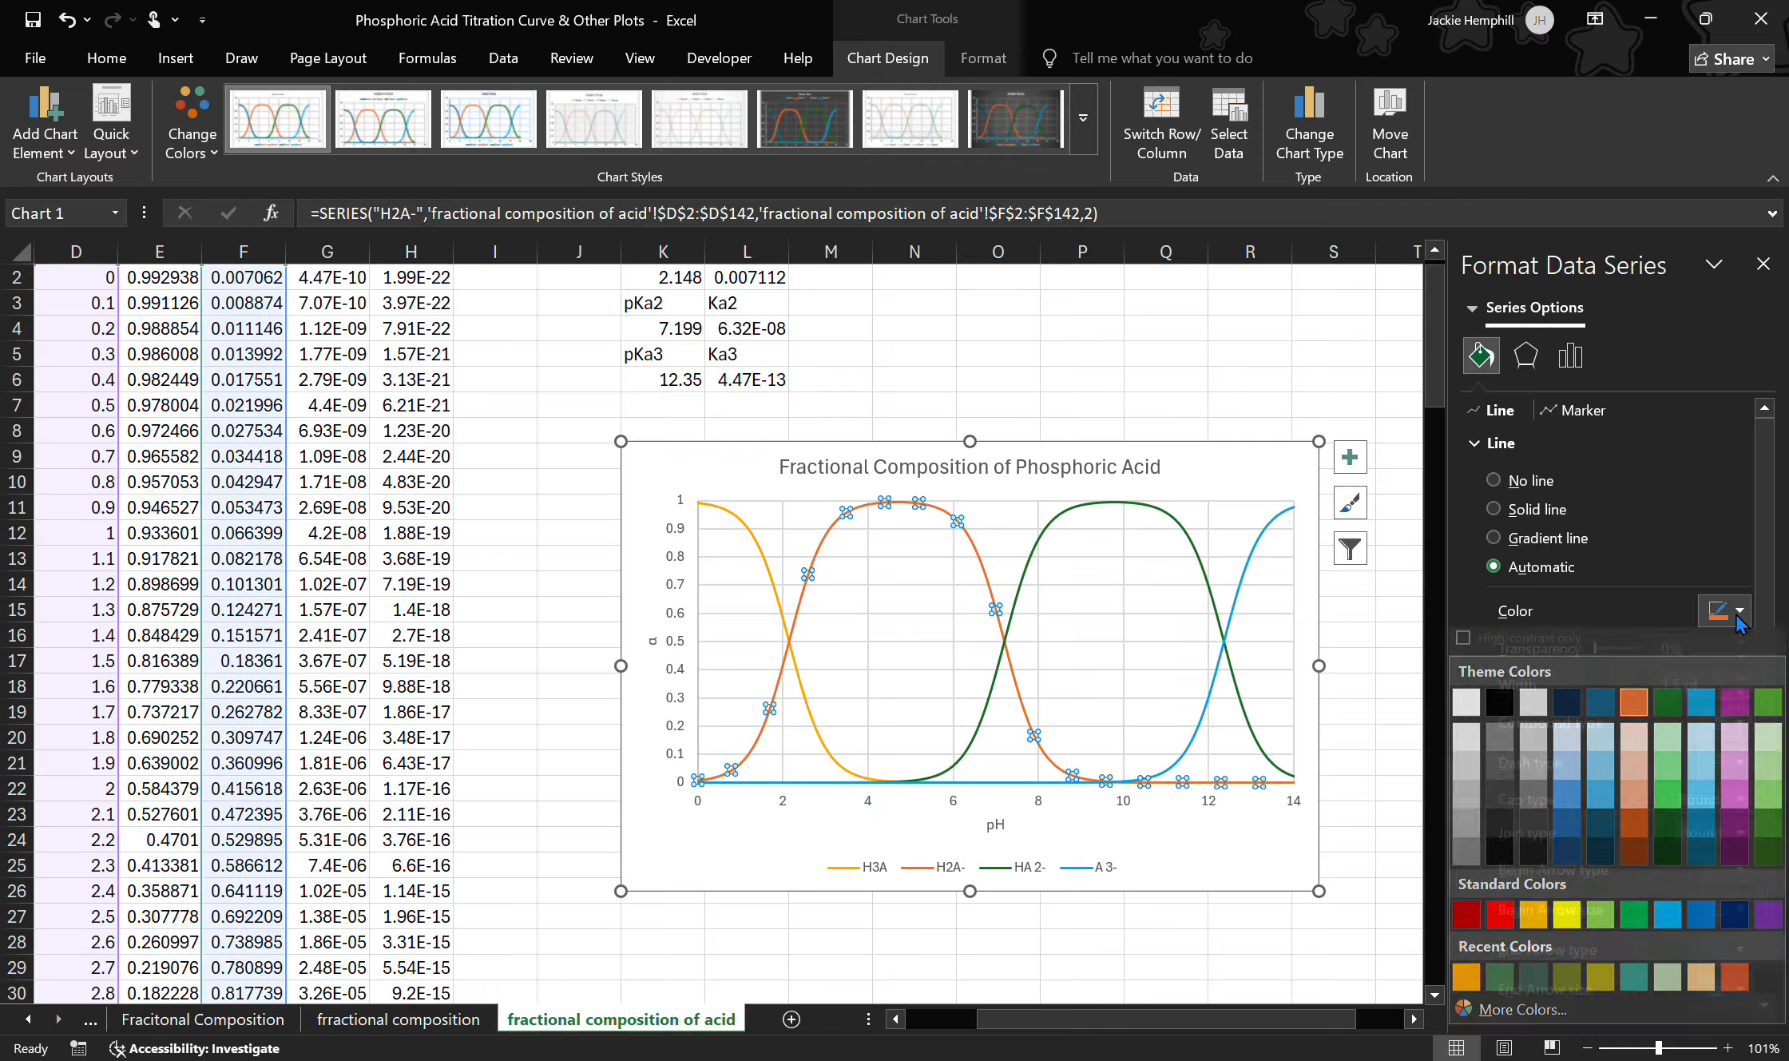
{"action": "left_click", "coordinate": [1567, 985]}
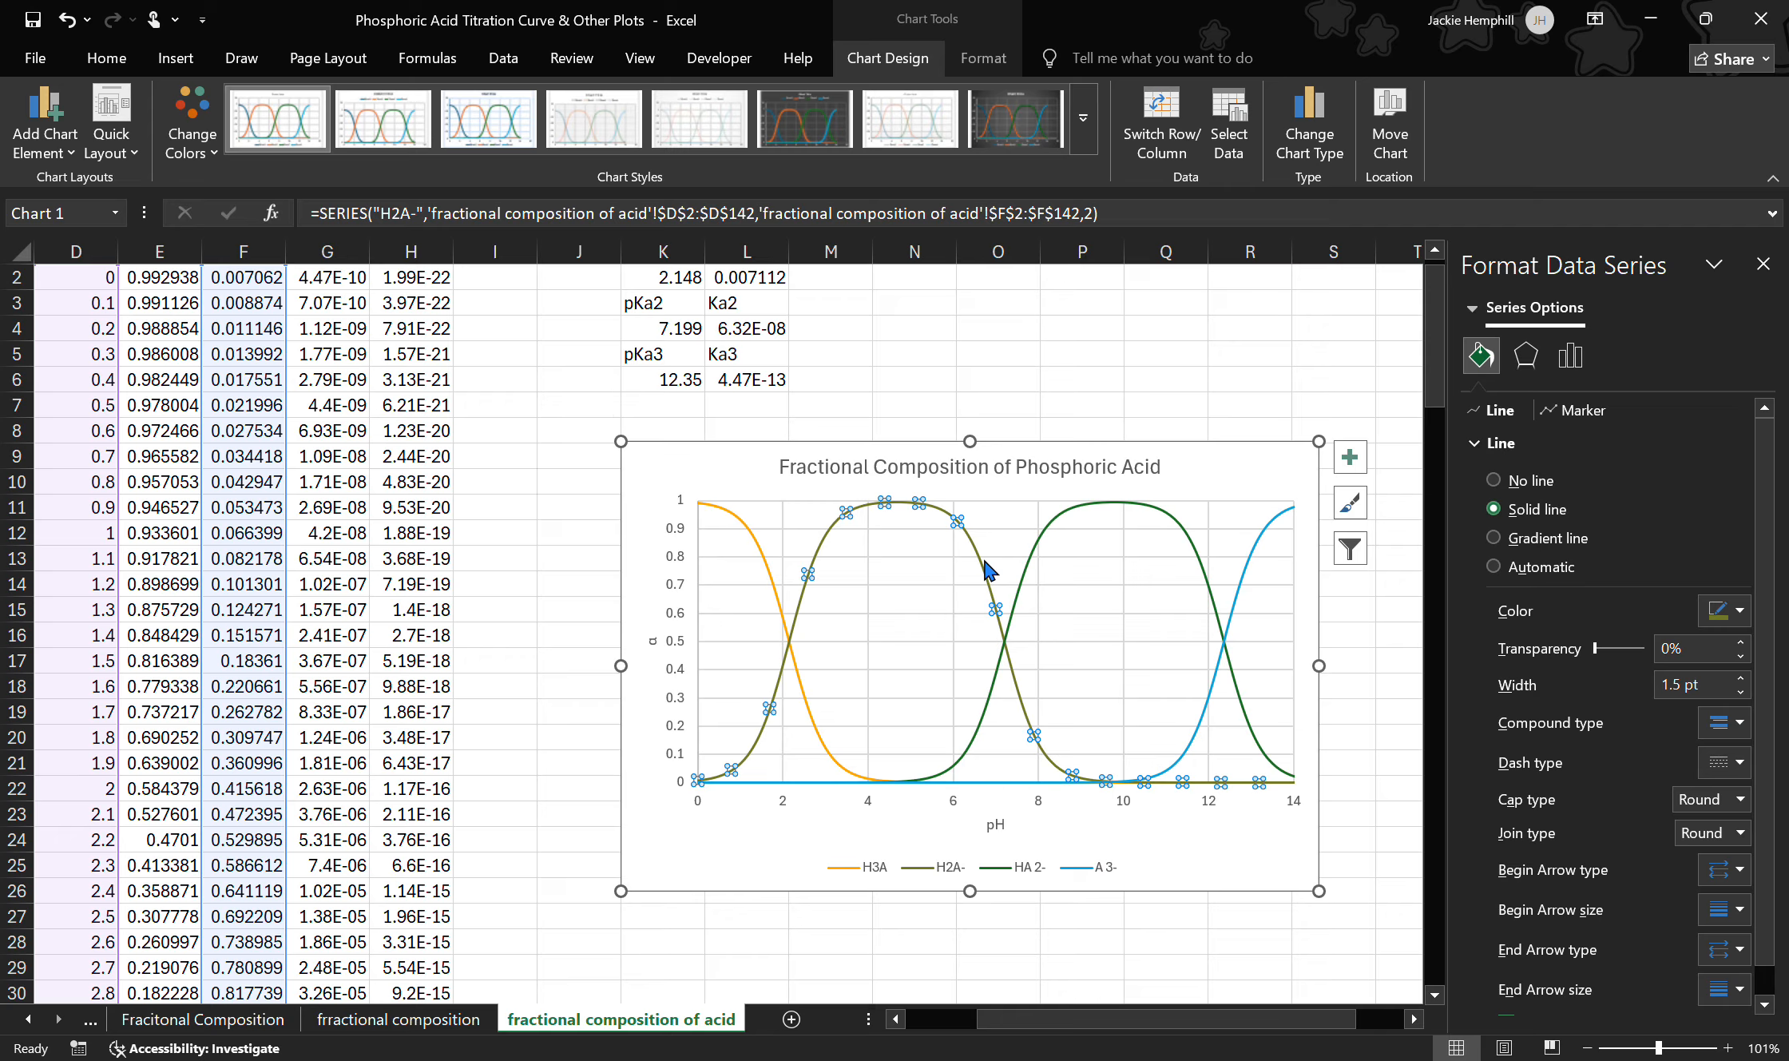
{"action": "left_click", "coordinate": [1728, 610]}
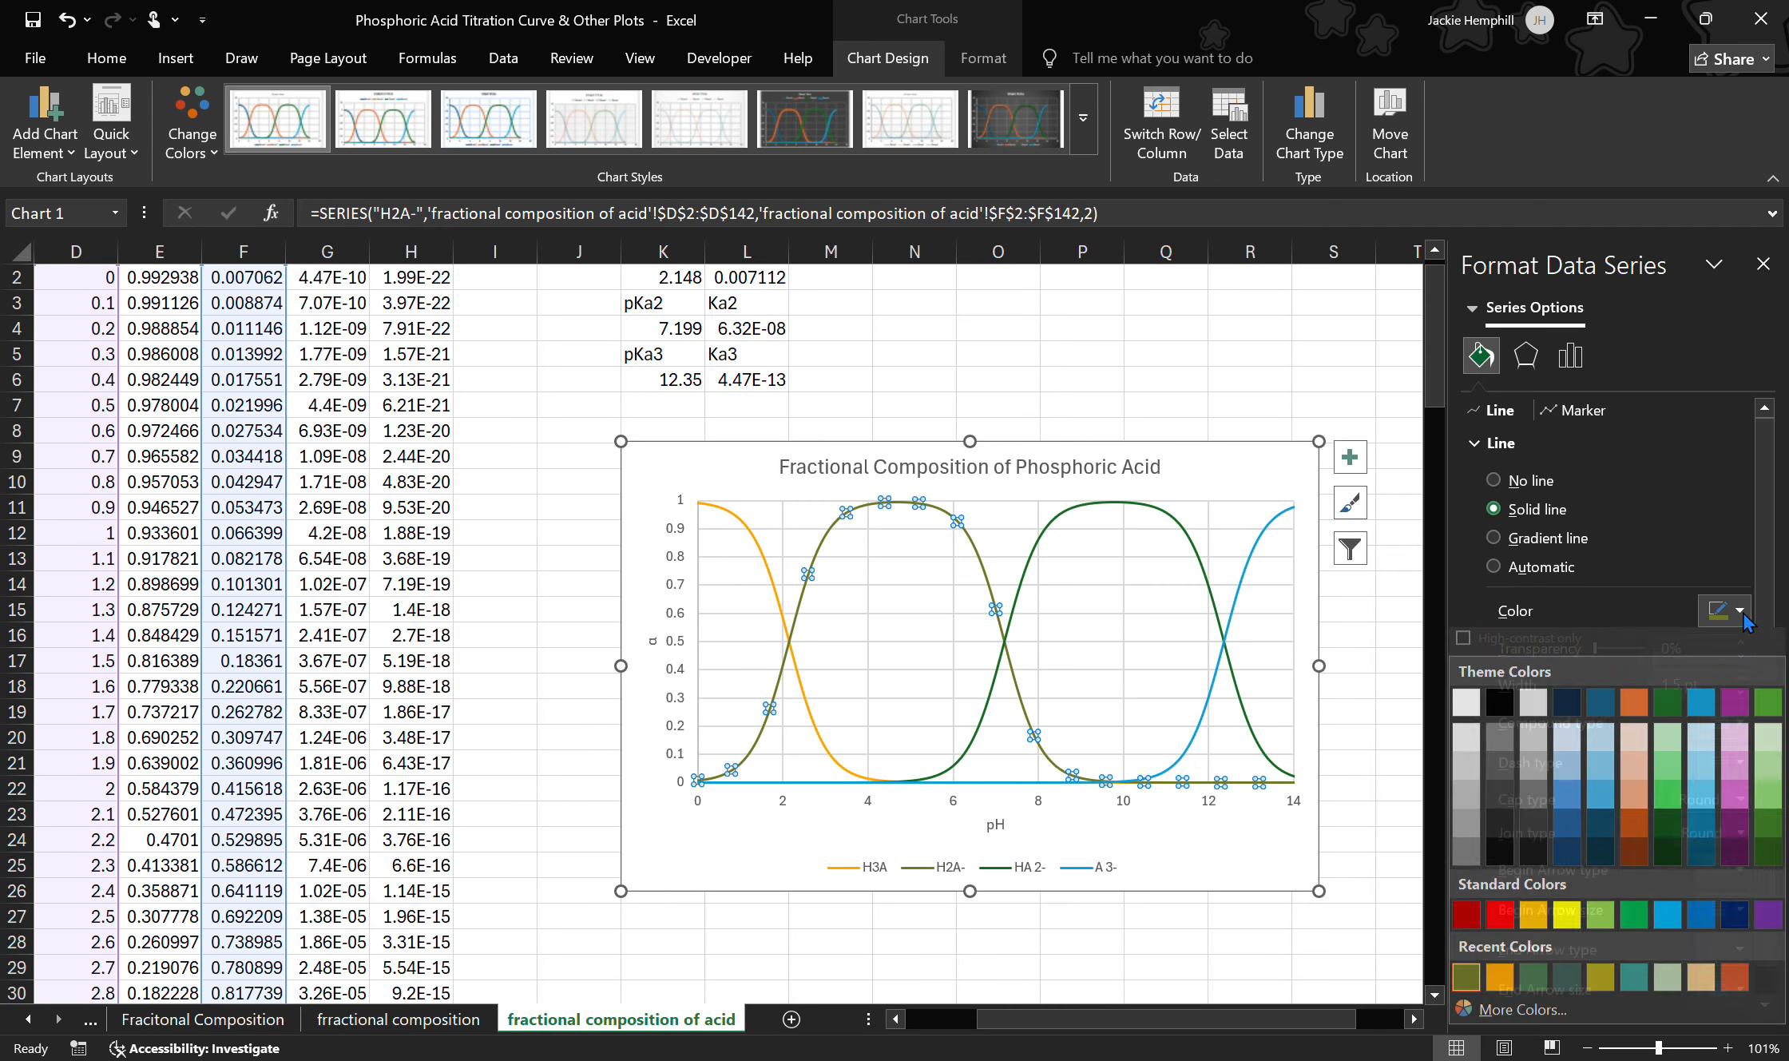
{"action": "left_click", "coordinate": [1587, 991]}
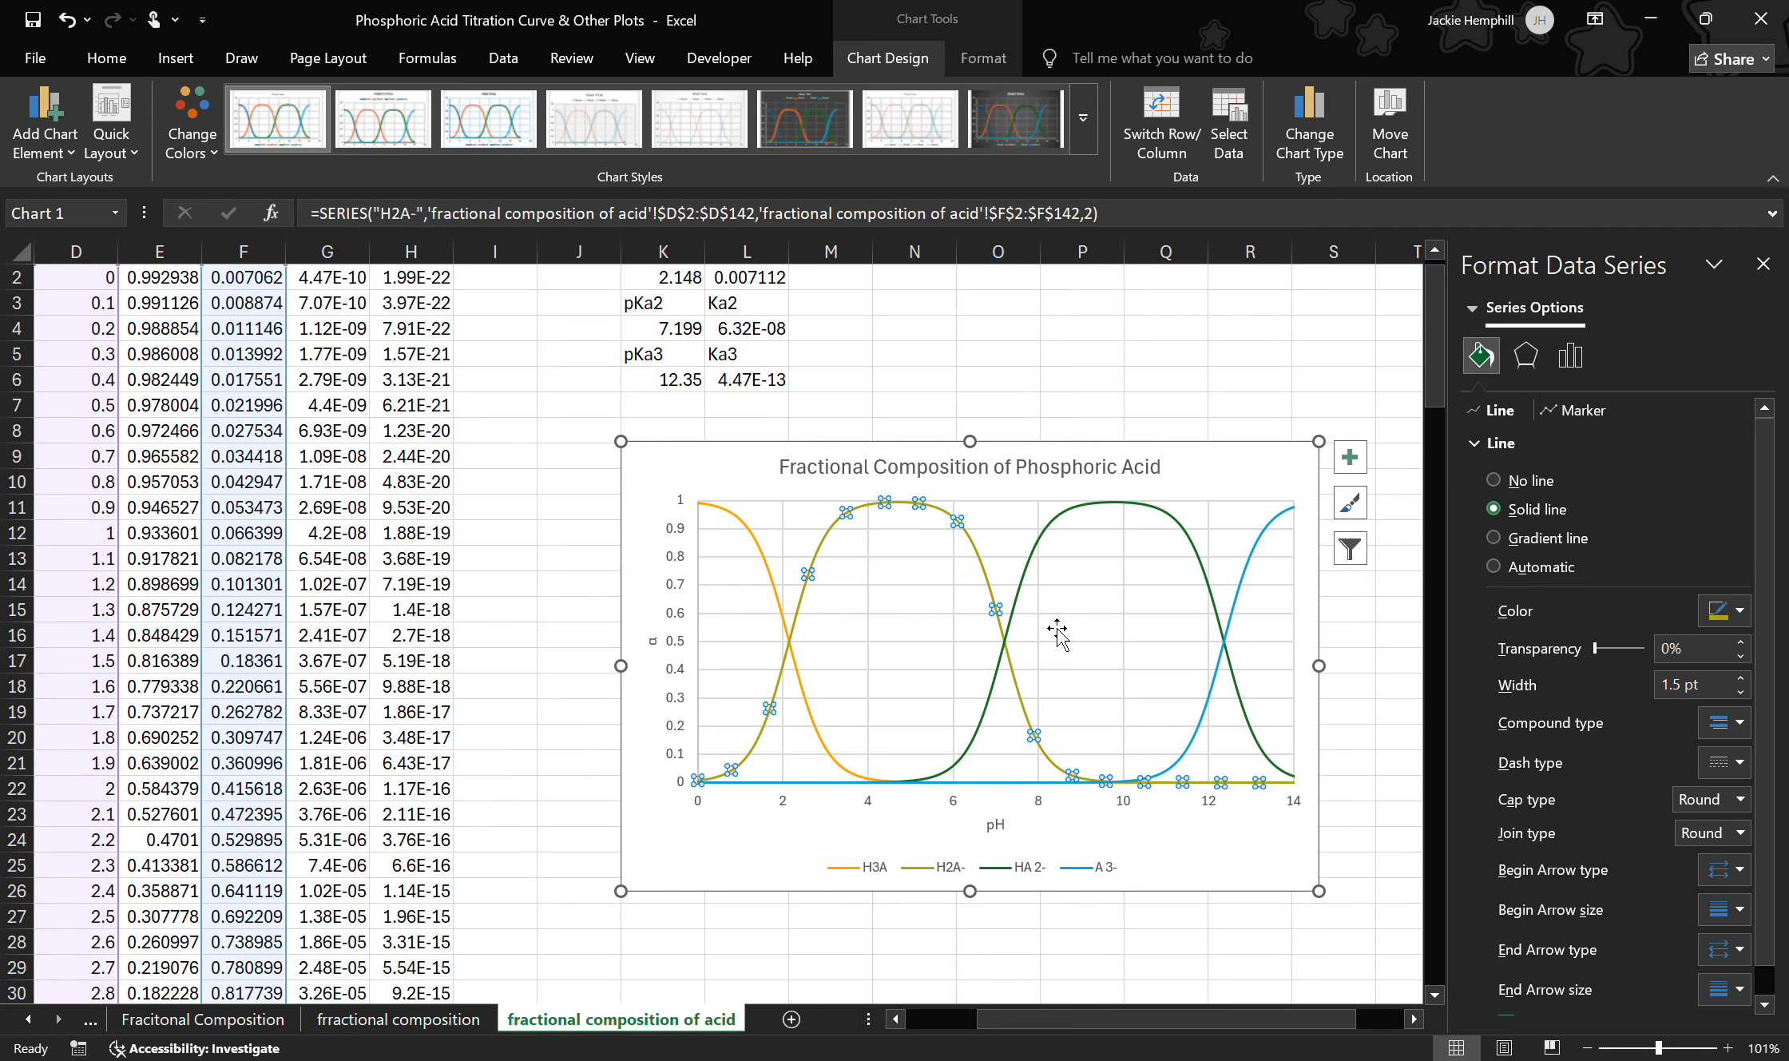
Step: Change the line color of the HA 2- series to a recently used dark olive green
{"action": "left_click", "coordinate": [1030, 577]}
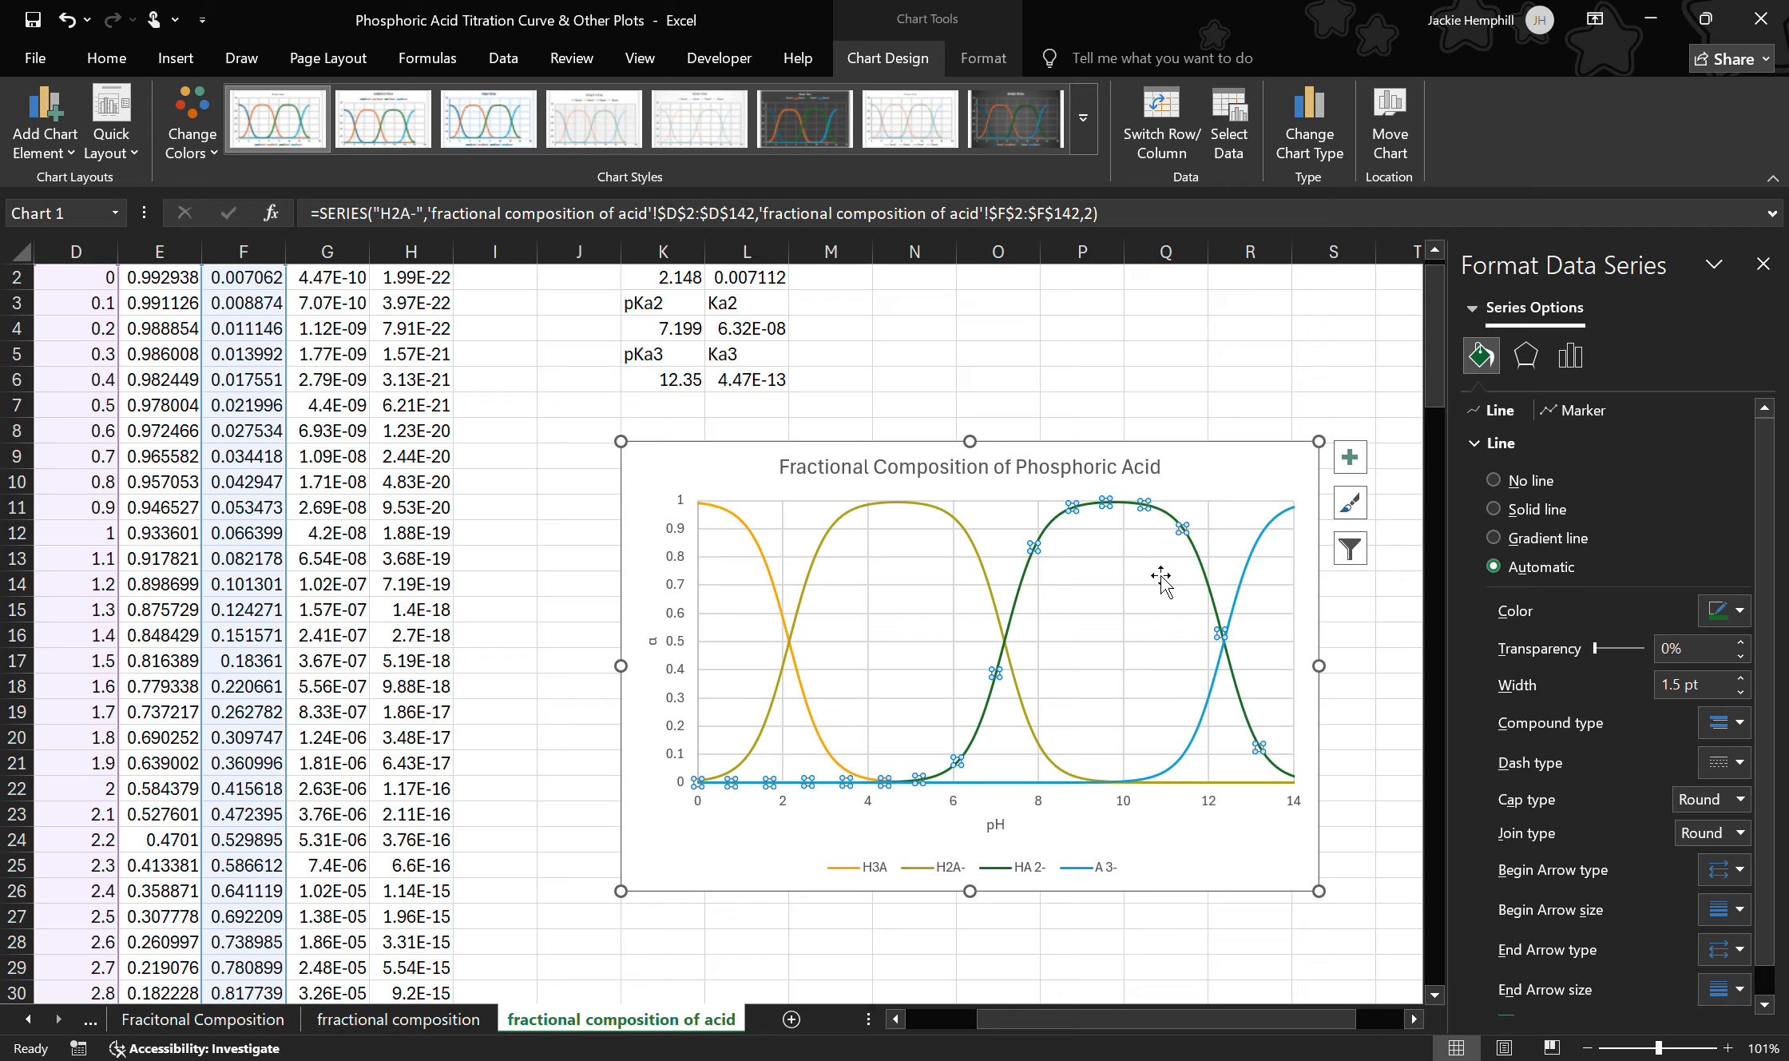
{"action": "left_click", "coordinate": [1728, 610]}
{"action": "left_click", "coordinate": [1498, 984]}
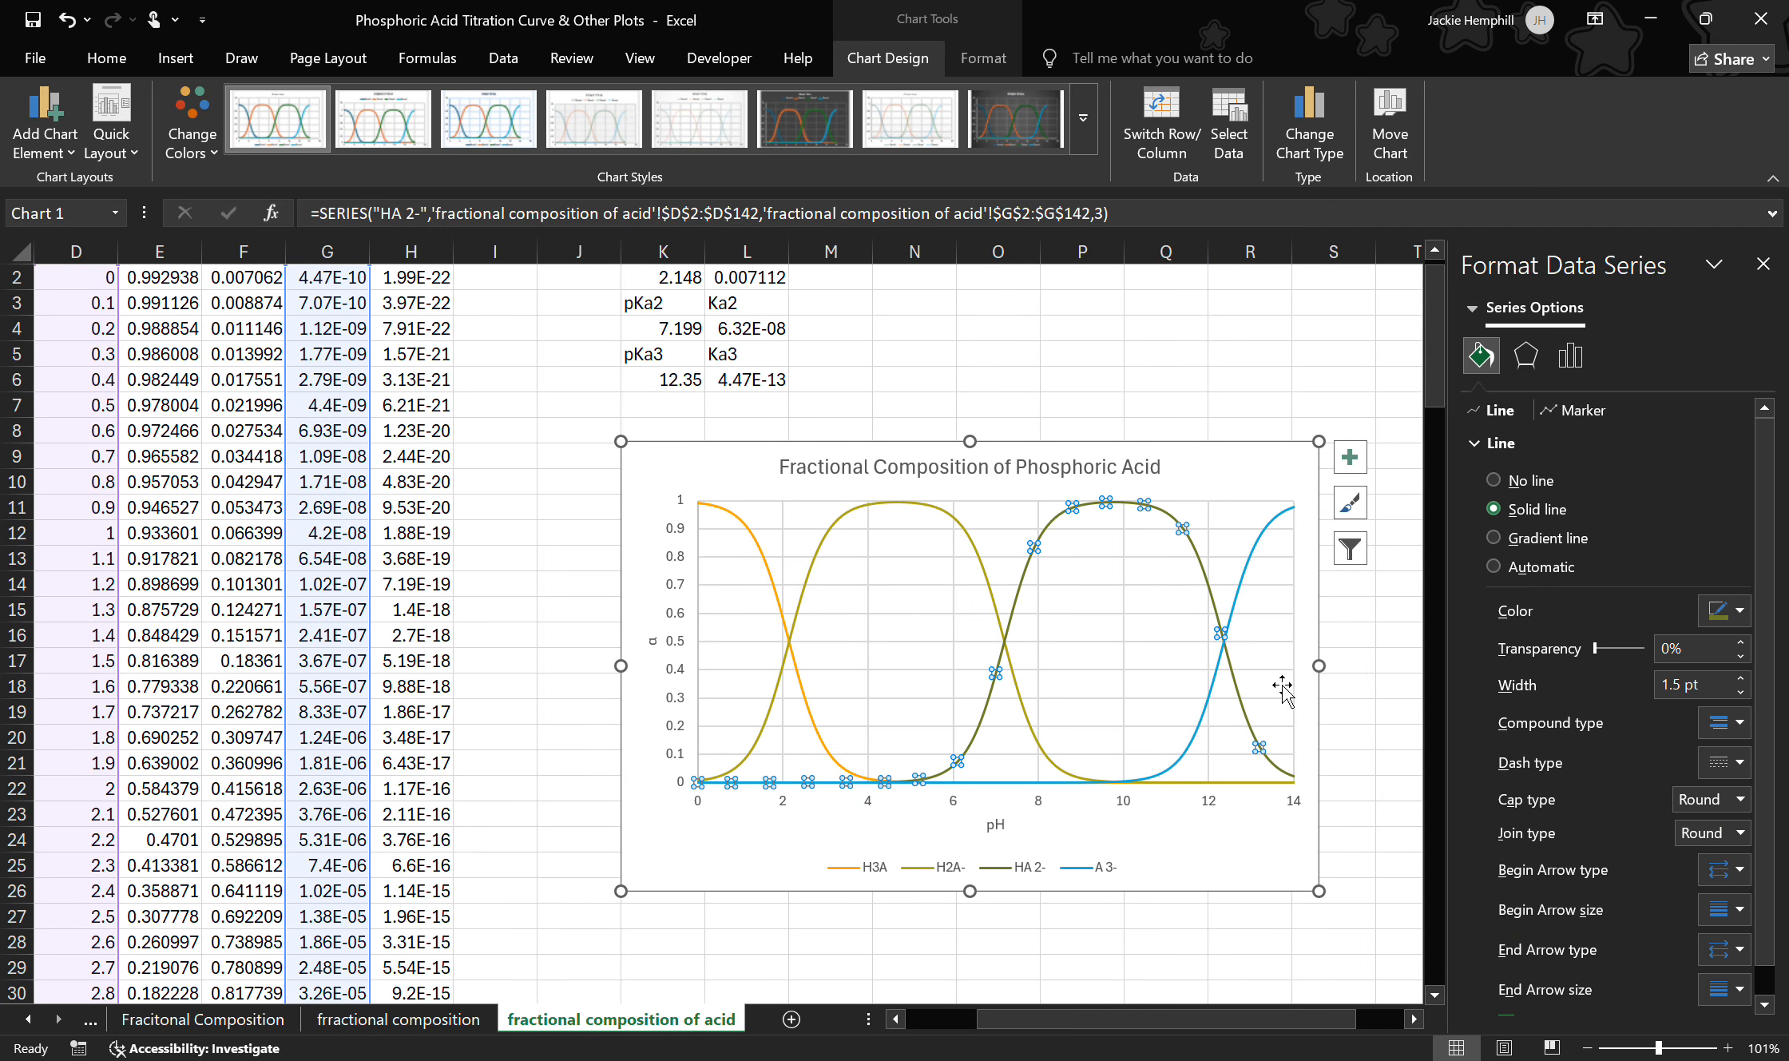
Step: Change the line color of the A 3- series to a recently used dark slate green and deselect the chart
{"action": "left_click", "coordinate": [1245, 591]}
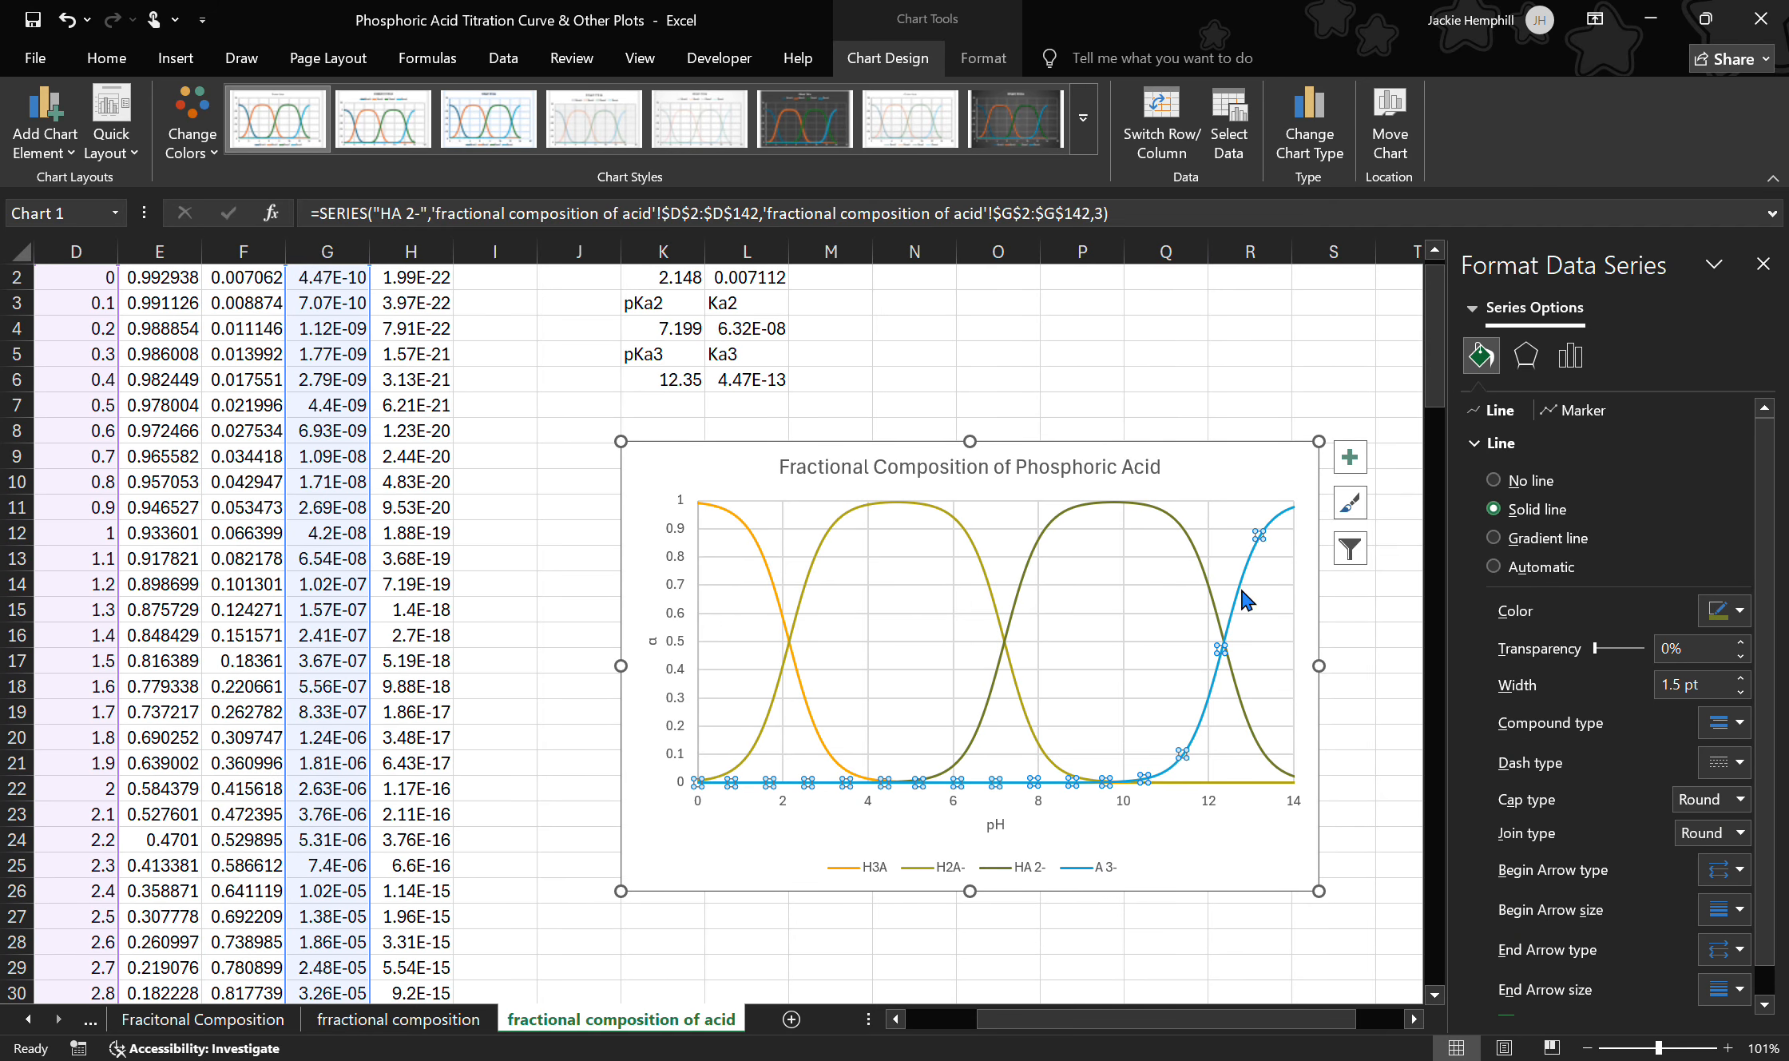
{"action": "left_click", "coordinate": [1728, 610]}
{"action": "left_click", "coordinate": [1608, 977]}
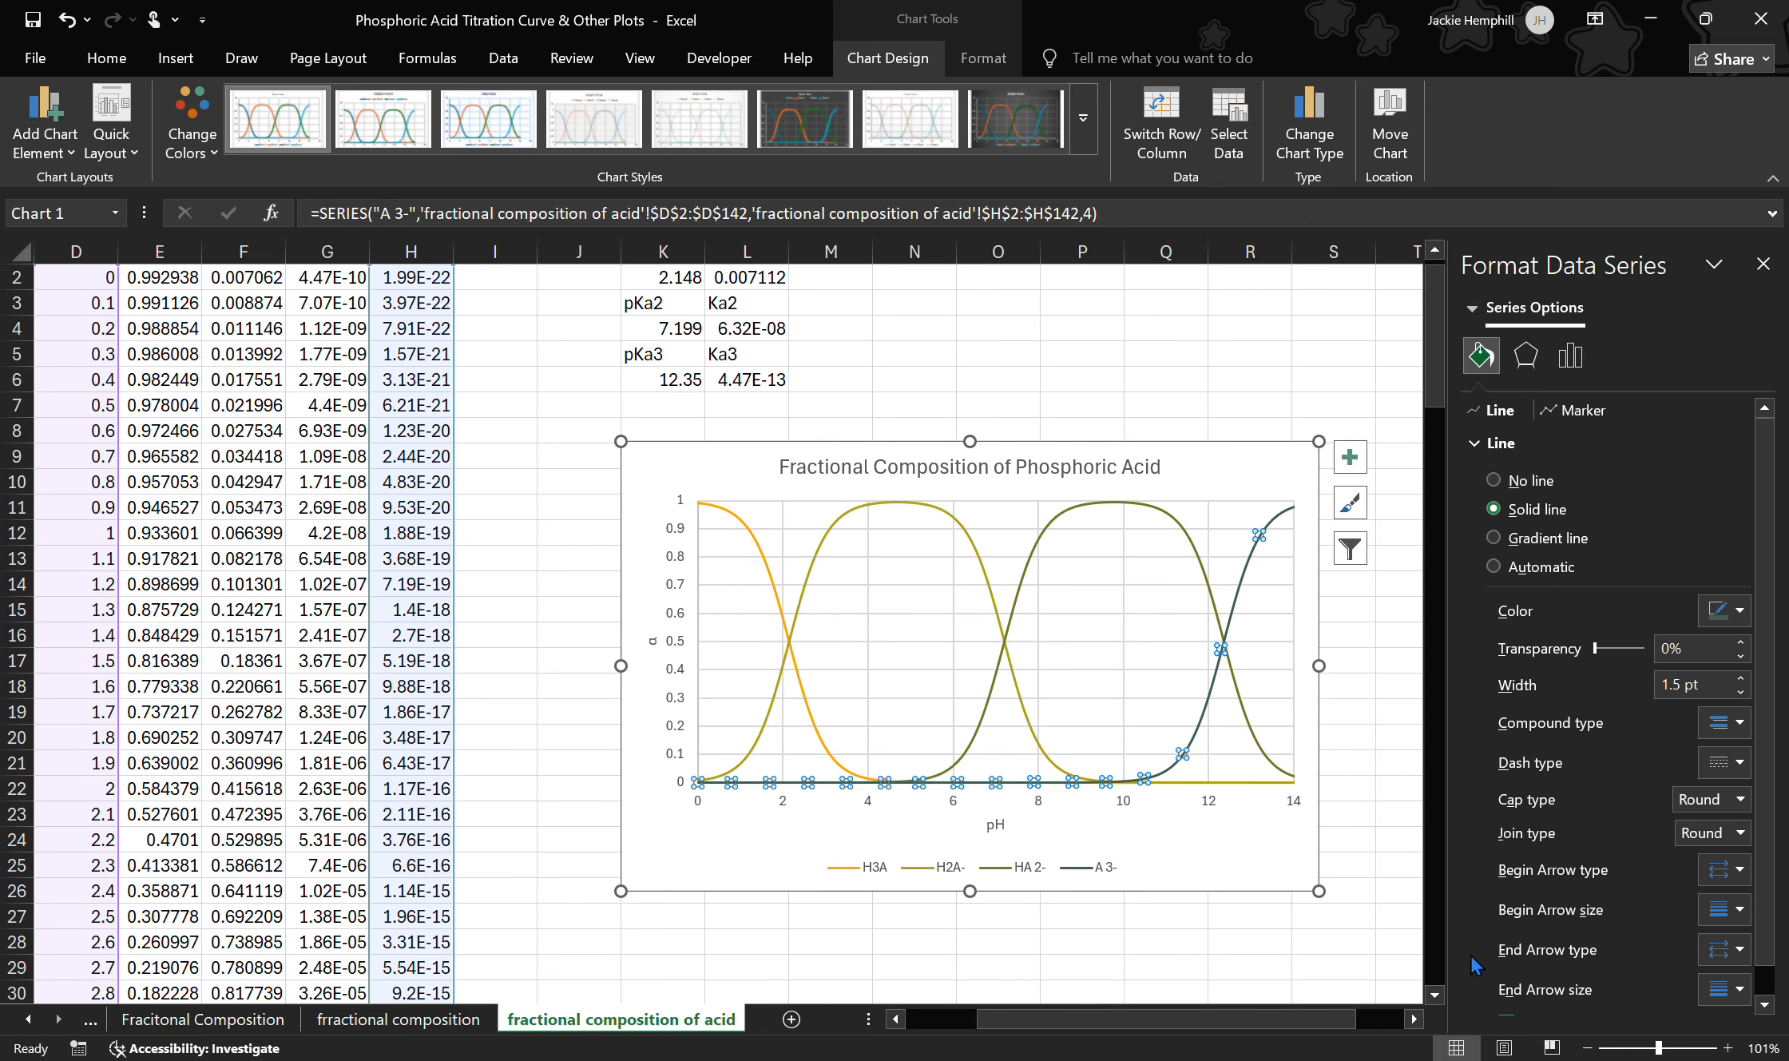
{"action": "left_click", "coordinate": [1348, 813]}
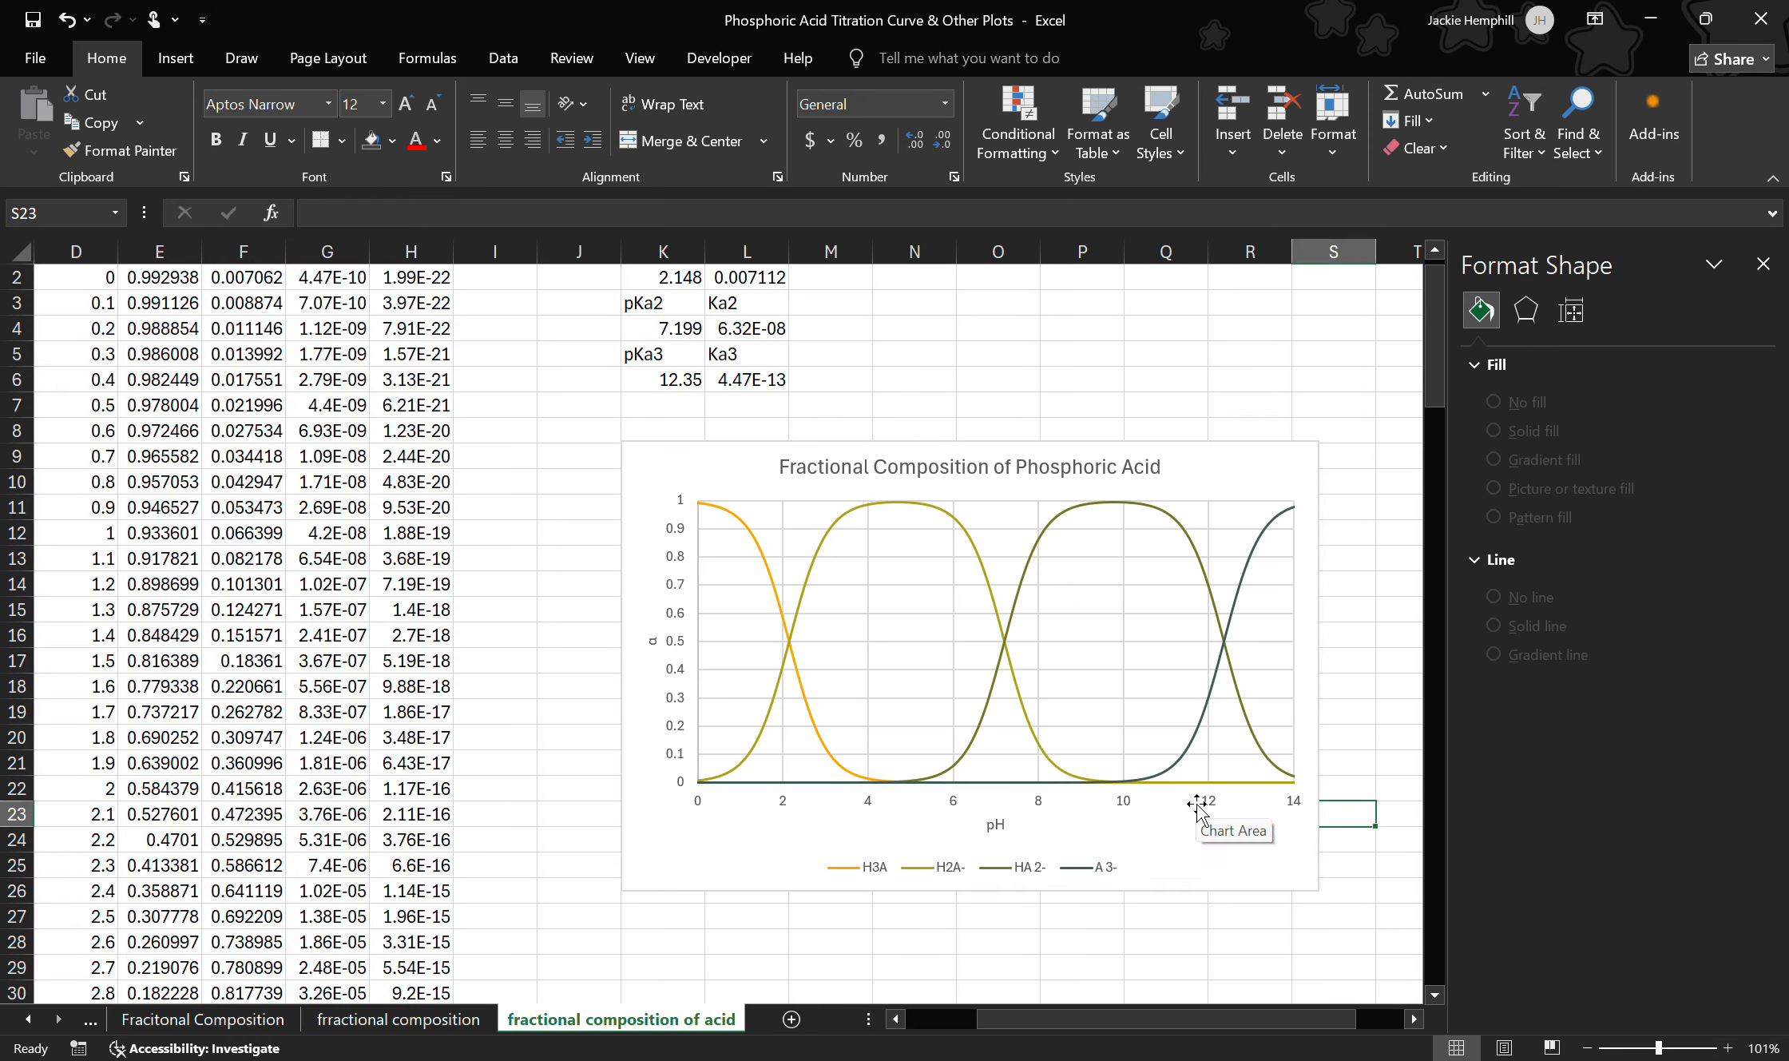
Step: Set the line width of the H3A series in the chart to 3 pt
{"action": "left_click", "coordinate": [1250, 851]}
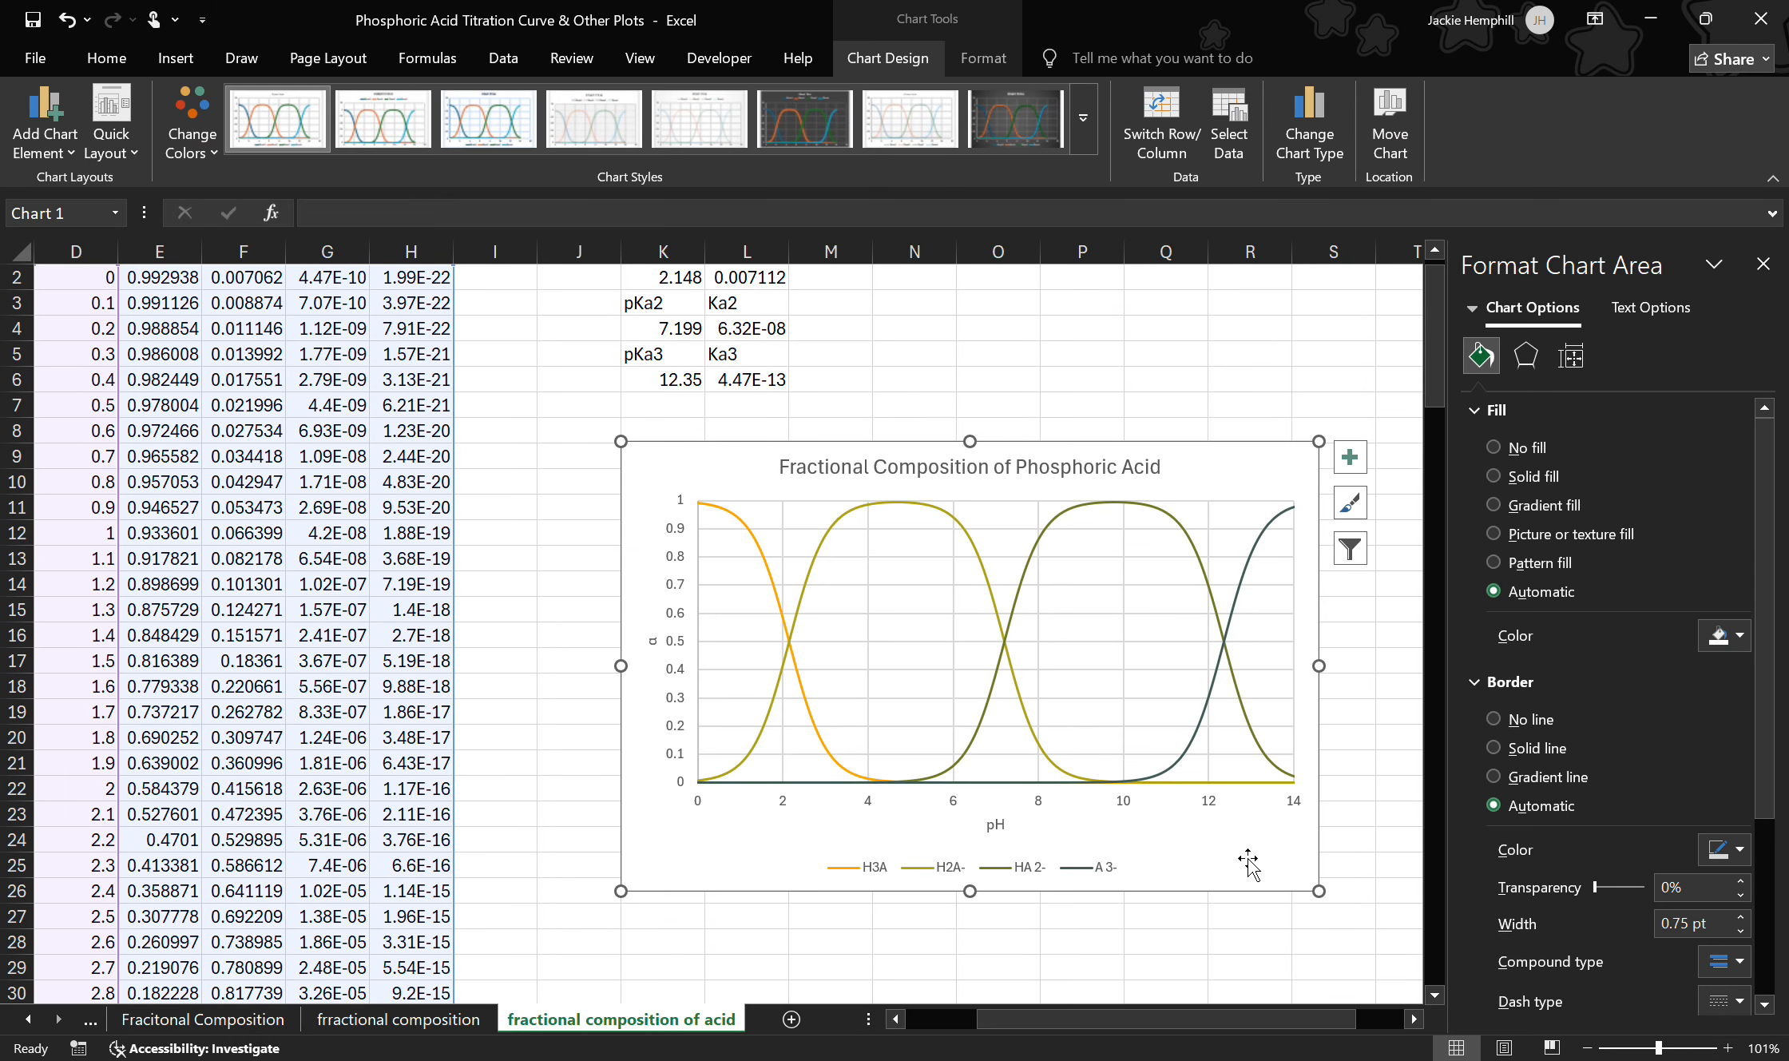
{"action": "left_click", "coordinate": [797, 696]}
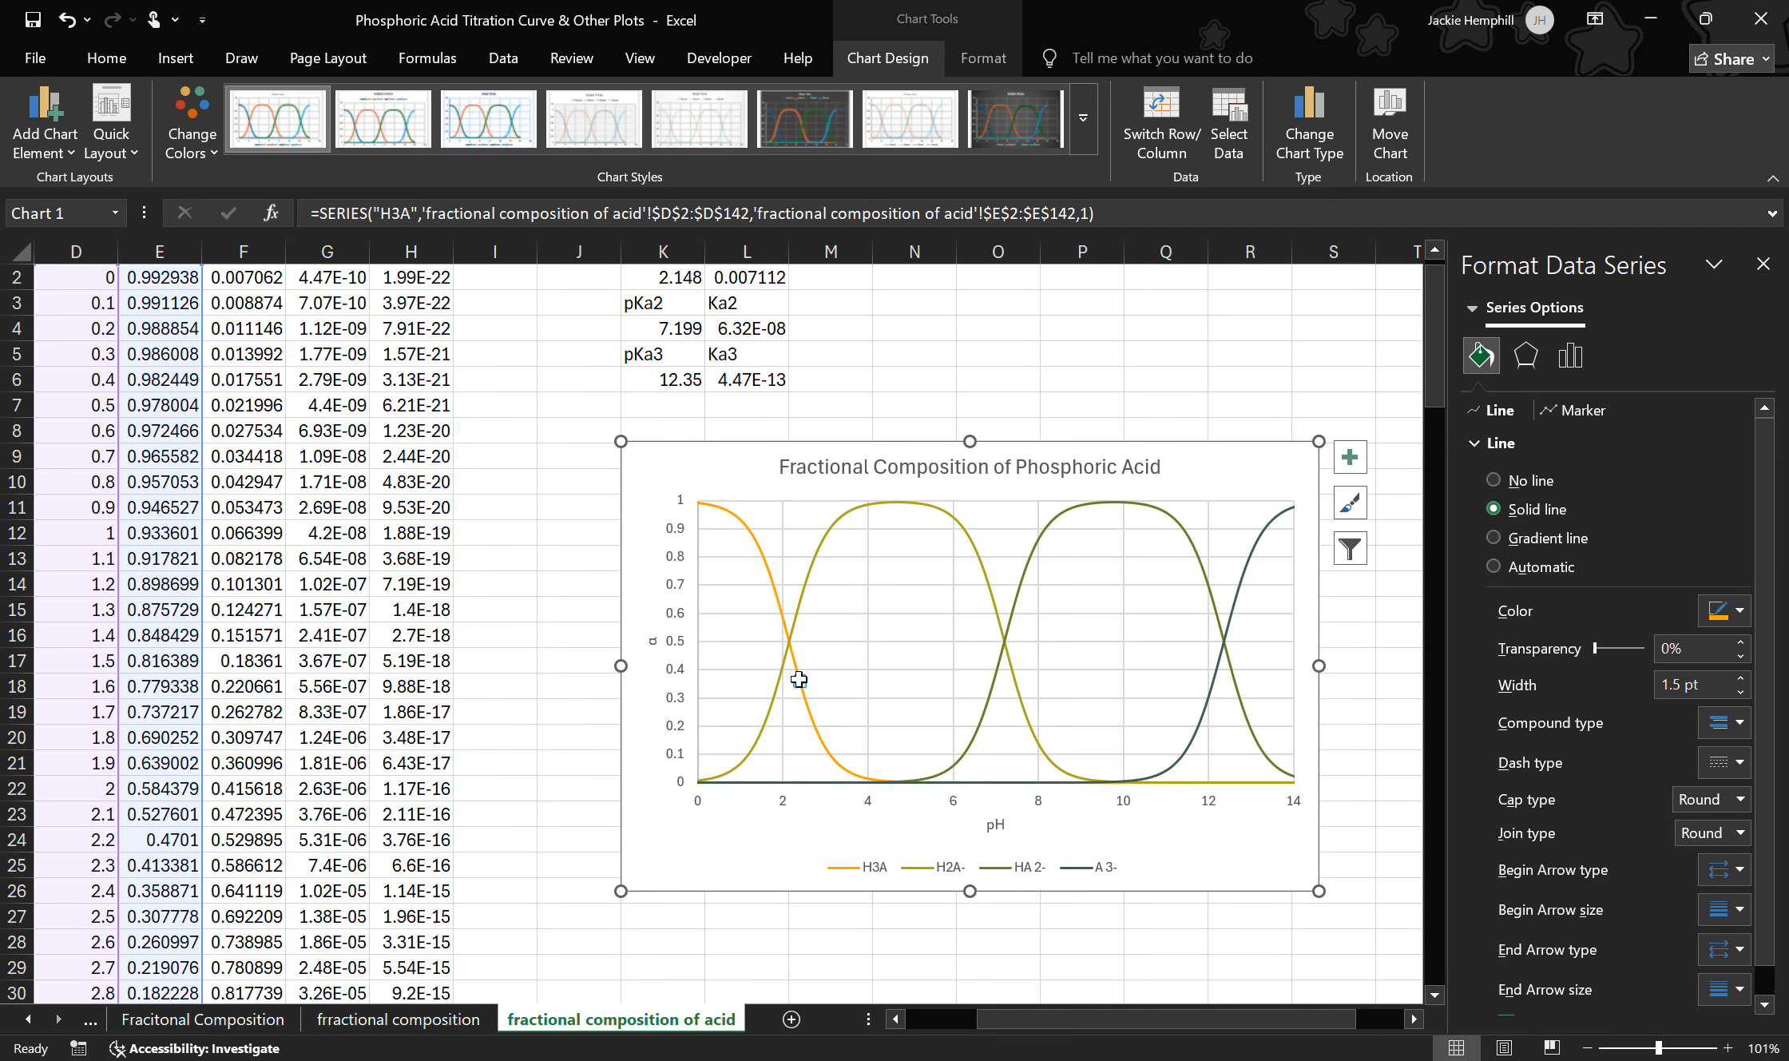
{"action": "left_click", "coordinate": [799, 680]}
{"action": "left_click", "coordinate": [789, 631]}
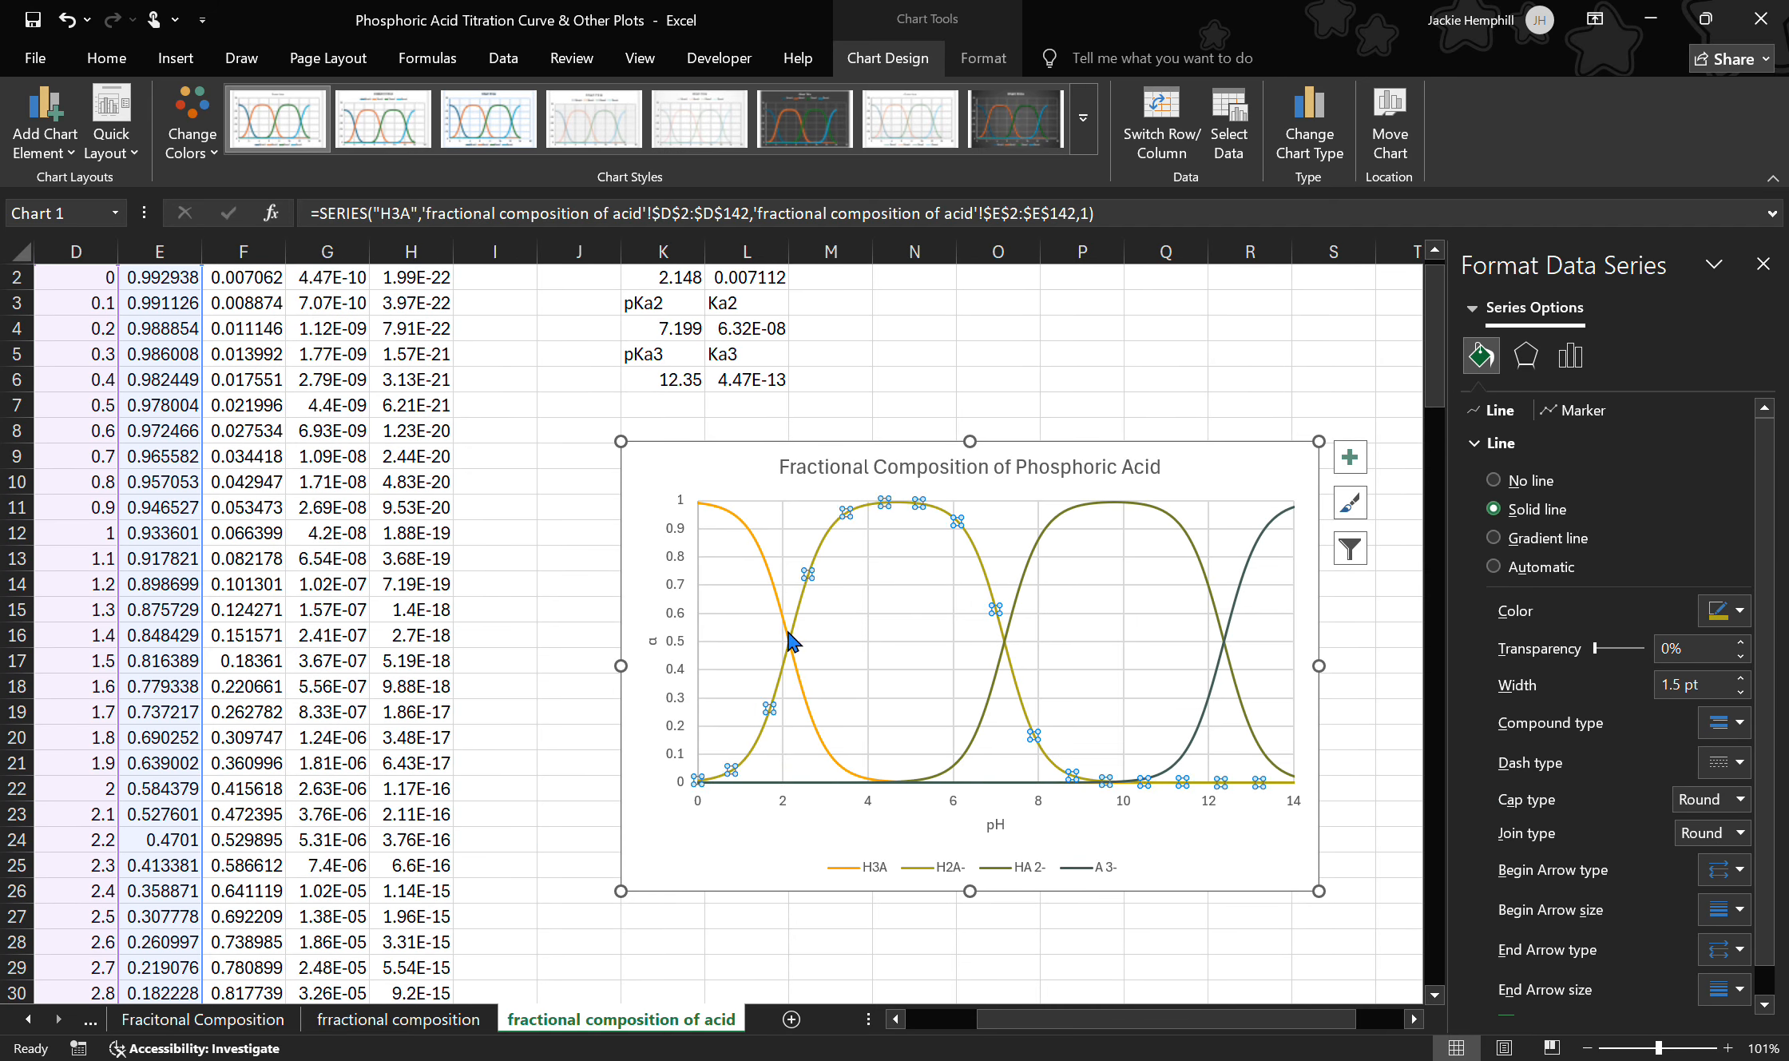
{"action": "left_click", "coordinate": [805, 678]}
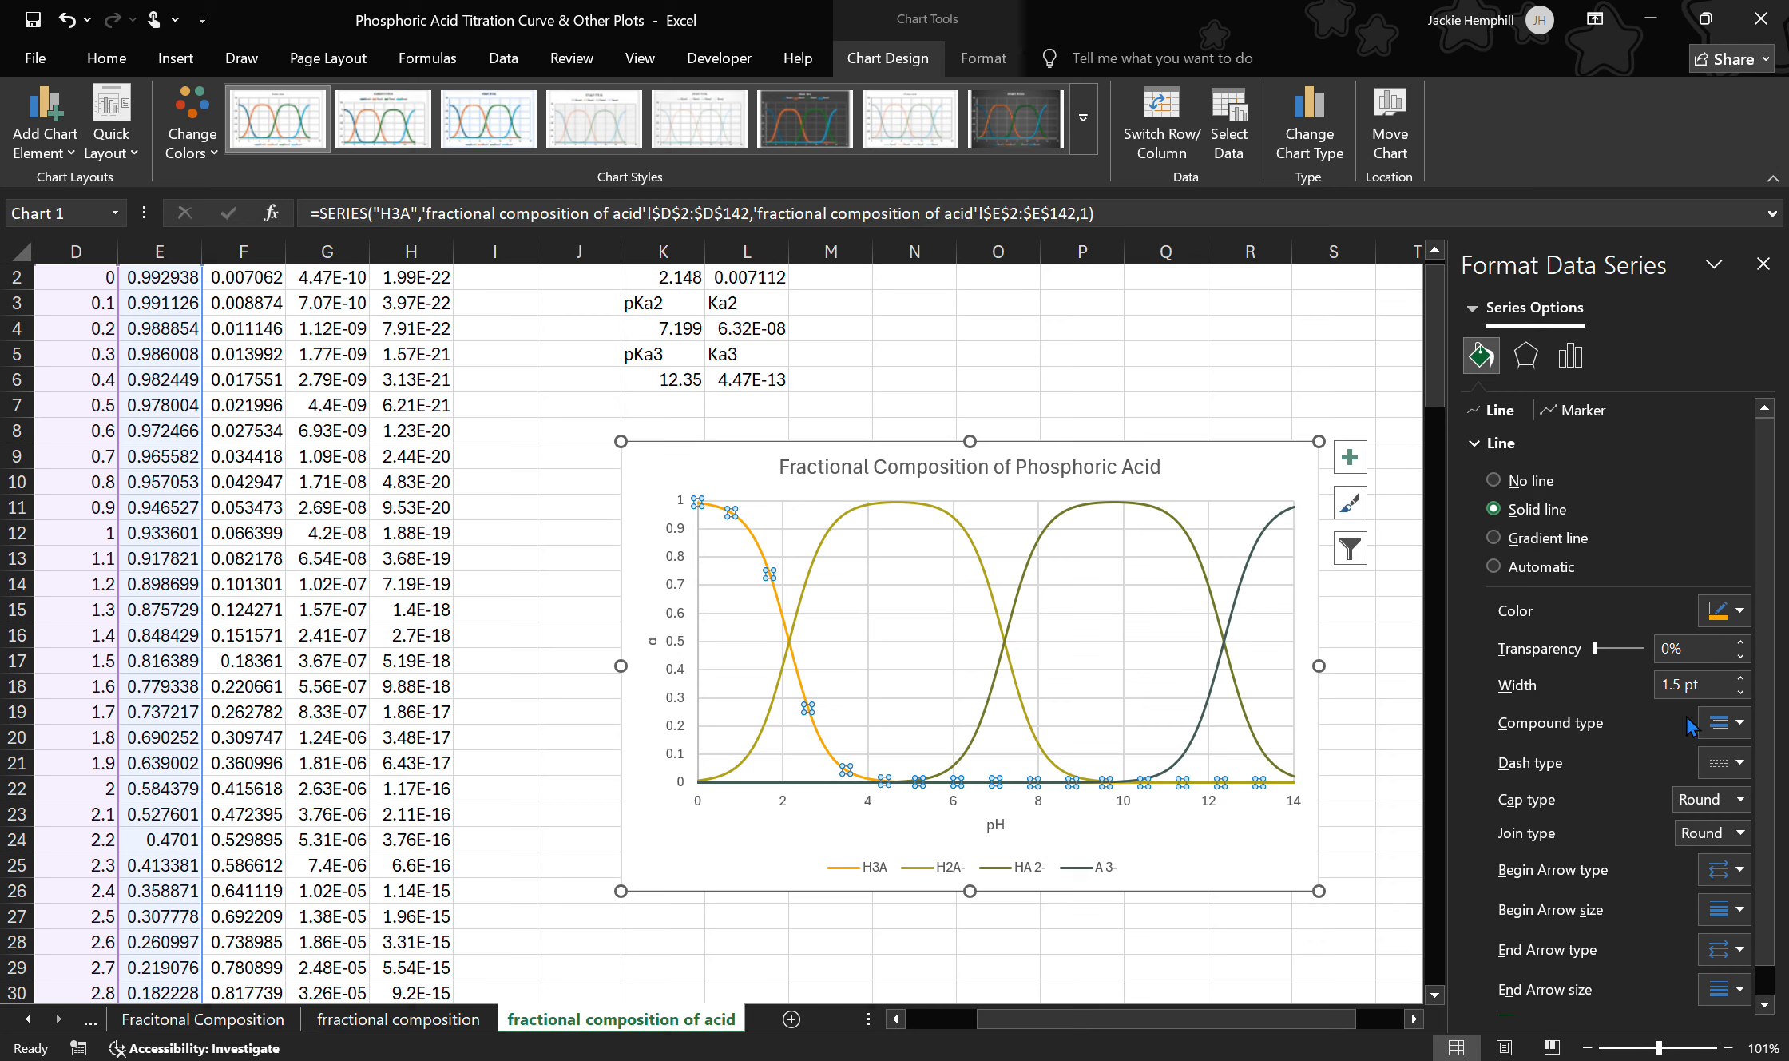
{"action": "triple_click", "coordinate": [1701, 675]}
{"action": "type", "text": "3"}
{"action": "key", "text": "Return"}
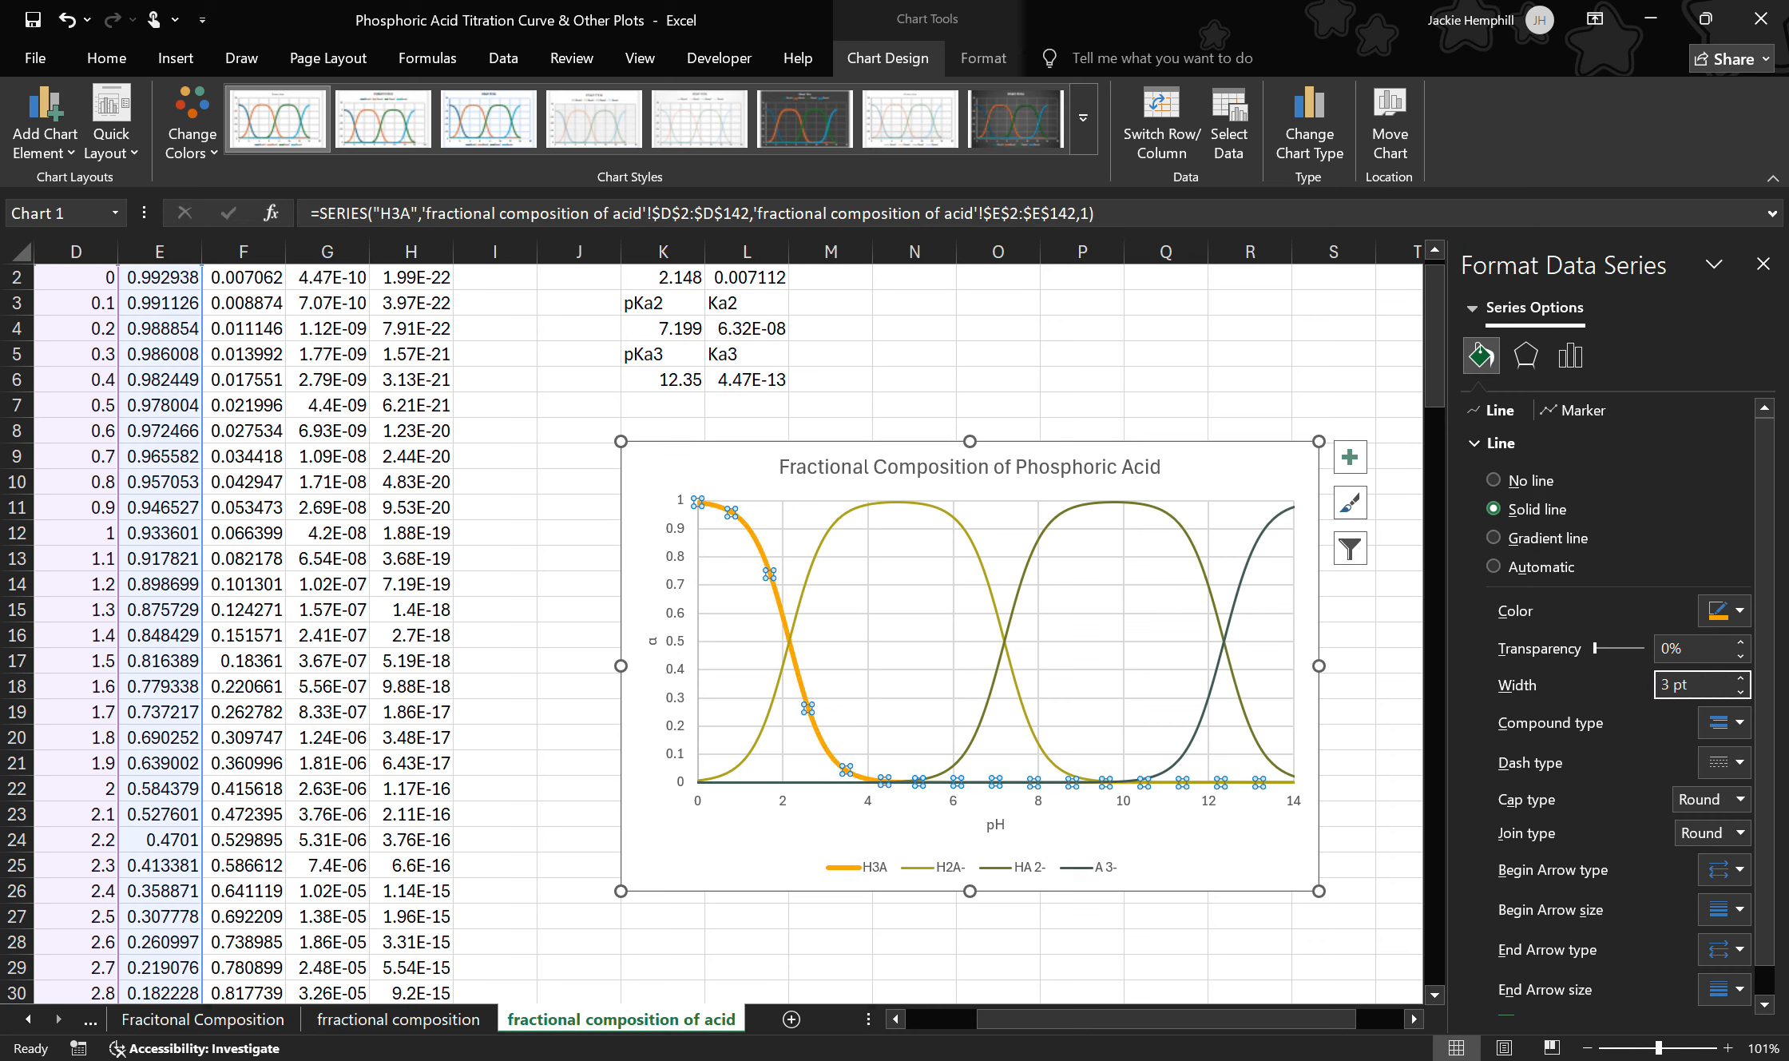
Step: Set the line width of the H2A- series in the chart to 3 pt
{"action": "left_click", "coordinate": [808, 573]}
{"action": "triple_click", "coordinate": [1661, 685]}
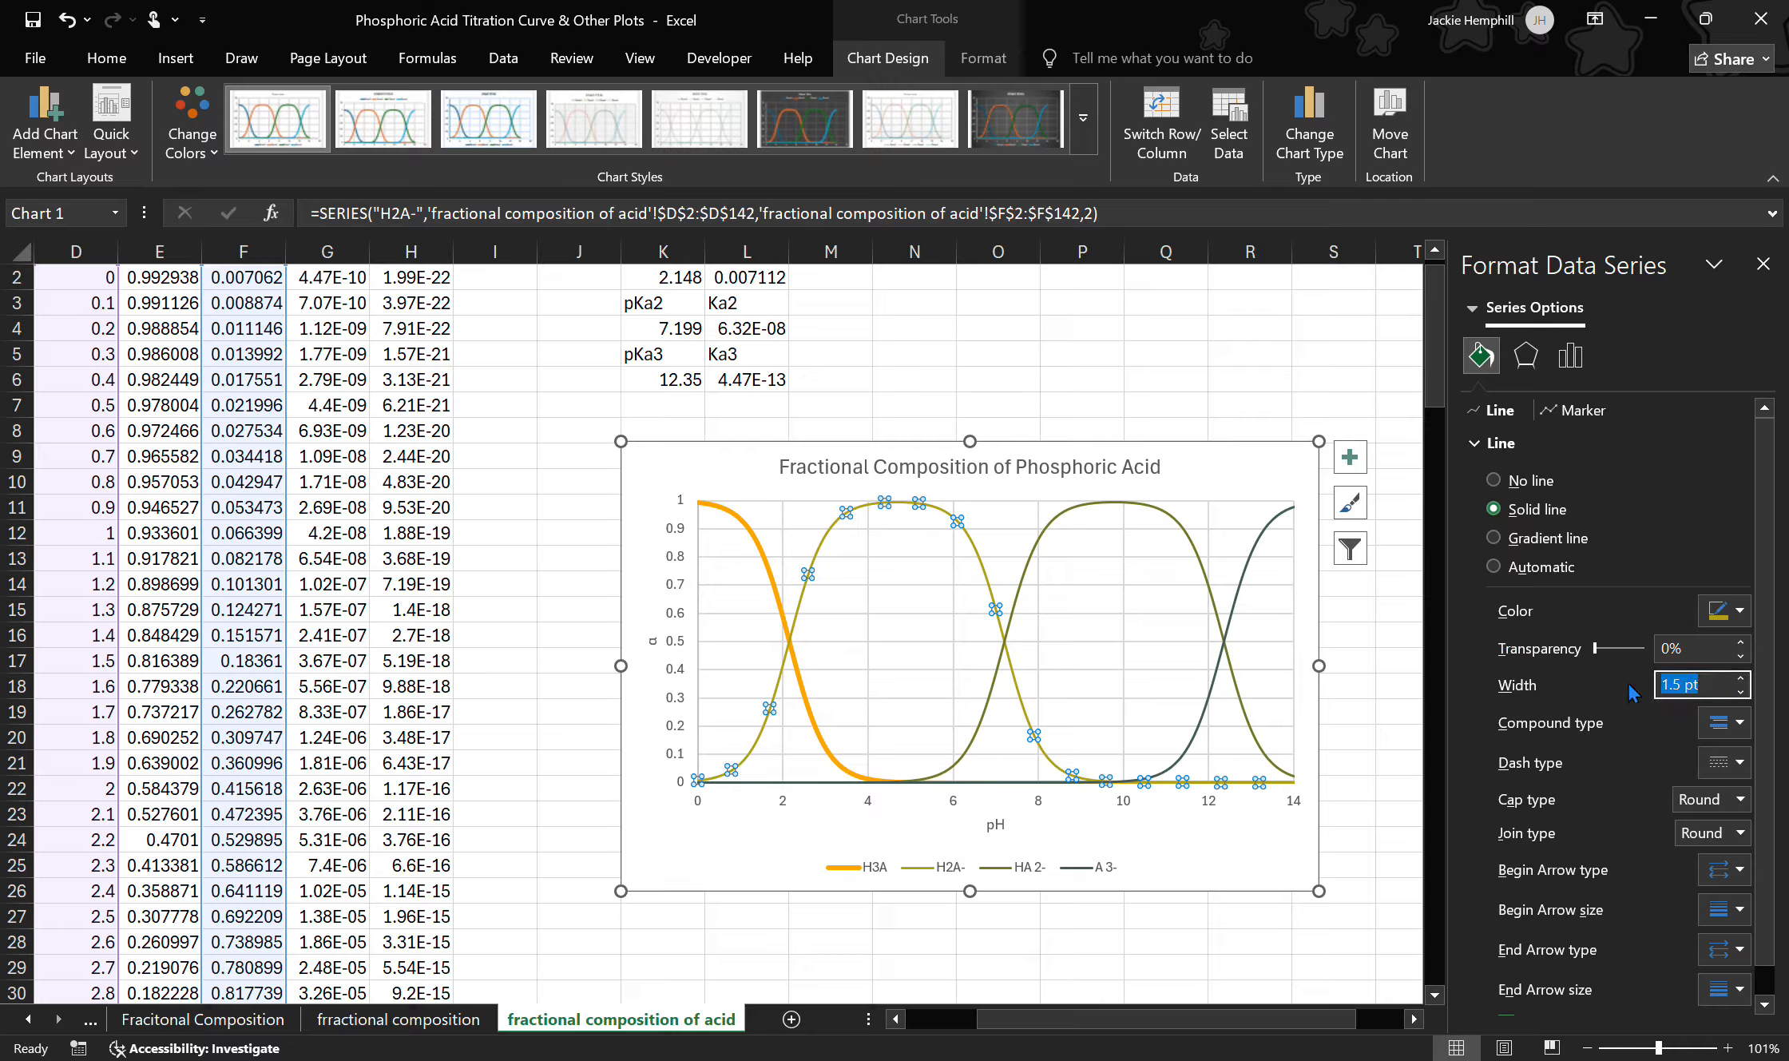
{"action": "type", "text": "3"}
{"action": "key", "text": "Return"}
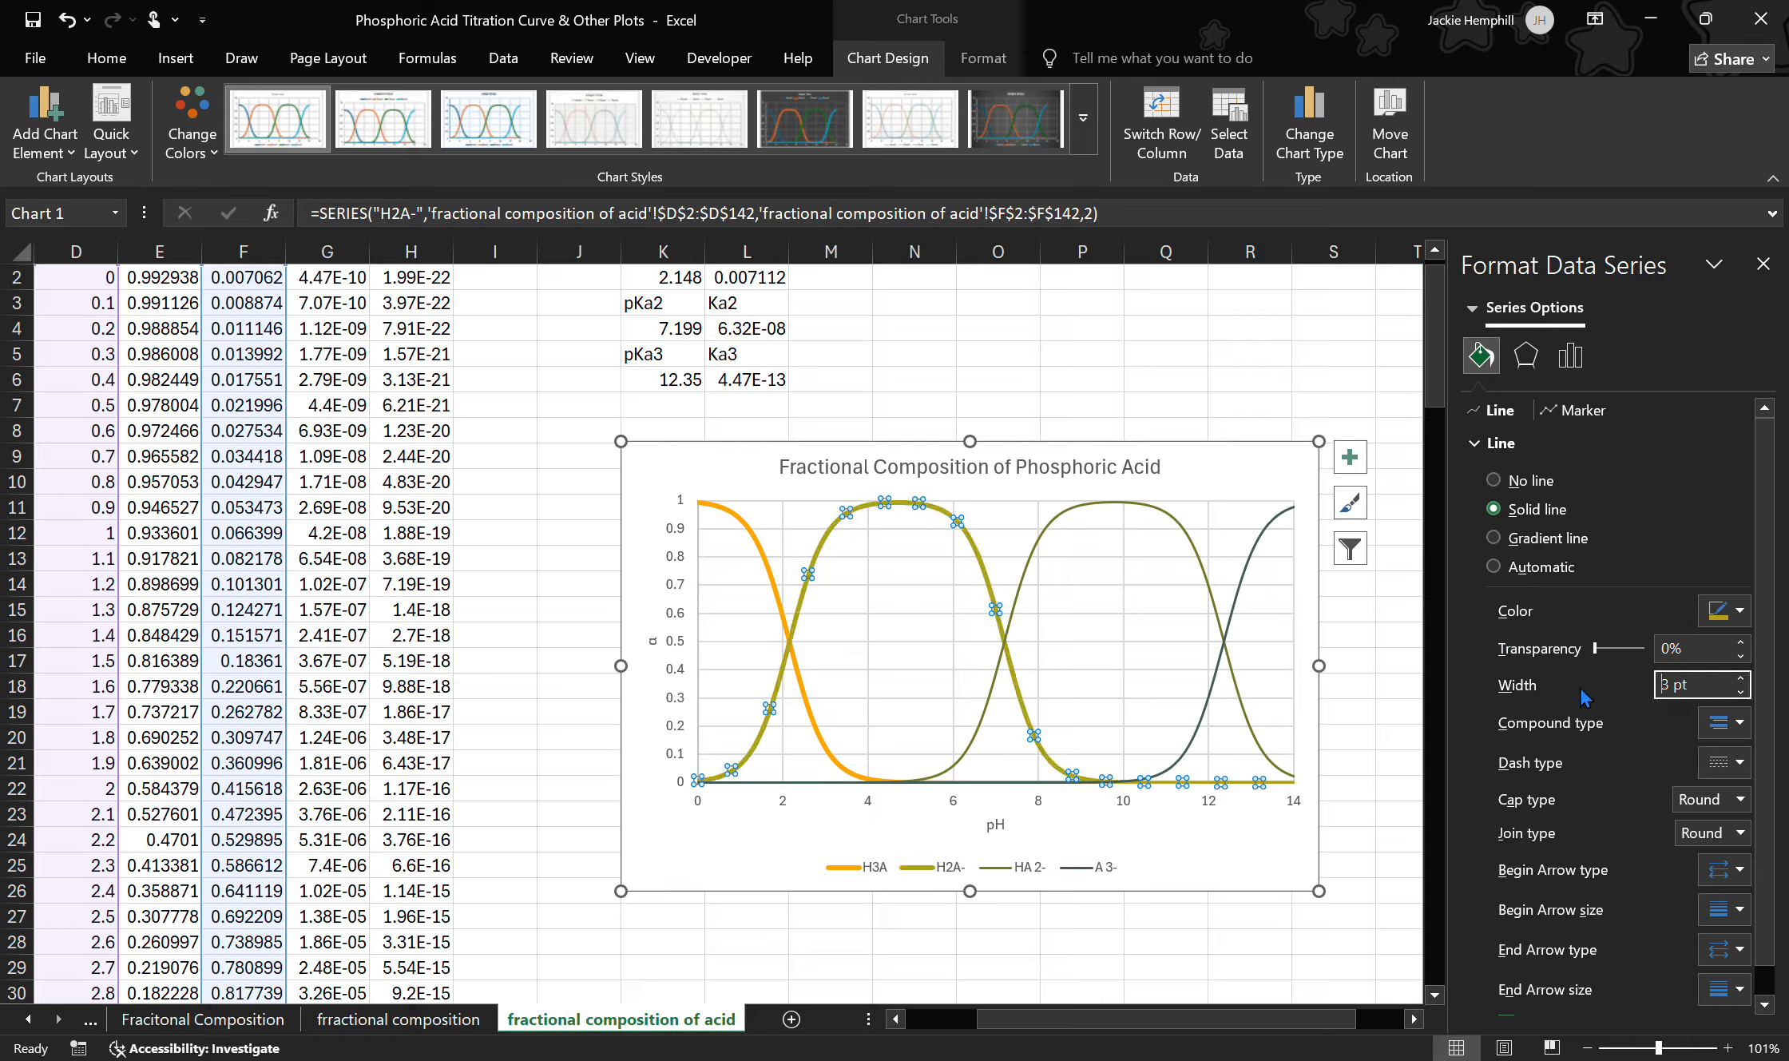
{"action": "left_click", "coordinate": [1023, 583]}
{"action": "type", "text": "3"}
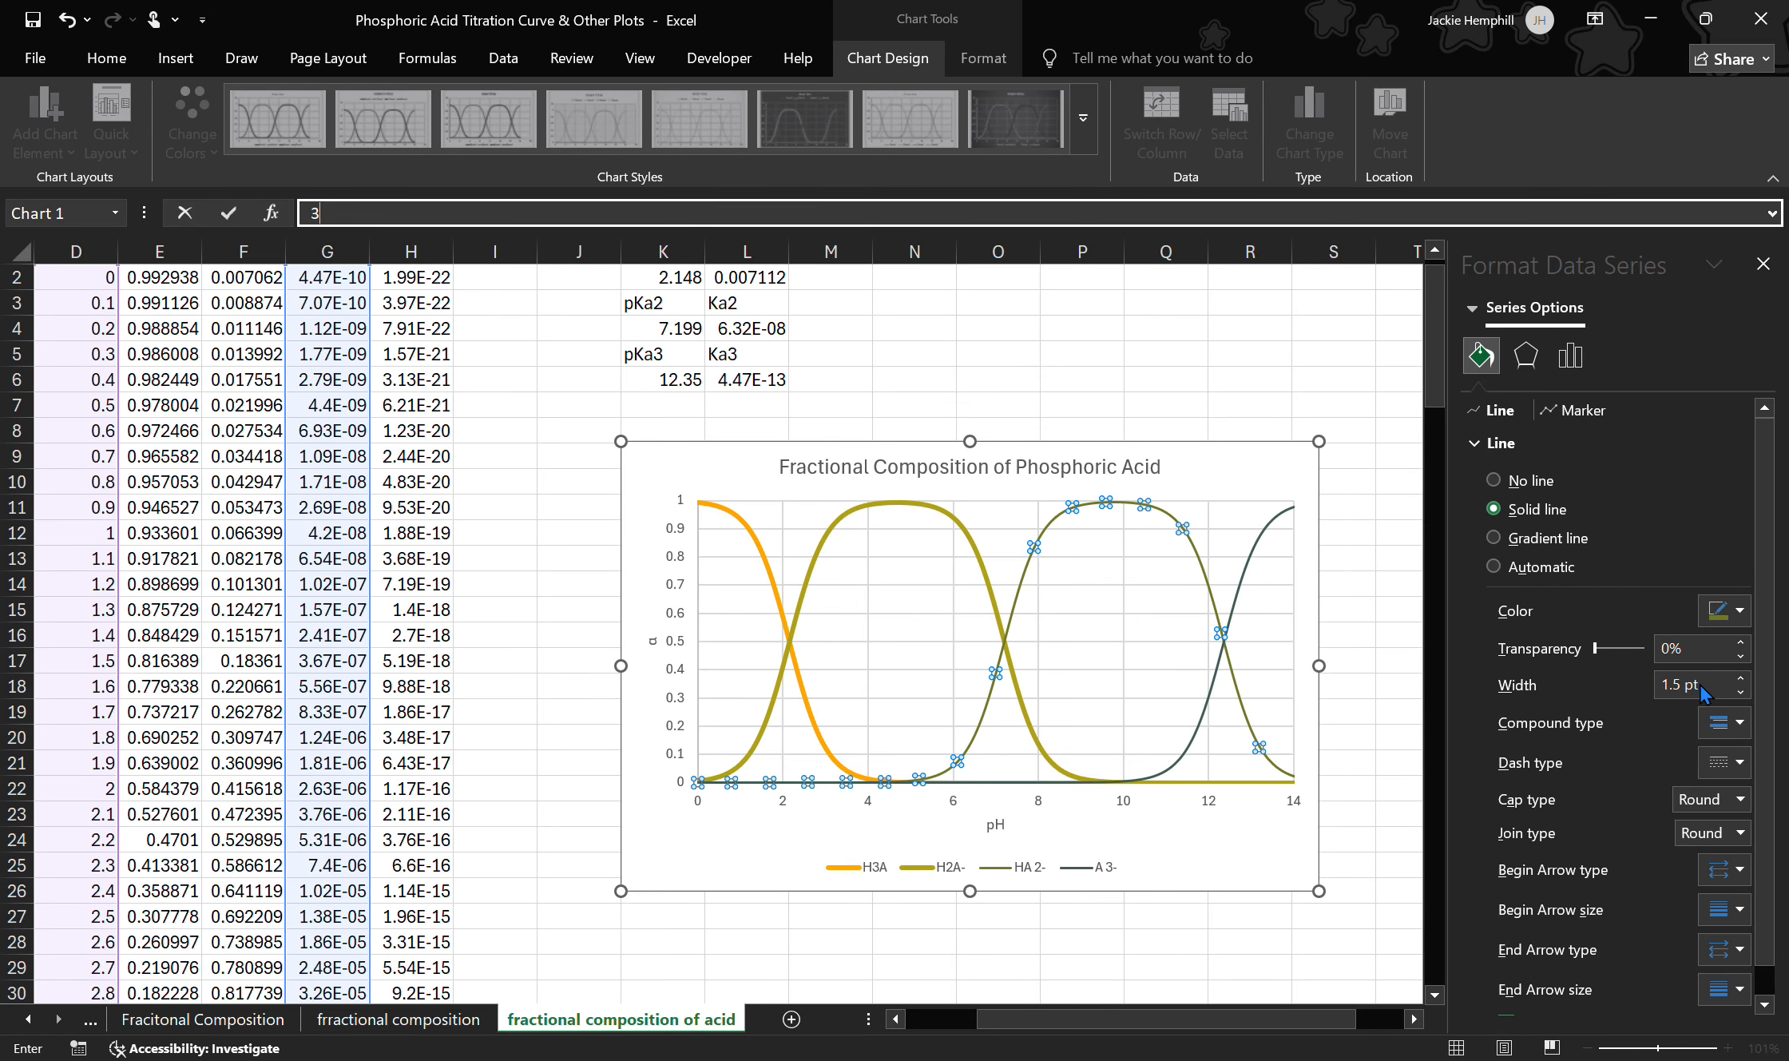
{"action": "left_click", "coordinate": [1019, 594]}
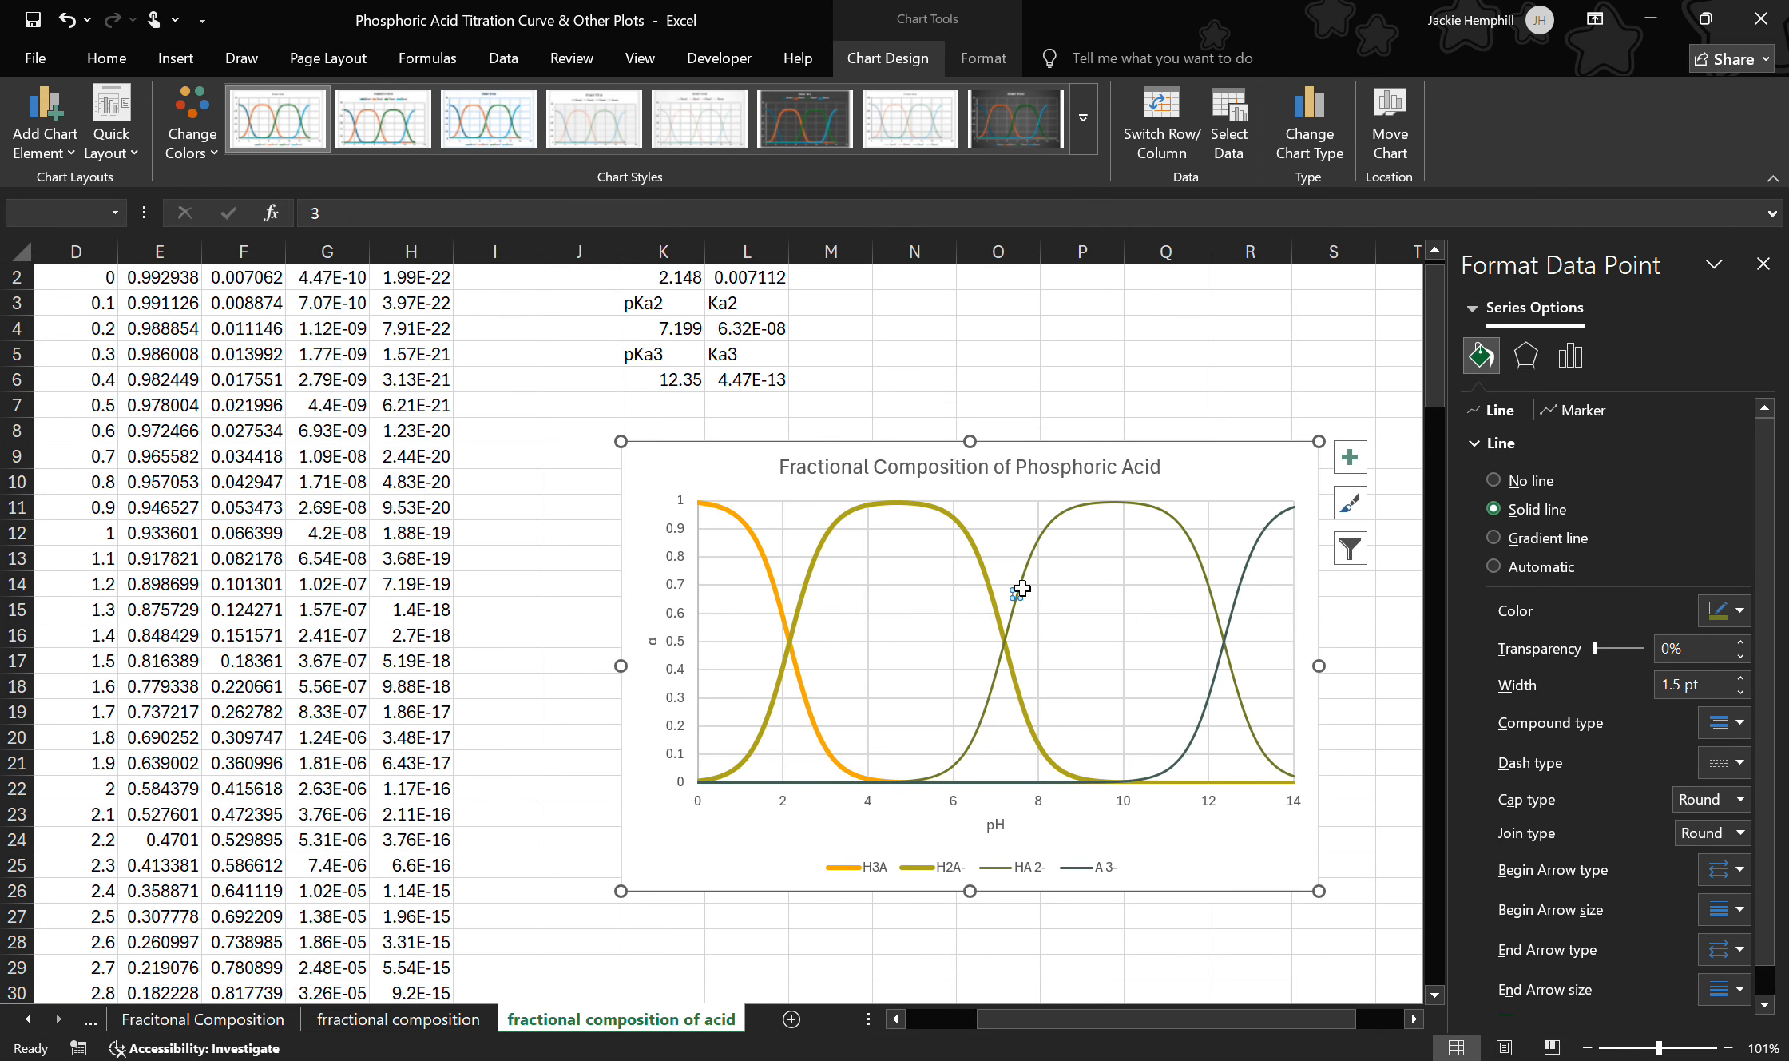
{"action": "left_click", "coordinate": [1037, 539]}
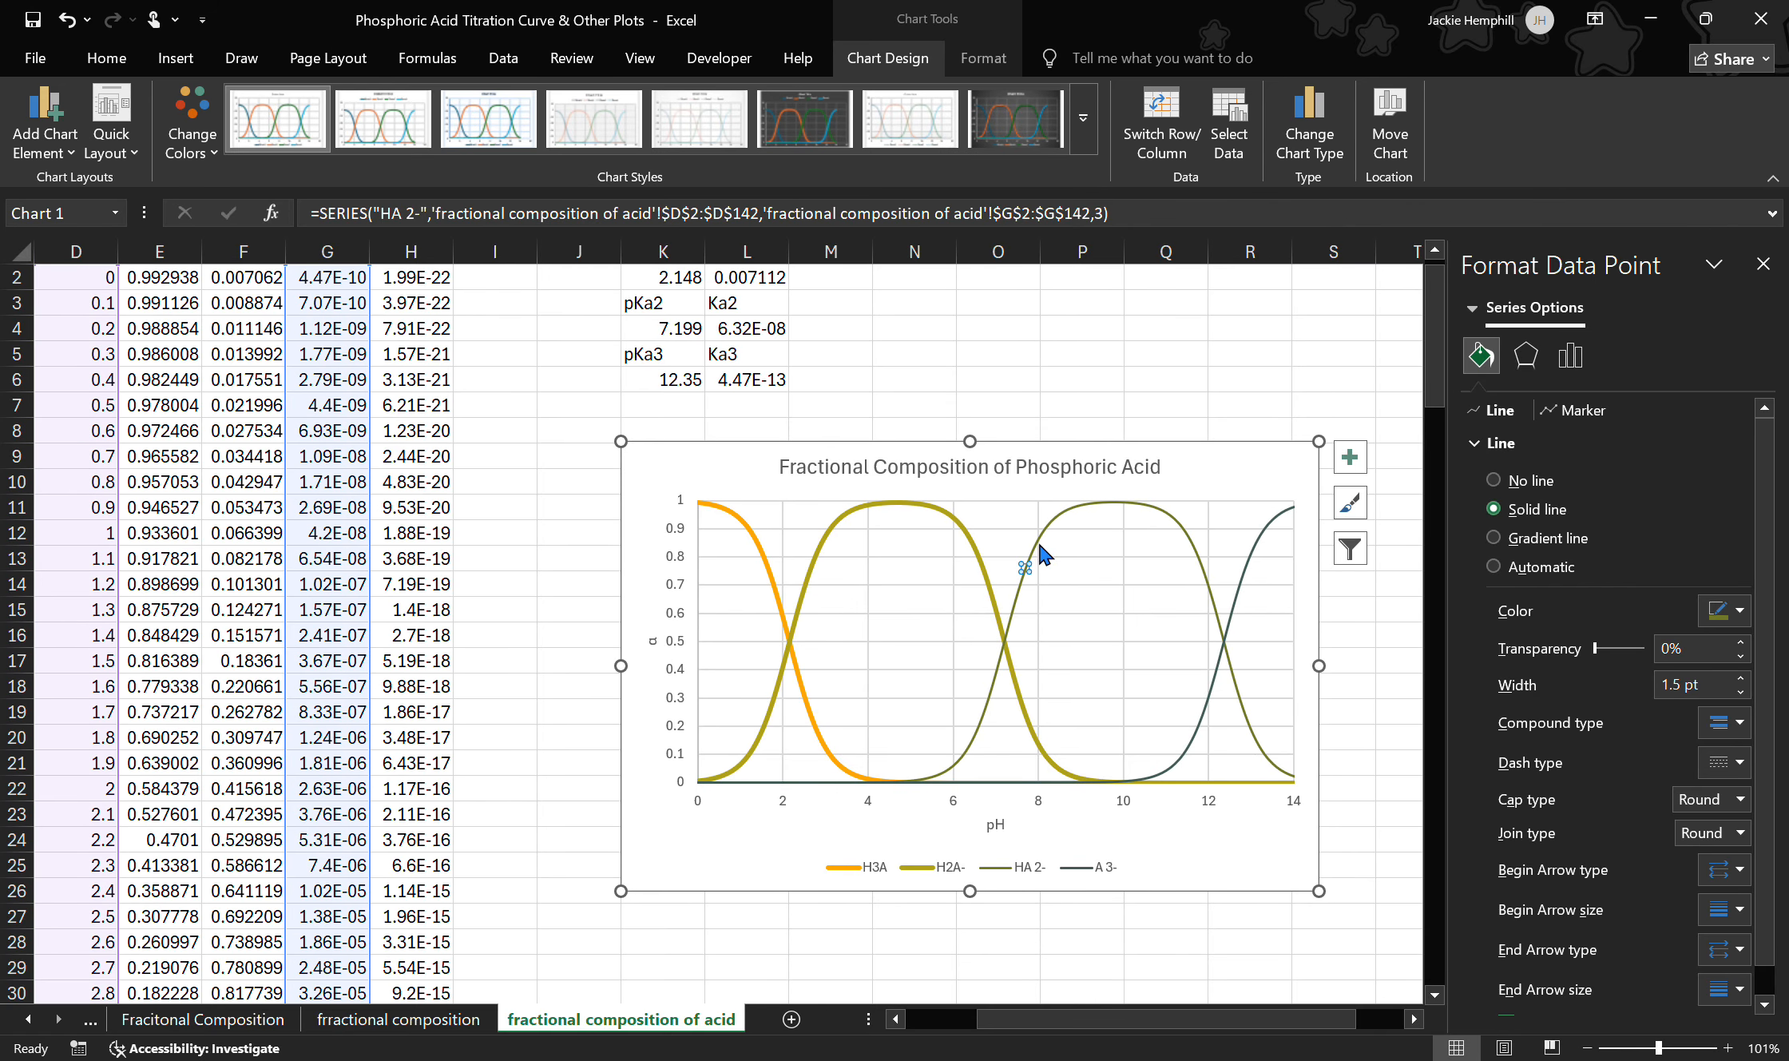
{"action": "left_click", "coordinate": [1350, 634]}
{"action": "left_click", "coordinate": [1019, 607]}
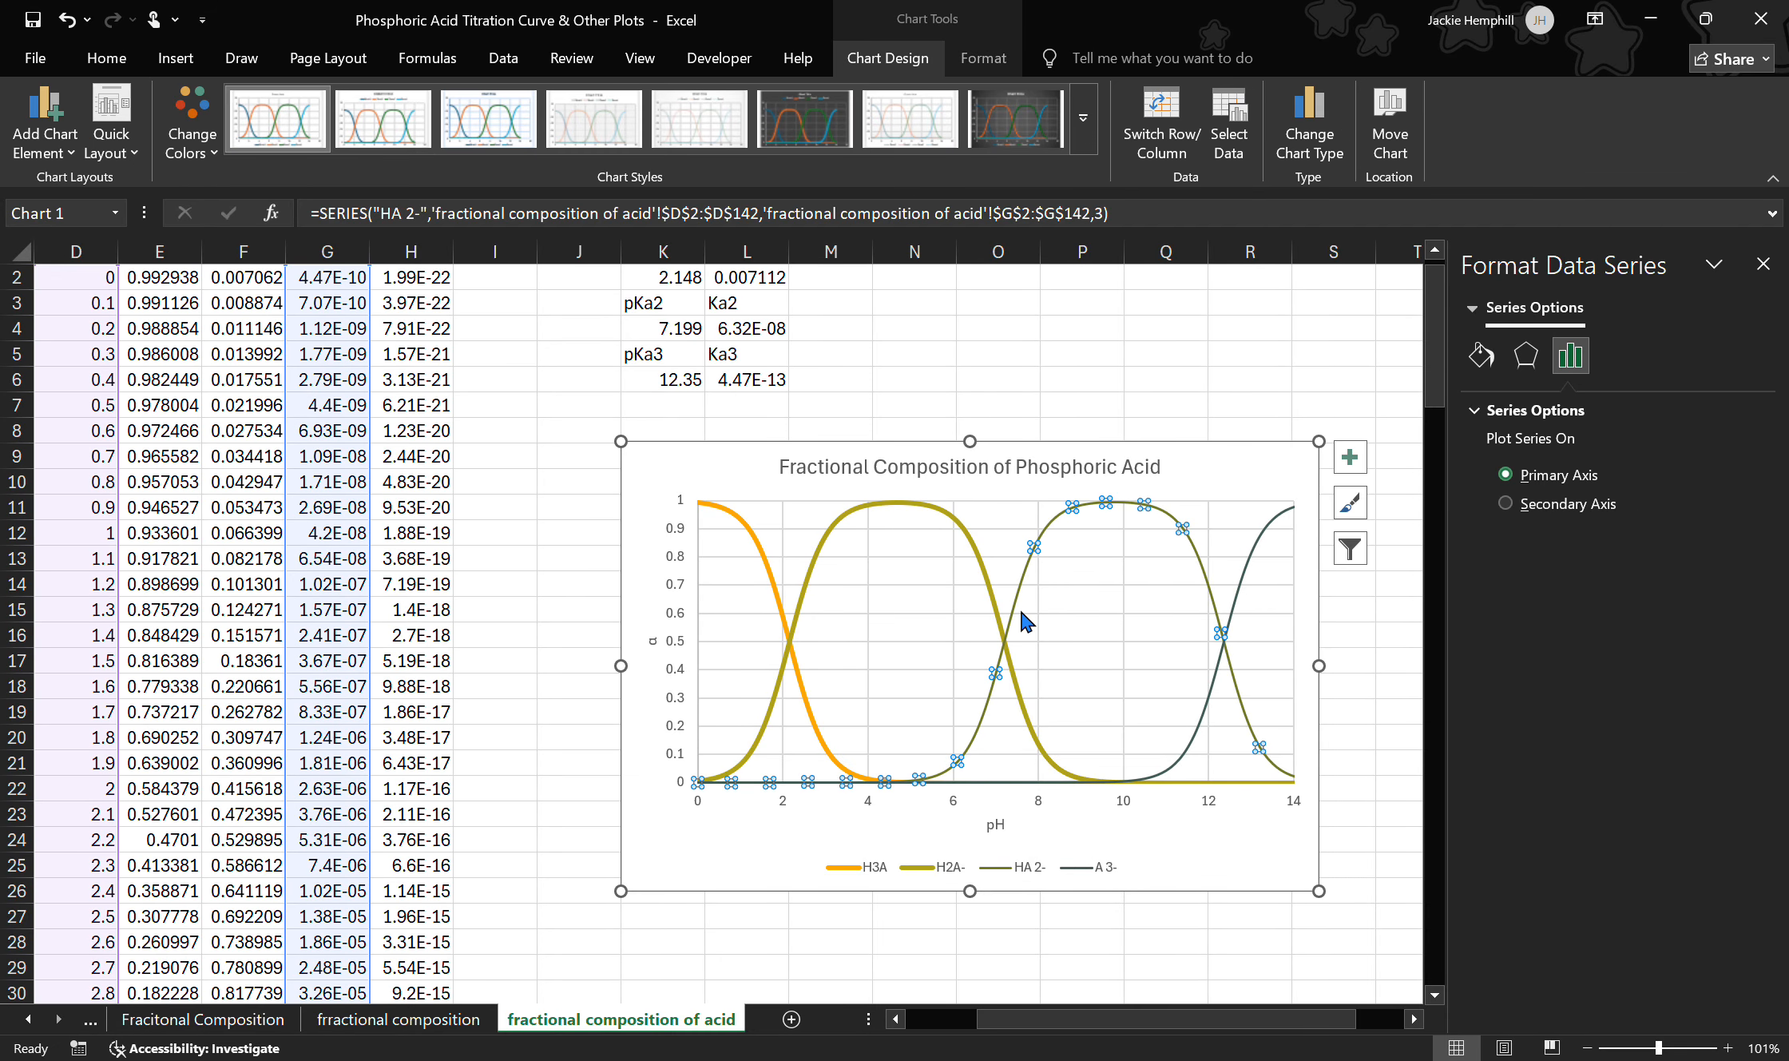
{"action": "left_click", "coordinate": [1017, 606]}
{"action": "left_click", "coordinate": [1083, 412]}
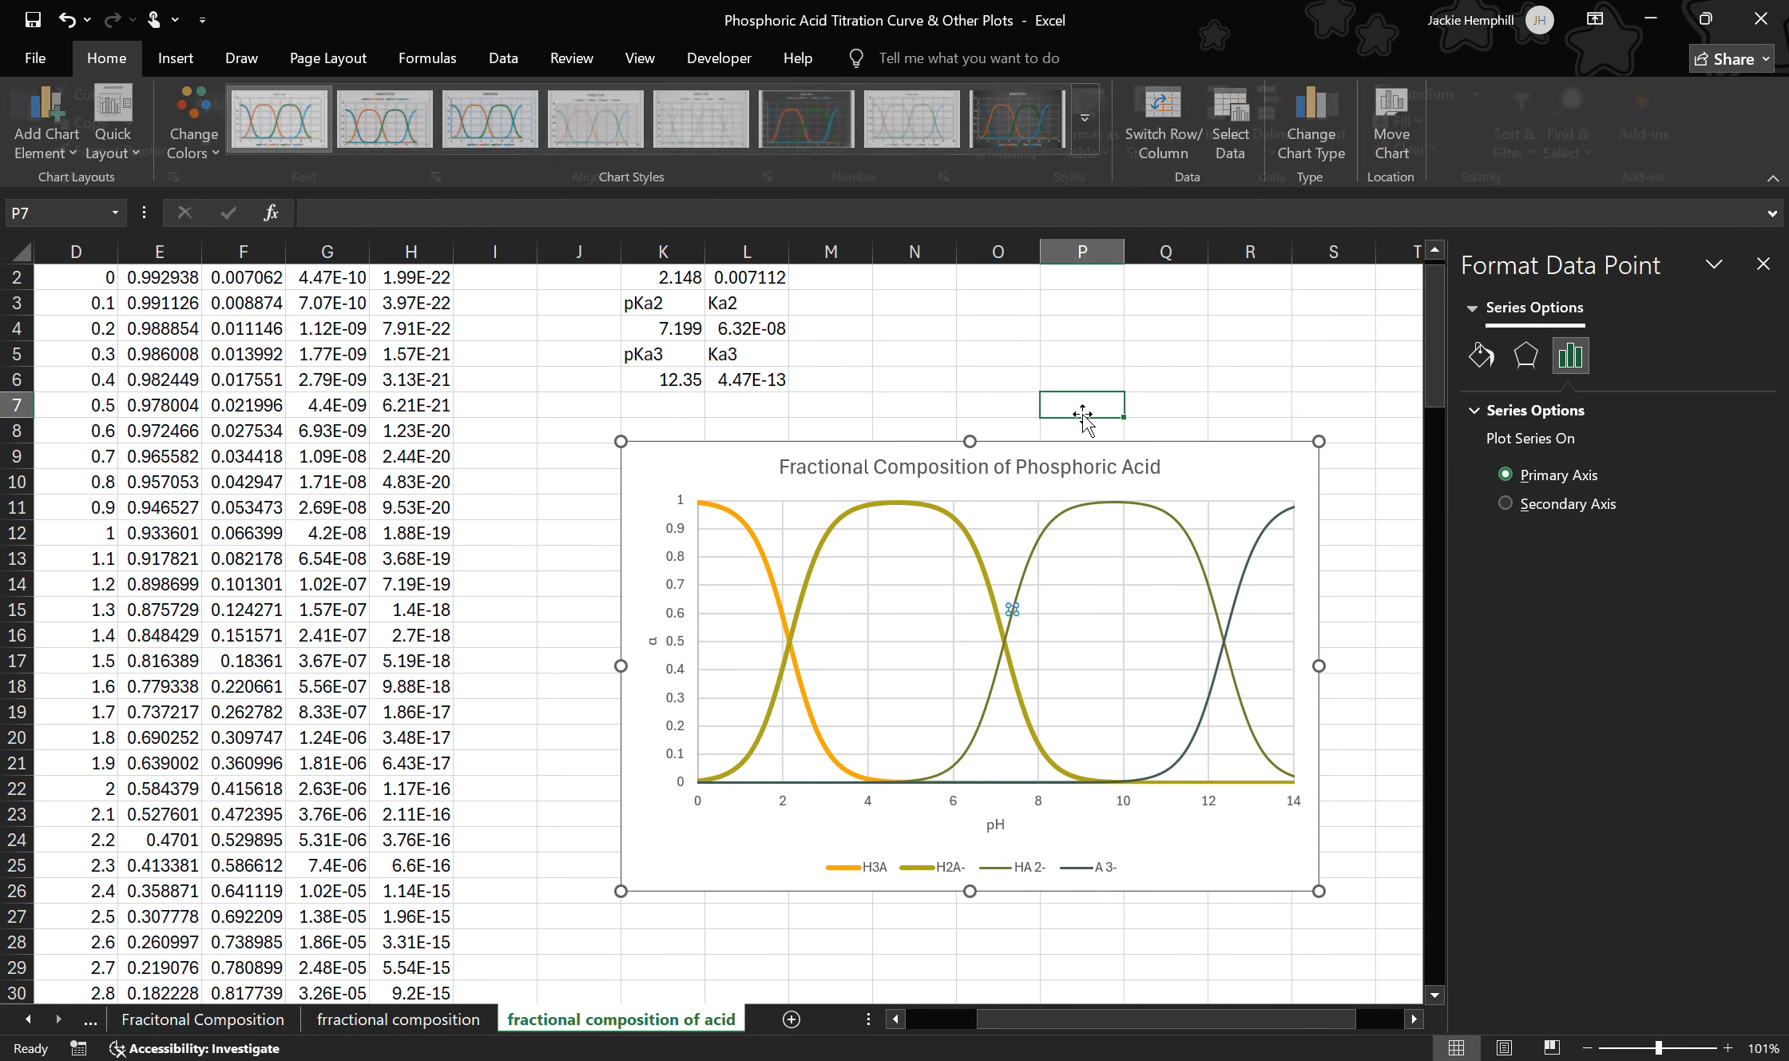
Step: Select the whole HA 2- series and set its line width to 3 pt
{"action": "left_click", "coordinate": [1052, 523]}
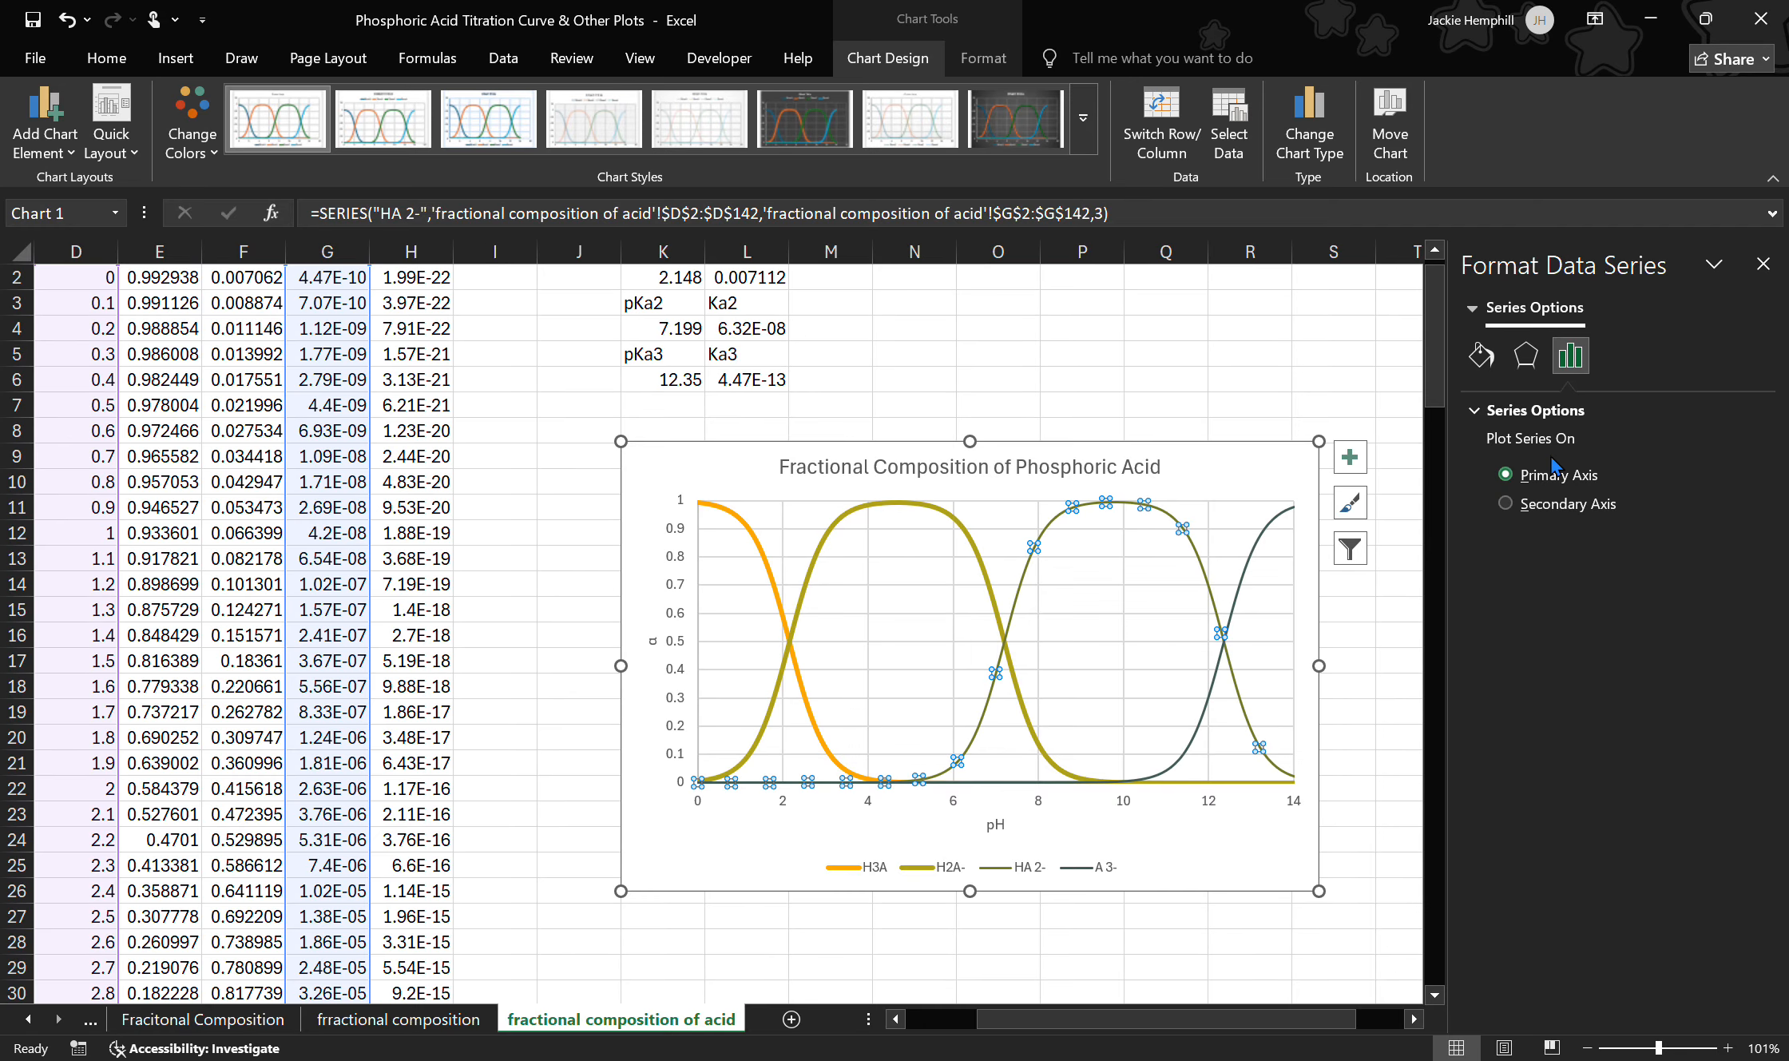
{"action": "left_click", "coordinate": [1481, 356]}
{"action": "left_click", "coordinate": [1726, 610]}
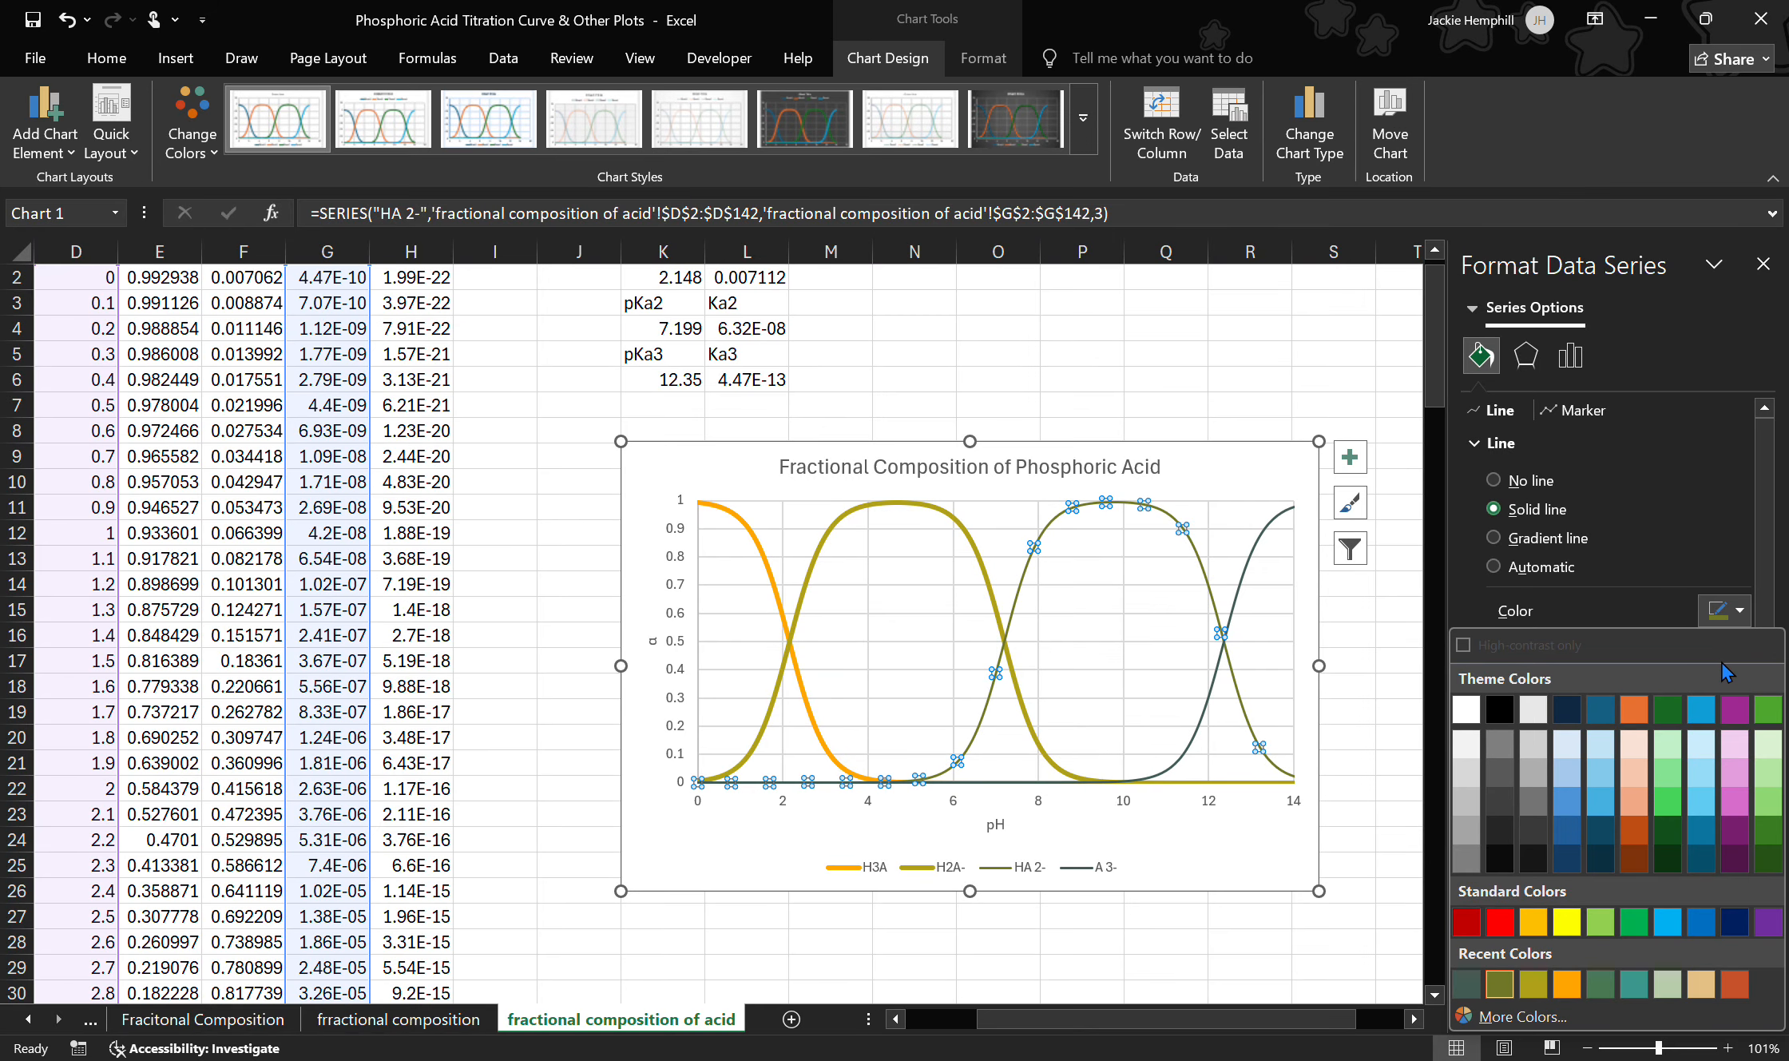
{"action": "key", "text": "Escape"}
{"action": "left_click", "coordinate": [1702, 685]}
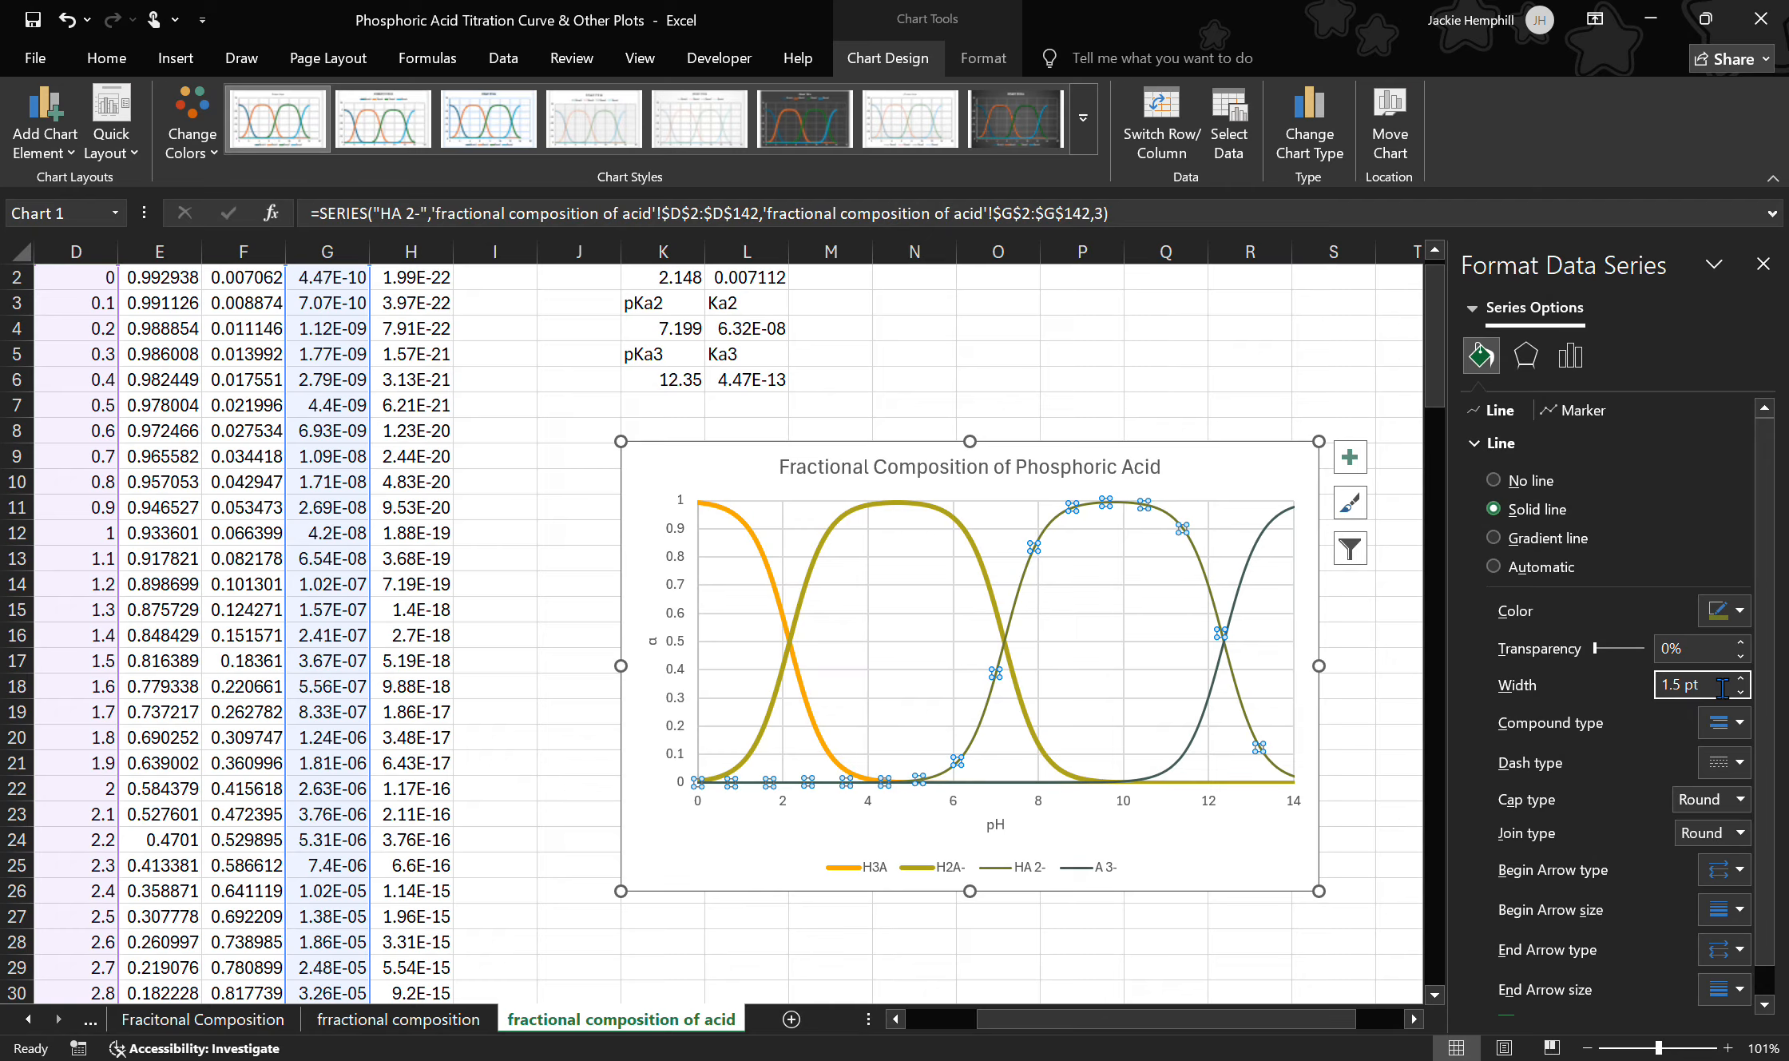
{"action": "left_click_drag", "start_coordinate": [1723, 687], "coordinate": [1659, 688]}
{"action": "type", "text": "3"}
{"action": "key", "text": "Return"}
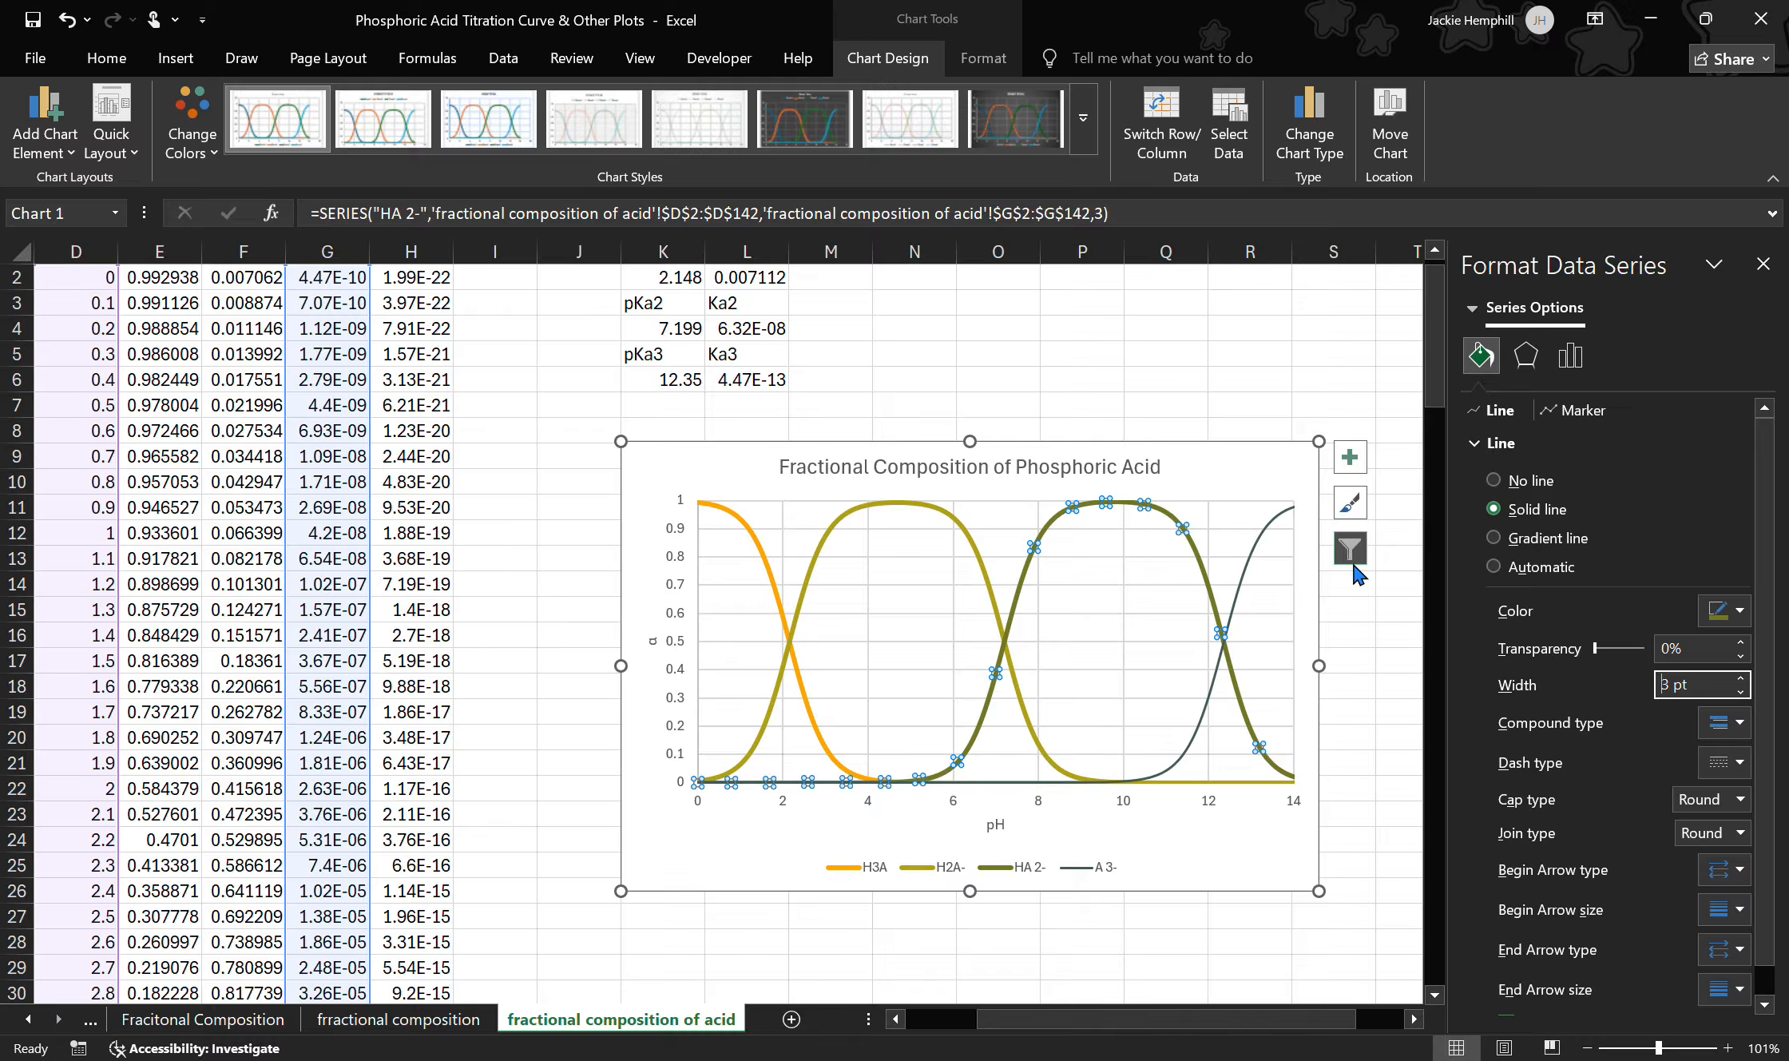
Step: Set the line width of the A 3- series to 3 pt and deselect the chart
{"action": "left_click", "coordinate": [1247, 569]}
{"action": "left_click_drag", "start_coordinate": [1726, 686], "coordinate": [1659, 686]}
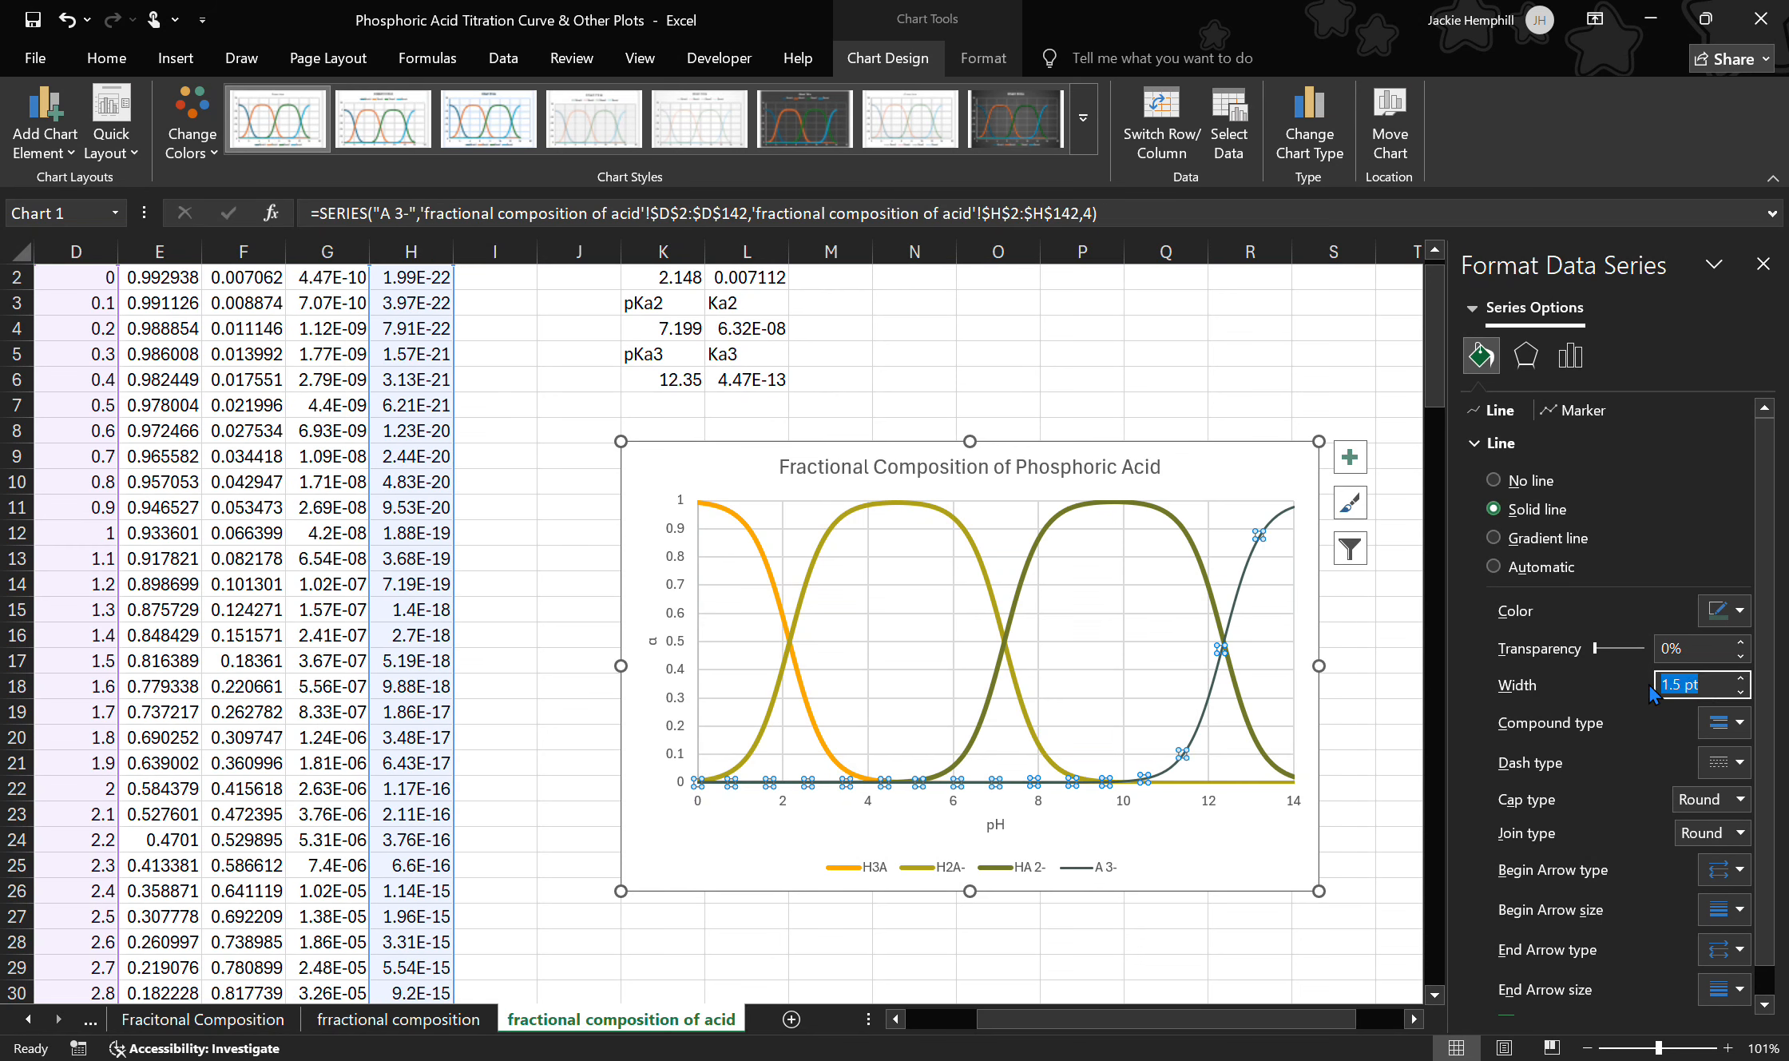
{"action": "type", "text": "3"}
{"action": "key", "text": "Return"}
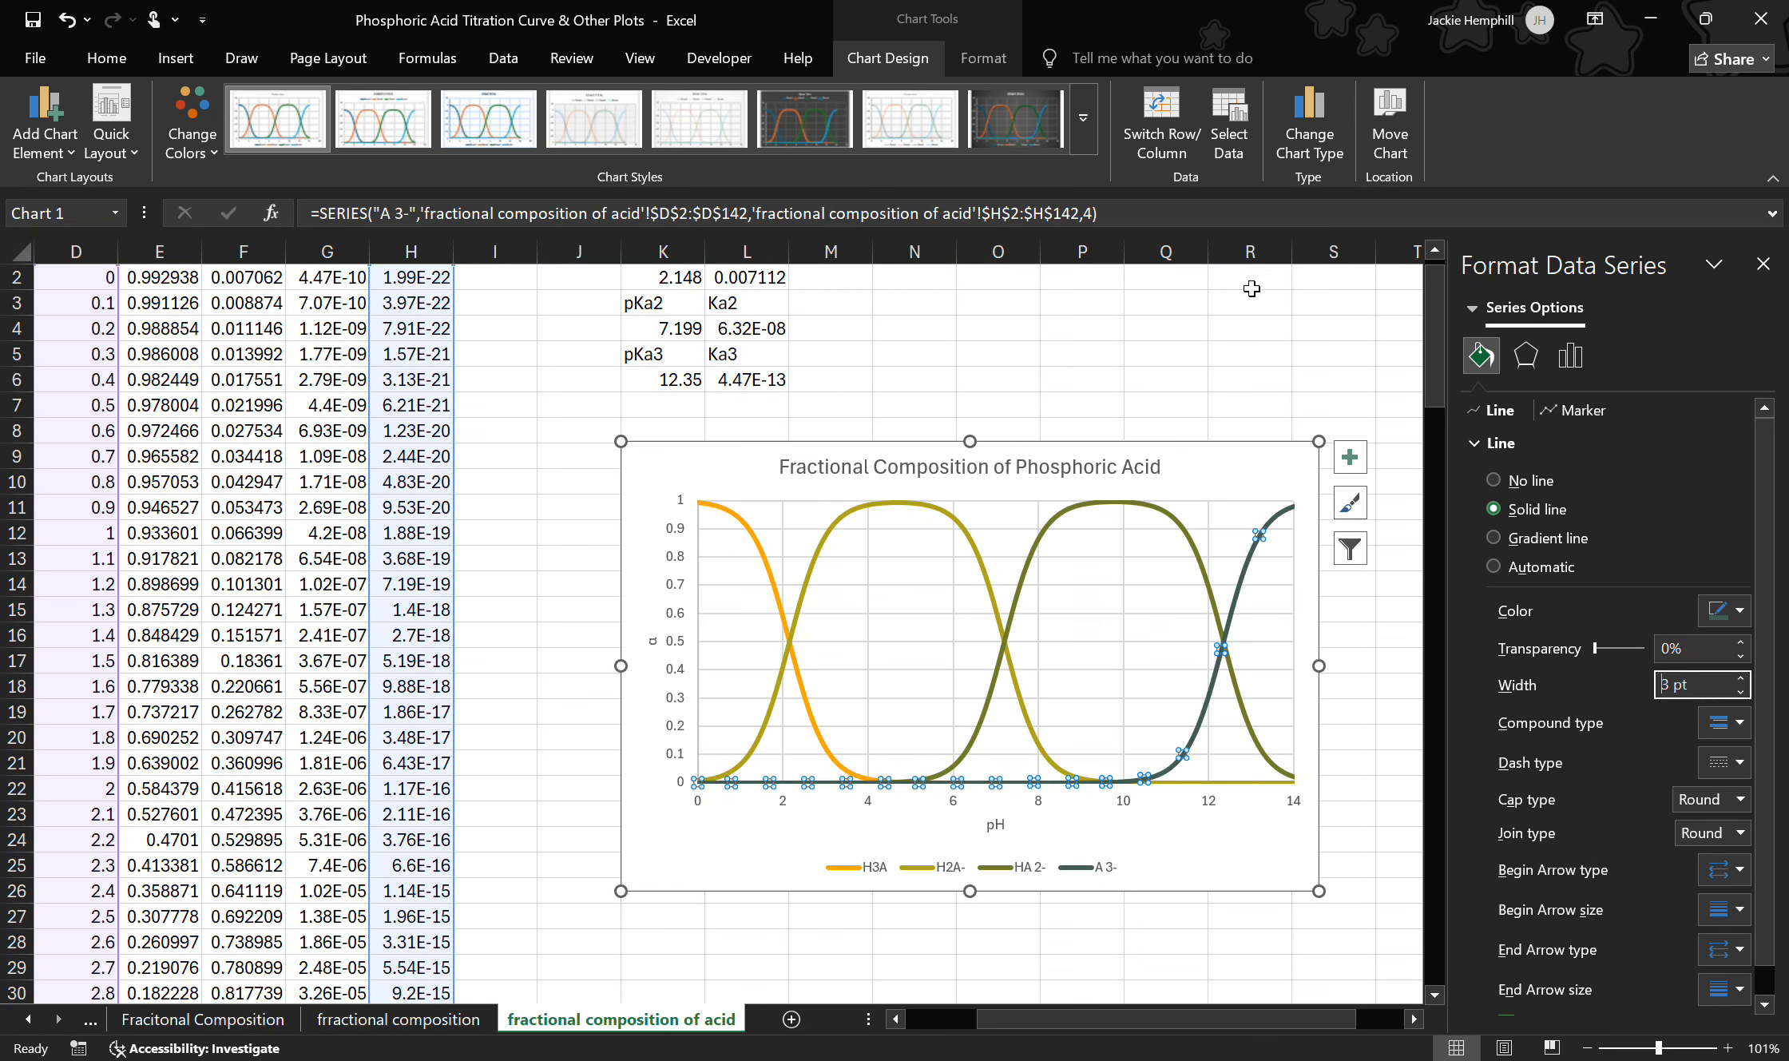
{"action": "left_click", "coordinate": [1192, 376]}
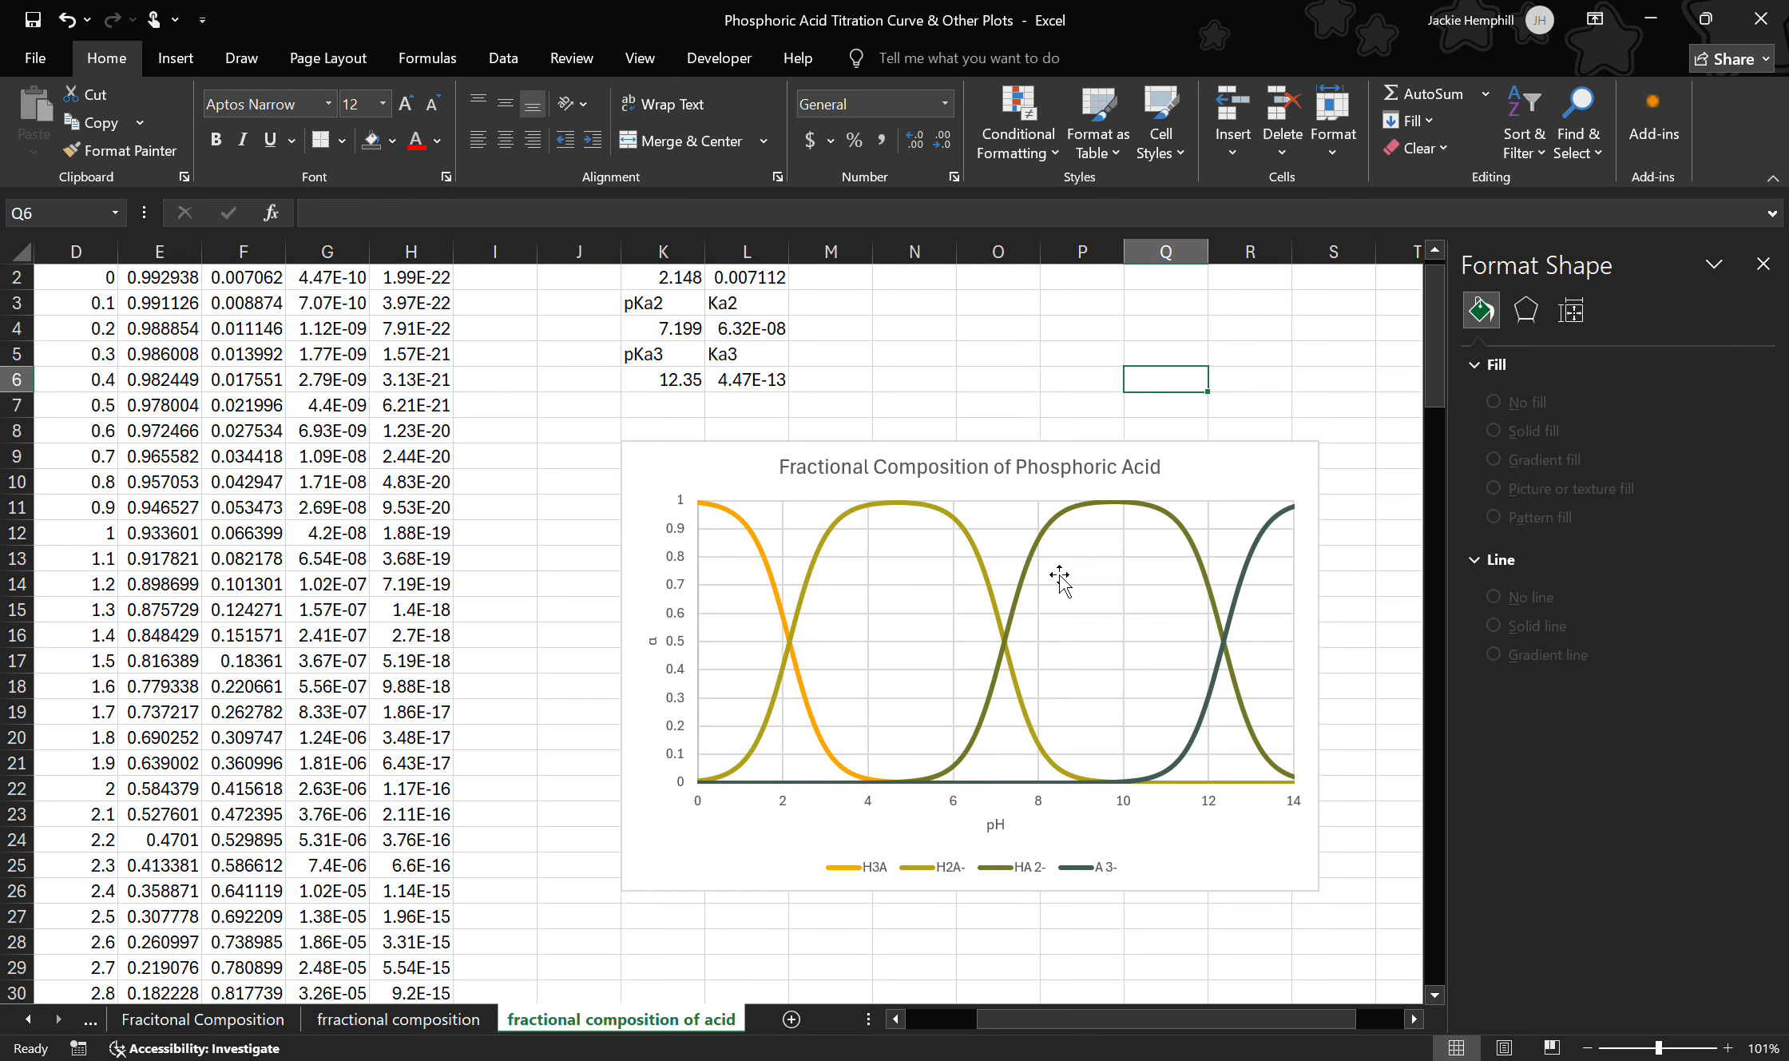
Step: Preview the Quick Layout options on the fractional composition chart without applying one
{"action": "left_click", "coordinate": [853, 584]}
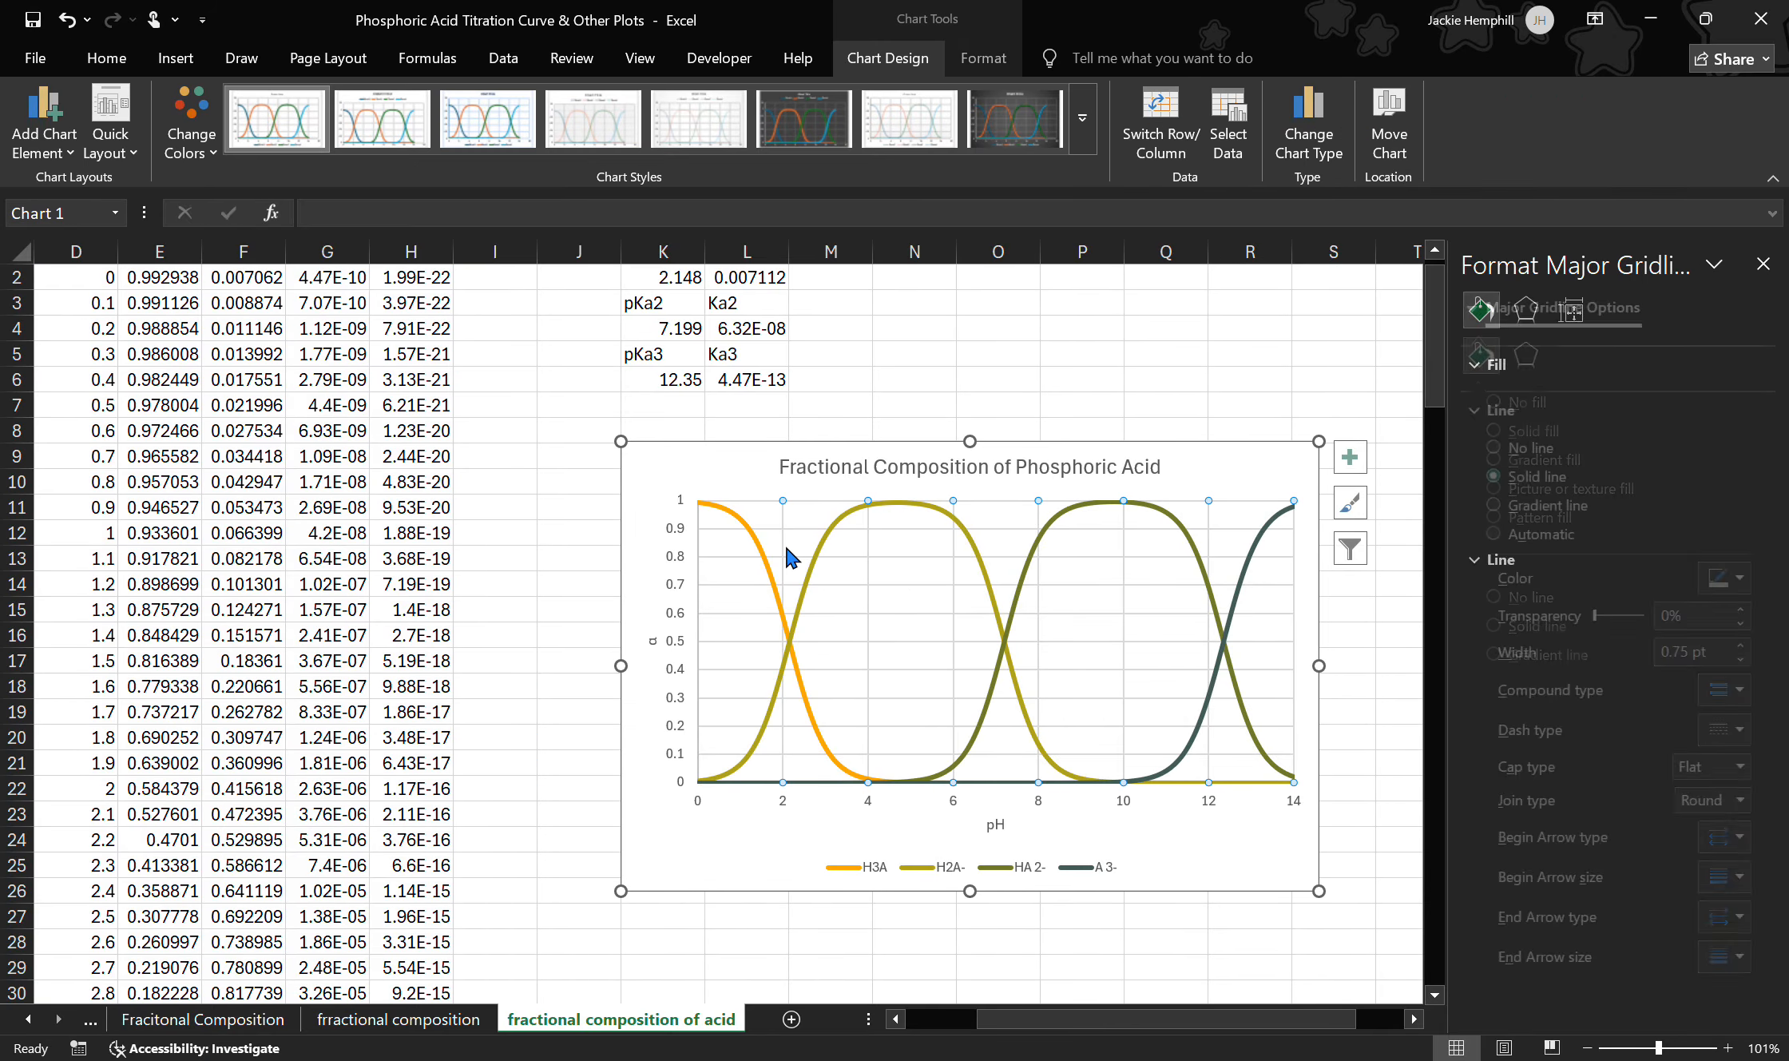
{"action": "left_click", "coordinate": [115, 146]}
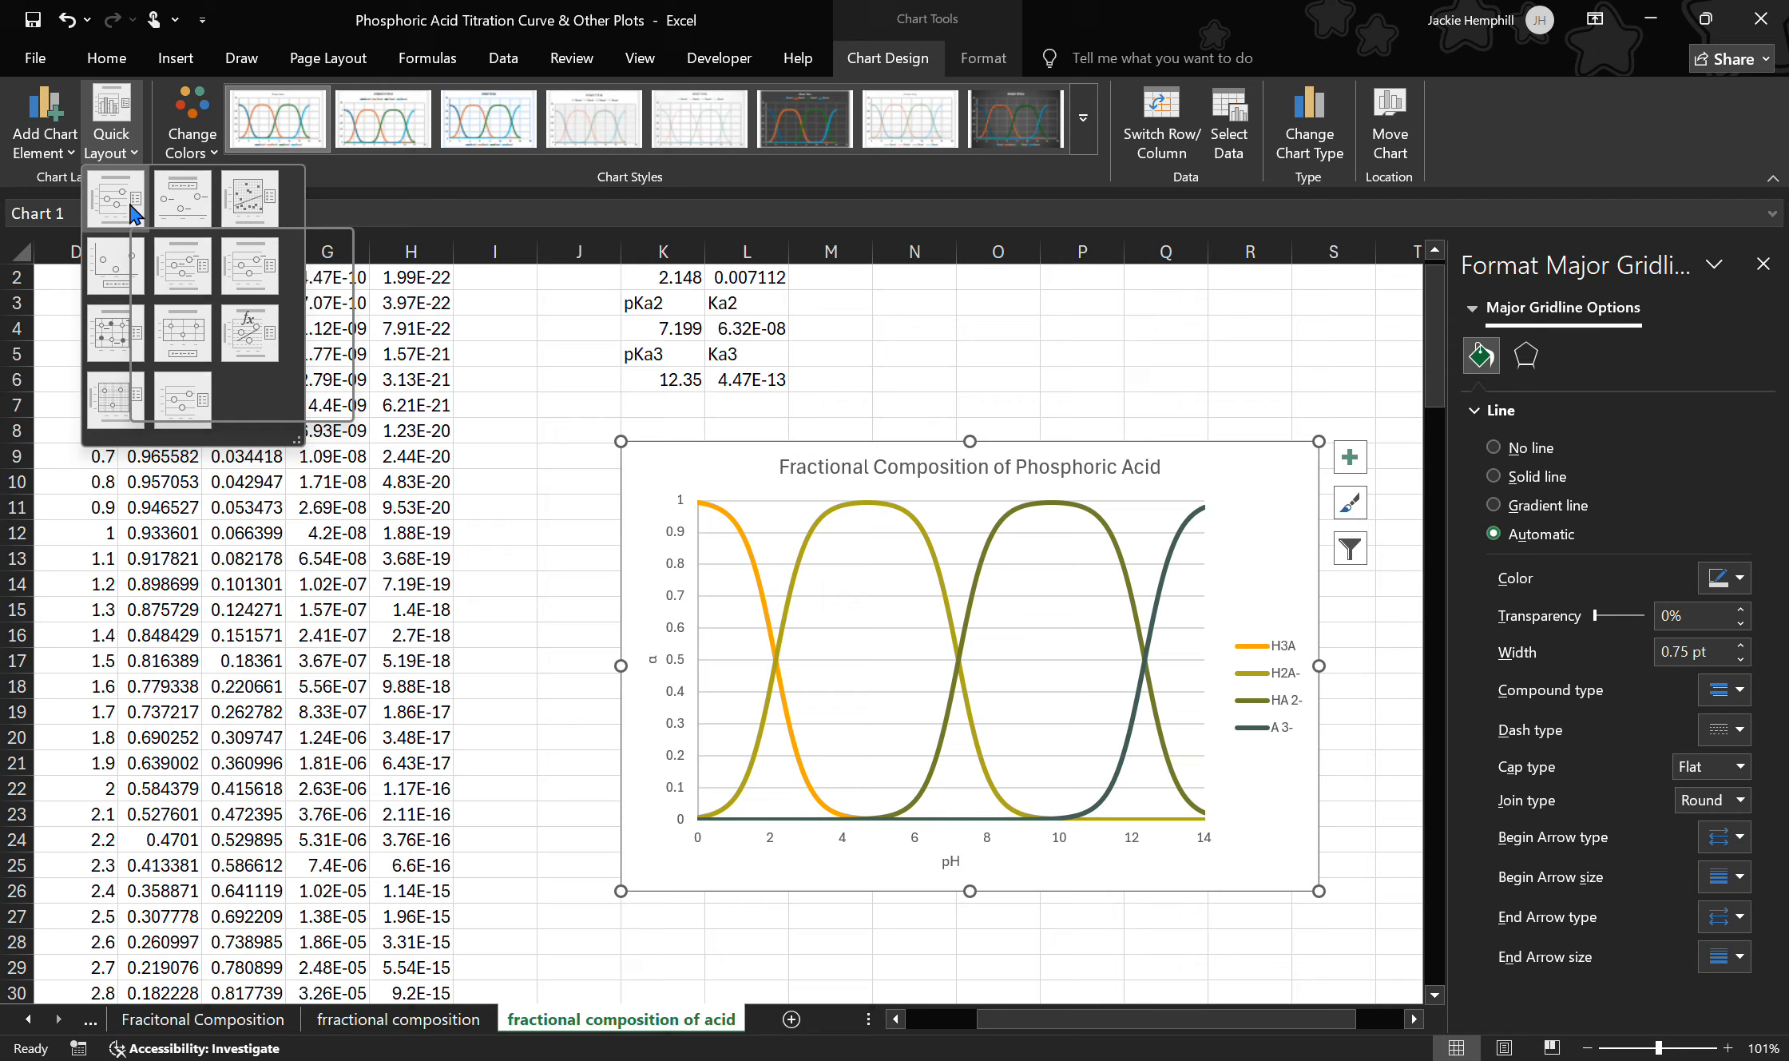
{"action": "key", "text": "Escape"}
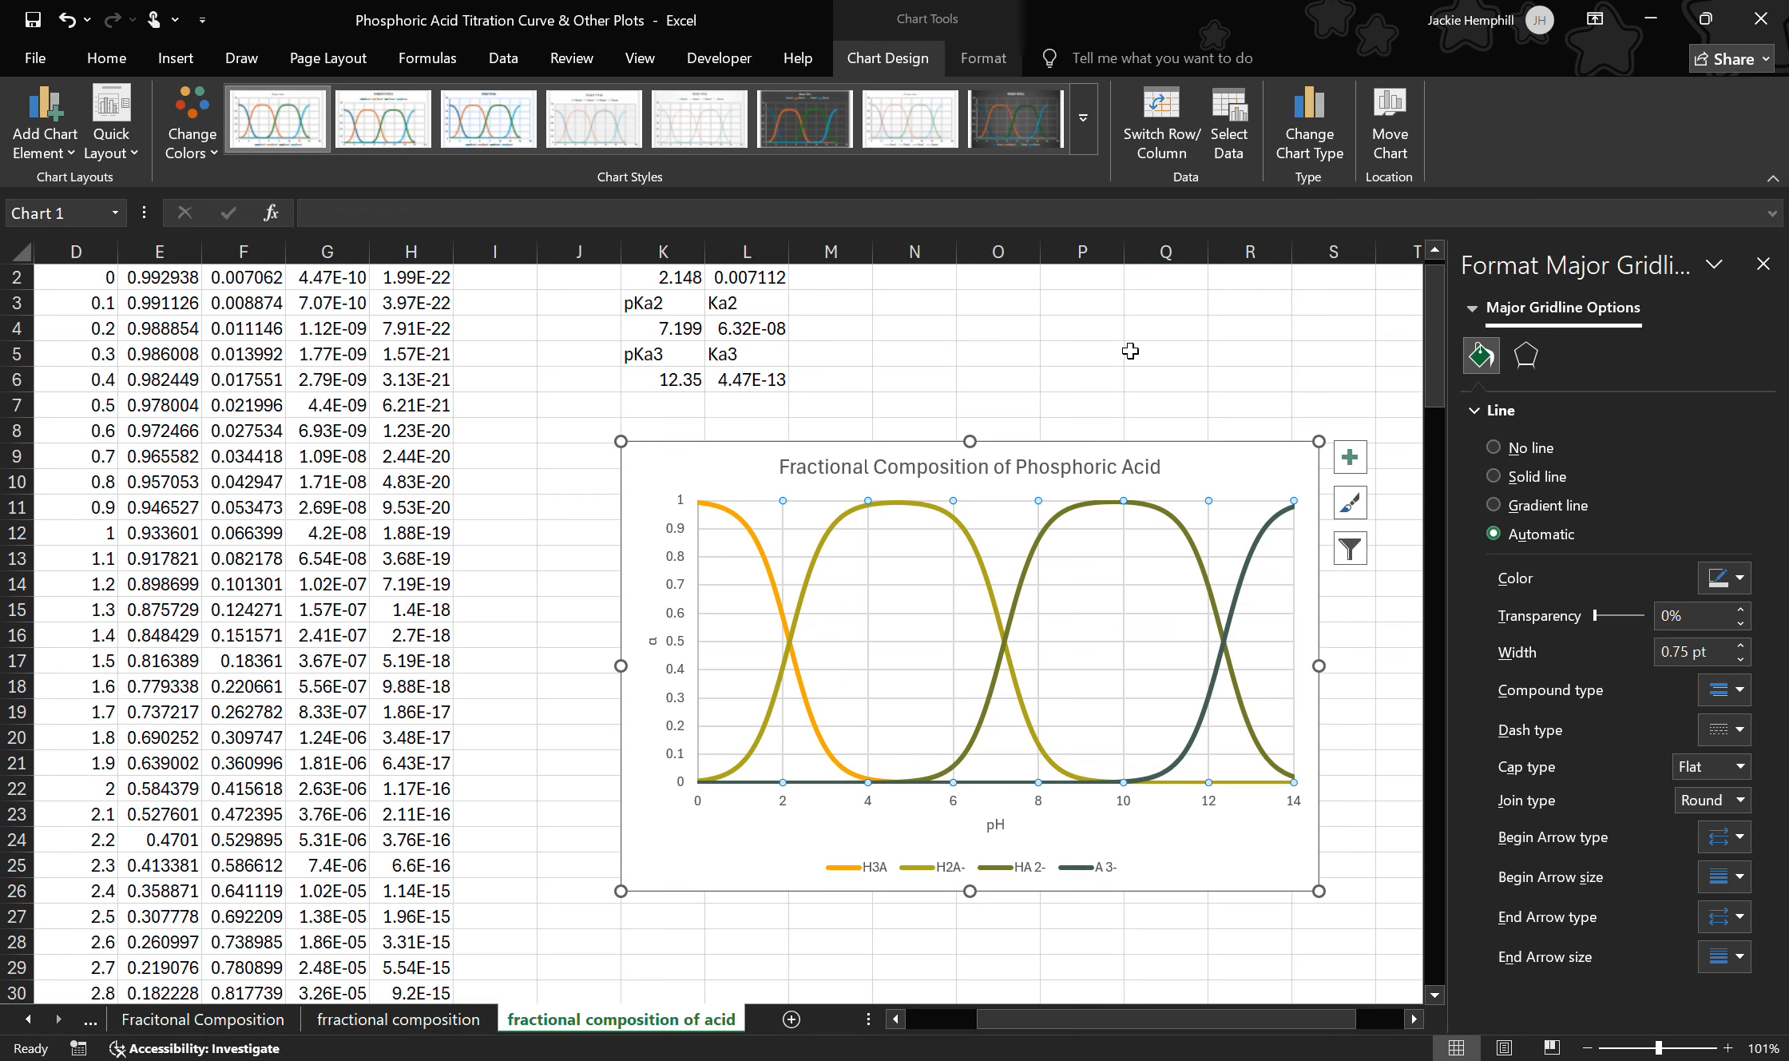
Step: Close the gridline formatting pane, deselect the chart and zoom the worksheet out to 63%
{"action": "left_click", "coordinate": [1763, 265]}
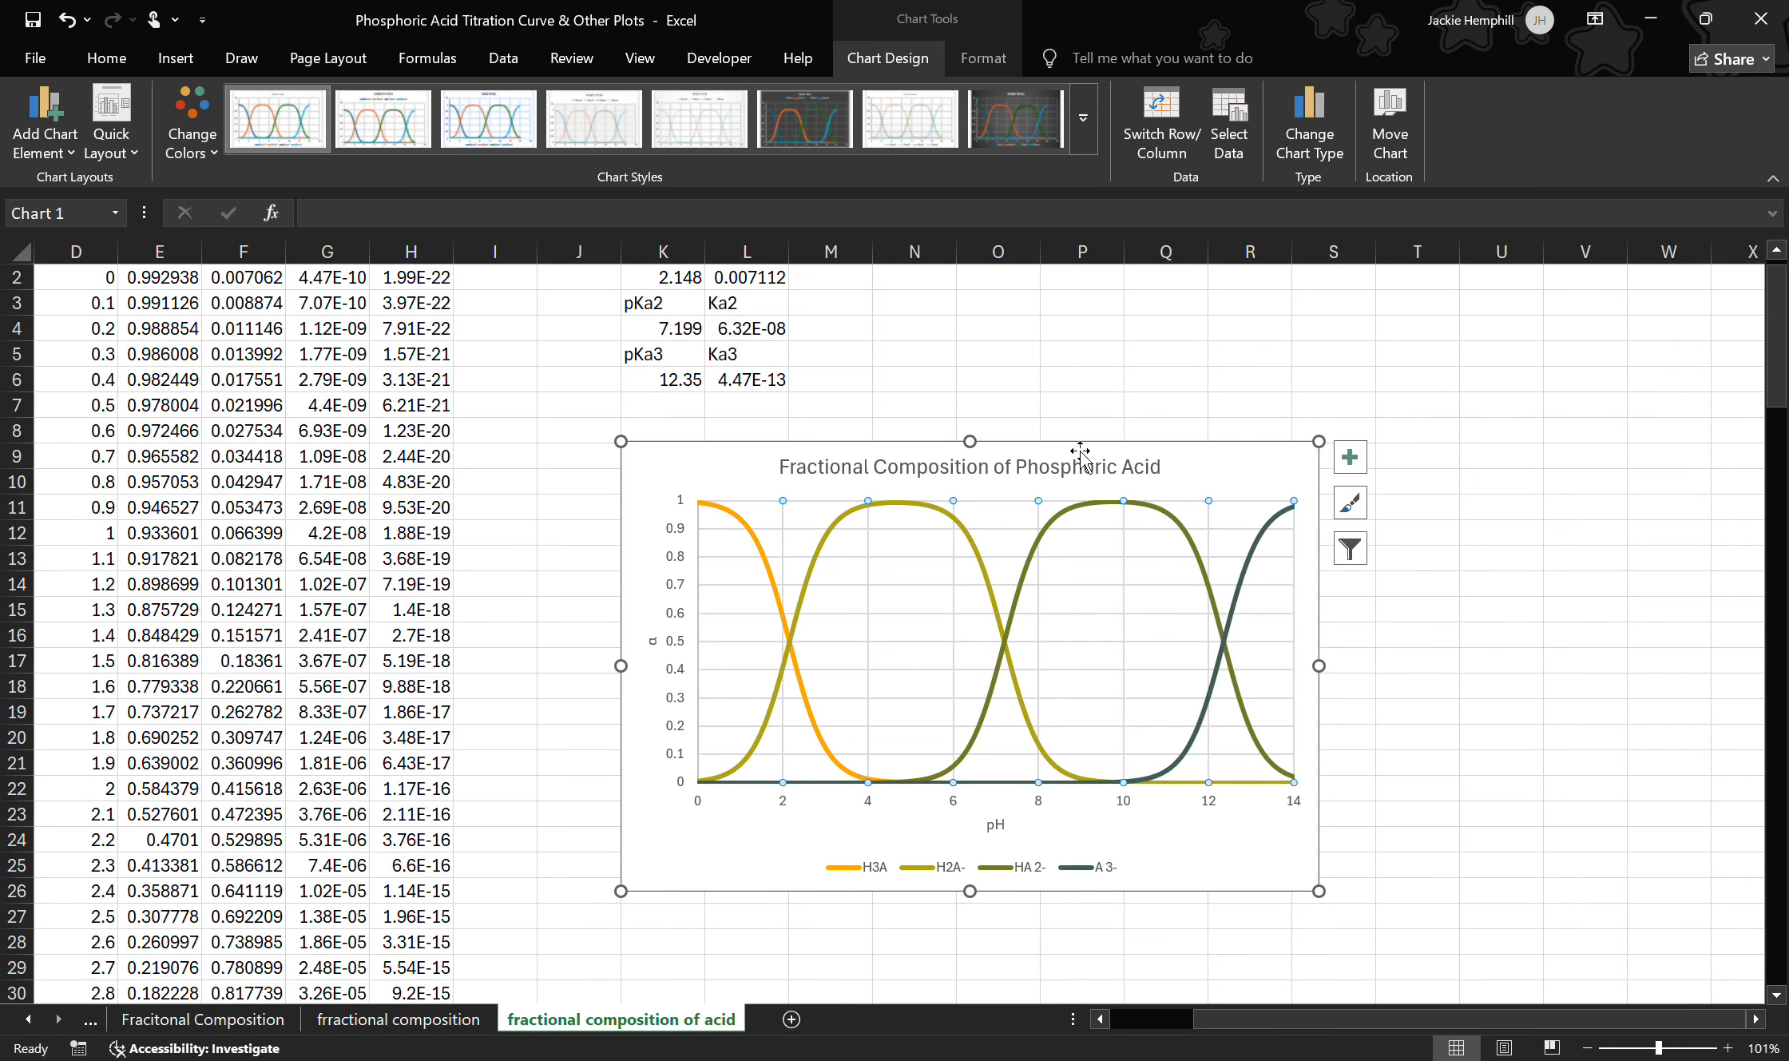
{"action": "scroll", "coordinate": [1080, 455], "scroll_direction": "down", "scroll_amount": 3, "text": "ctrl"}
{"action": "left_click", "coordinate": [1096, 645]}
{"action": "scroll", "coordinate": [1096, 645], "scroll_direction": "up", "scroll_amount": 1}
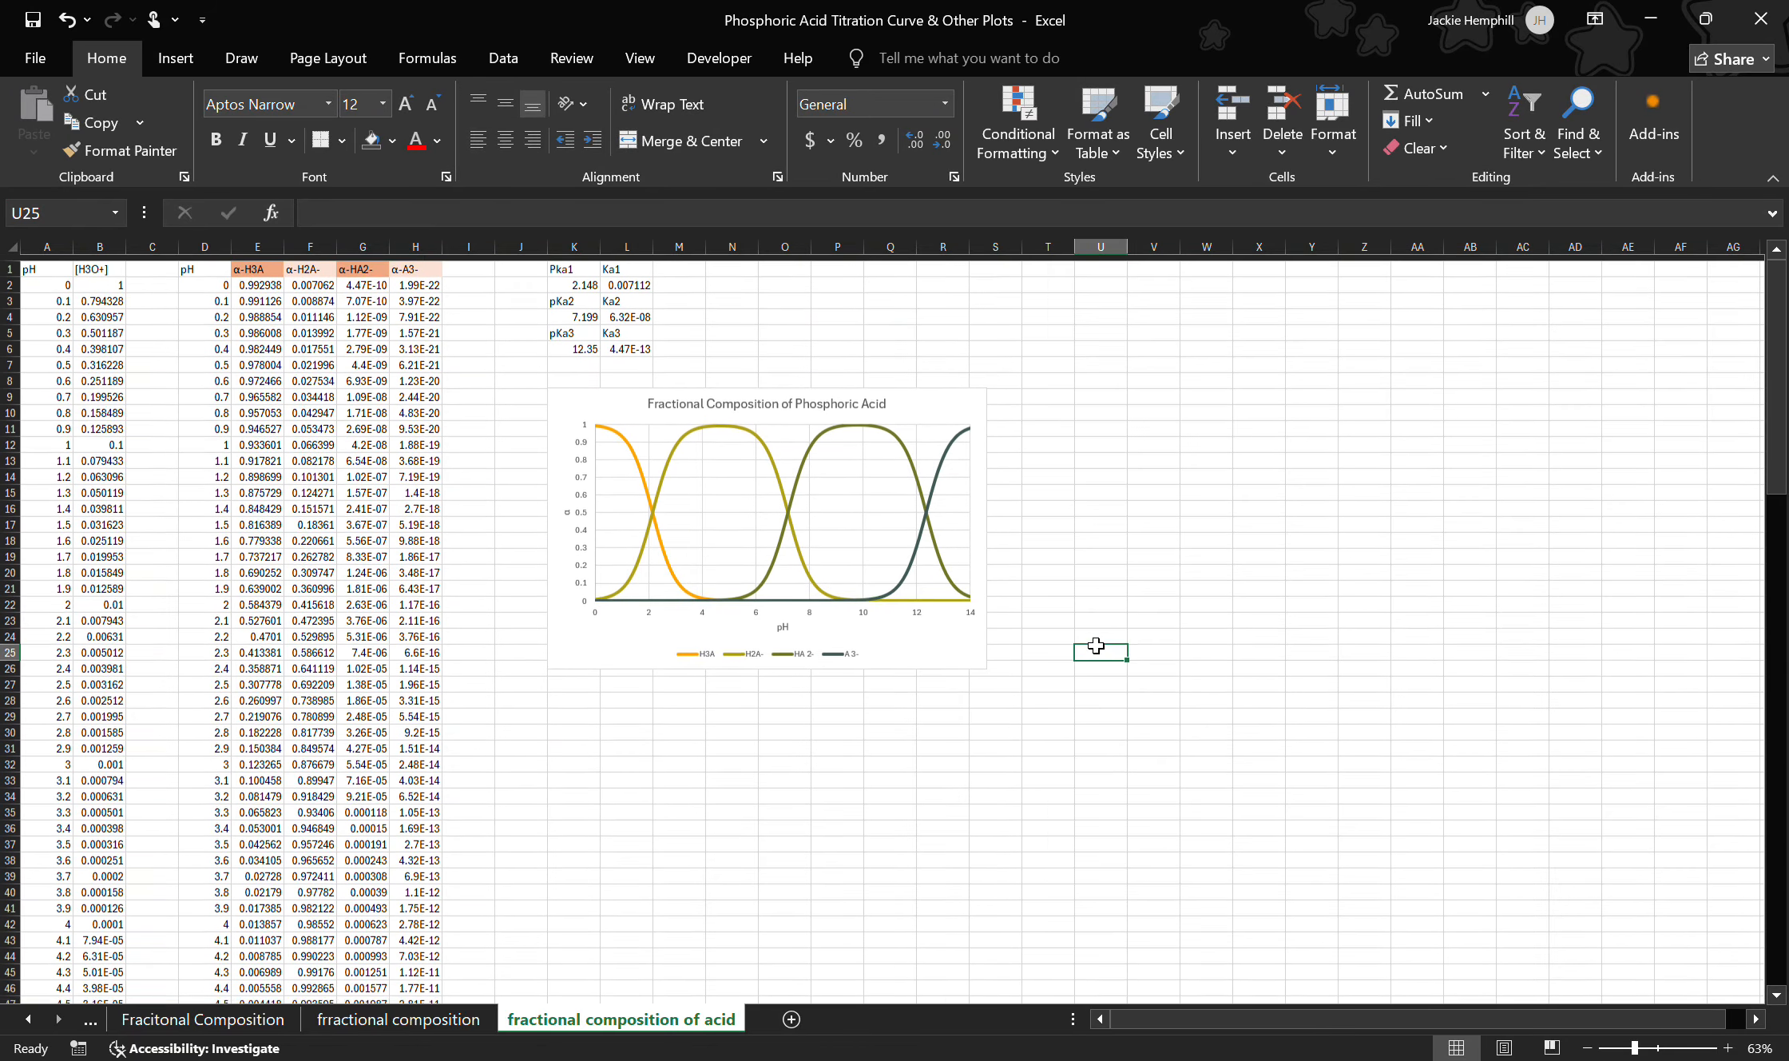